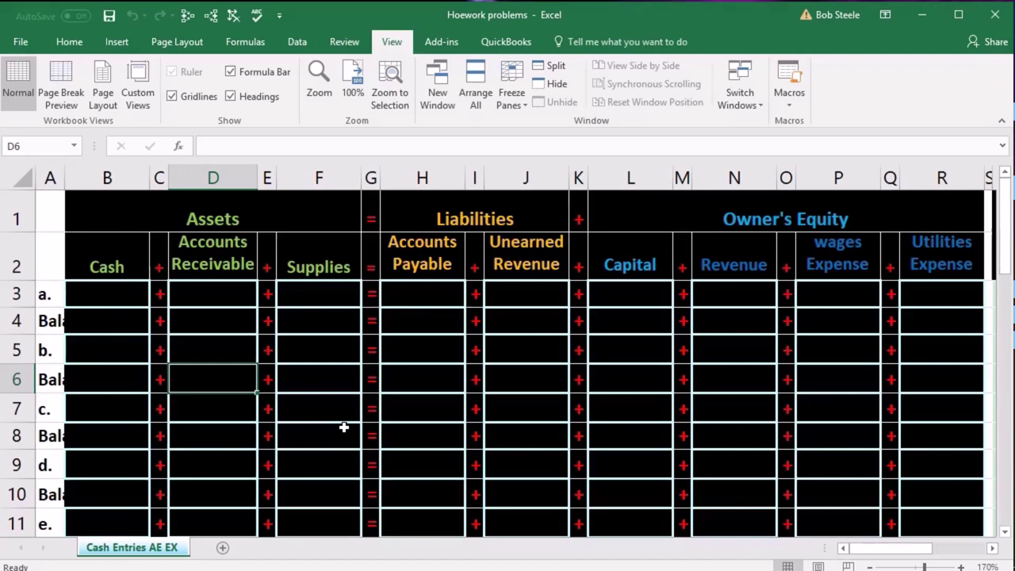
Review the transaction list and the Assets, Liabilities and Owner's Equity headings, including the Revenue and expense columns.
scroll(343, 427, down, 3)
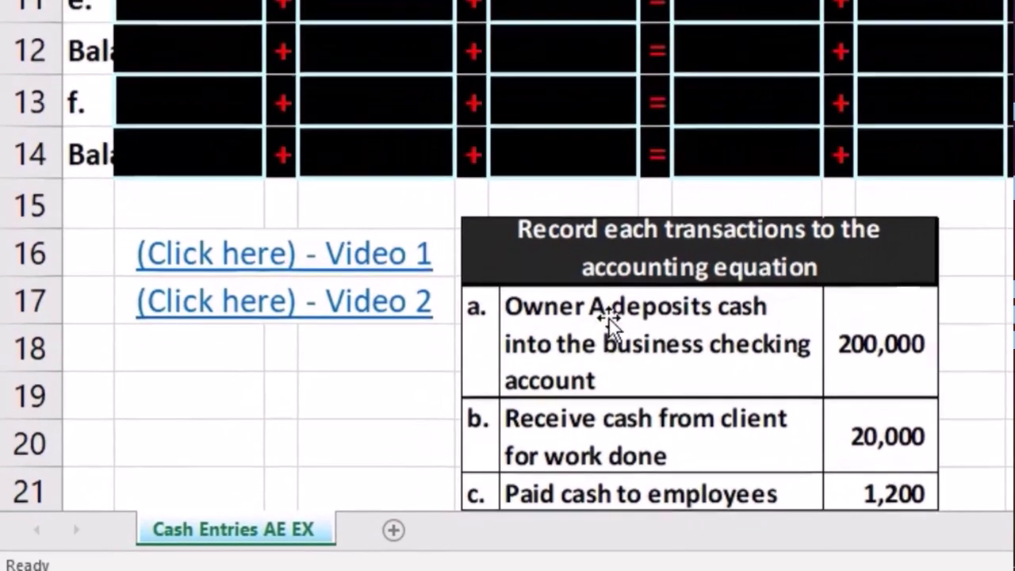
scroll(609, 319, up, 4)
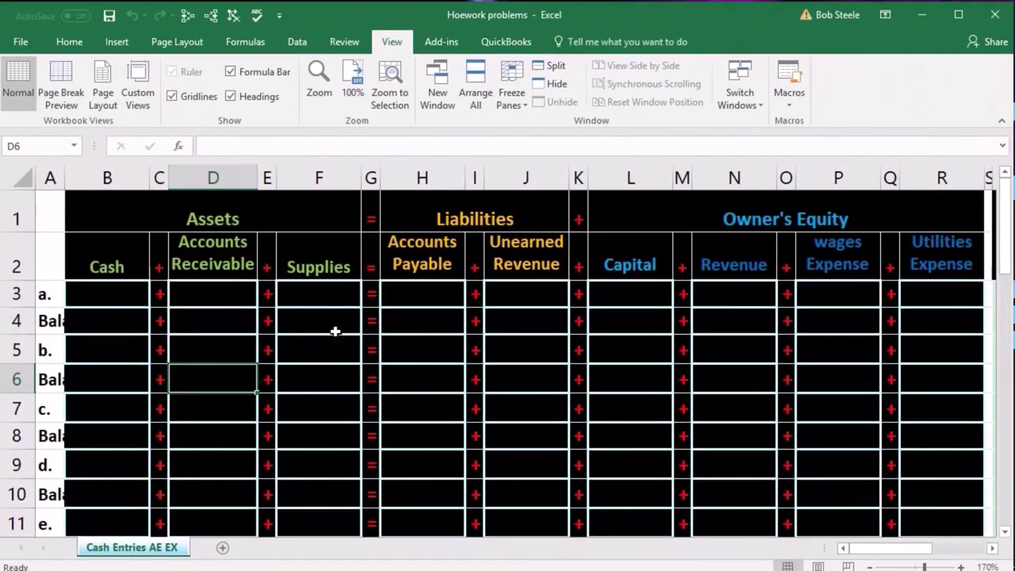
click(279, 216)
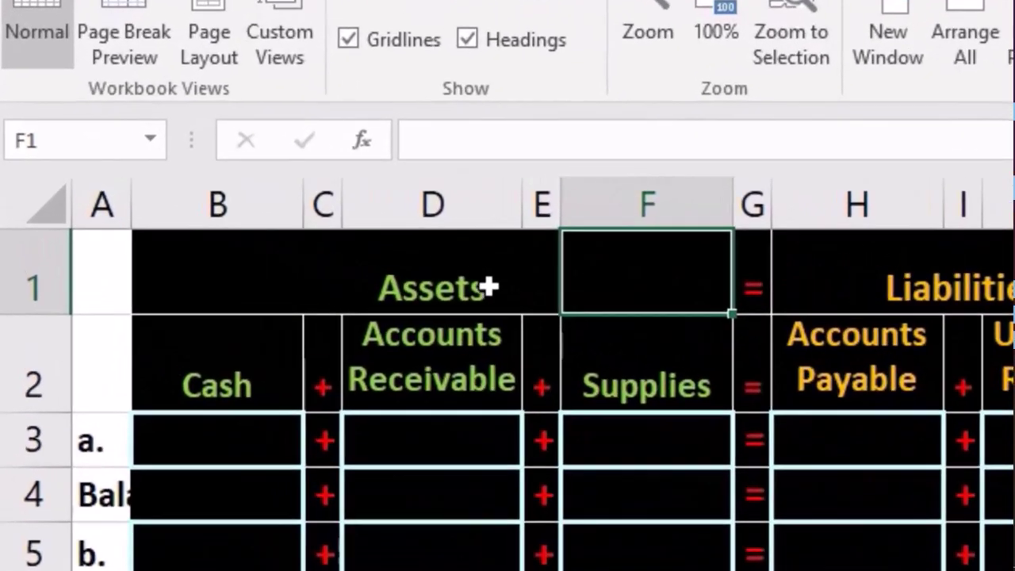
click(230, 211)
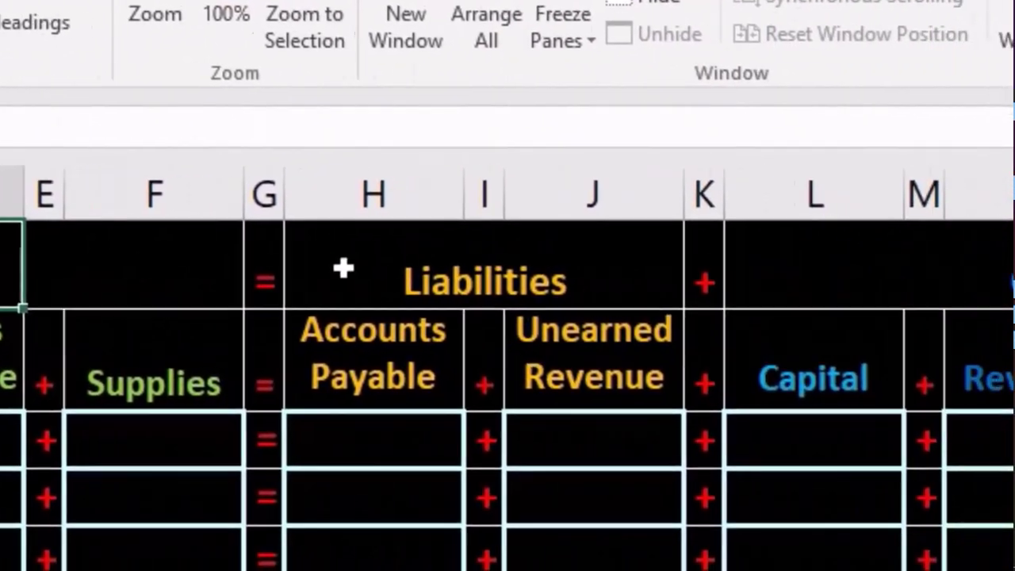
click(811, 266)
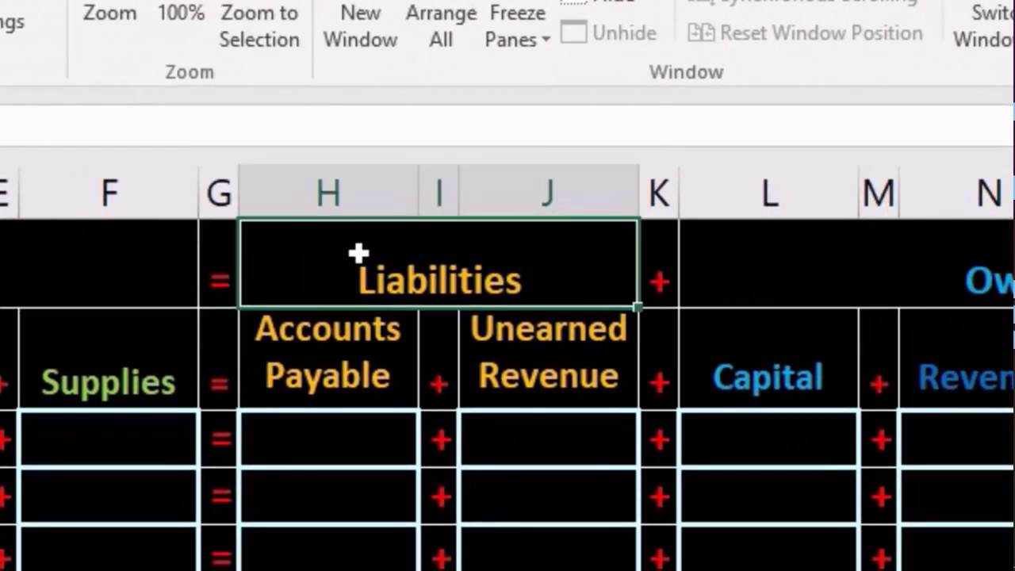
click(434, 286)
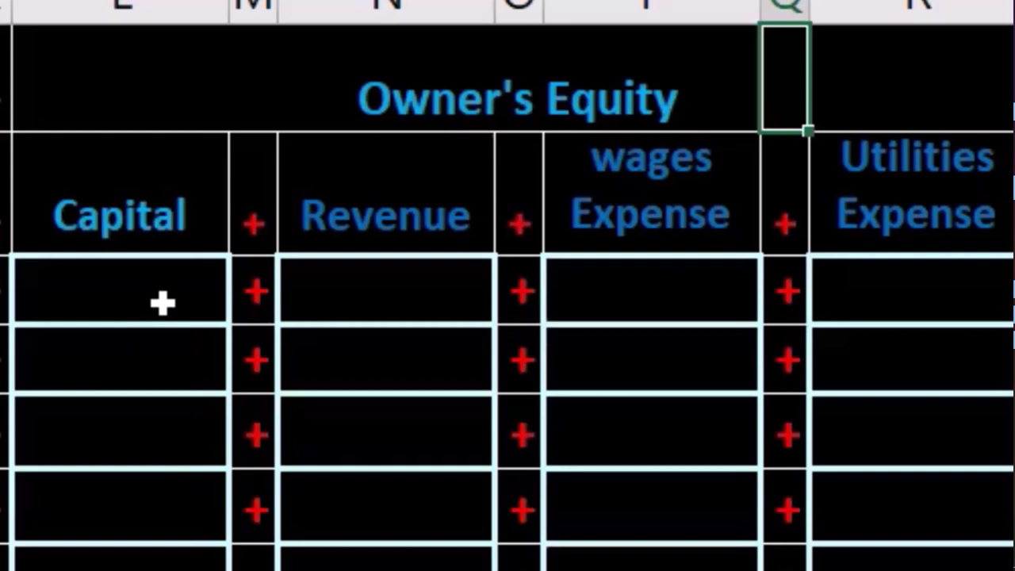
click(391, 230)
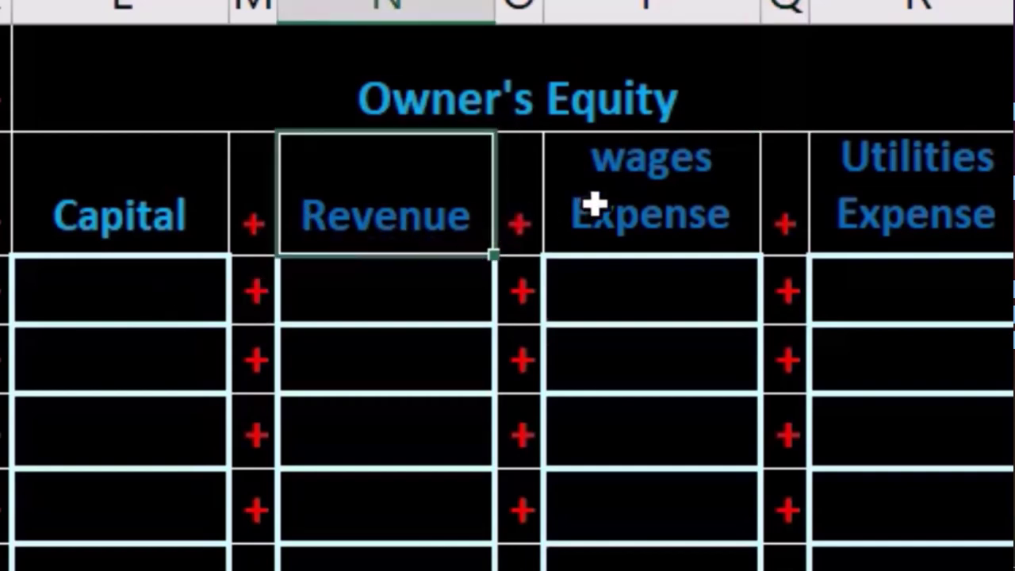
click(682, 193)
click(887, 202)
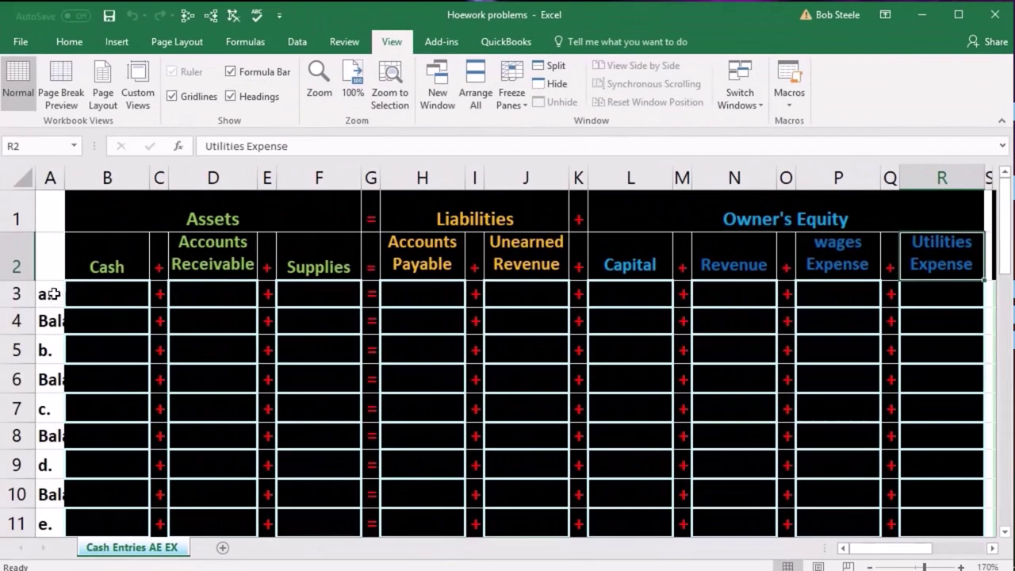
Examine the worksheet's alternating transaction and balance rows, from transaction a. down through the Cash column to row 10.
drag(44, 294, 744, 302)
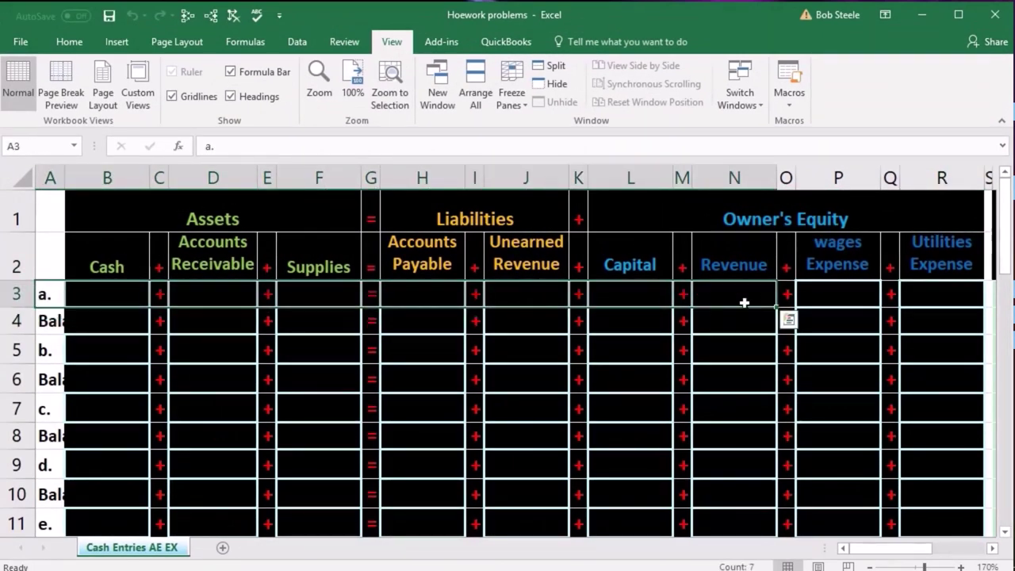
click(146, 325)
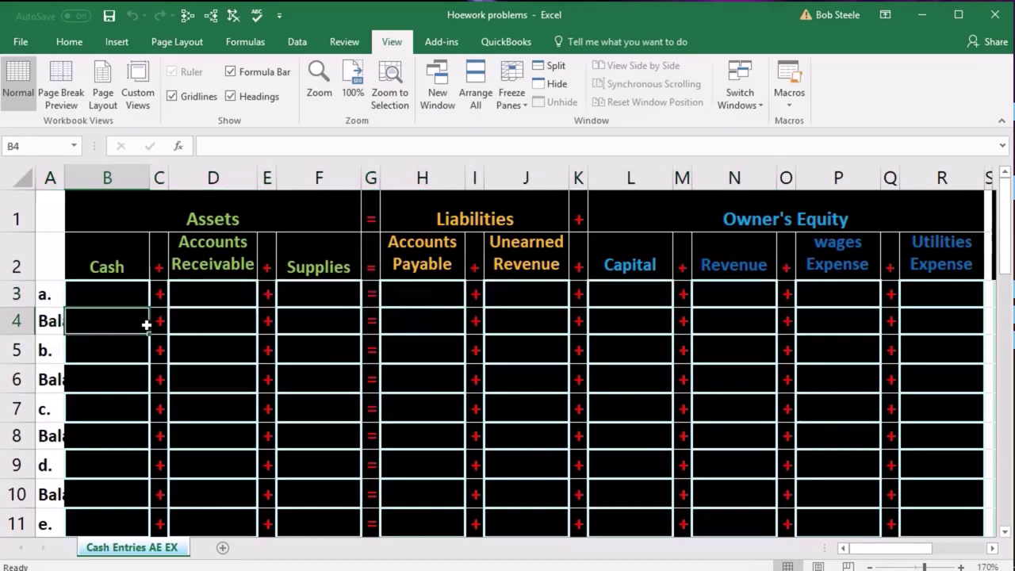
drag(146, 325, 235, 335)
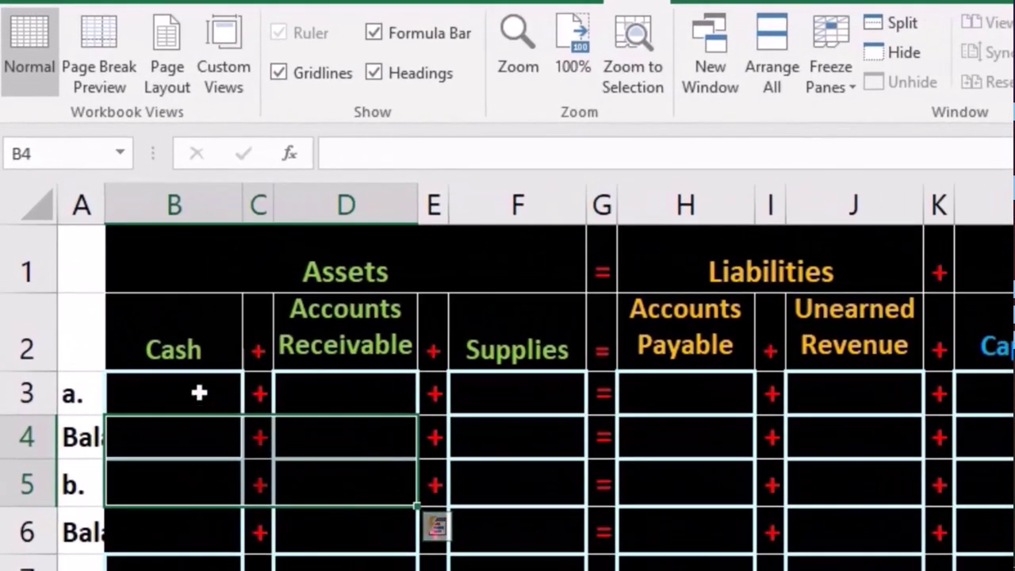
click(199, 393)
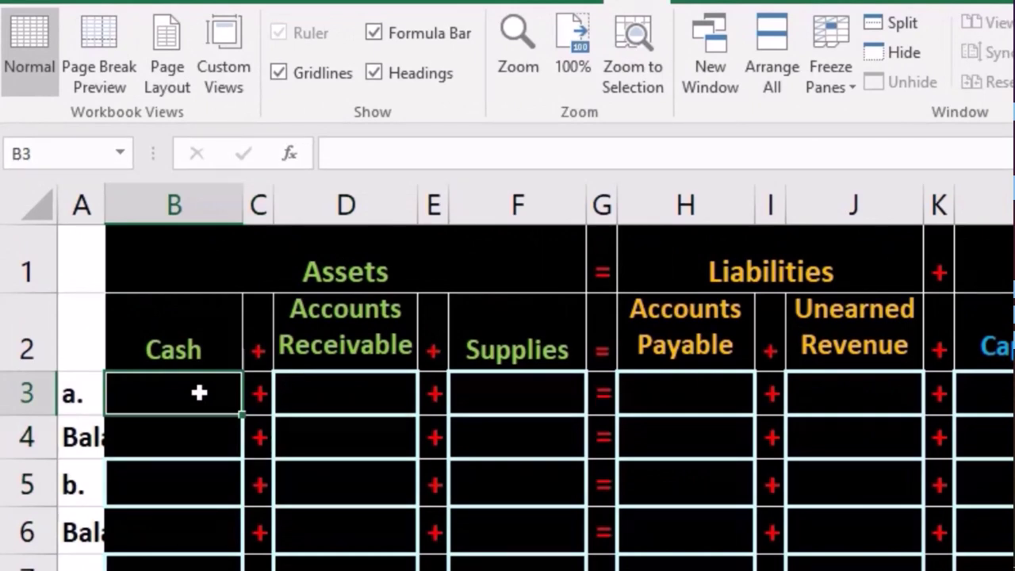
click(182, 436)
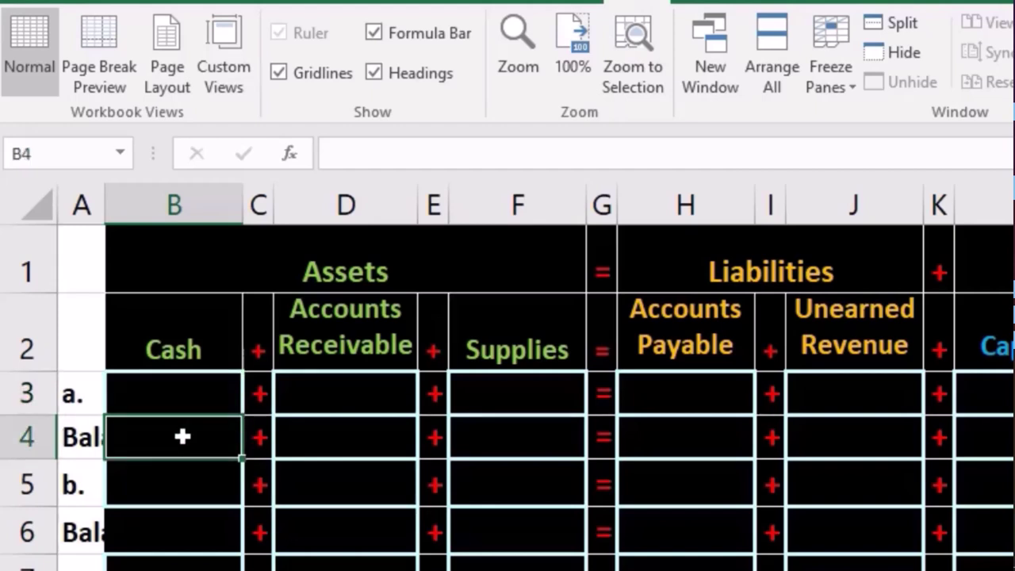
click(171, 523)
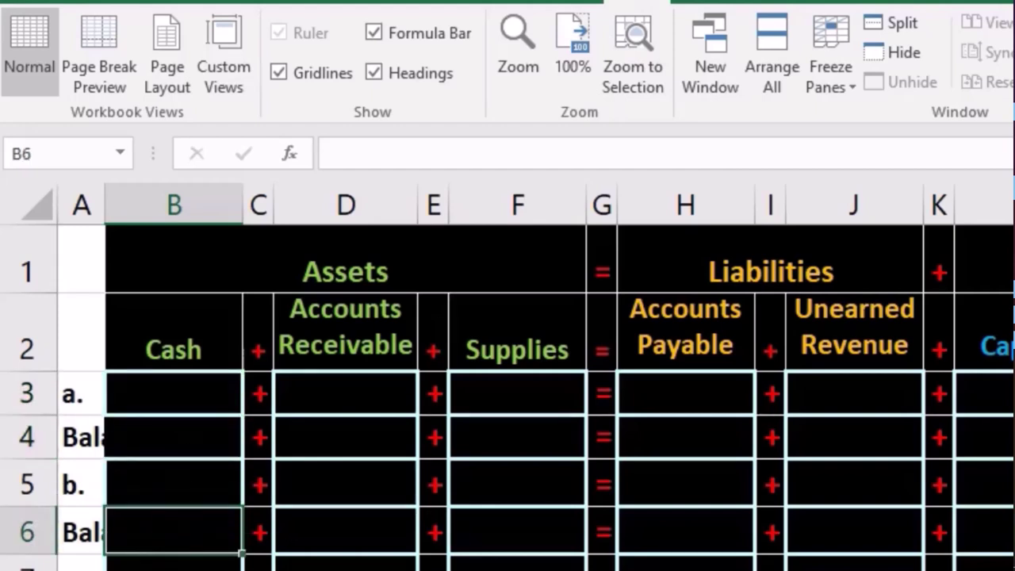
key(Down)
key(Down)
key(Down)
key(Down)
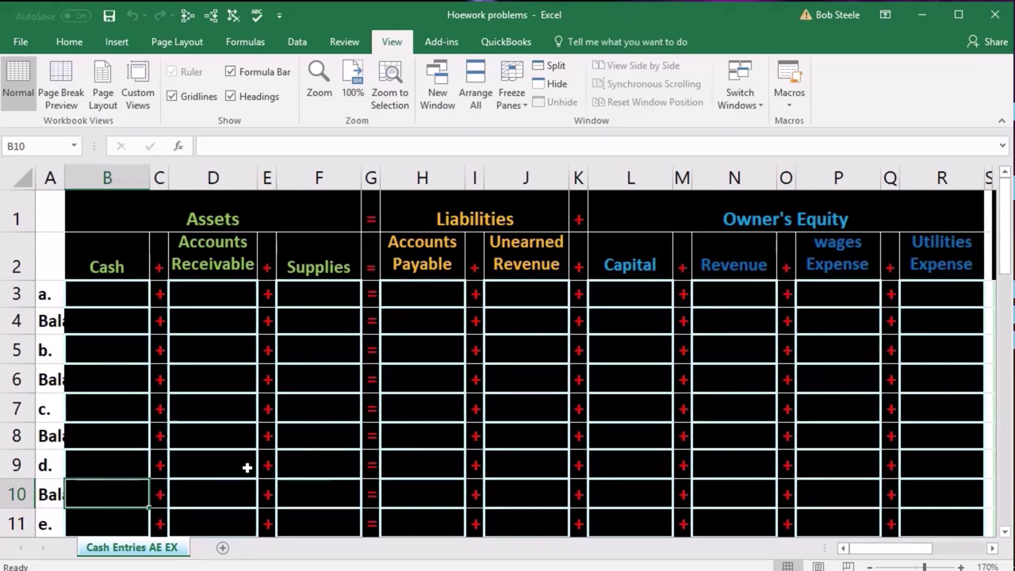
Record transaction a., the owner's cash deposit, by entering 200,000 under Cash in cell B3.
scroll(247, 468, down, 2)
scroll(247, 468, down, 1)
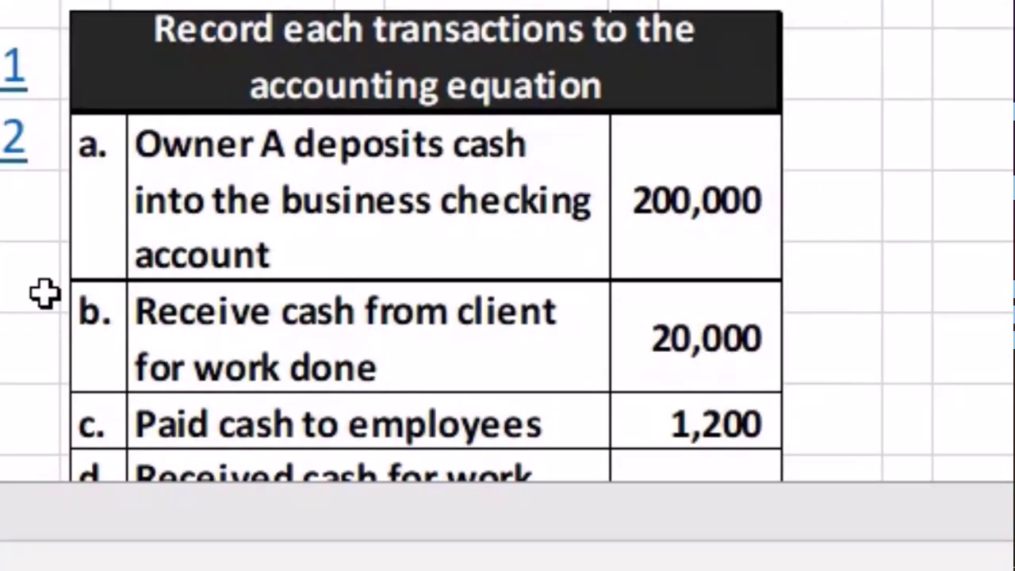
key(ctrl+Page_Down)
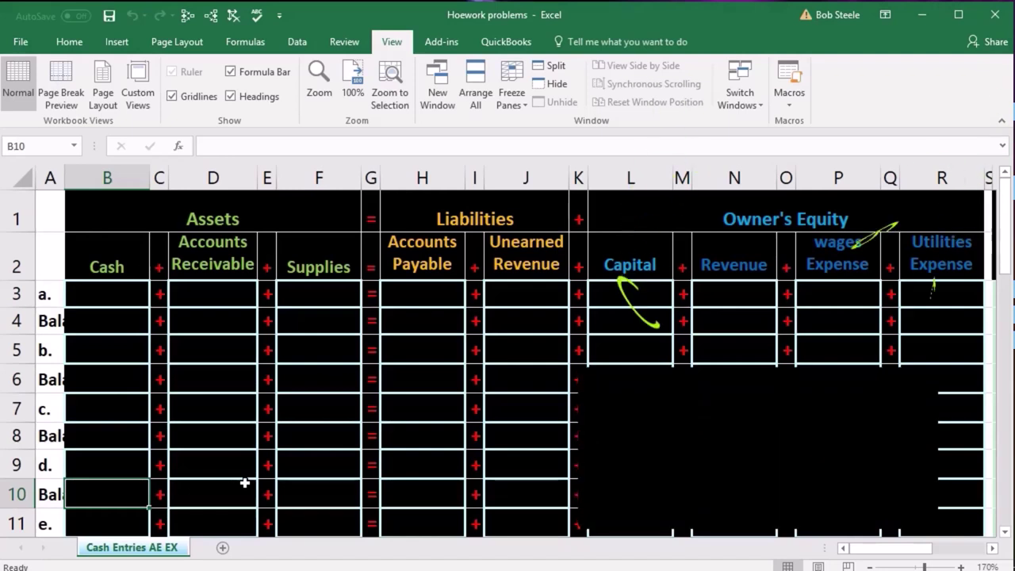
click(109, 296)
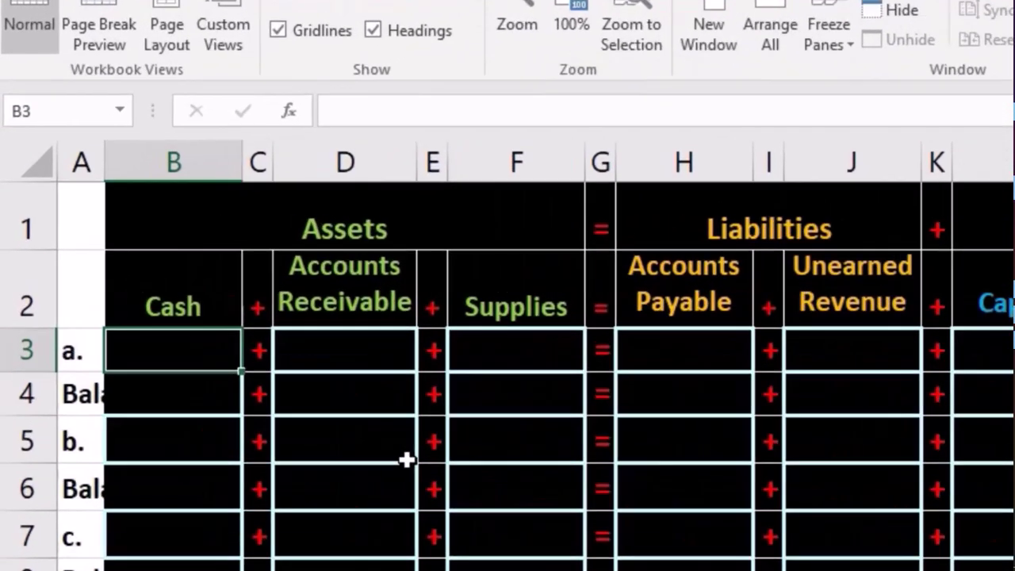
text(20000)
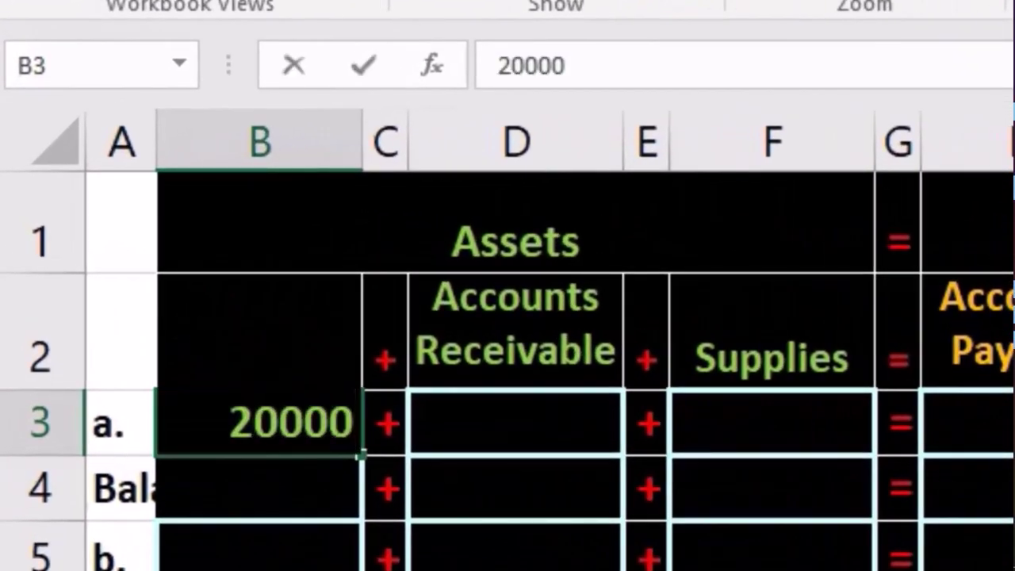
key(Tab)
click(257, 423)
key(F2)
key(BackSpace)
key(BackSpace)
text(000)
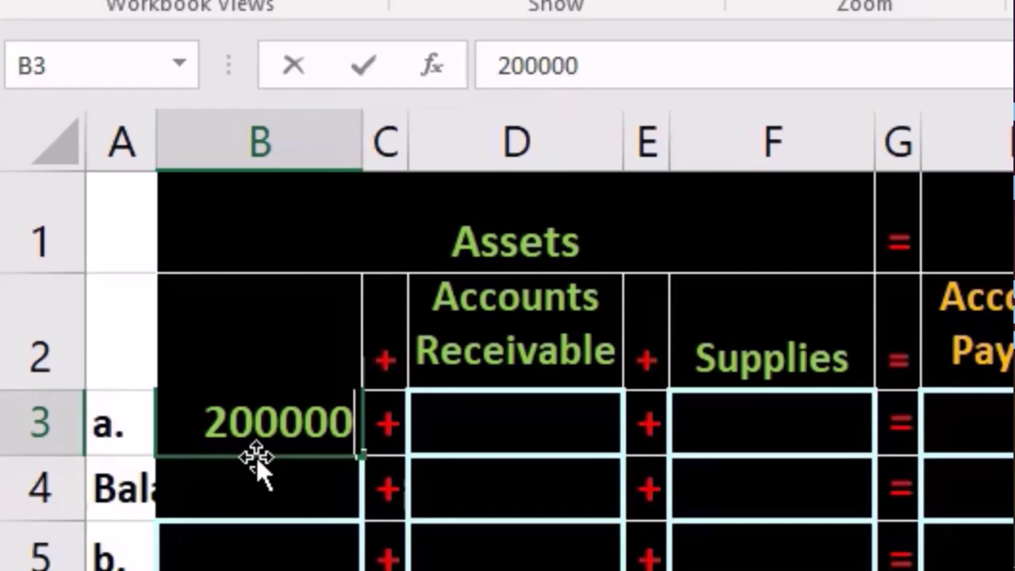
key(Return)
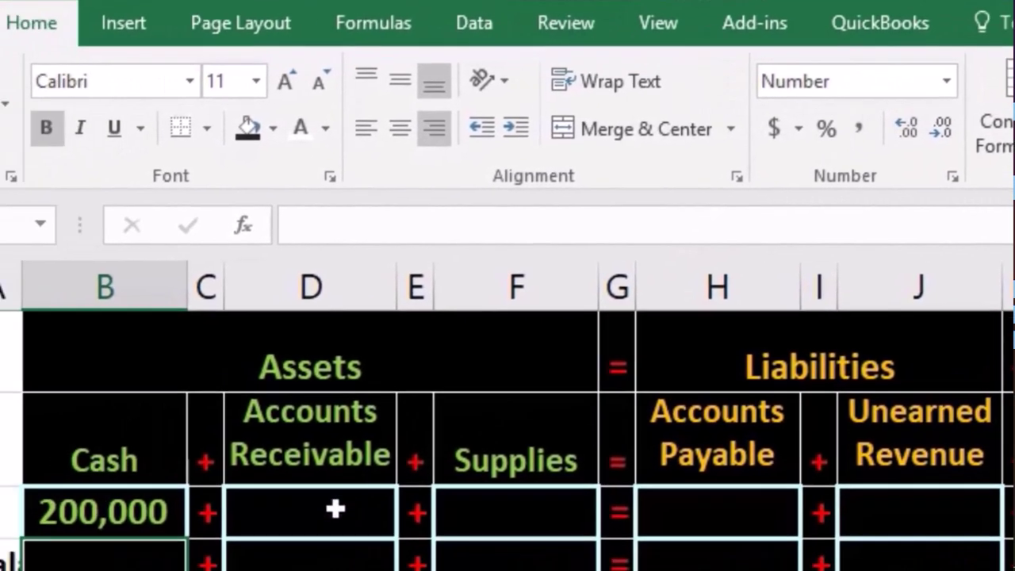
Enter 200,000 under Capital in cell L3 for transaction a.
click(262, 565)
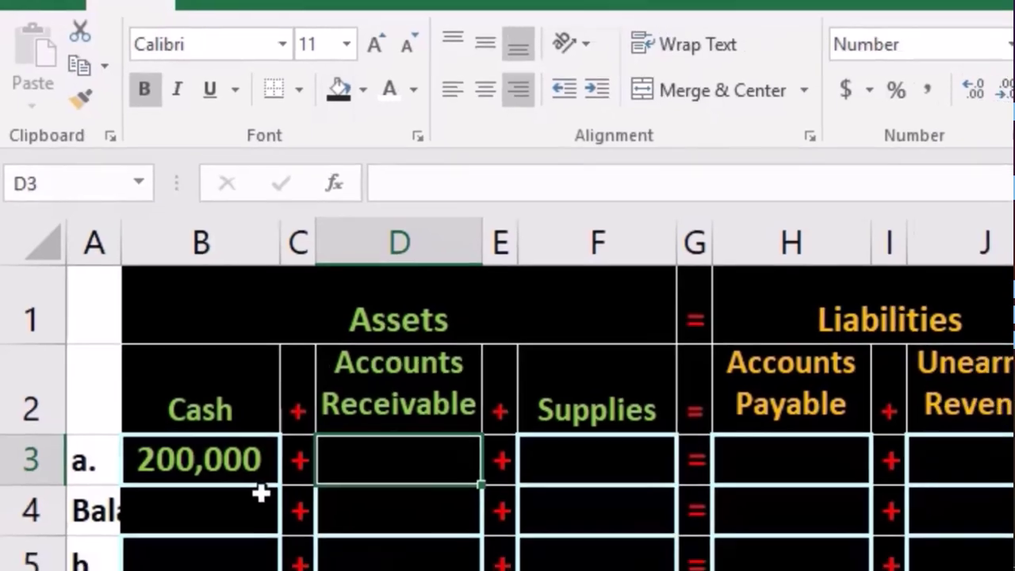
click(208, 478)
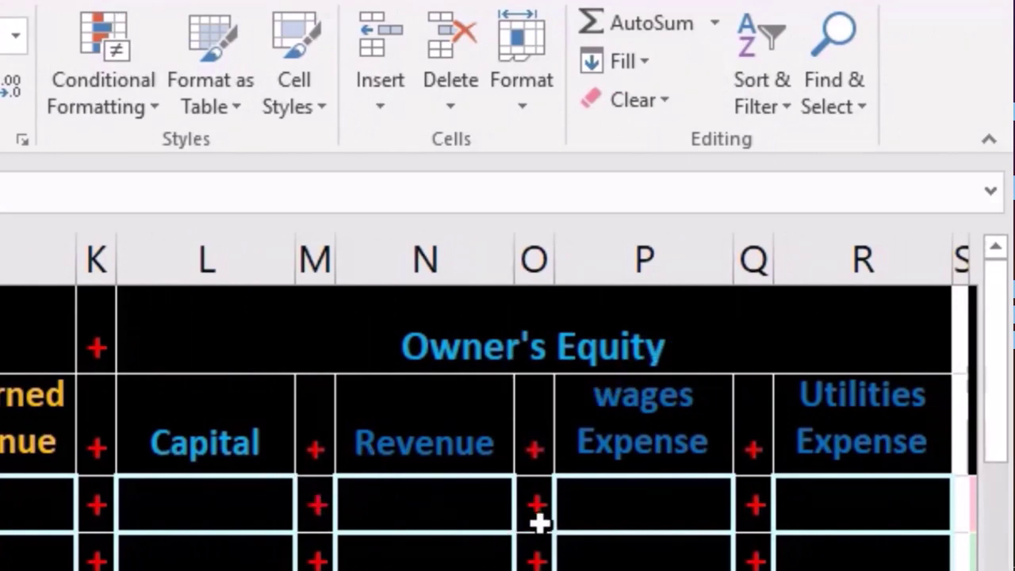
click(243, 508)
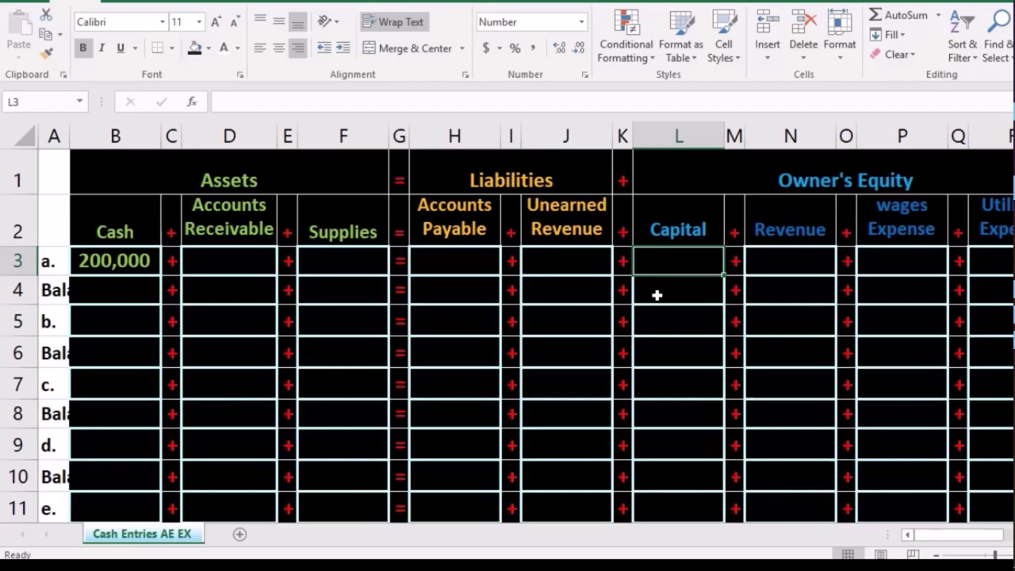
text(200,0)
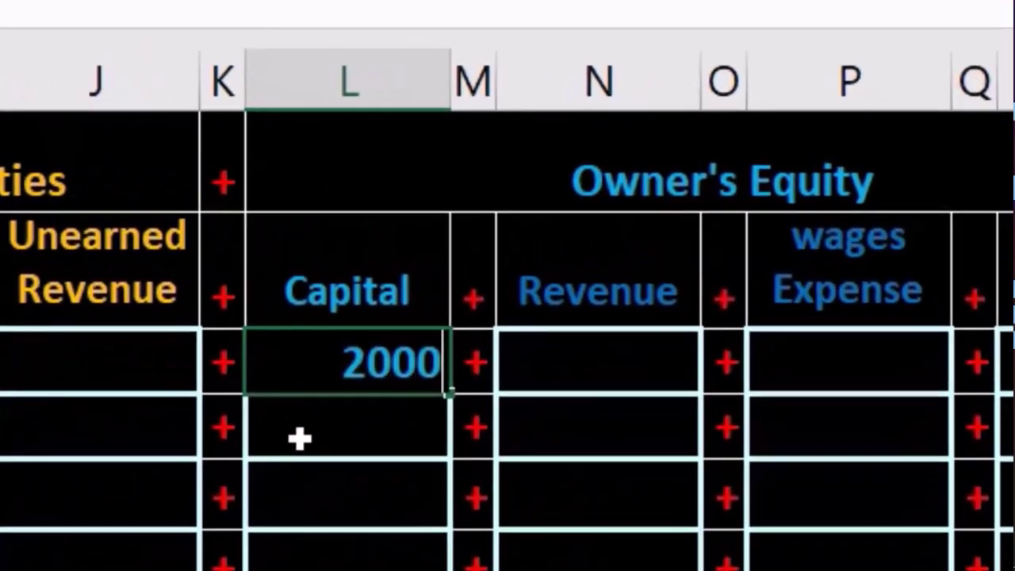
text(00)
key(Return)
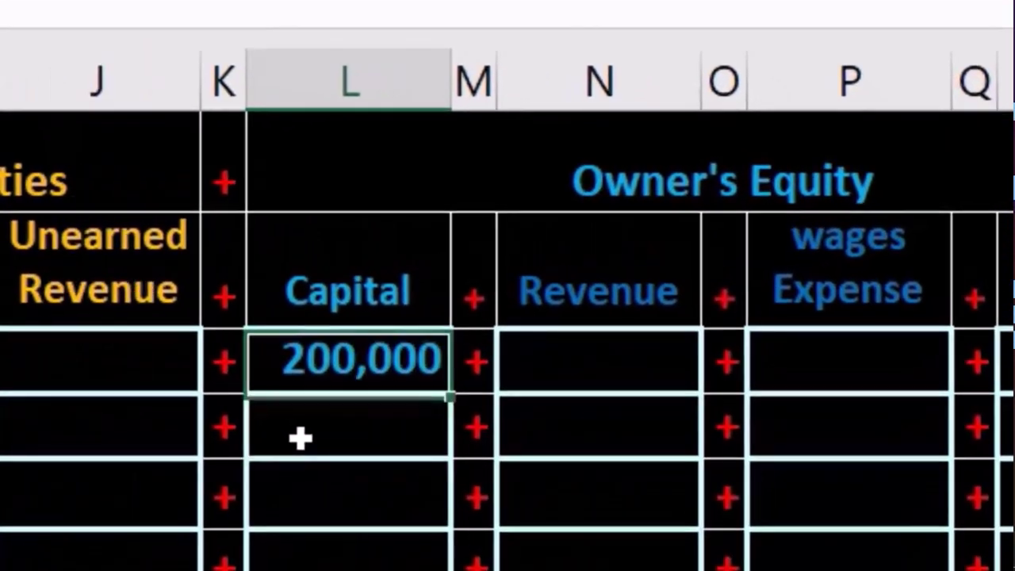
Check the account cells of transaction a. across row 3, from Accounts Receivable to Utilities Expense.
key(Left)
key(Left)
key(Left)
key(Left)
key(Left)
key(Left)
key(Left)
key(Left)
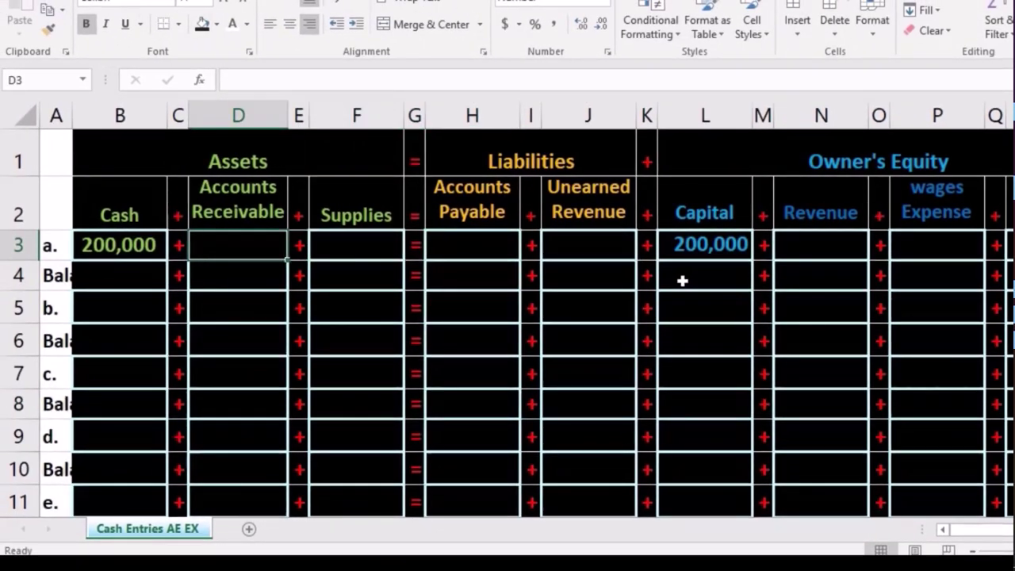
key(Right)
key(Right)
key(Right)
key(Right)
key(Right)
key(Right)
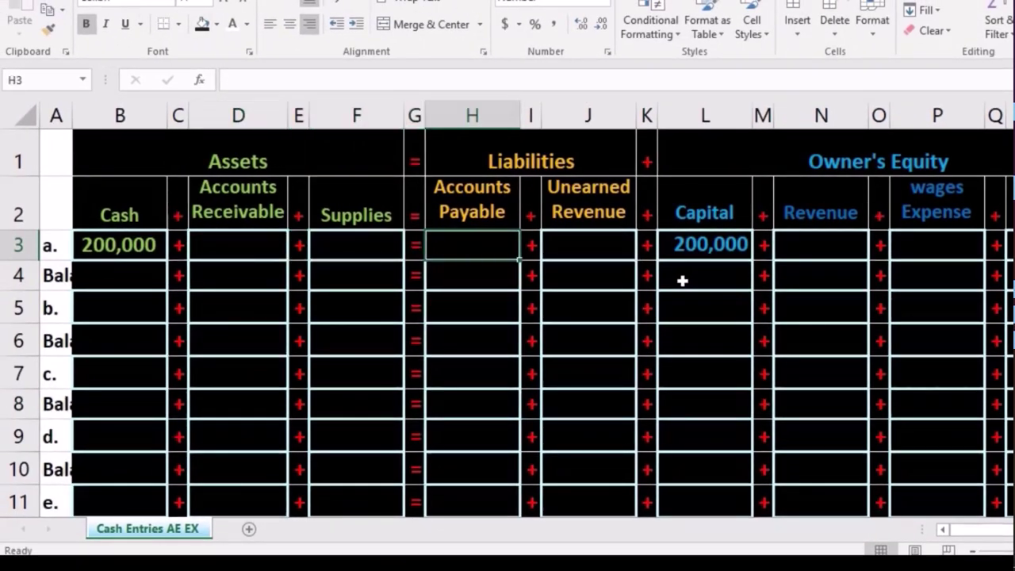
key(Right)
key(Right)
key(Right)
key(Right)
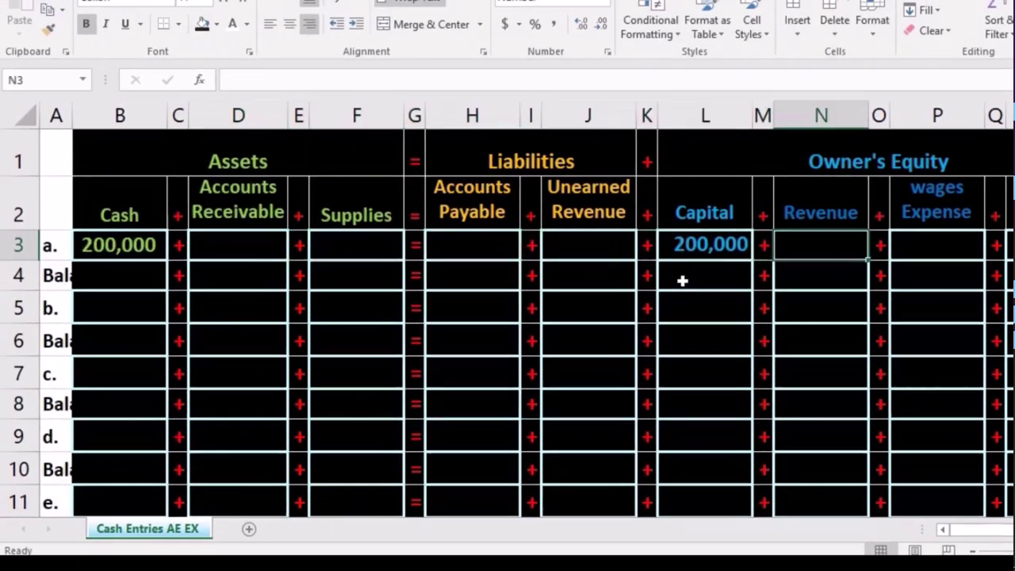
key(Right)
key(Right)
key(Right)
key(Right)
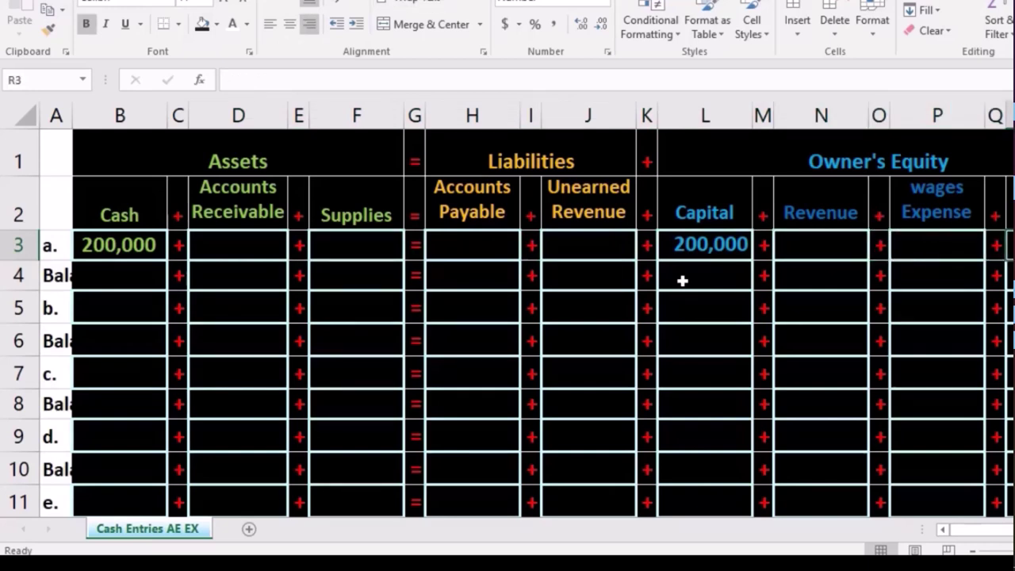
Enter 0 under Accounts Receivable in cell D3 for transaction a.
key(Left)
key(Left)
key(Left)
key(Left)
key(Left)
key(Left)
key(Left)
key(Left)
key(Left)
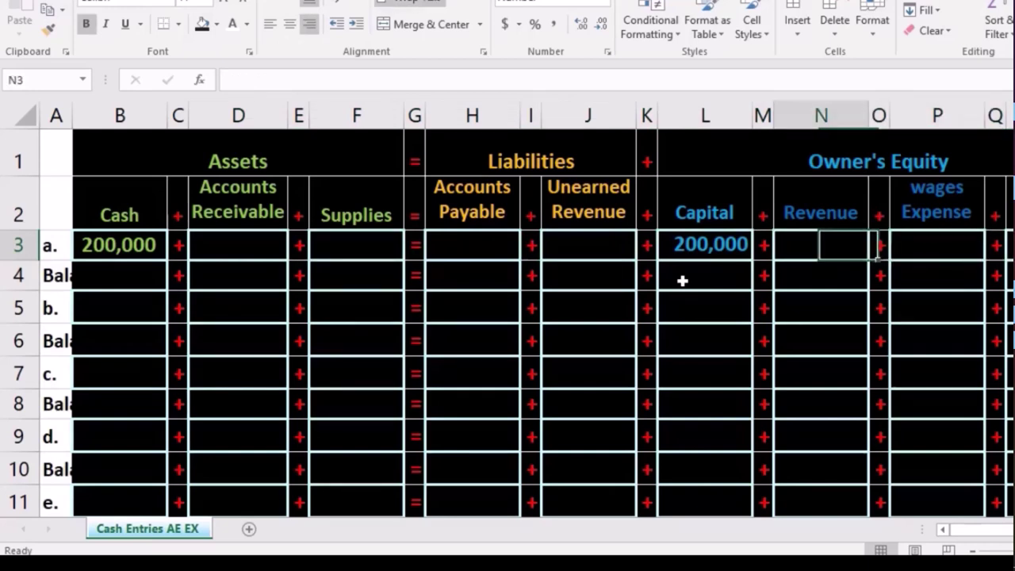
key(Left)
key(Left)
key(Left)
key(Left)
key(Left)
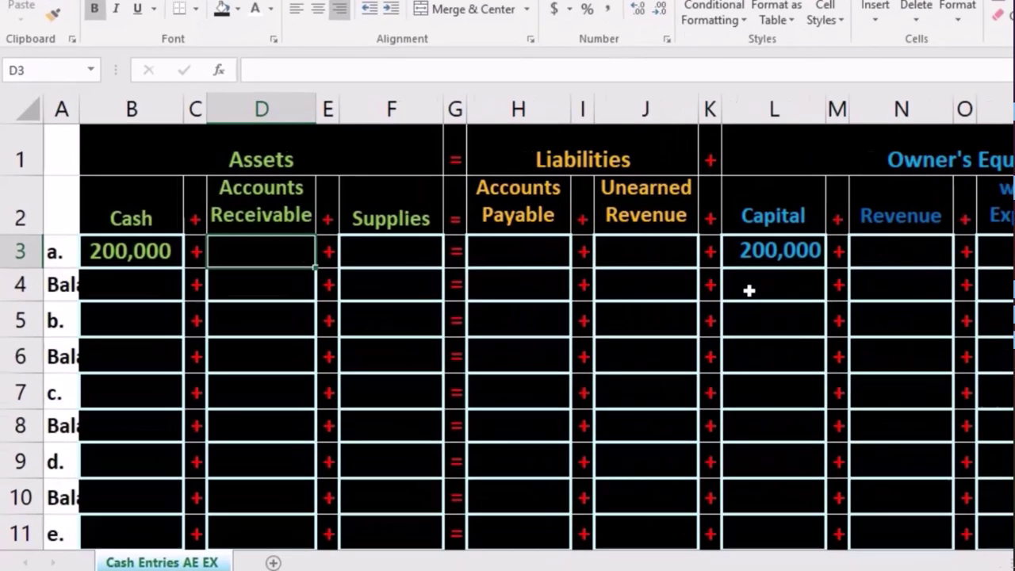
text(0)
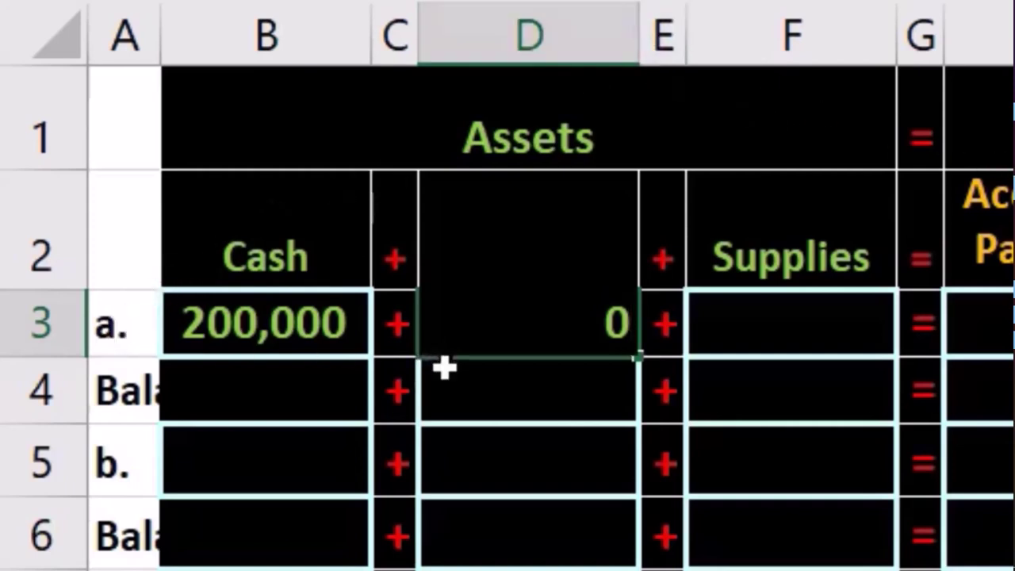
key(Tab)
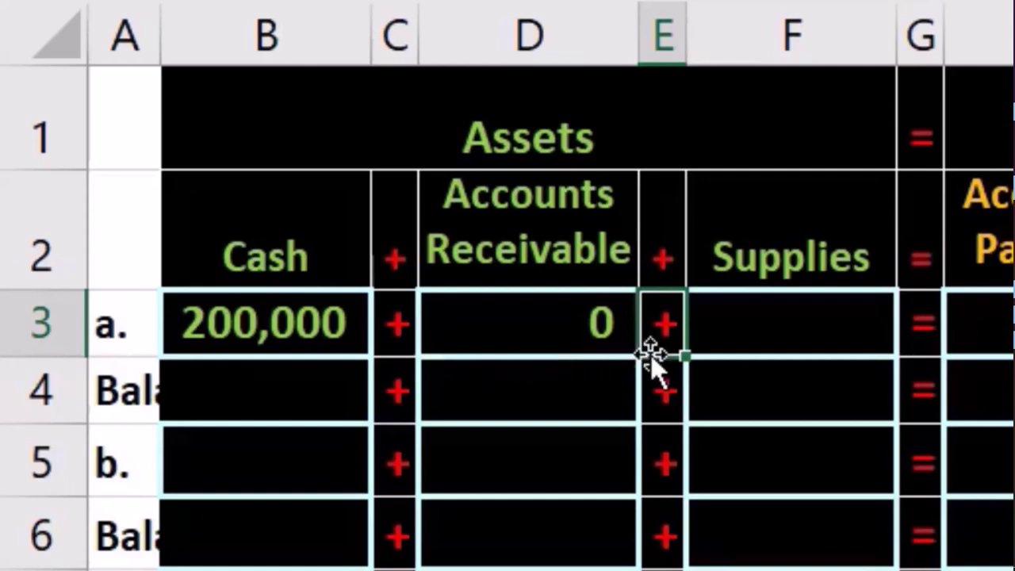
key(Right)
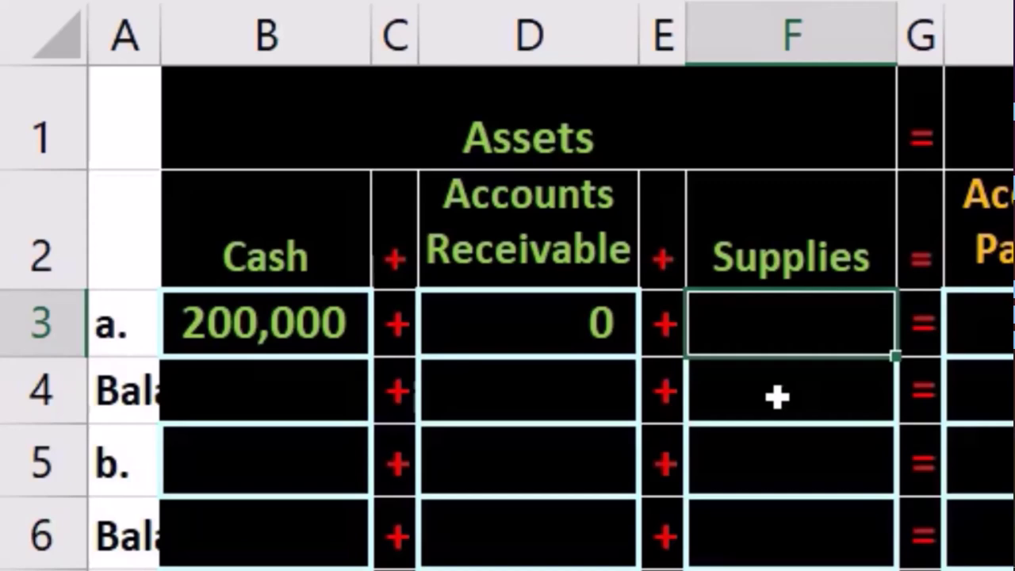
Enter 0 under Supplies, Accounts Payable and Unearned Revenue in cells F3, H3 and J3 for transaction a.
text(0)
key(Tab)
key(Tab)
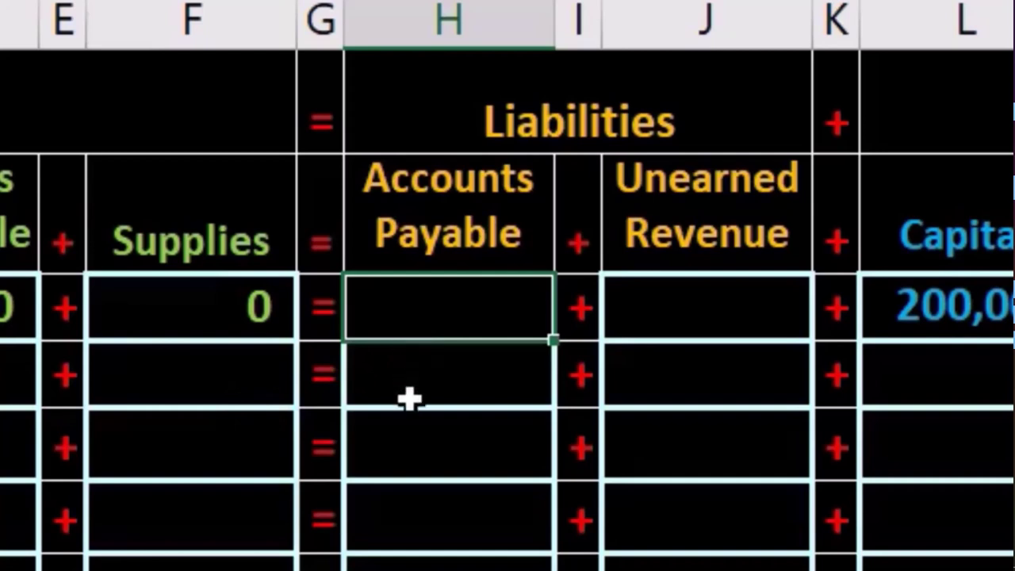
text(0)
key(Tab)
key(Tab)
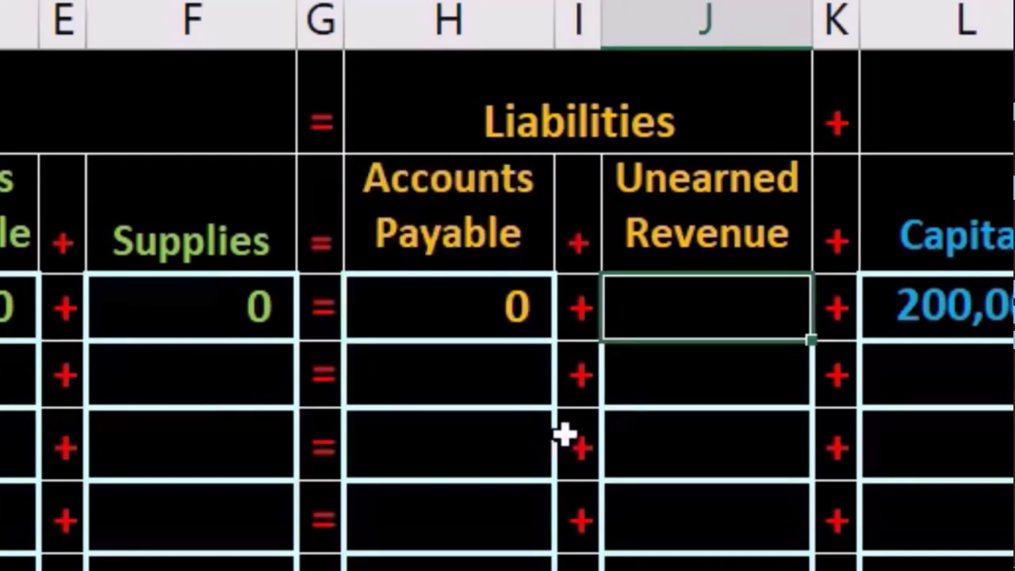
text(0)
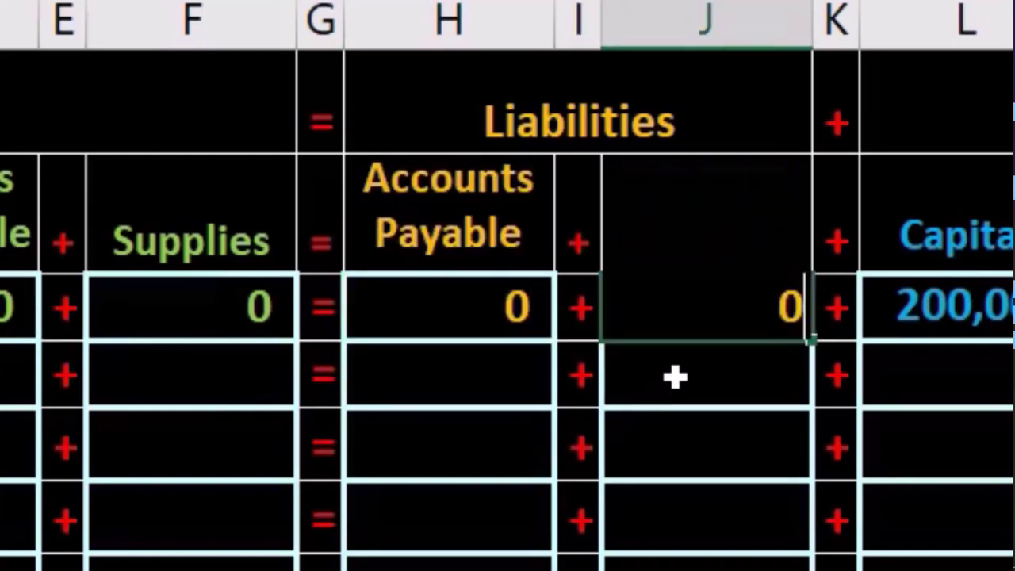
key(Tab)
key(Tab)
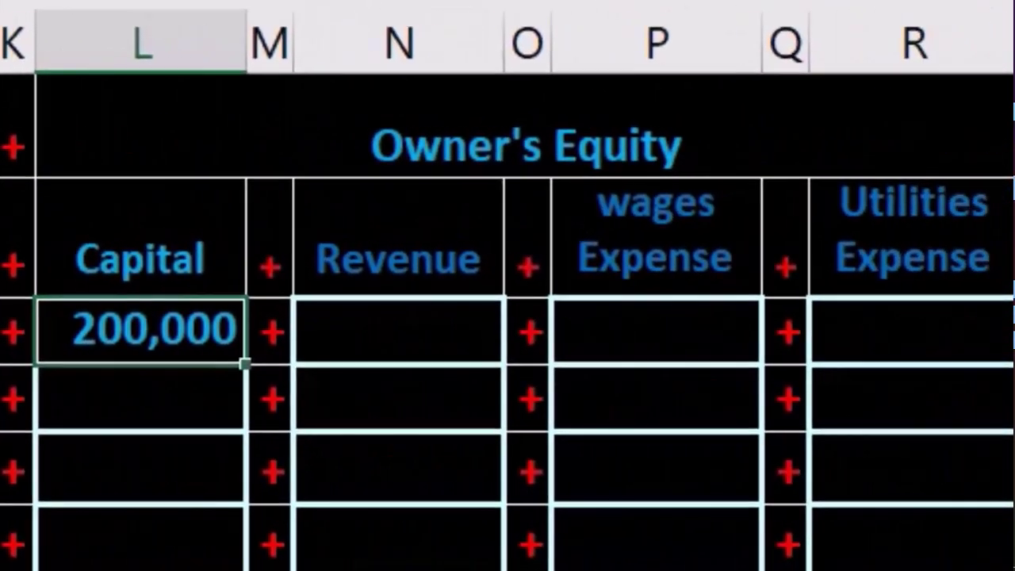
Enter 0 under Revenue, Wages Expense and Utilities Expense in cells N3, P3 and R3 for transaction a.
key(Tab)
key(Tab)
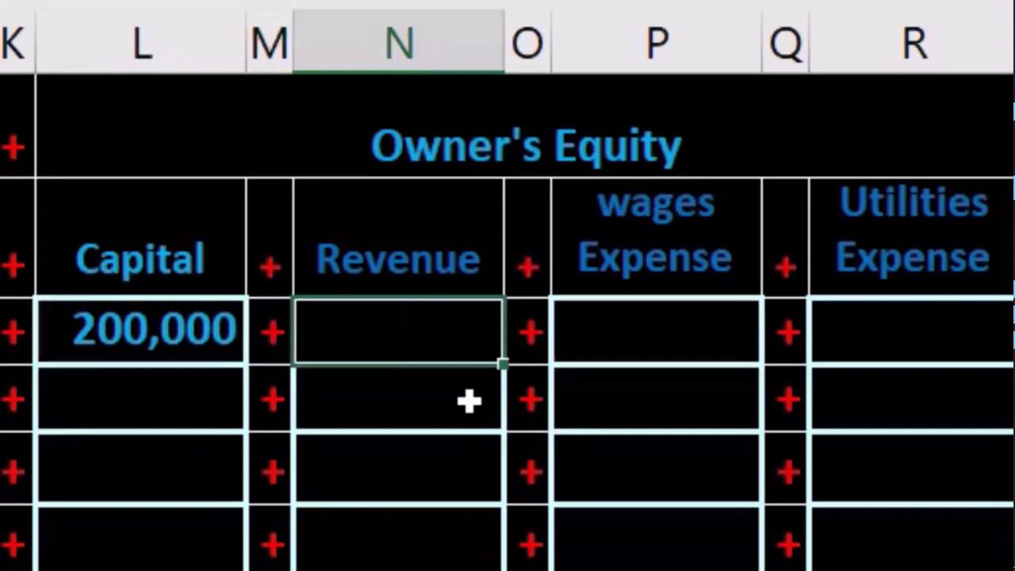
text(0)
key(Tab)
key(Tab)
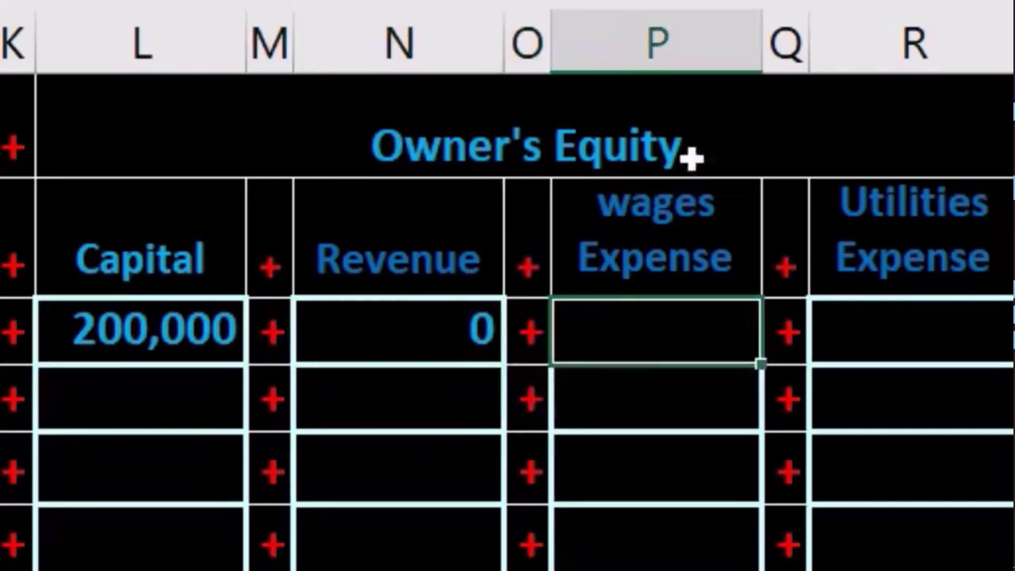
text(0)
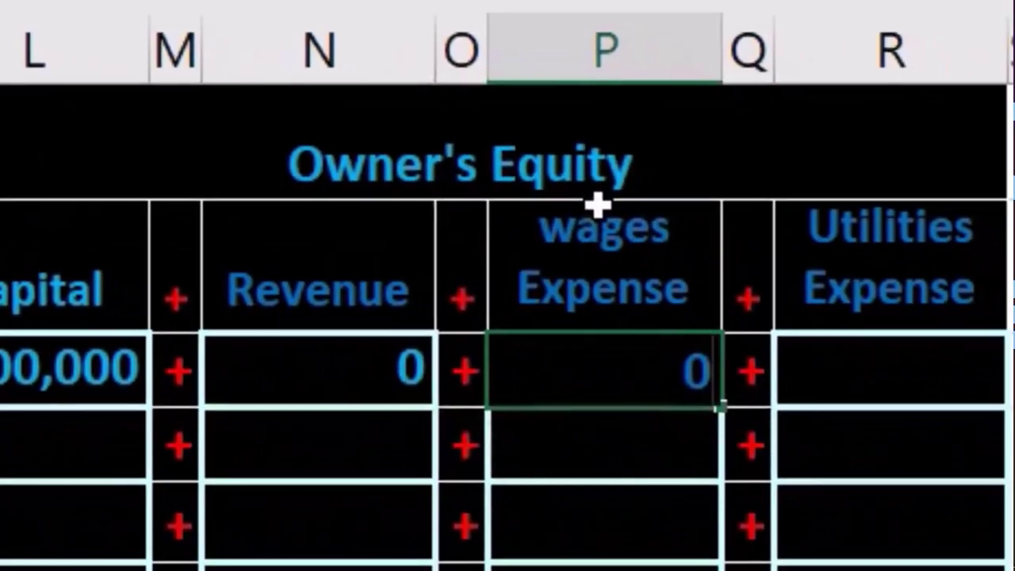
key(Tab)
key(Tab)
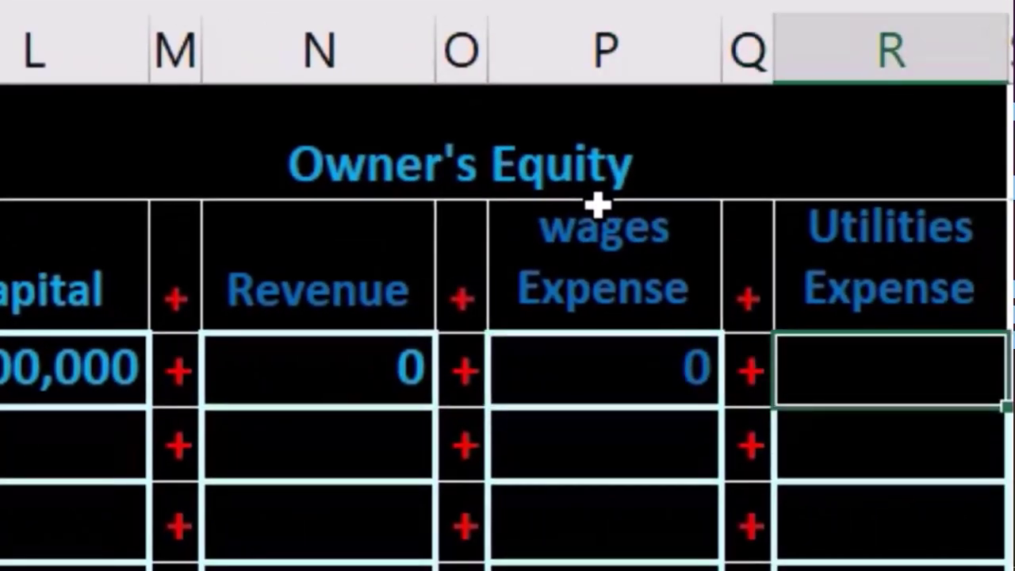
text(0)
key(Tab)
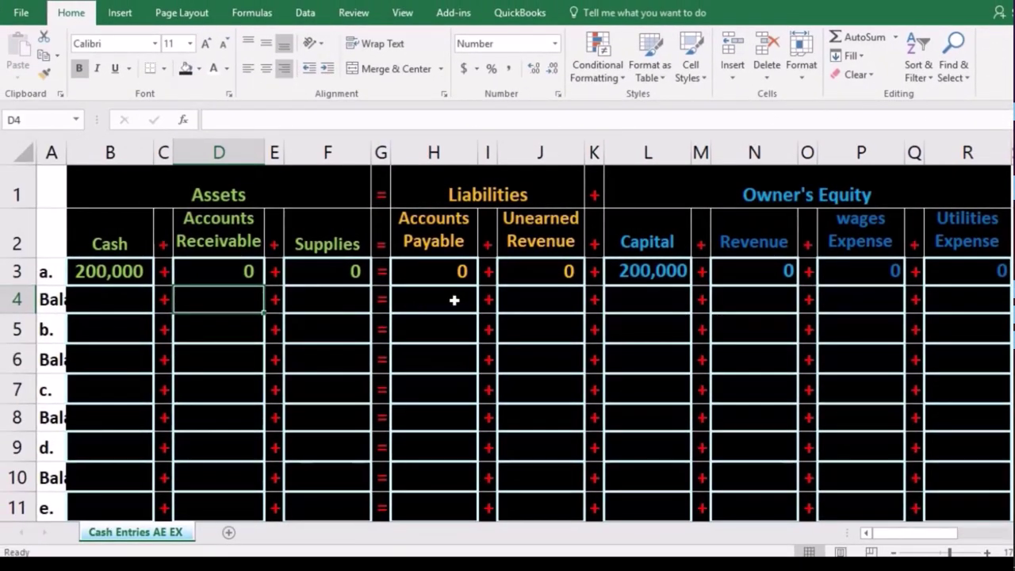
Go through row 3 of transaction a. from Capital across to the Net Income cell.
click(650, 277)
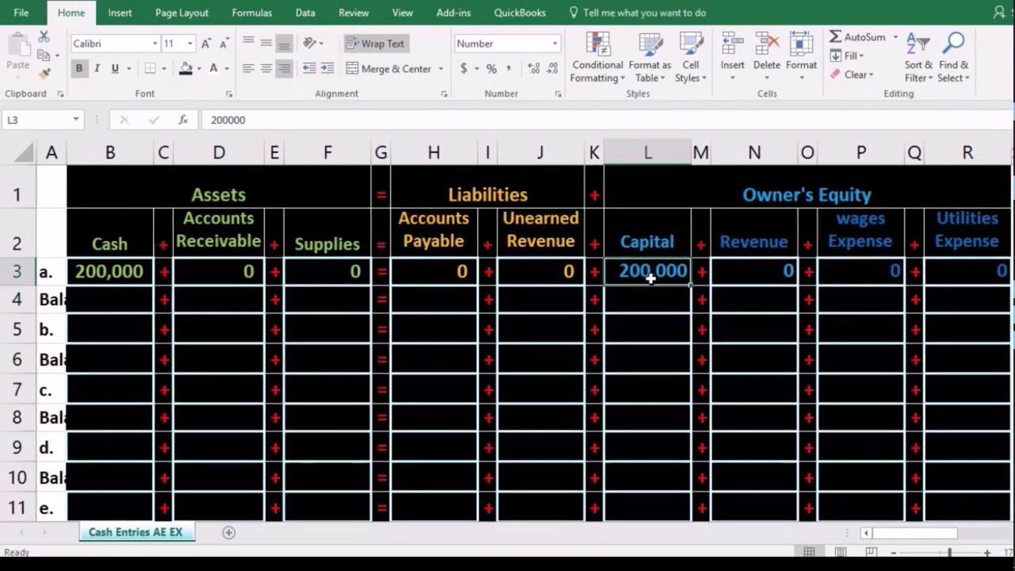
key(Tab)
key(Tab)
key(Tab)
key(Tab)
key(Tab)
key(Tab)
key(Tab)
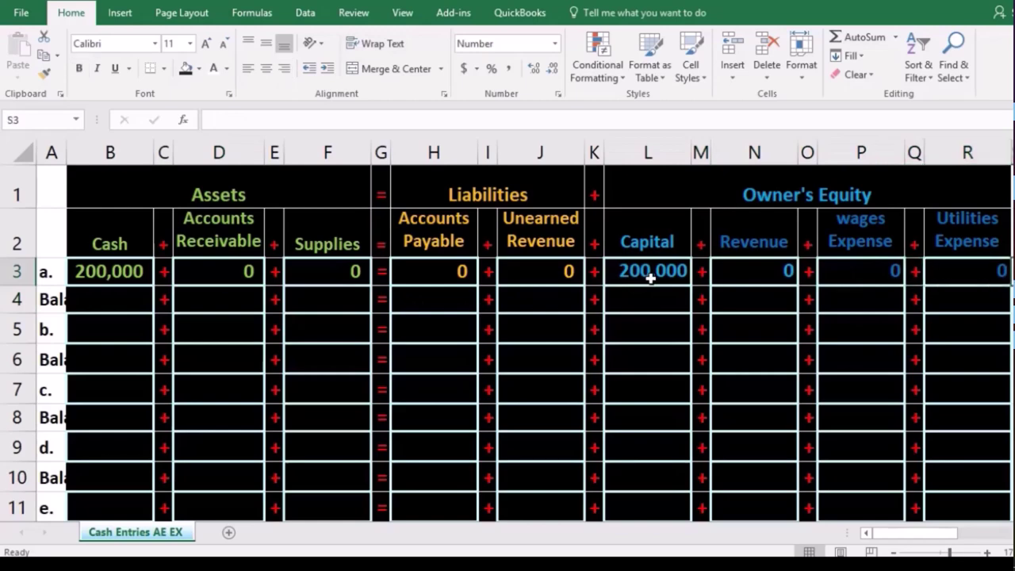
key(Tab)
key(Tab)
key(Tab)
key(Tab)
key(Tab)
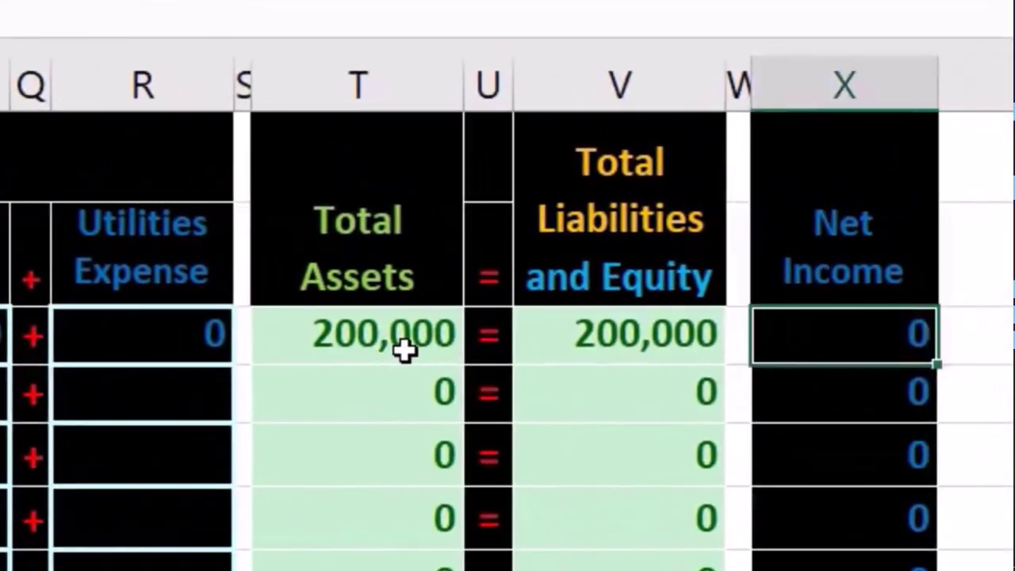
Compare Total Assets in T3 with Total Liabilities and Equity in V3, and check Net Income in X3.
key(shift+Tab)
key(shift+Tab)
key(shift+Tab)
key(shift+Tab)
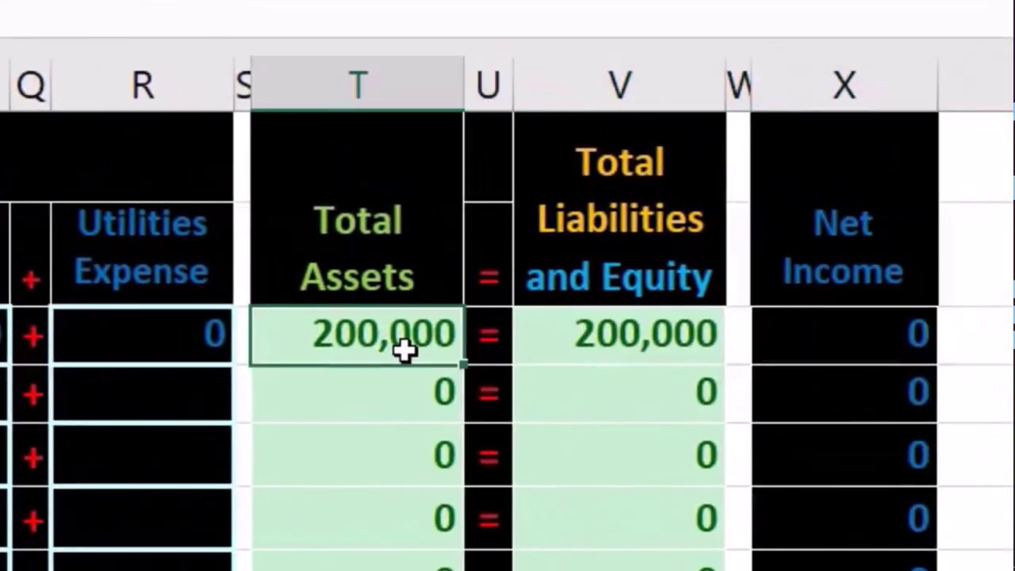
key(Tab)
key(Tab)
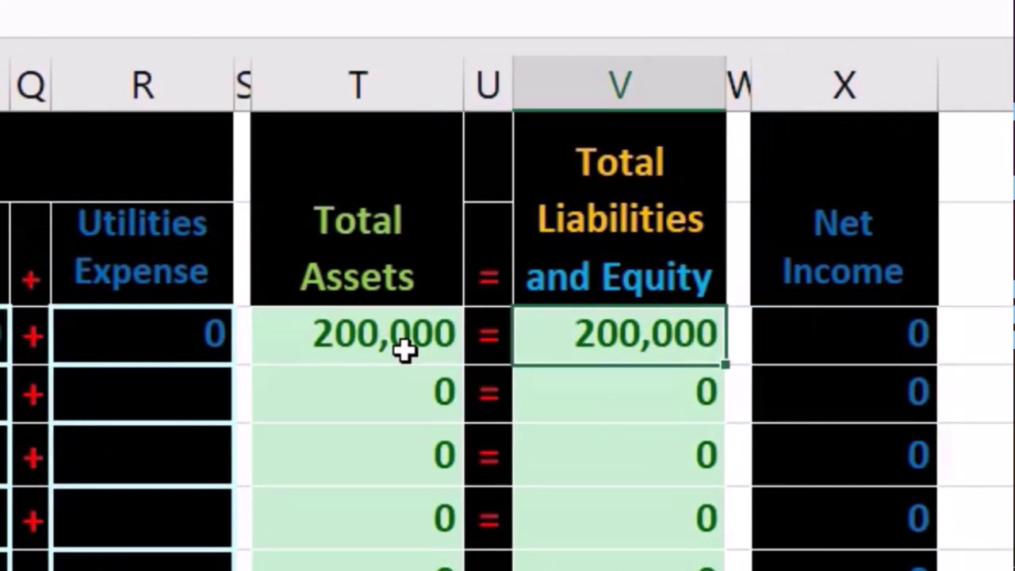
key(Tab)
key(Tab)
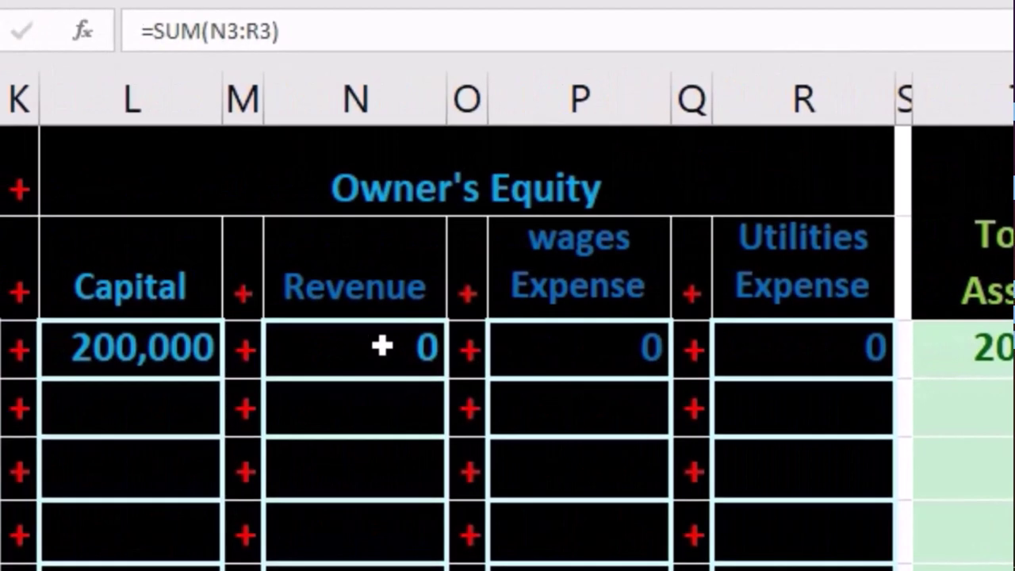
Examine row 3 by group: revenue and expenses N3:R3, assets B3:F3, and liabilities with owner's equity H3:R3.
click(382, 346)
drag(382, 346, 777, 351)
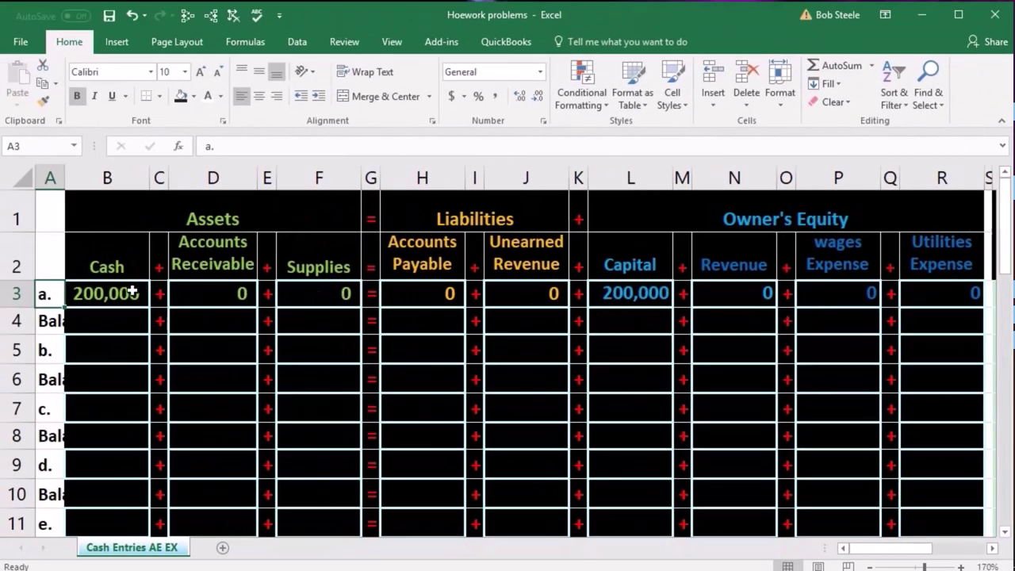
drag(132, 293, 295, 297)
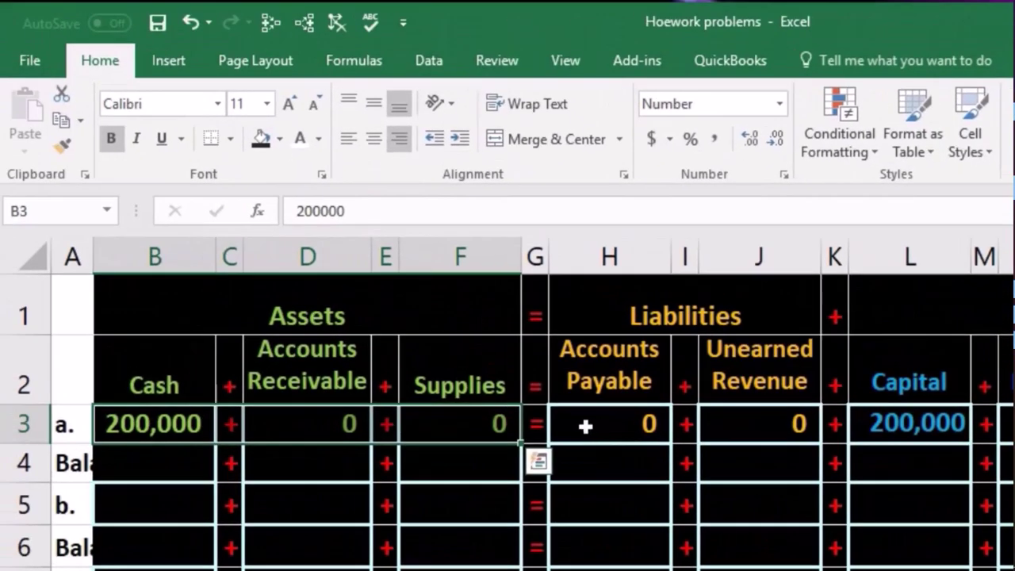
drag(584, 424, 1014, 435)
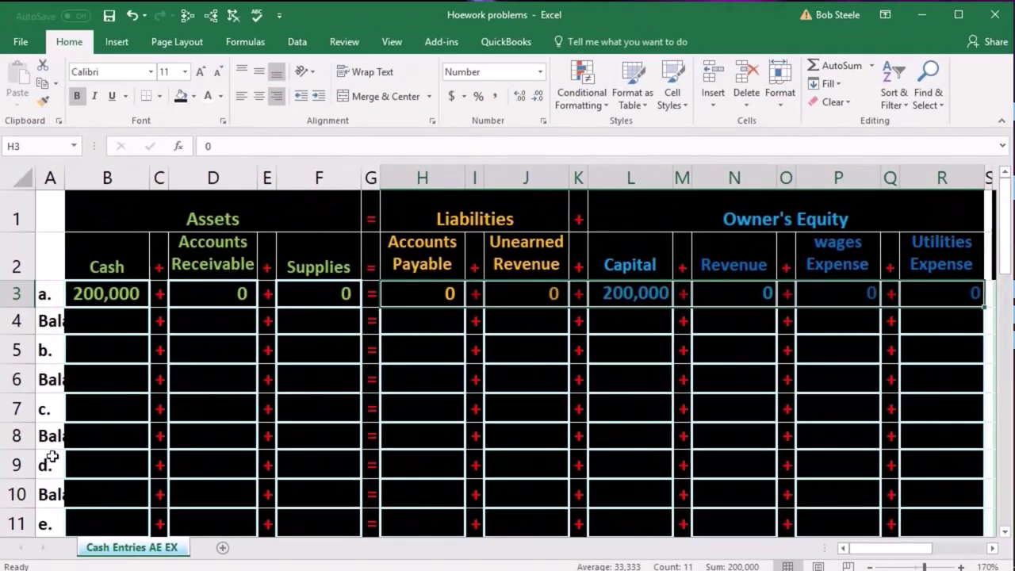
Review how the transaction and Balance row labels alternate in column A, from A3 to A6.
click(98, 328)
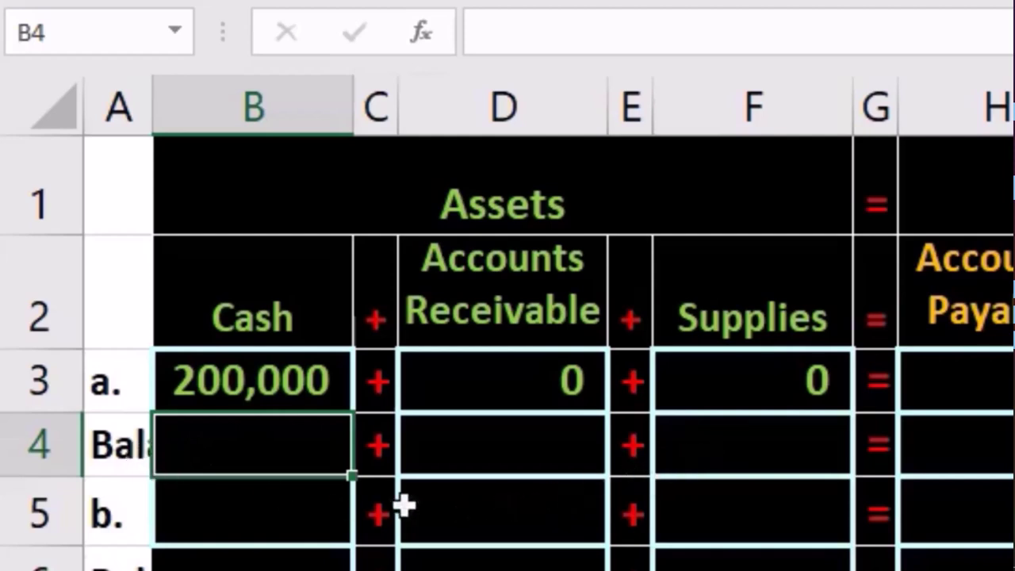
click(123, 438)
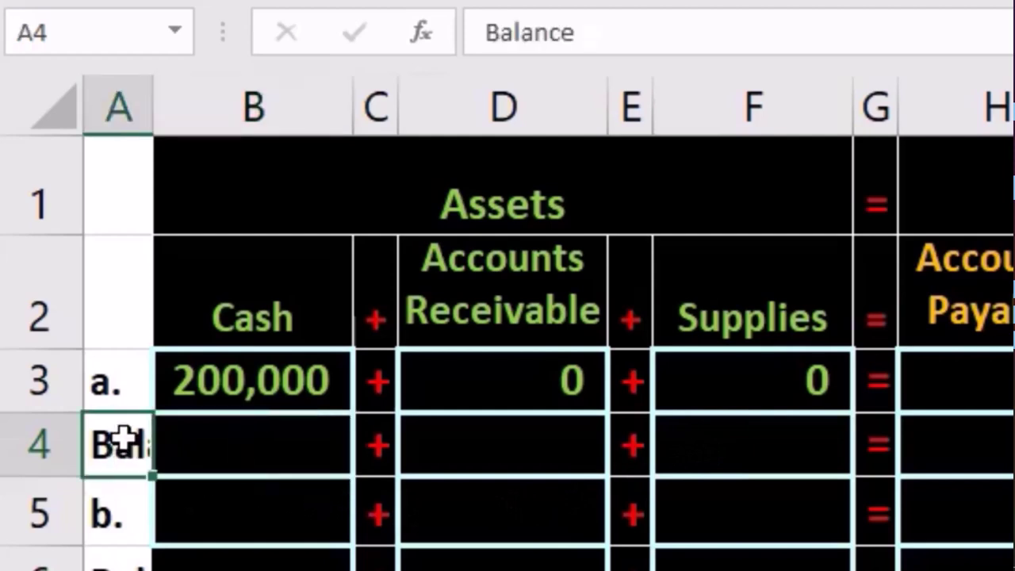
click(131, 512)
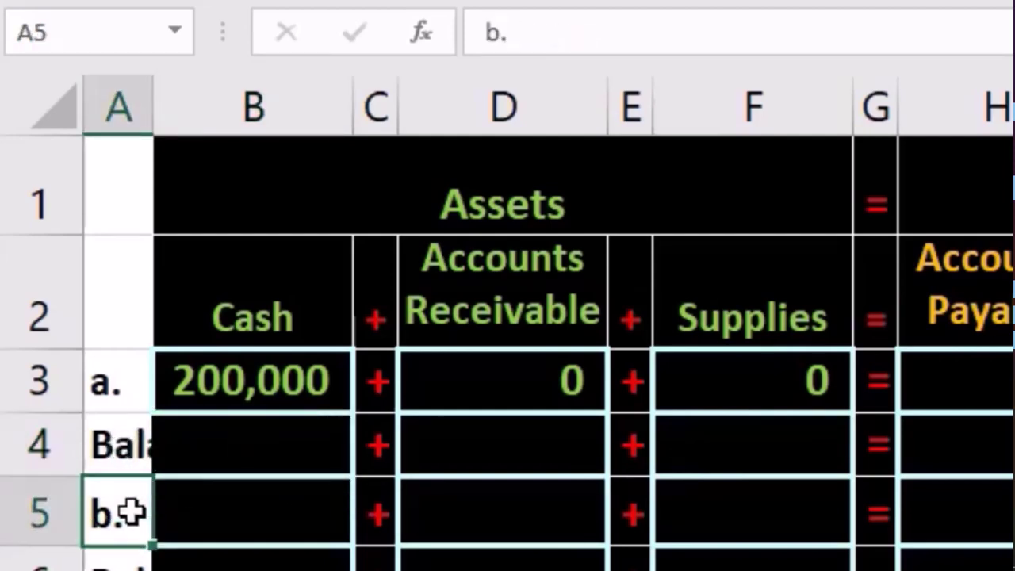
click(117, 565)
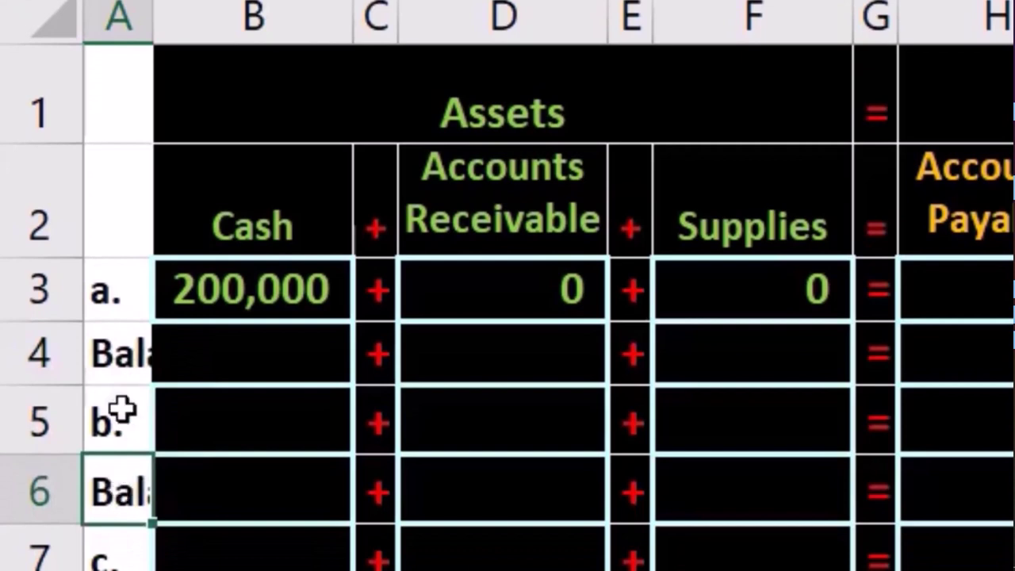
click(107, 300)
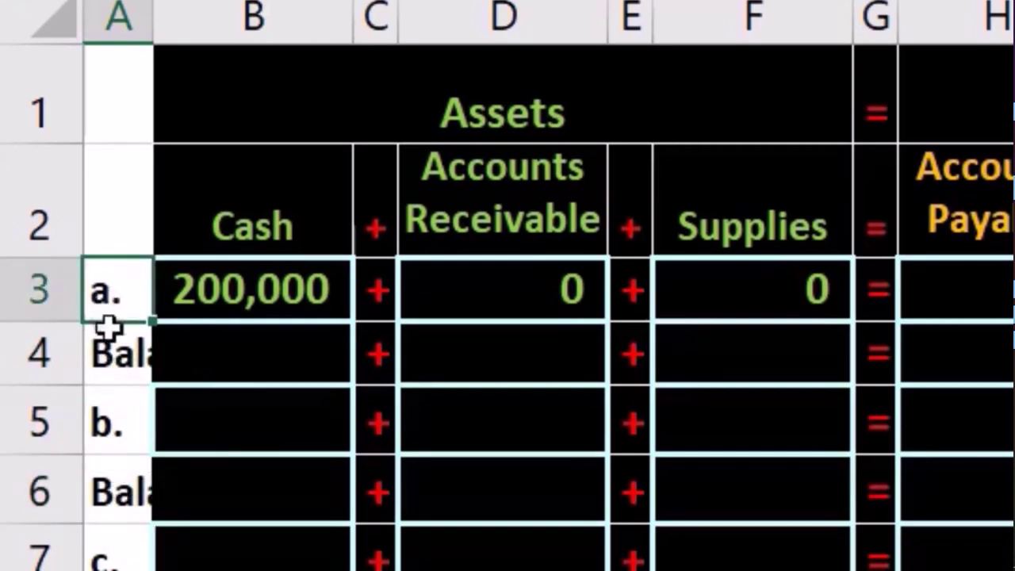
Try to carry the Cash amount from B3 into the Balance row in cell B4 with a formula.
click(243, 359)
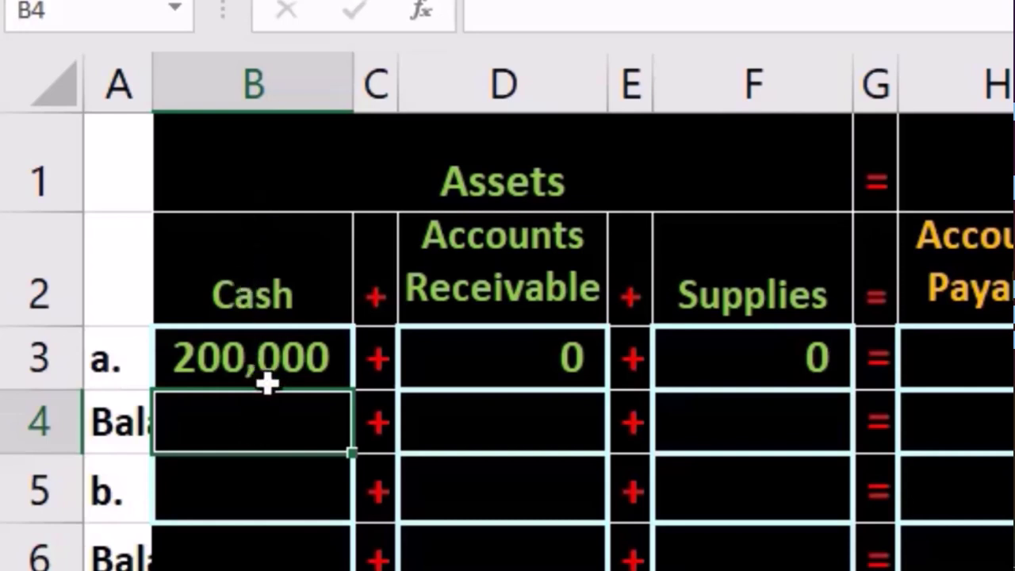
text(=)
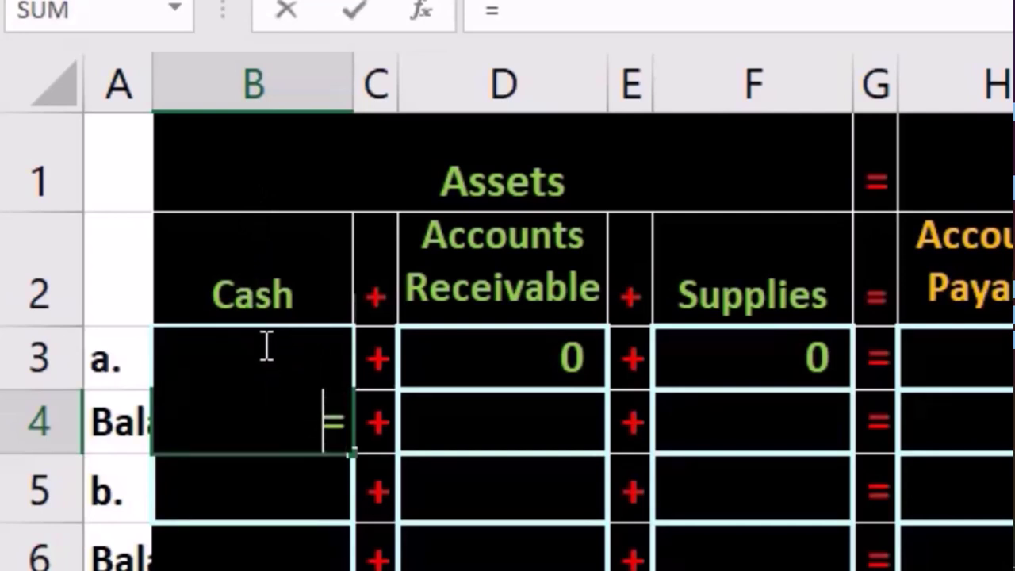
key(Return)
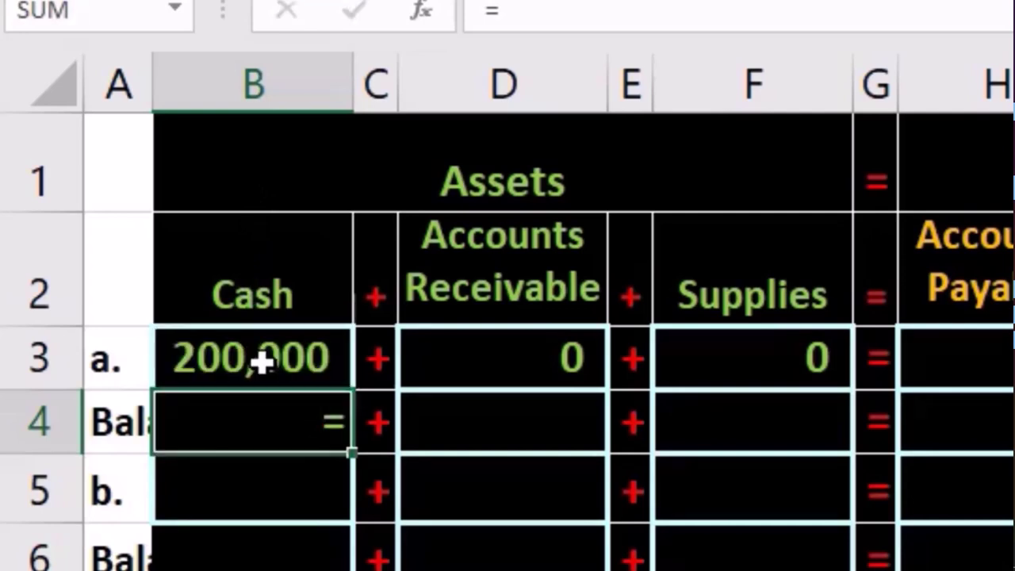
key(Up)
text(=)
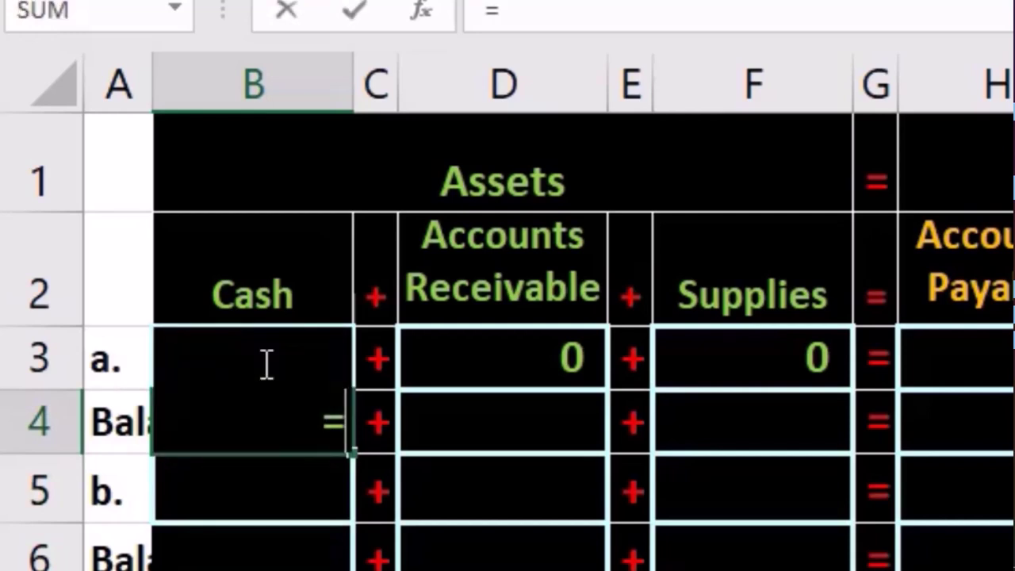
click(266, 365)
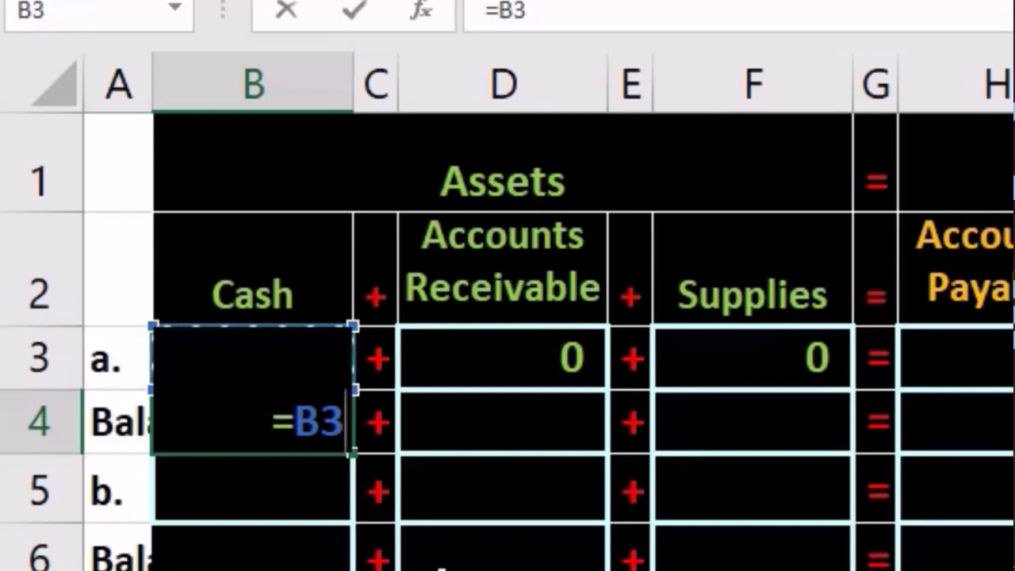
click(442, 554)
key(Return)
click(687, 498)
click(797, 555)
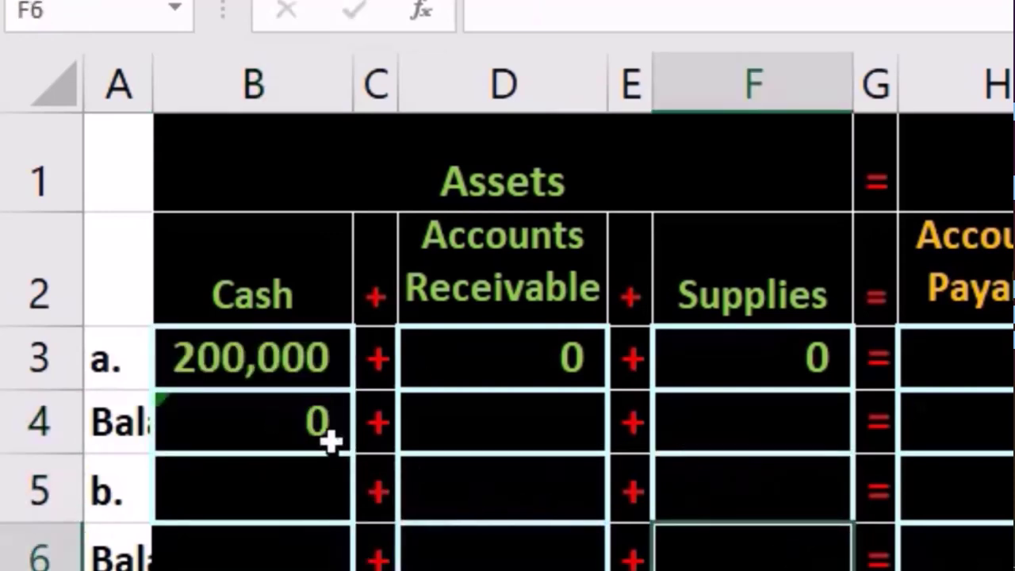
click(308, 413)
text(=)
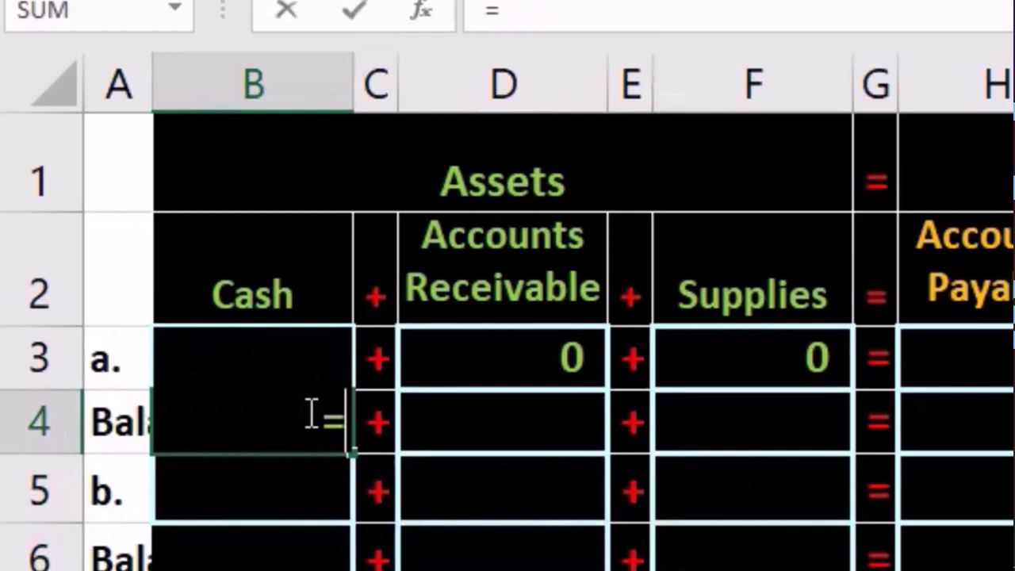
click(453, 499)
click(730, 496)
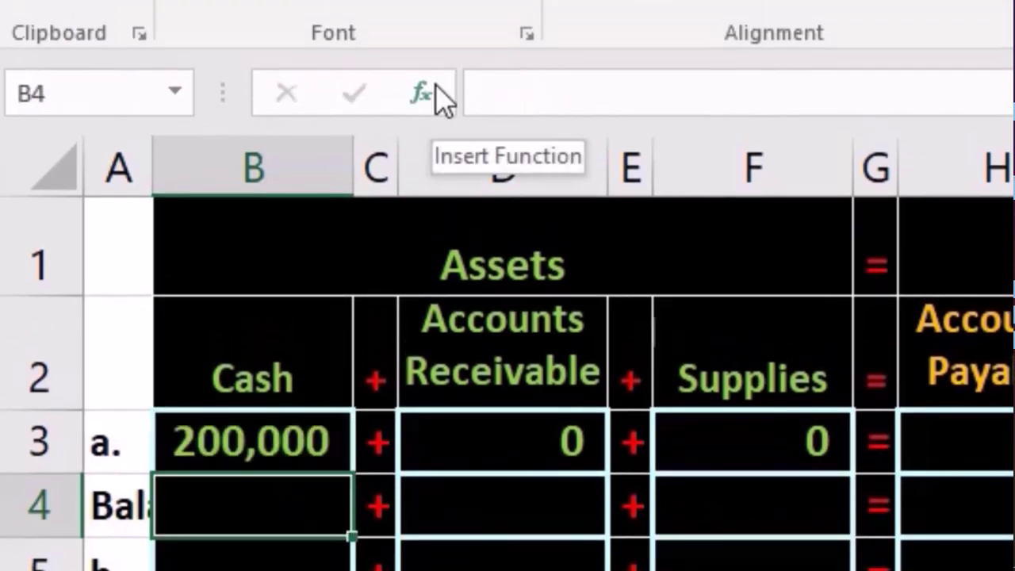
Enter the formula =B3 in cell B4 as the Cash balance following transaction a.
text(=)
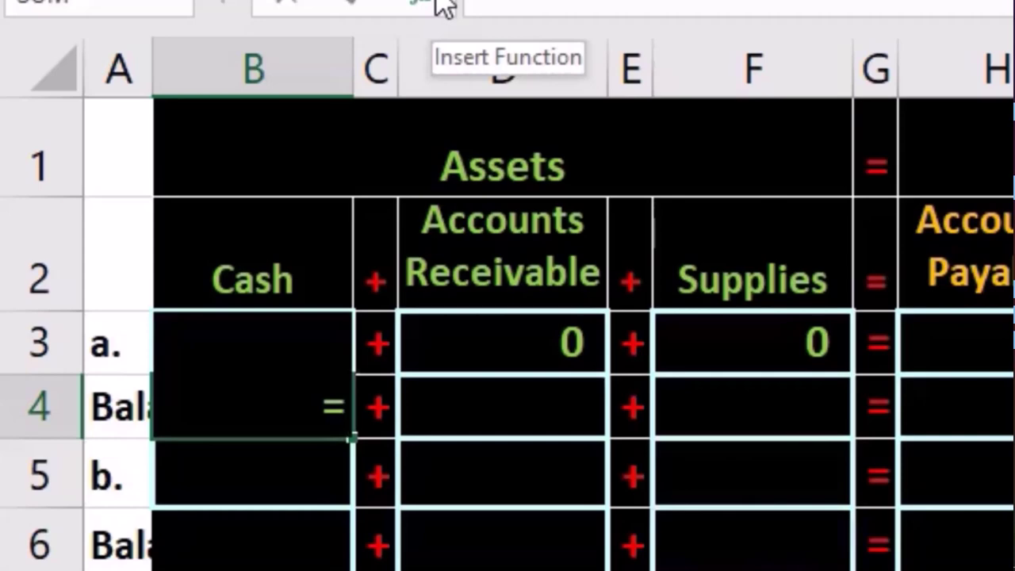
key(Up)
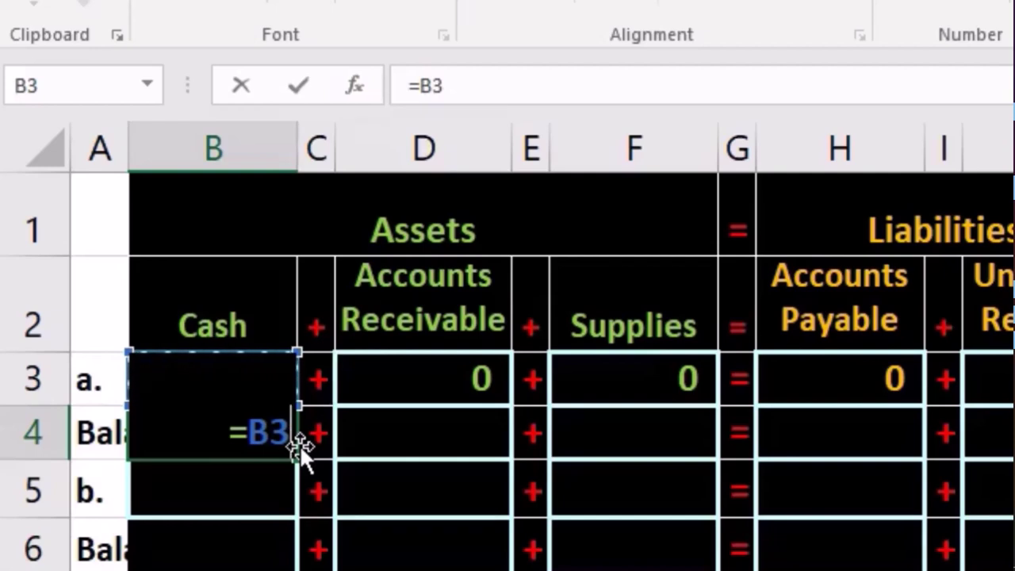
key(Return)
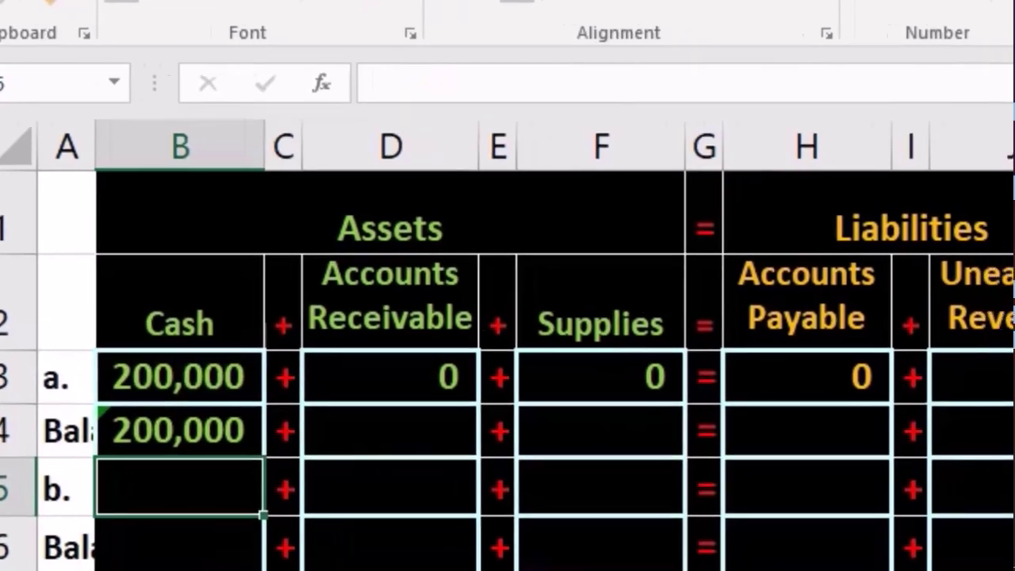
click(558, 399)
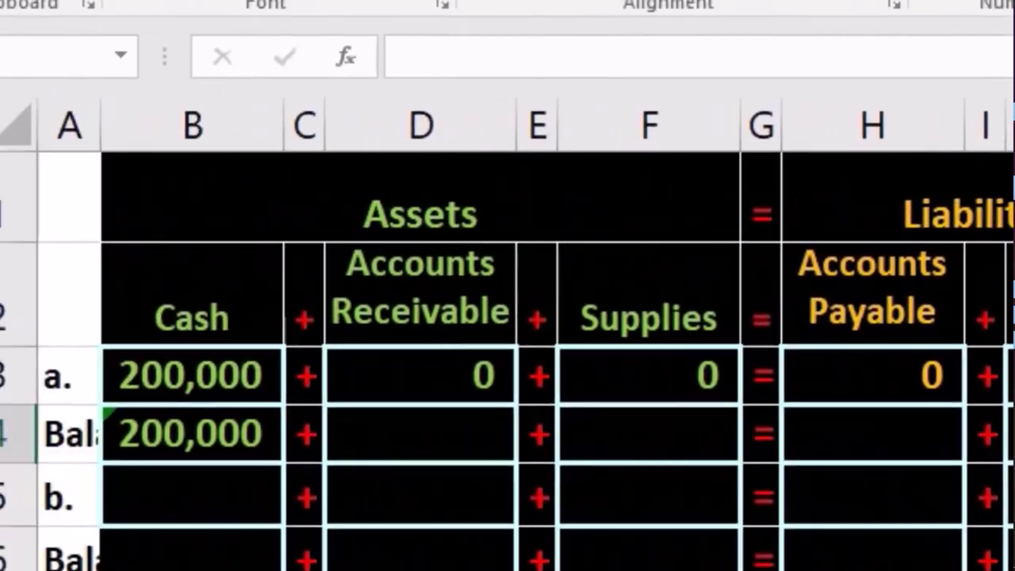
Enter the formula =L3 in cell L4 as the Capital balance following transaction a.
text(=)
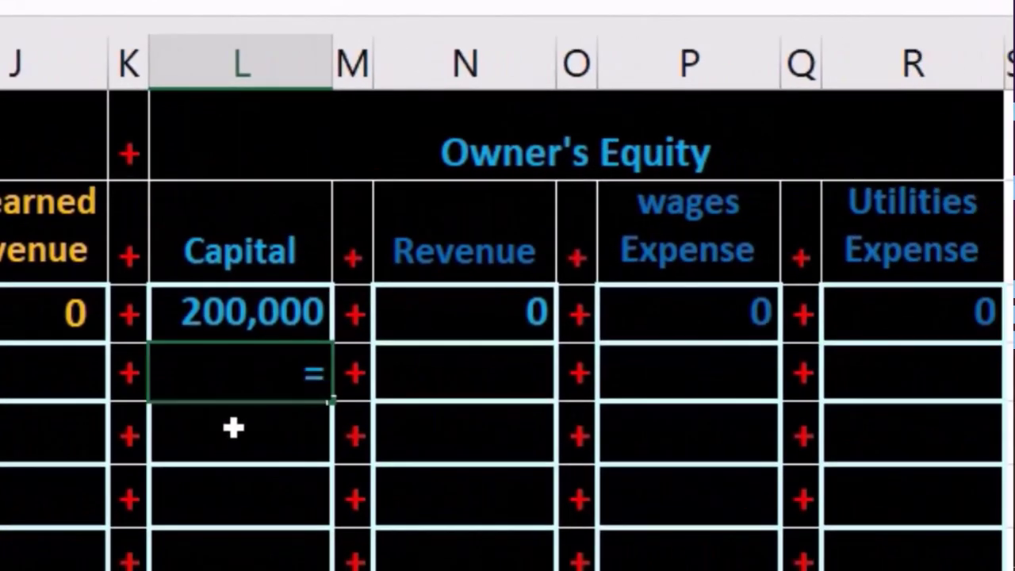
key(Up)
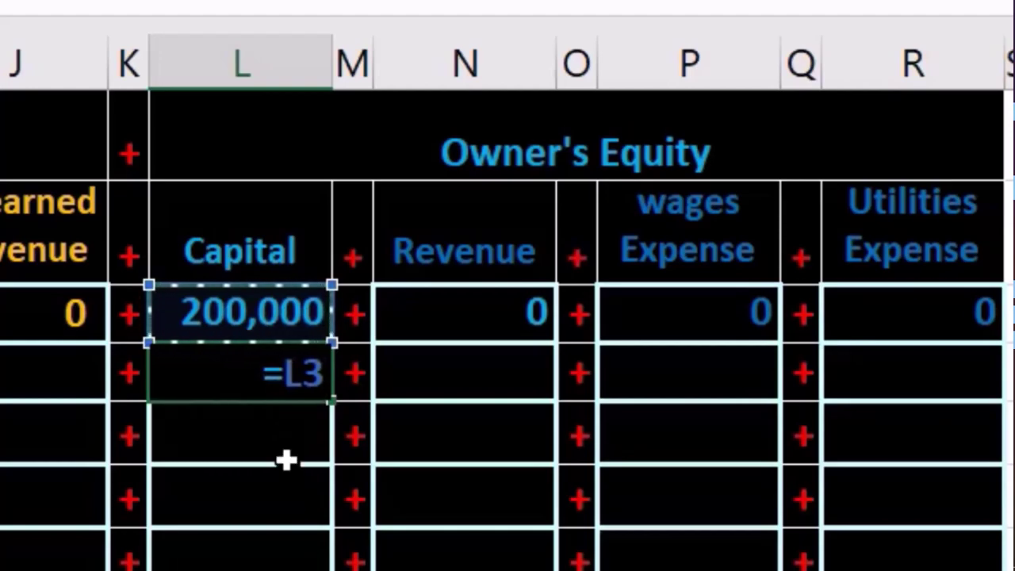
key(Return)
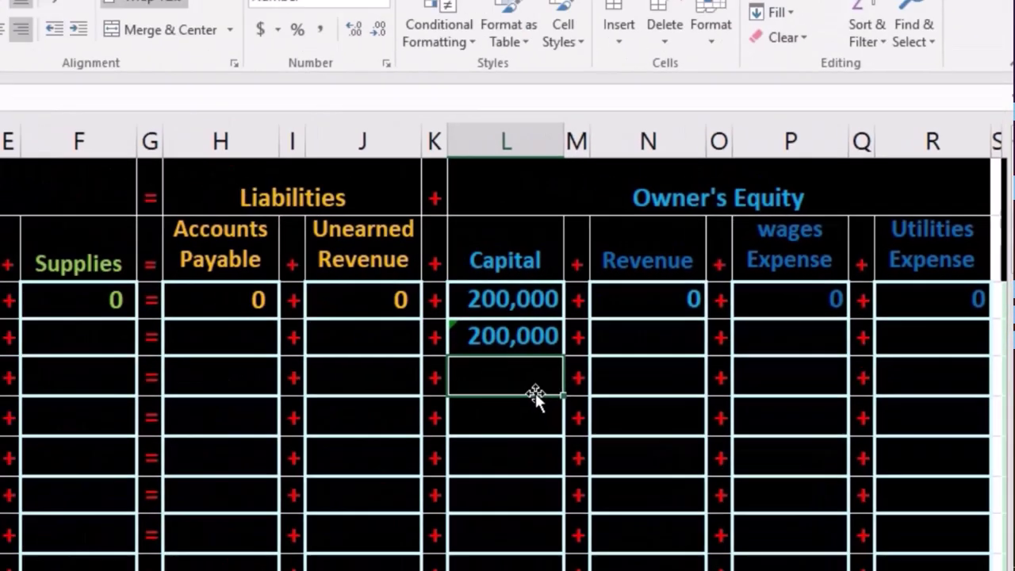
Enter the formula =D3 in cell D4 as the Accounts Receivable balance following transaction a.
key(Left)
key(Left)
key(Left)
key(Left)
key(Left)
key(Left)
key(Left)
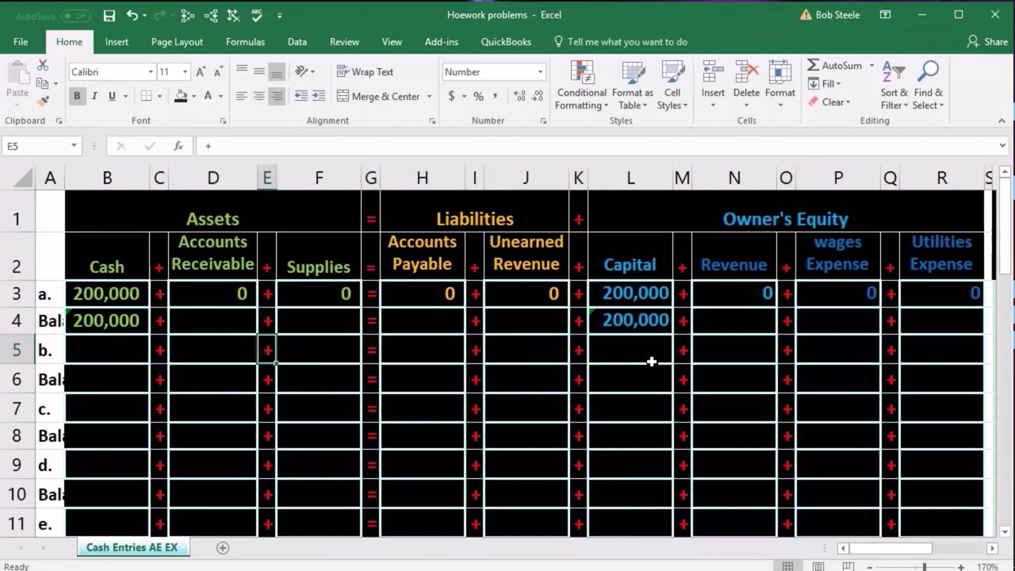
key(Up)
key(Up)
key(Left)
key(Down)
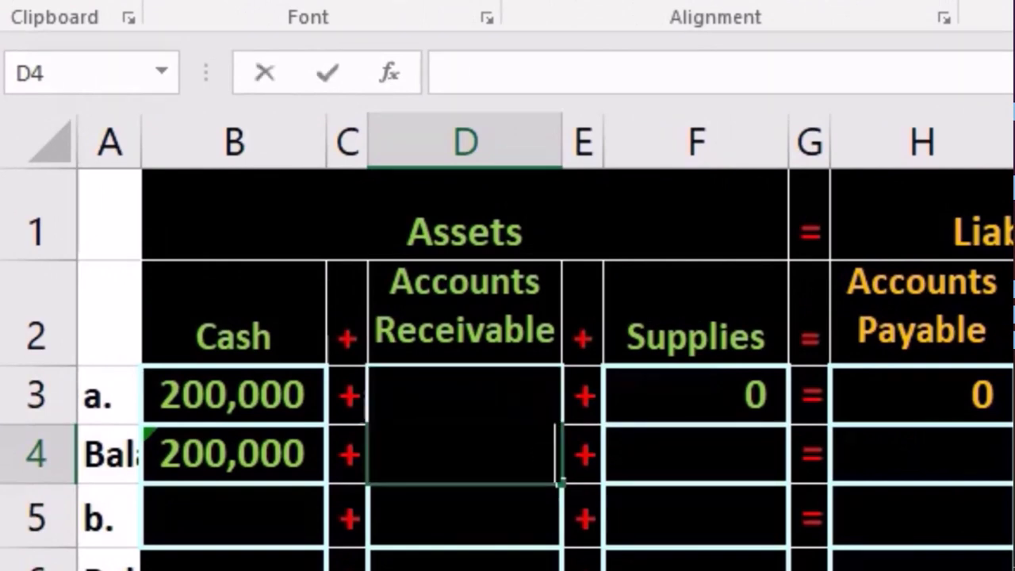
text(=)
key(Up)
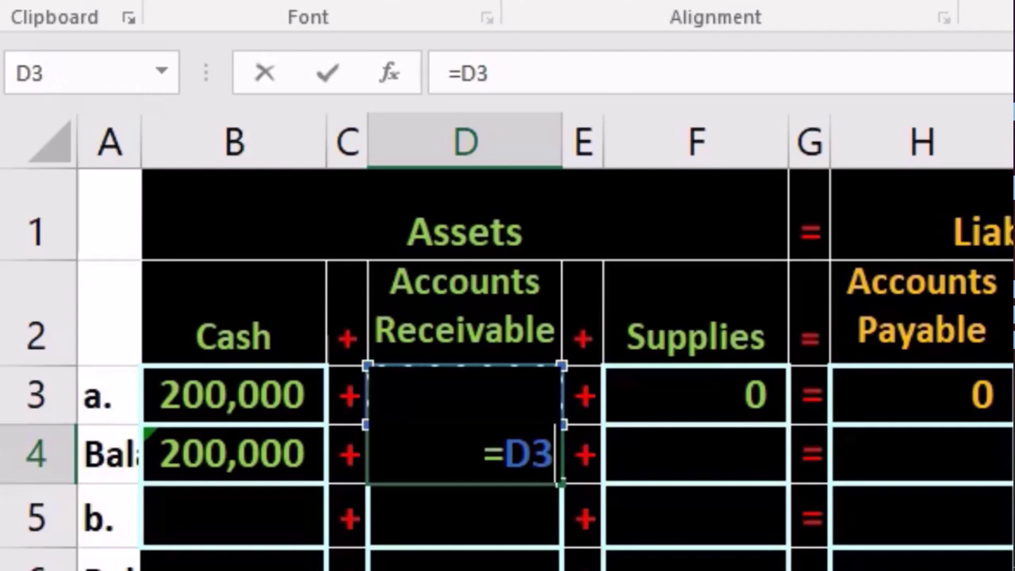
key(Tab)
Enter the formula =F3 in cell F4 as the Supplies balance following transaction a.
key(Tab)
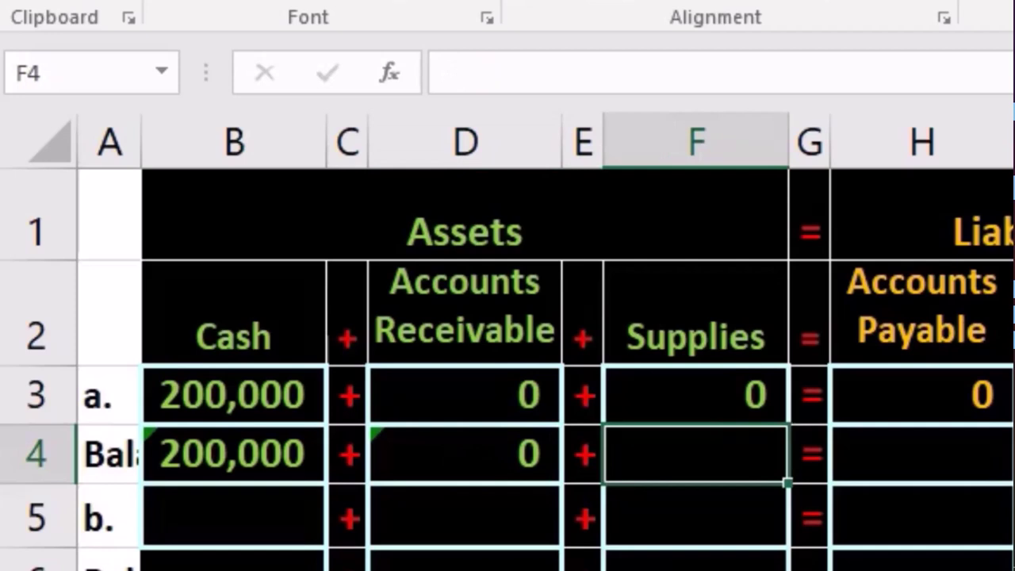
text(=)
key(Up)
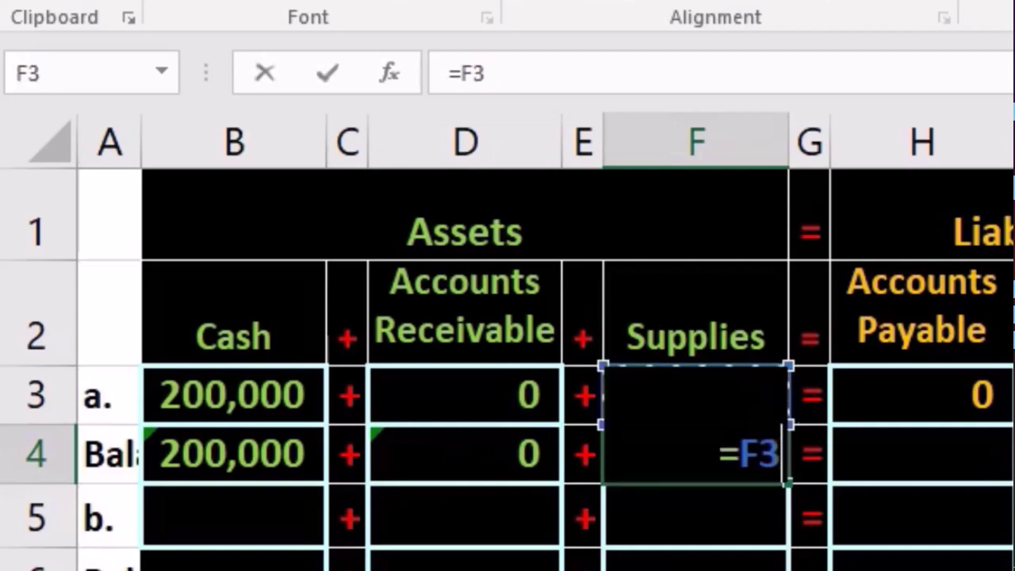
key(Tab)
Carry the Accounts Payable and Unearned Revenue amounts into the Balance row with =H3 in H4 and =J3 in J4.
key(Tab)
text(=)
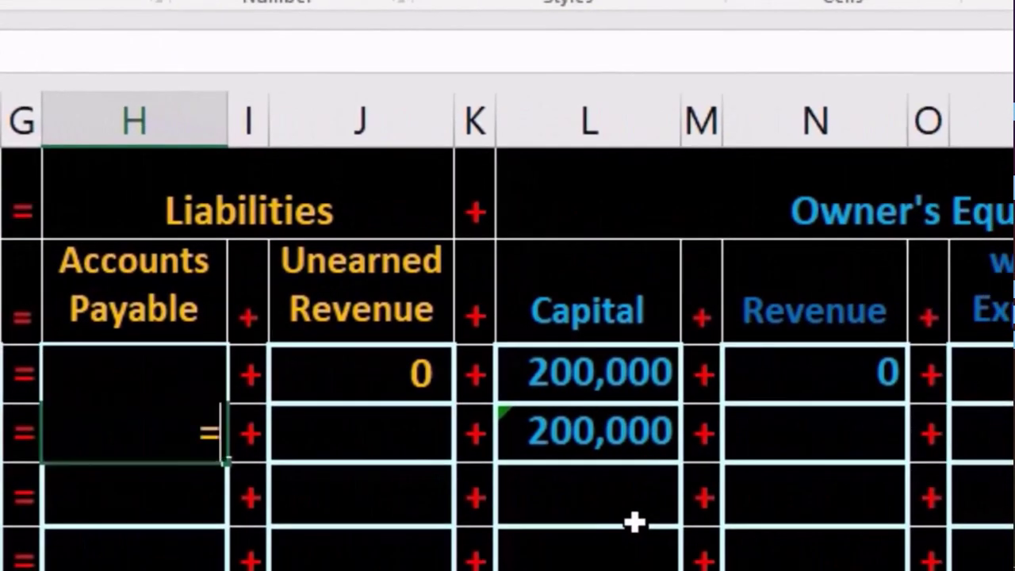
key(Up)
key(Tab)
key(Tab)
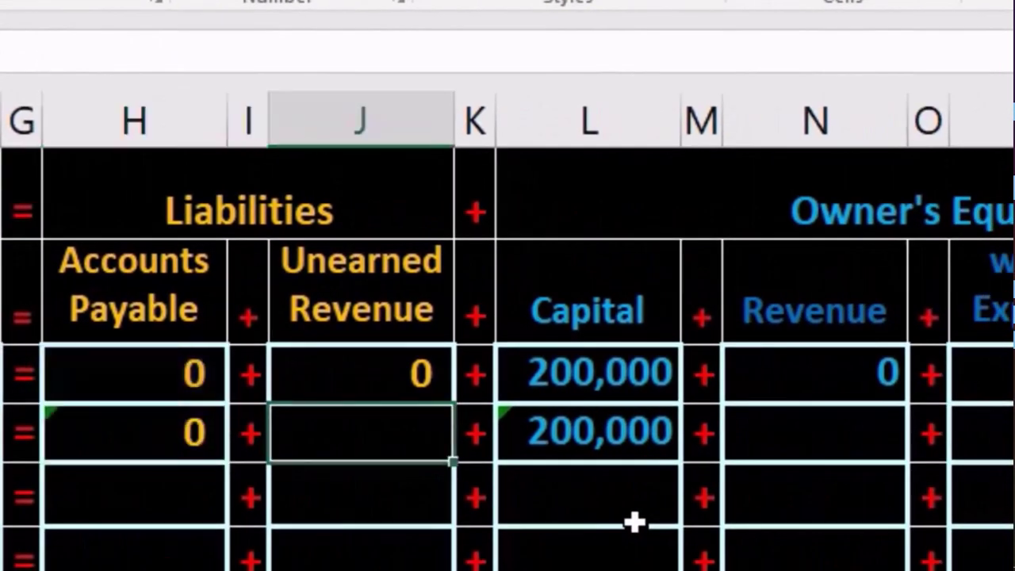
text(=)
key(Up)
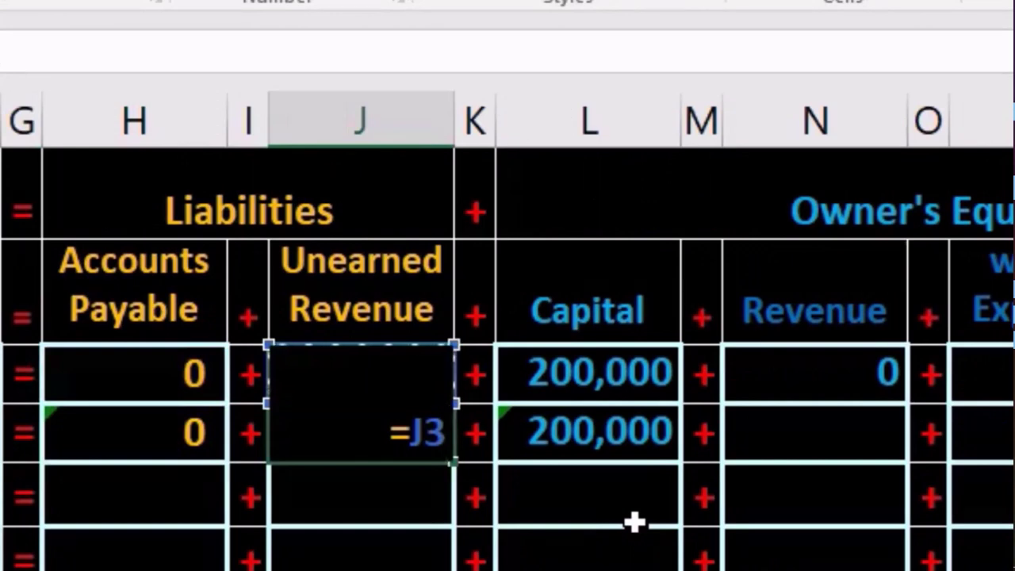
key(Tab)
Enter the formula =N3 in cell N4 as the Revenue balance following transaction a.
key(Tab)
key(Tab)
key(Tab)
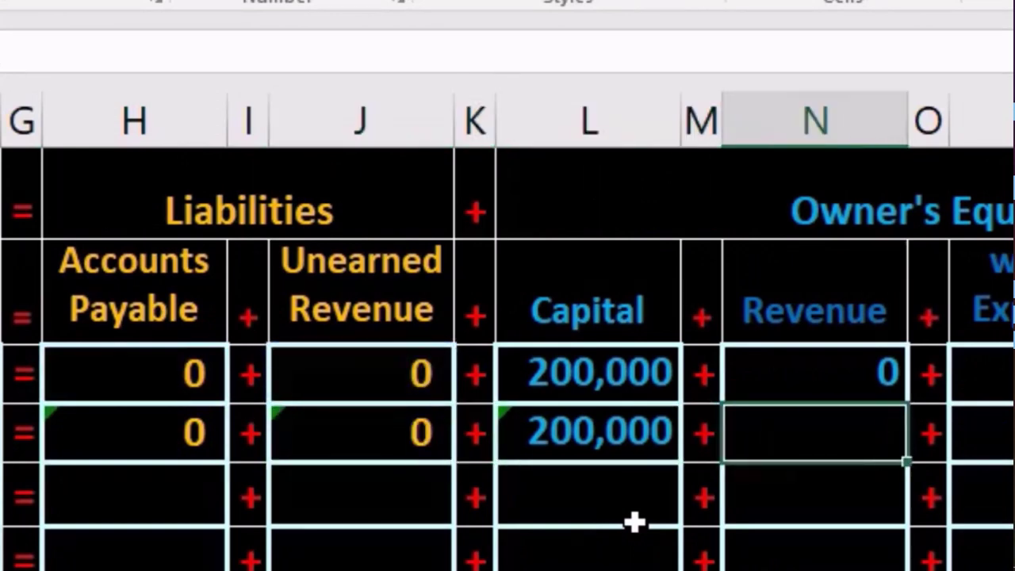
text(=)
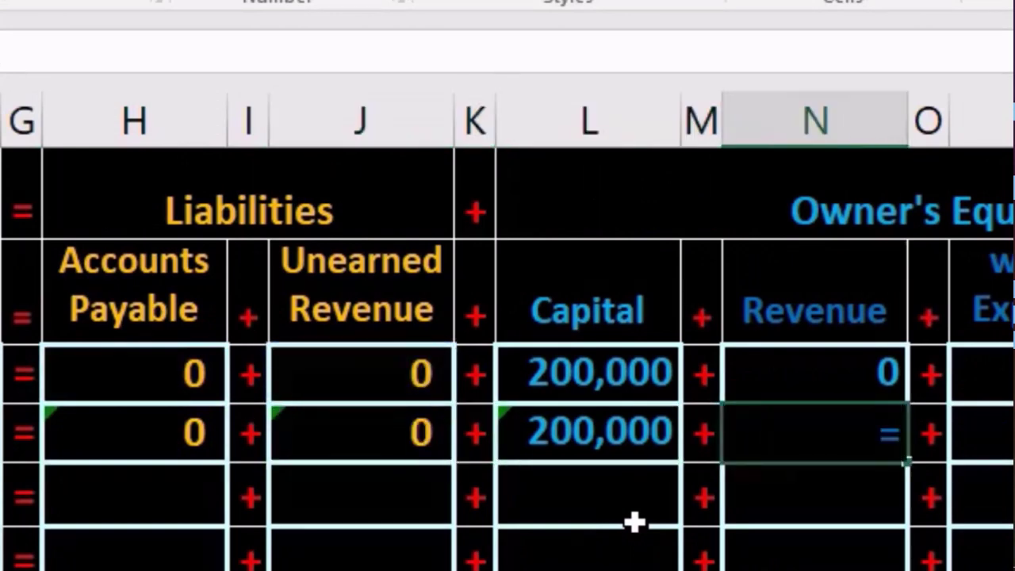
key(Up)
key(Tab)
Carry the wages Expense and Utilities Expense amounts into the Balance row with =P3 in P4 and =R3 in R4.
key(Tab)
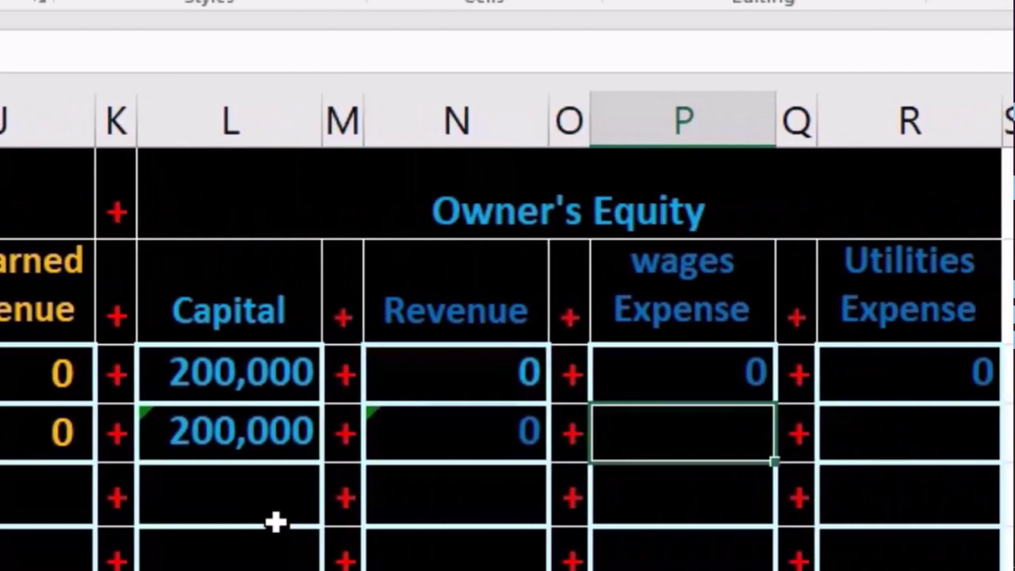
text(=)
key(Up)
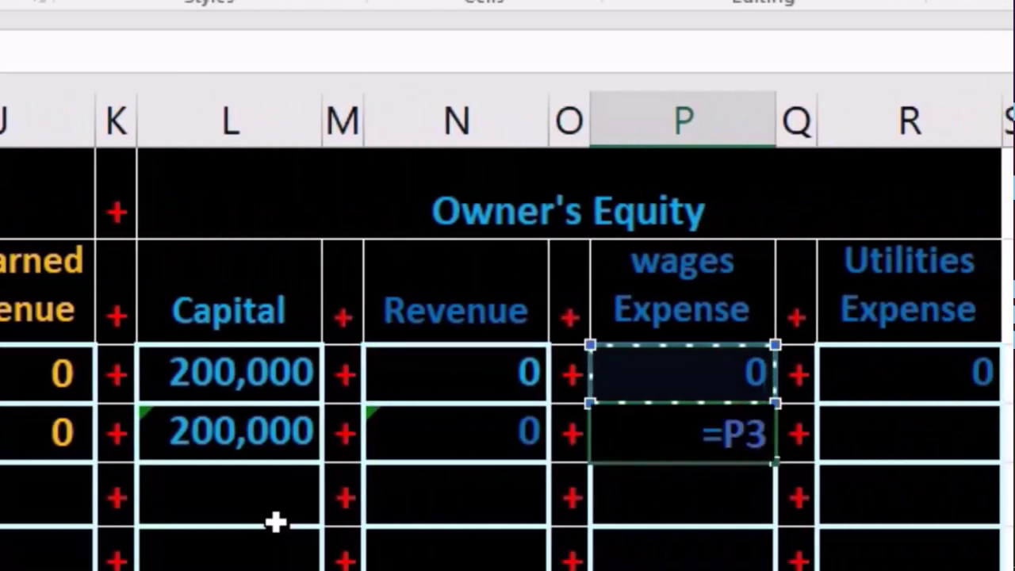
key(Tab)
key(Tab)
text(=)
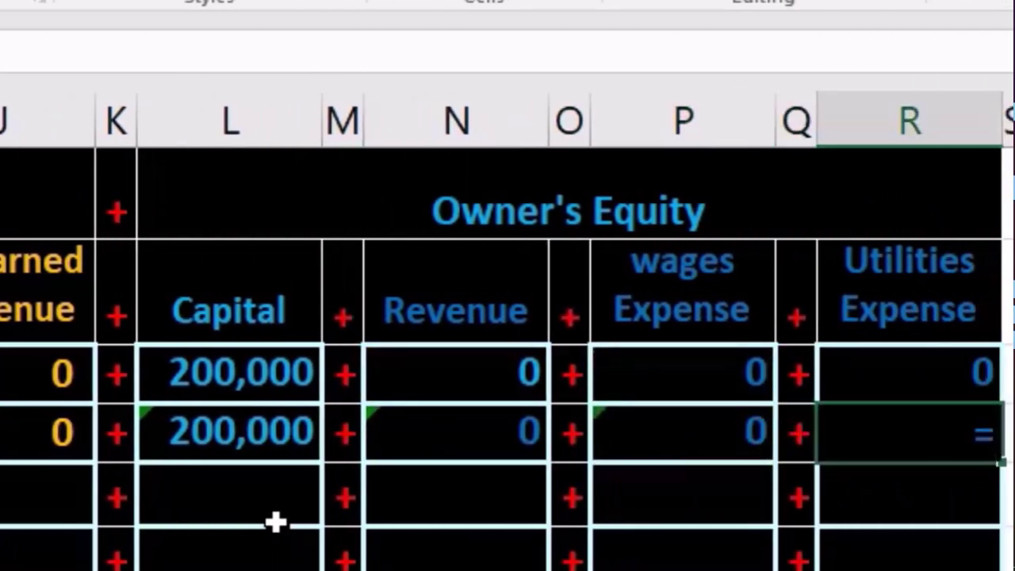
key(Up)
key(Return)
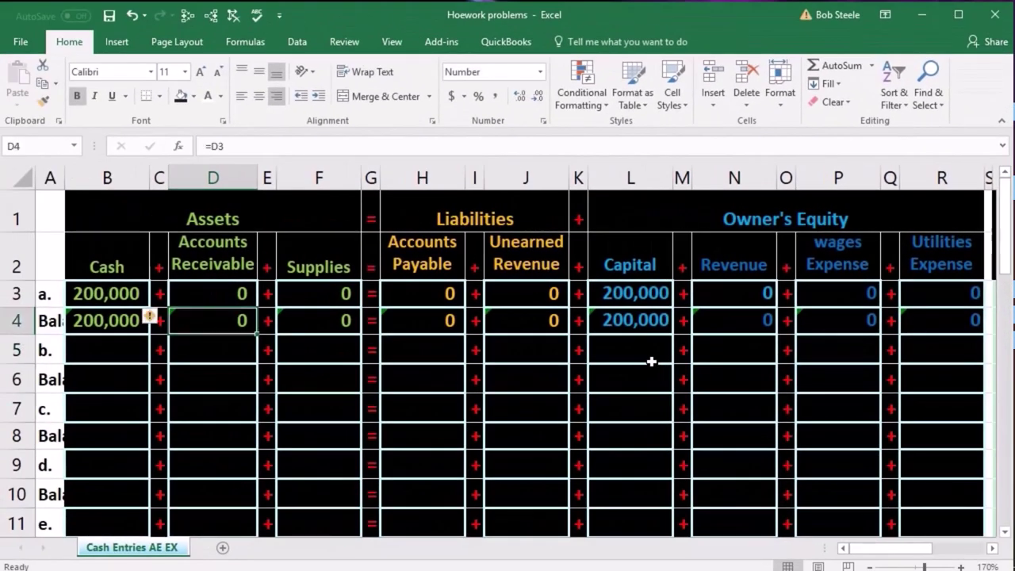
Review the Balance row 4 from the Cash cell B4 across all accounts to the totals in columns T to X.
key(Left)
key(Left)
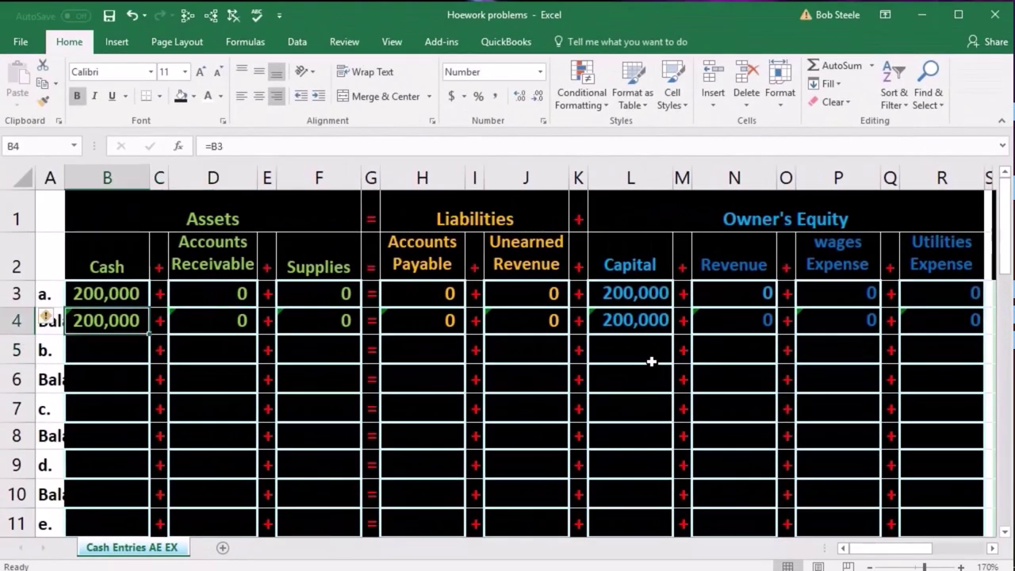
key(Right)
key(Right)
key(Right)
key(Right)
key(Right)
key(Right)
key(Right)
key(Right)
key(Right)
key(Right)
key(Right)
key(Right)
key(Right)
key(Right)
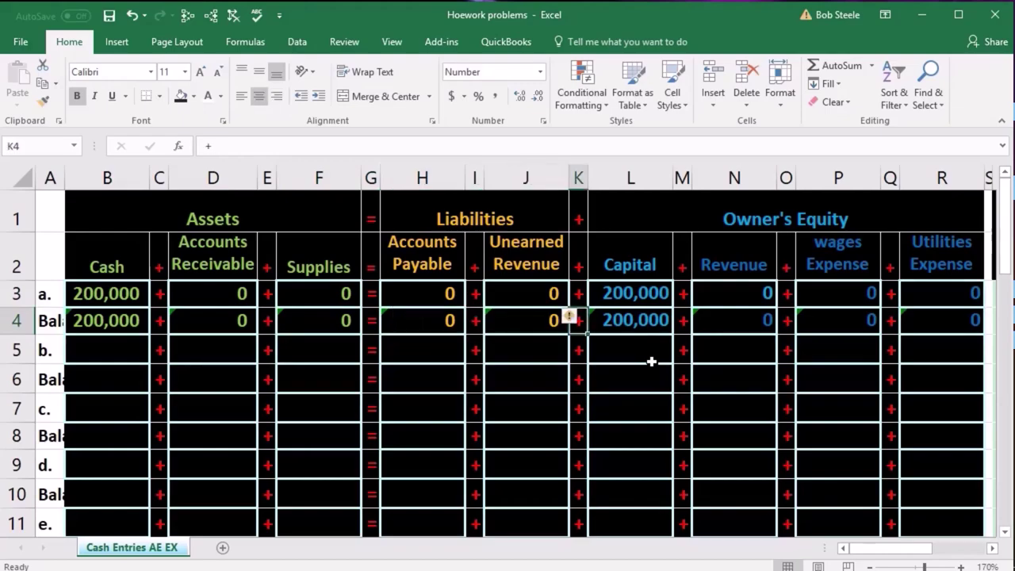
key(Right)
key(Right)
key(Right)
key(Right)
key(Right)
key(Right)
key(Right)
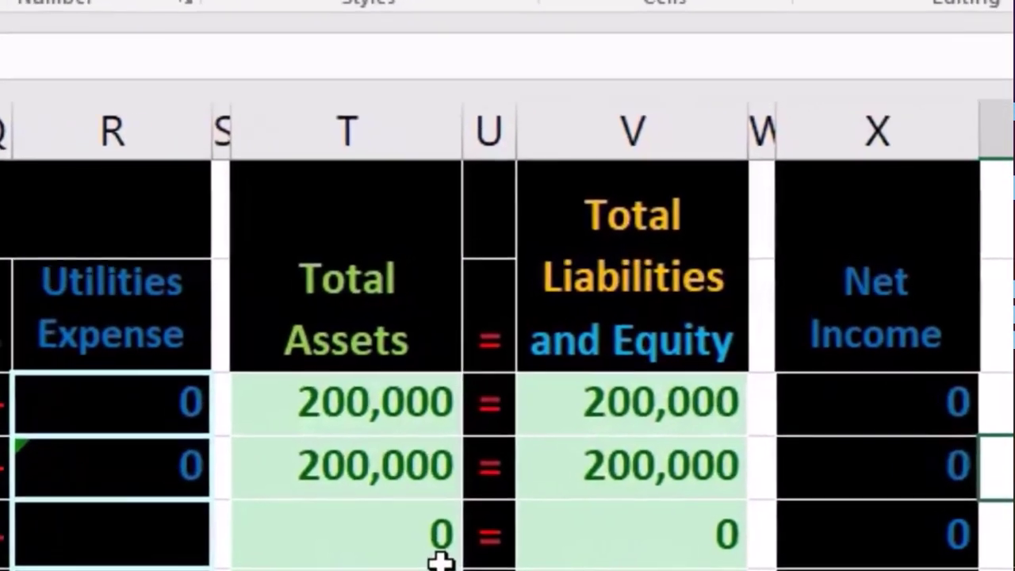
Compare Total Assets with Total Liabilities and Equity in row 4, and check Net Income in X4.
key(Left)
key(Left)
key(Left)
key(Right)
key(Right)
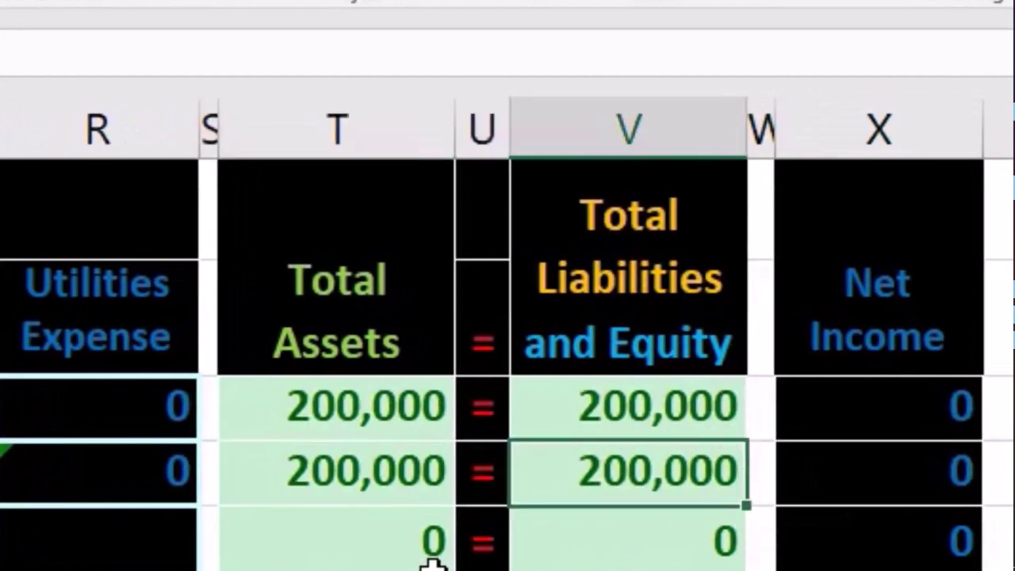
key(Right)
key(Right)
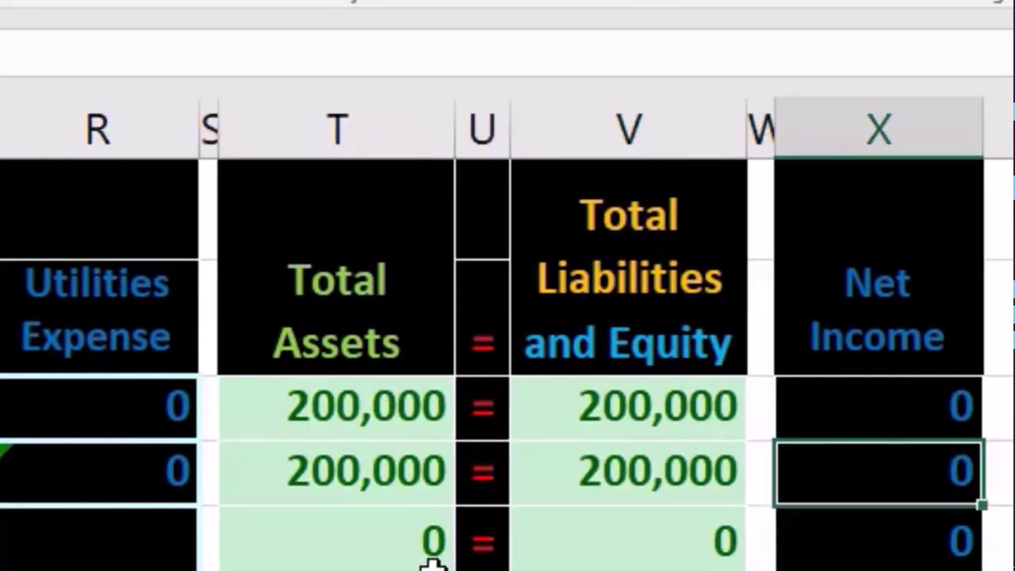
Compare the transaction a row with the Balance row beneath it, and examine rows 5 and 6 for transaction b.
key(Left)
key(Left)
key(Left)
key(Left)
key(Left)
key(Left)
key(Left)
key(Left)
key(Left)
key(Left)
key(Left)
key(Left)
key(Left)
key(Left)
key(Left)
key(Left)
key(Left)
key(Left)
key(Left)
key(Left)
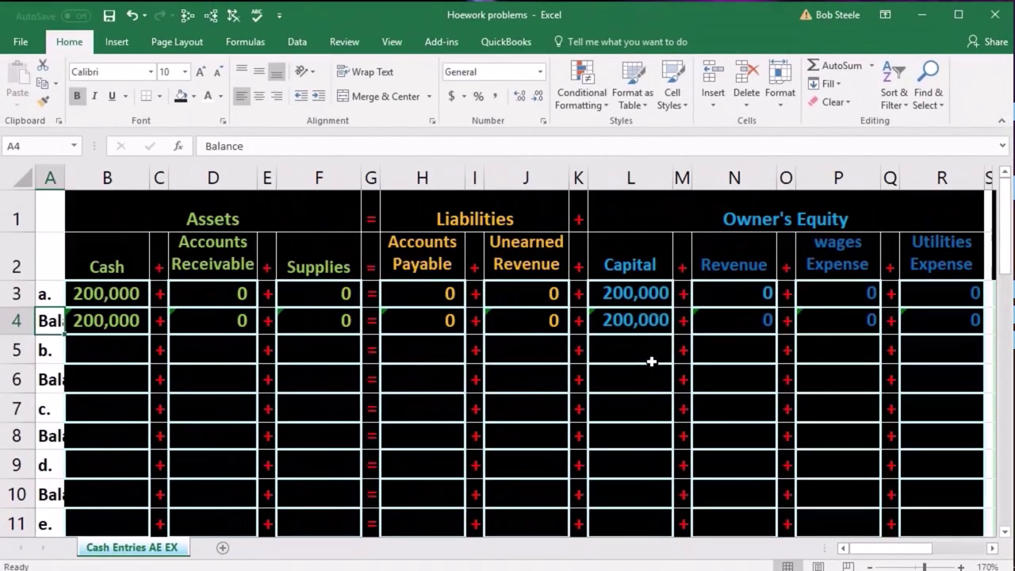
key(Right)
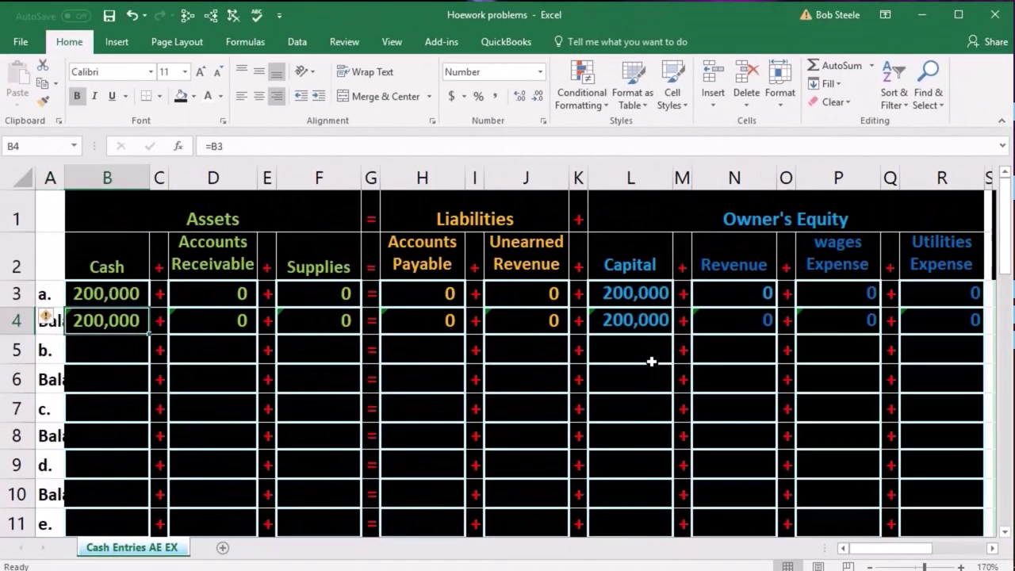
key(Down)
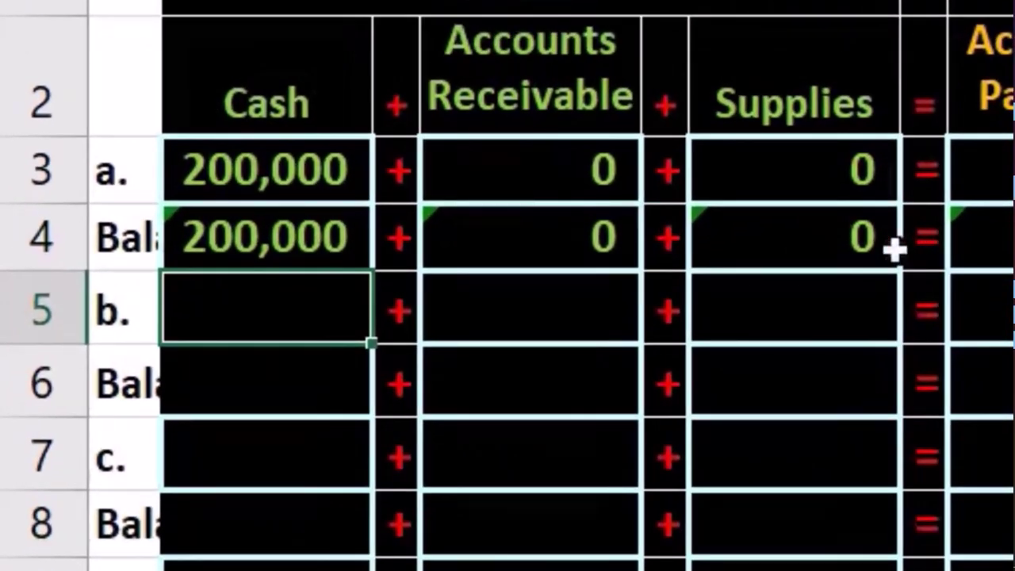
drag(267, 227, 1014, 230)
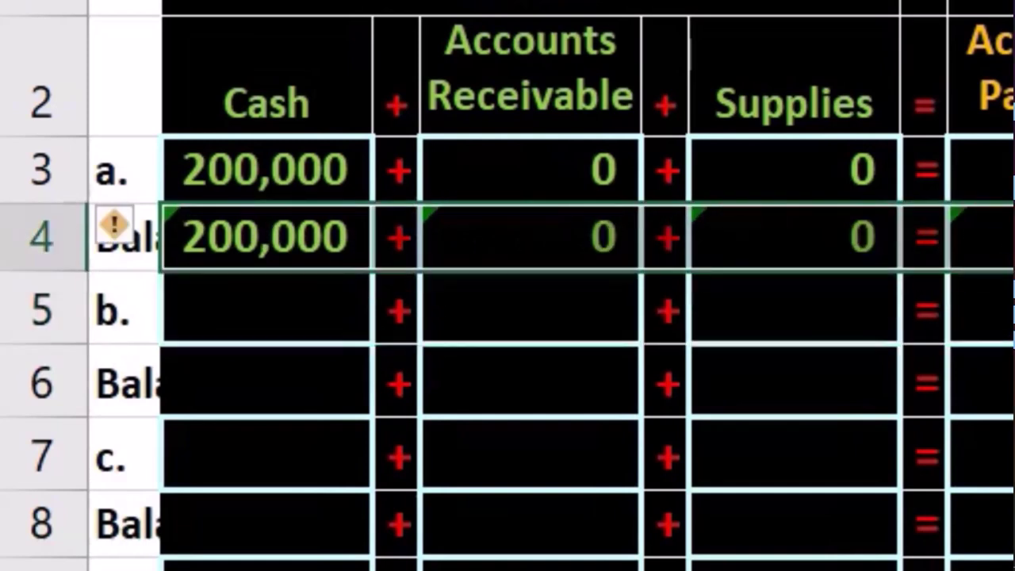
drag(270, 166, 1014, 190)
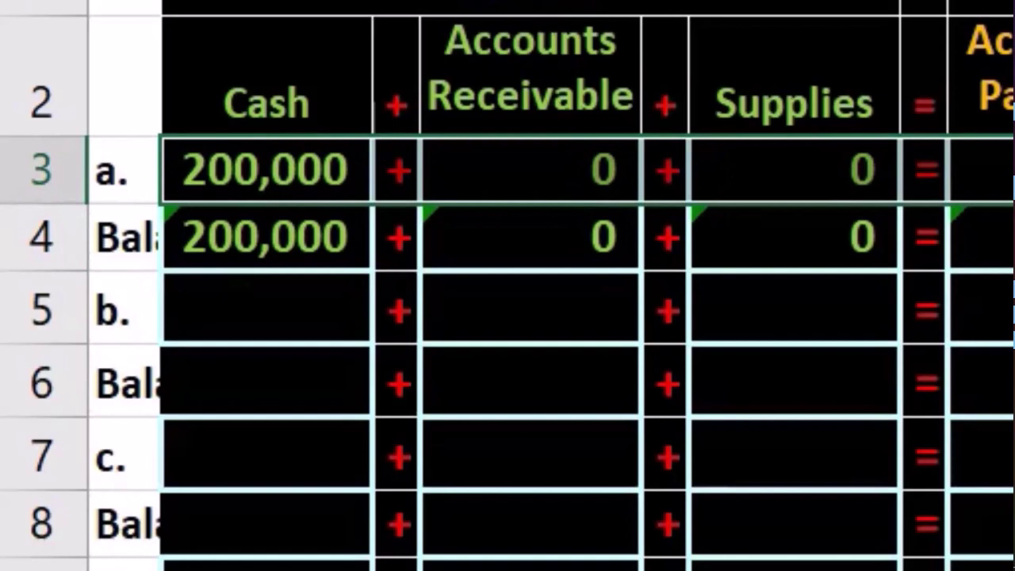
drag(258, 224, 1014, 230)
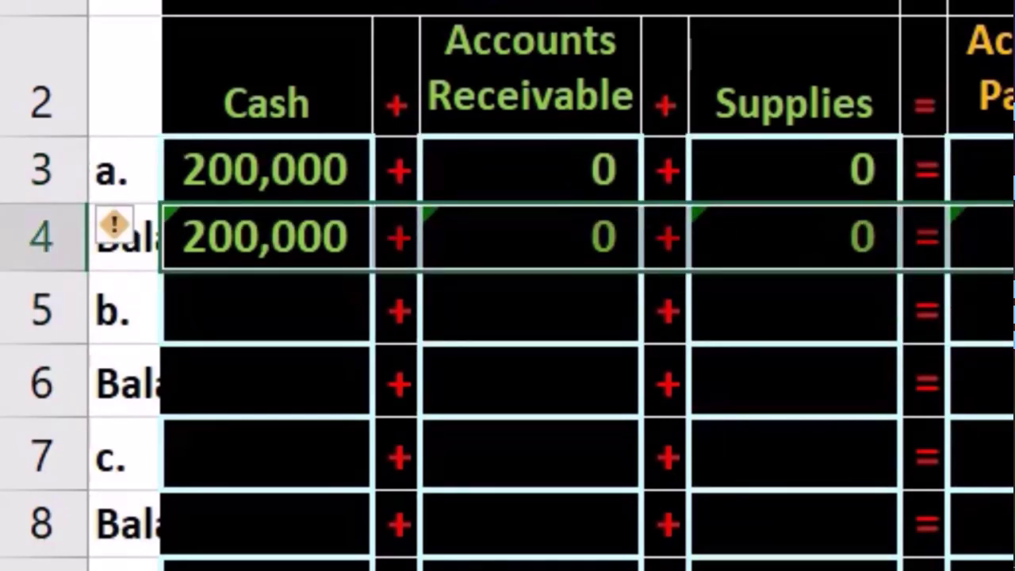
drag(296, 321, 1014, 310)
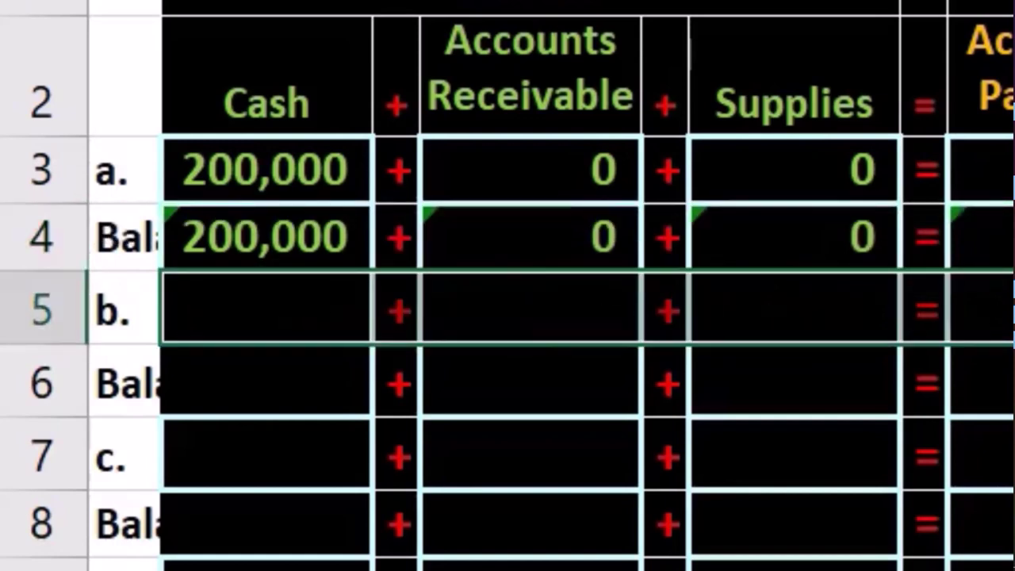
key(shift+Down)
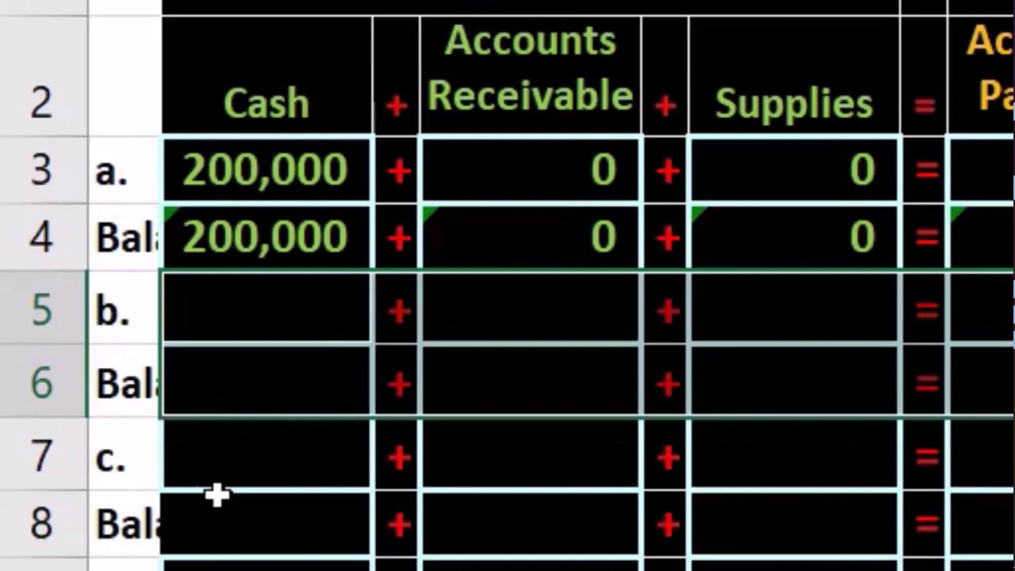
Enter 20000 in cell B5 as the Cash amount for transaction b.
scroll(220, 491, down, 2)
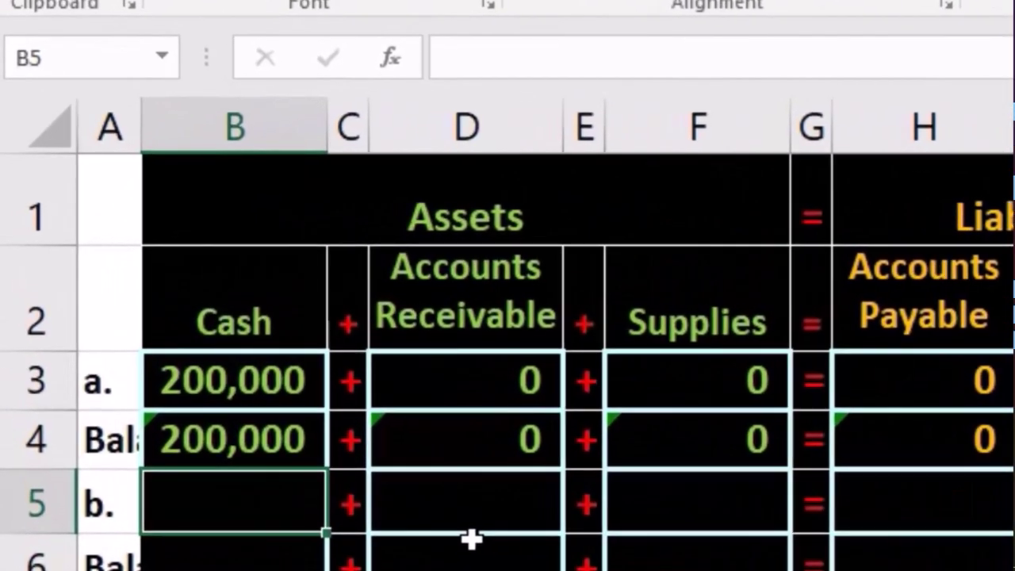
text(20000)
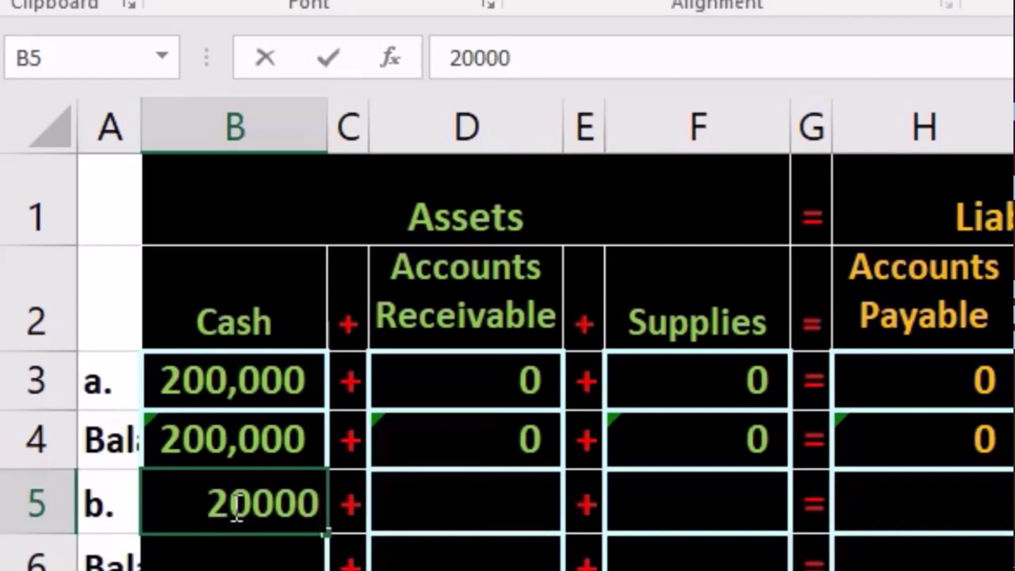
key(Left)
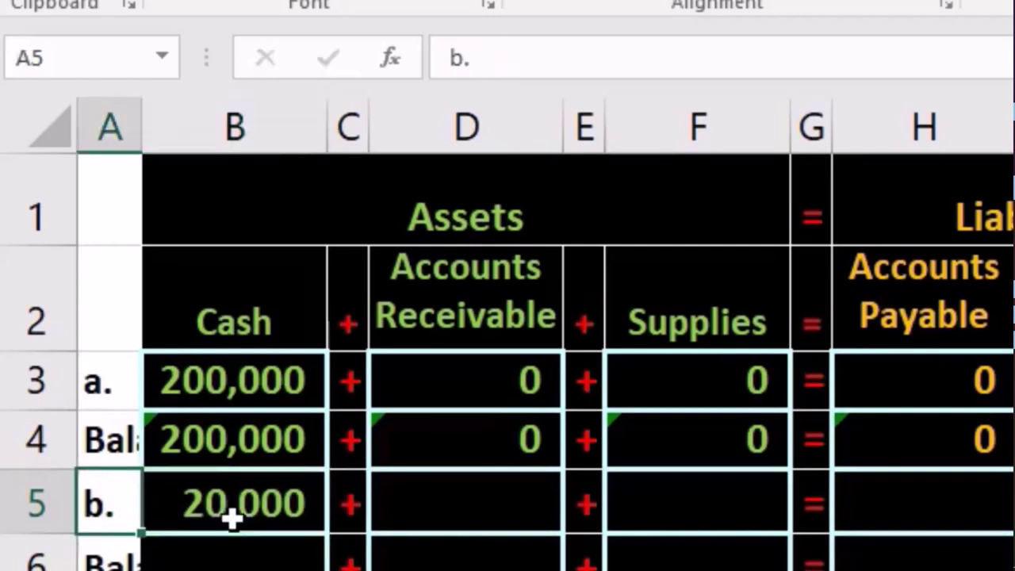
click(232, 517)
double_click(232, 517)
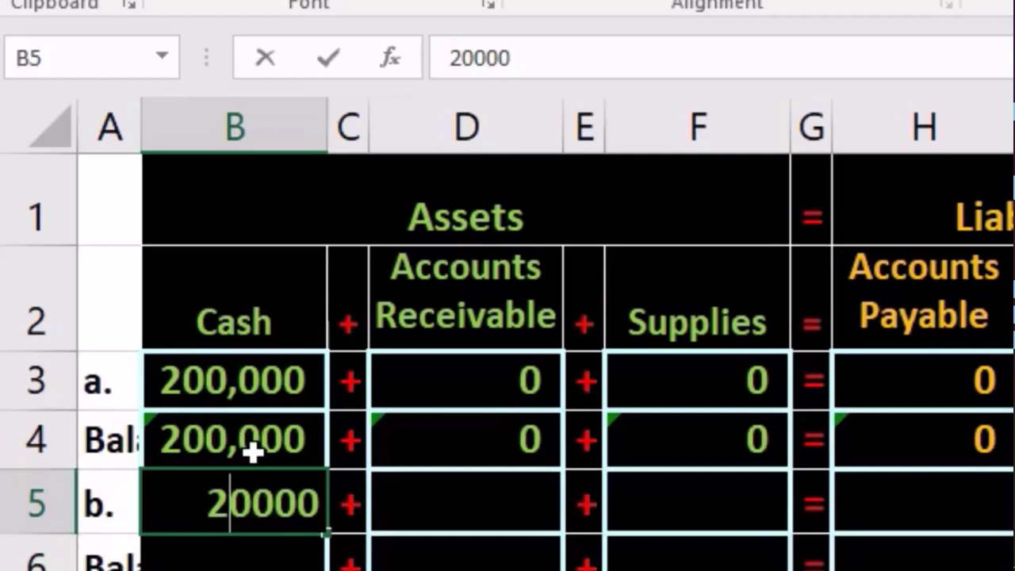
key(Return)
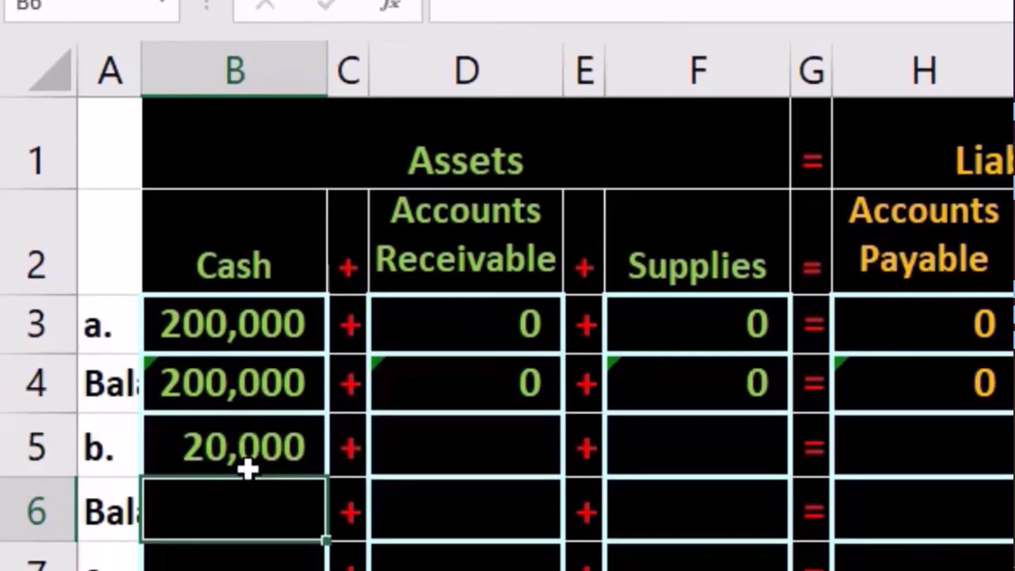
Review transaction b in the transaction list and compare it with the Cash entry in B5.
double_click(261, 518)
key(Return)
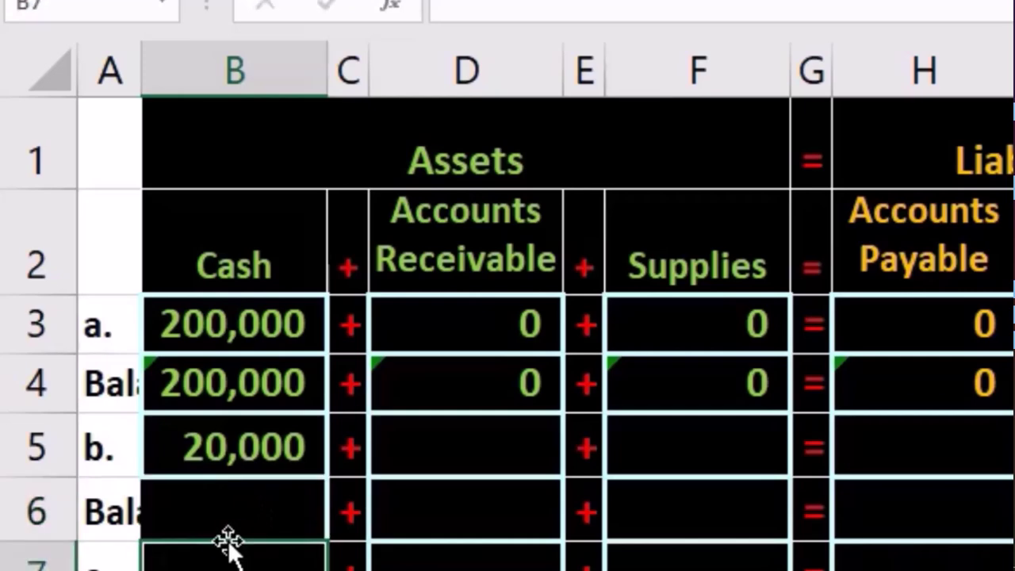
key(Up)
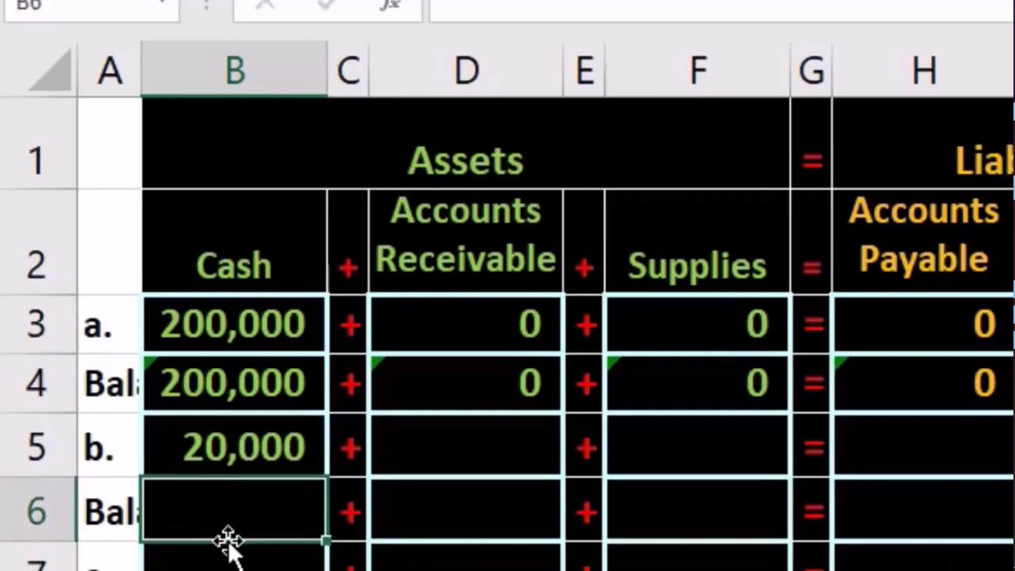
scroll(236, 452, down, 3)
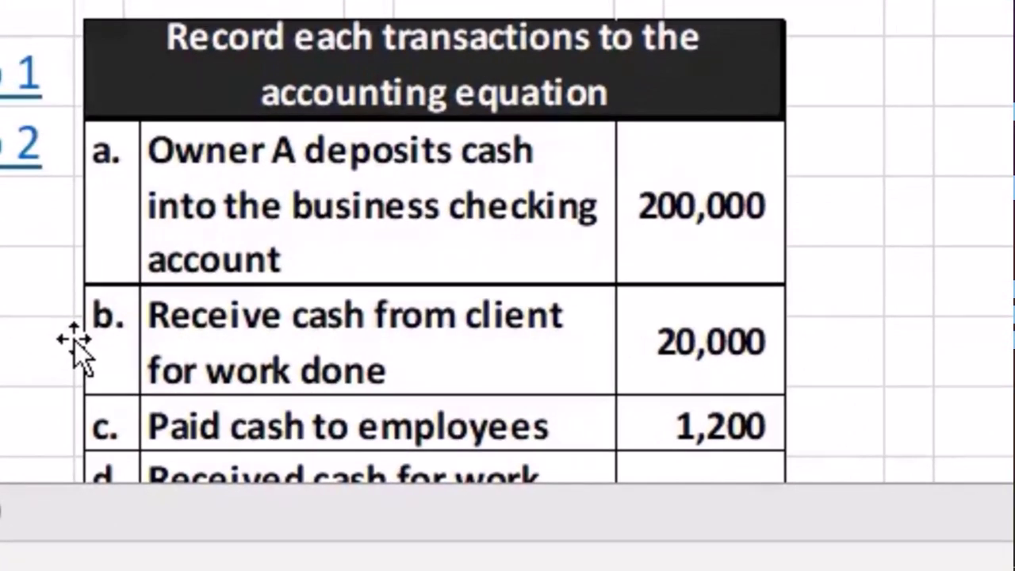
scroll(74, 340, up, 3)
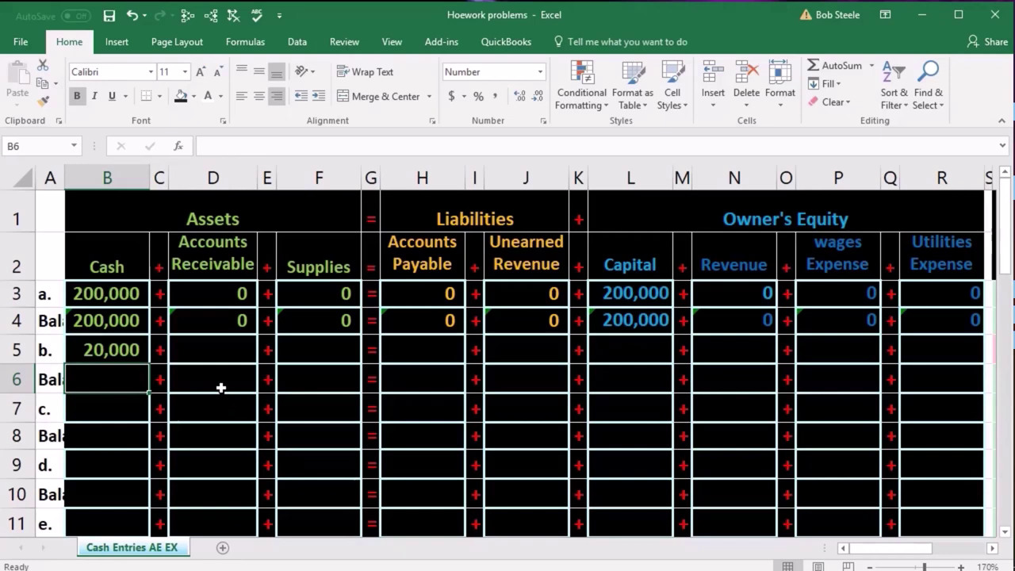
click(110, 346)
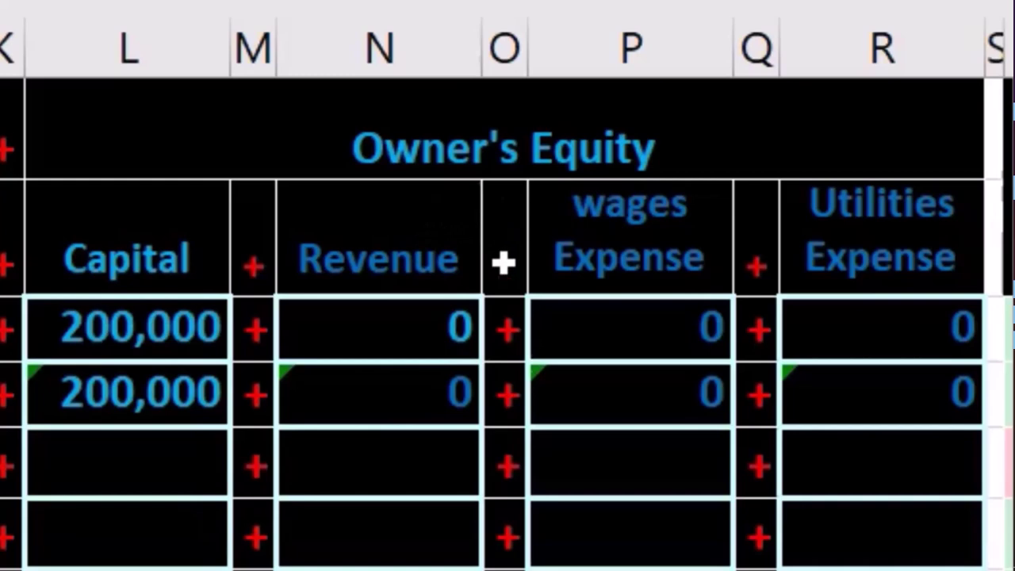
Enter 20000 in cell N5 as the Revenue amount for transaction b, leaving the Balance cell beneath it empty.
click(369, 464)
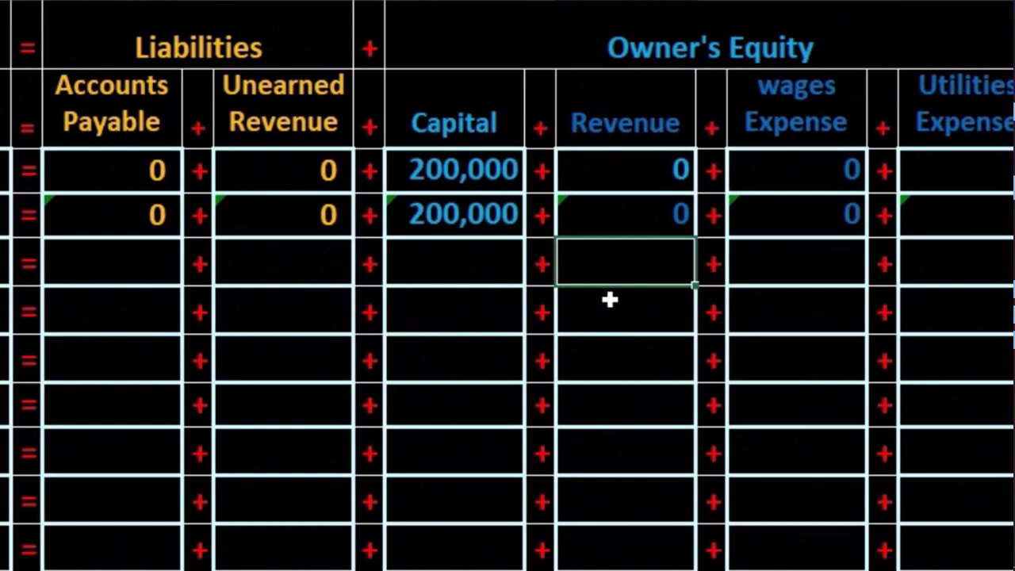
text(20,0)
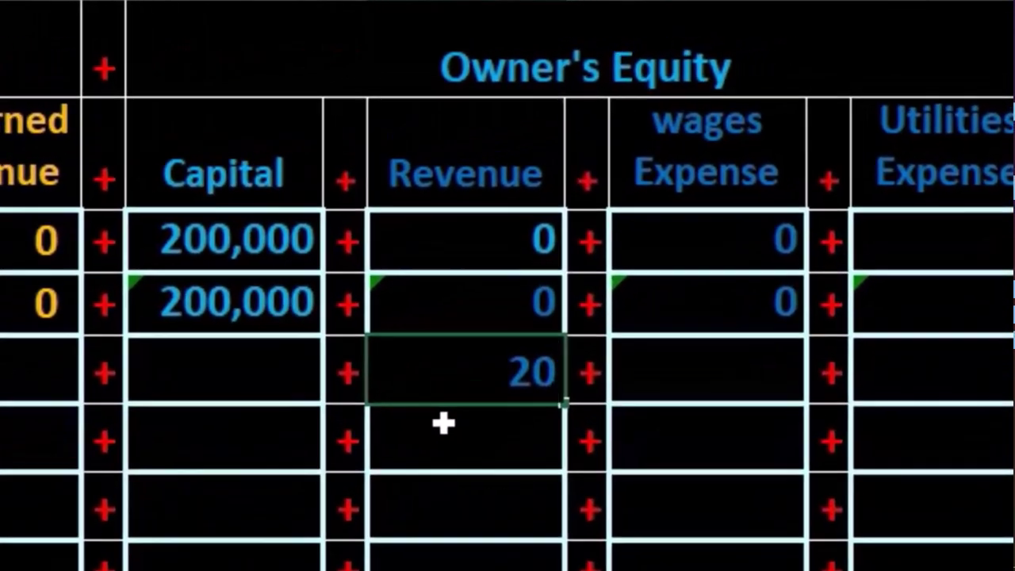
text(000)
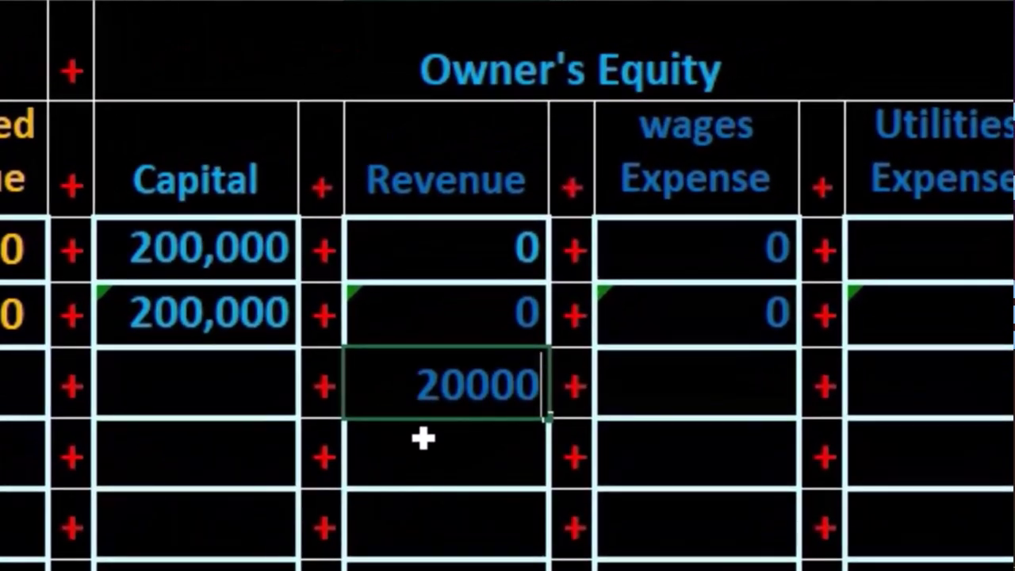
key(Return)
text(.)
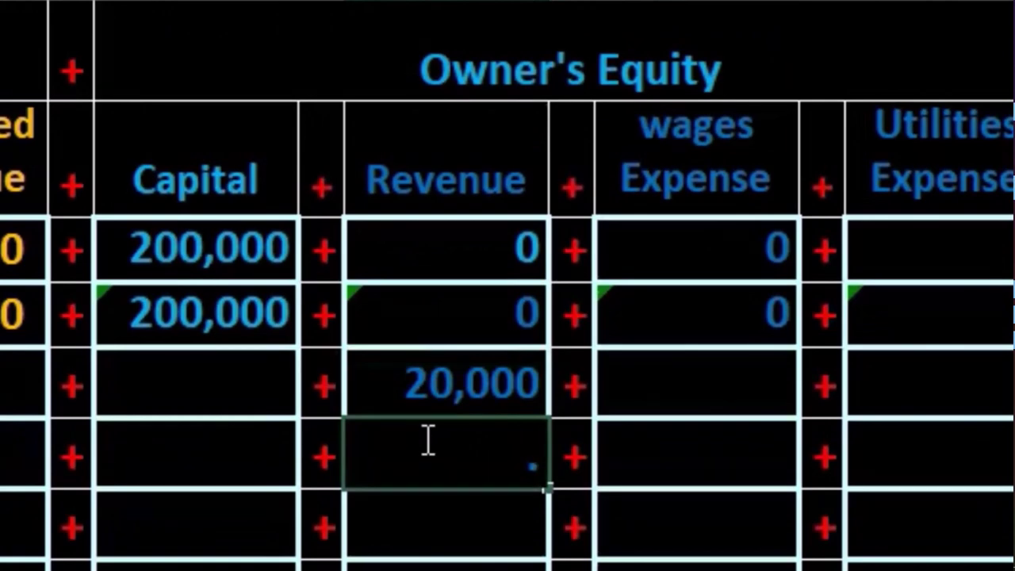
key(BackSpace)
key(Return)
Compare the Revenue amount in N5 with the Capital amounts in L3 and L4.
click(449, 376)
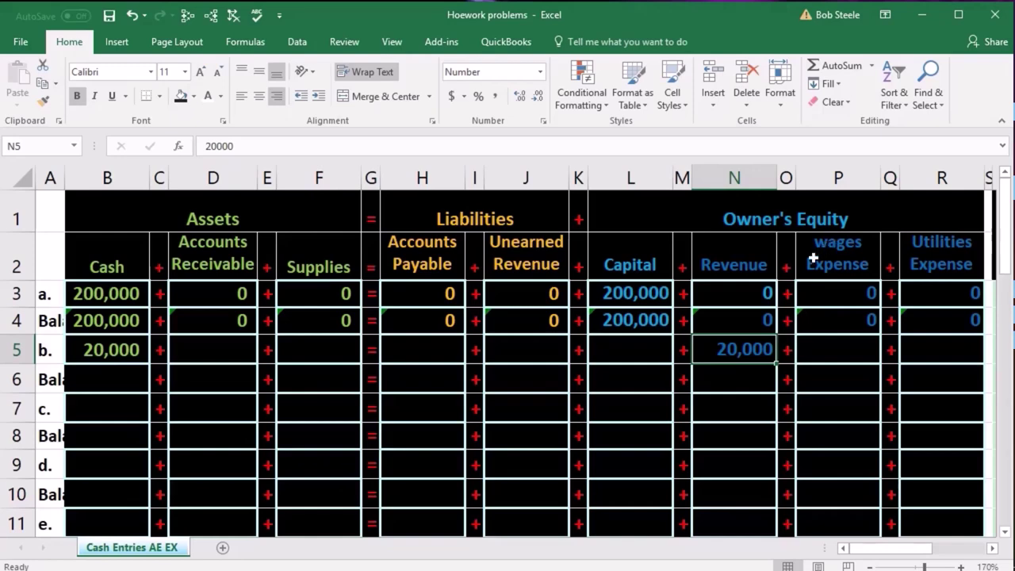
click(647, 317)
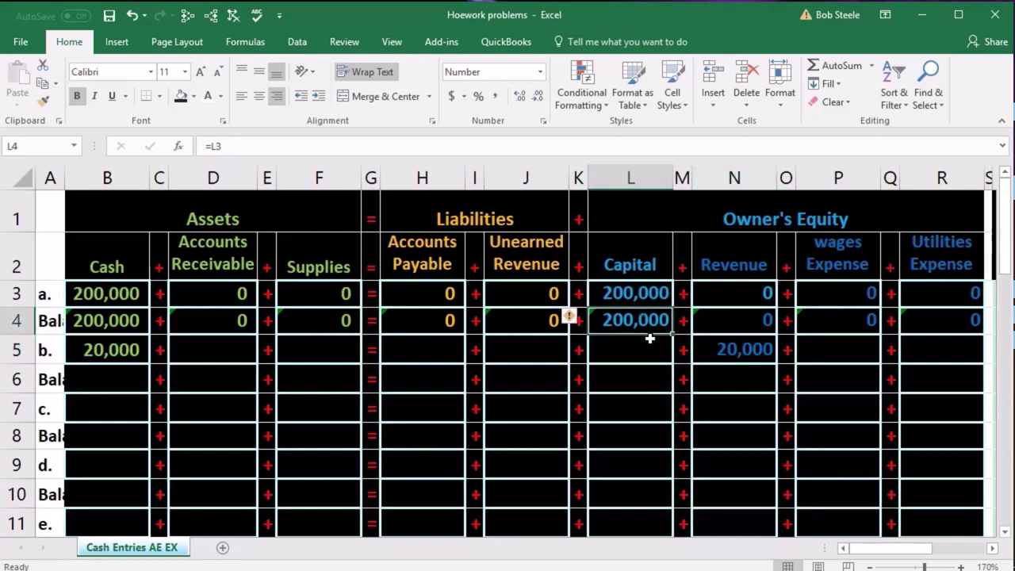
click(637, 294)
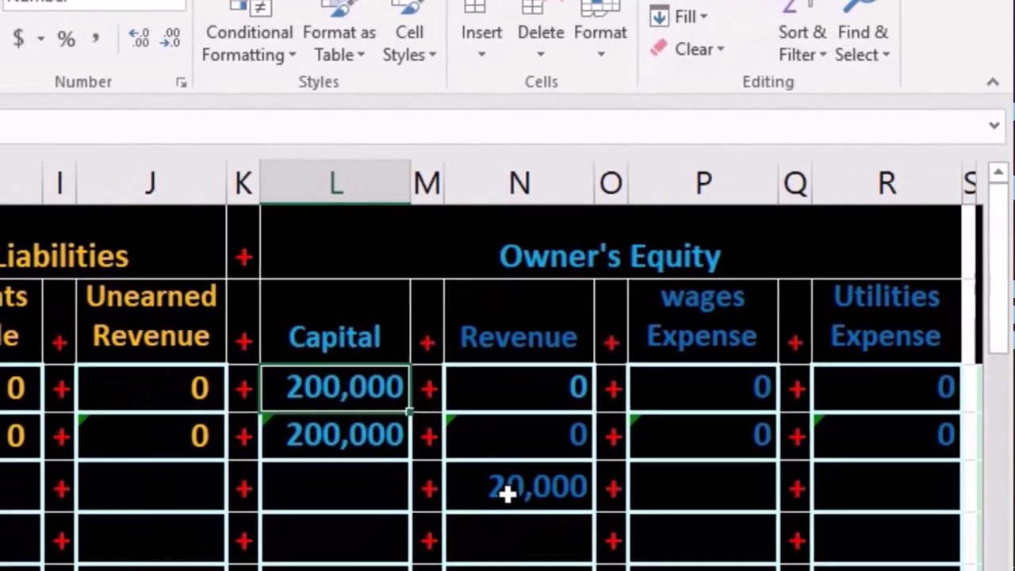
click(508, 487)
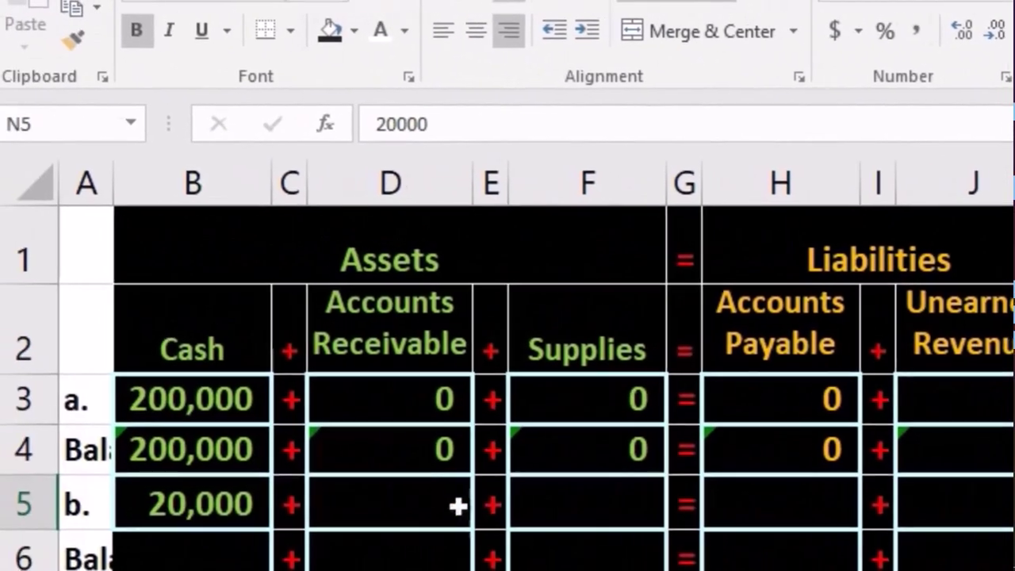
Enter 0 for transaction b under Accounts Receivable in D5 and Supplies in F5.
click(458, 505)
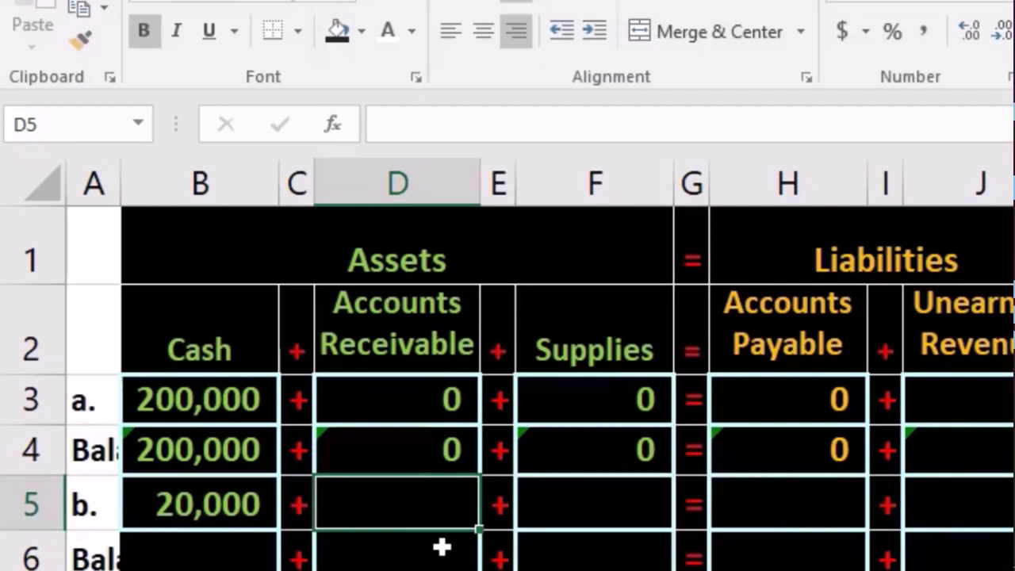
text(0)
key(Tab)
key(Tab)
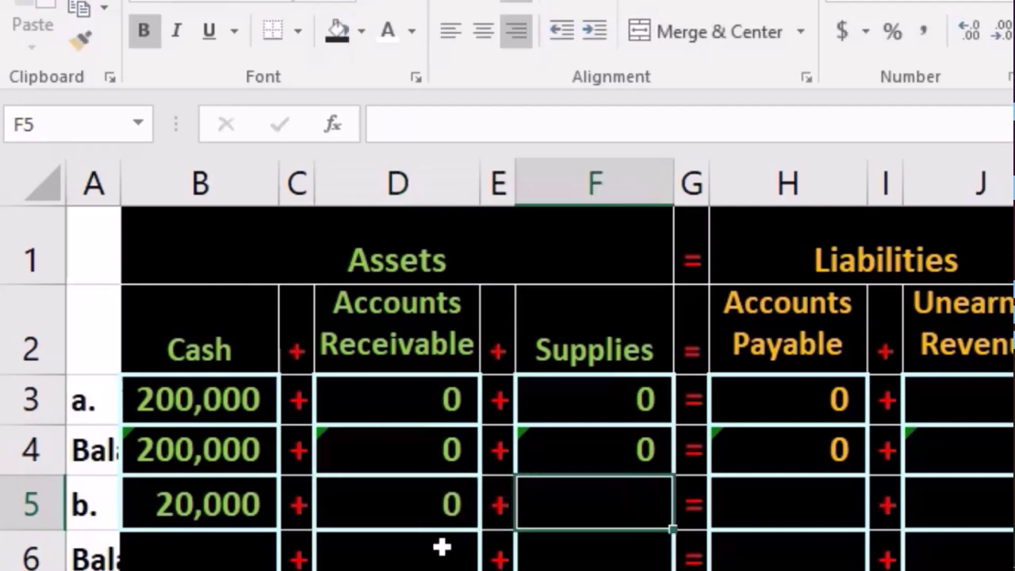
text(0)
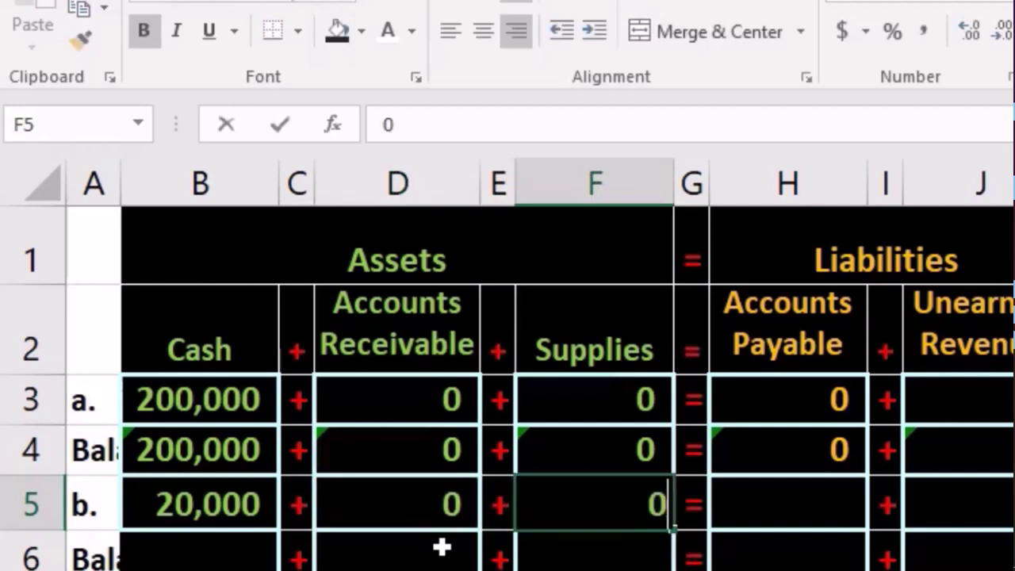
key(Tab)
key(Tab)
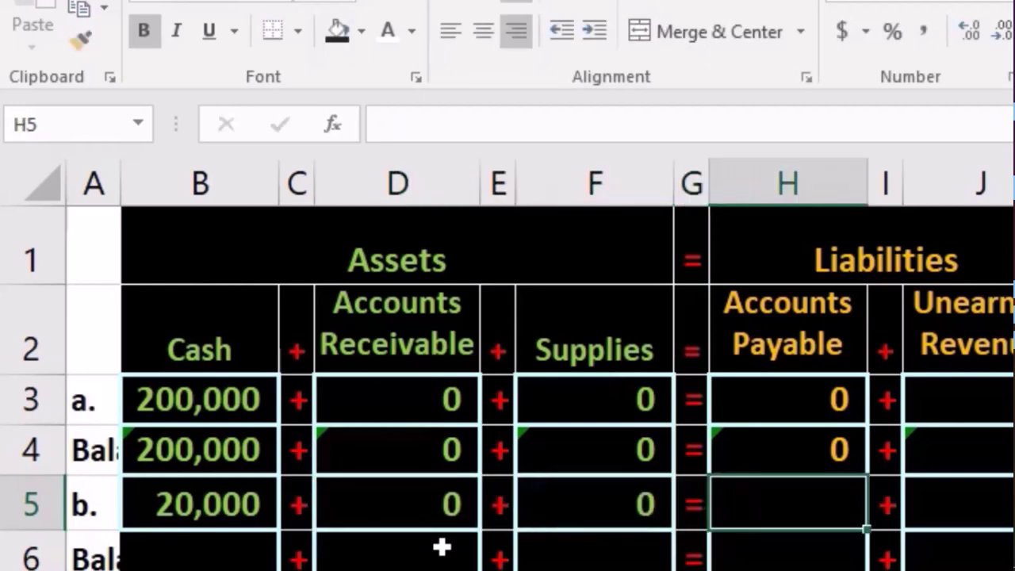
Enter 0 for transaction b under Accounts Payable in H5 and Unearned Revenue in J5.
text(0)
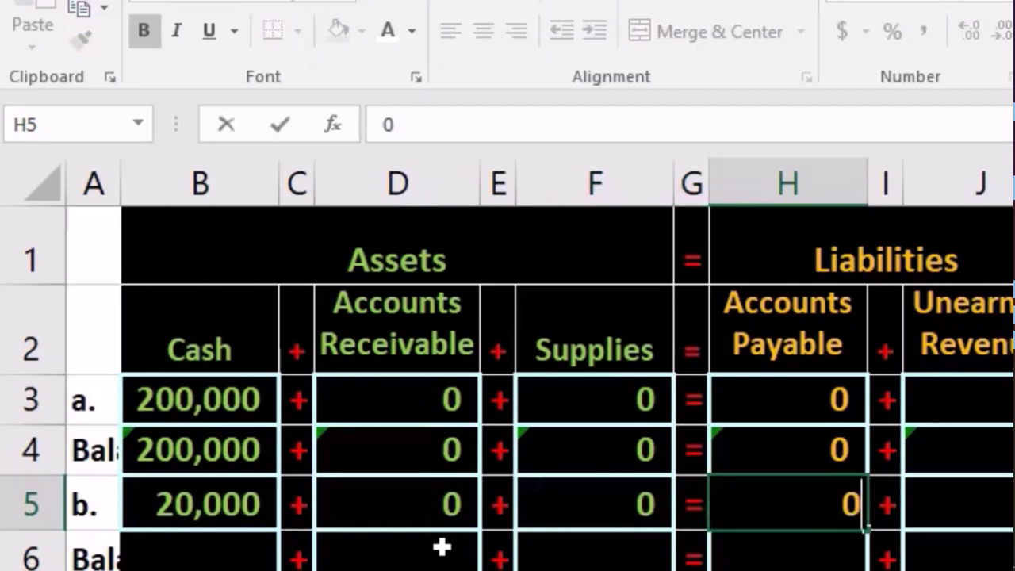
key(Tab)
key(Tab)
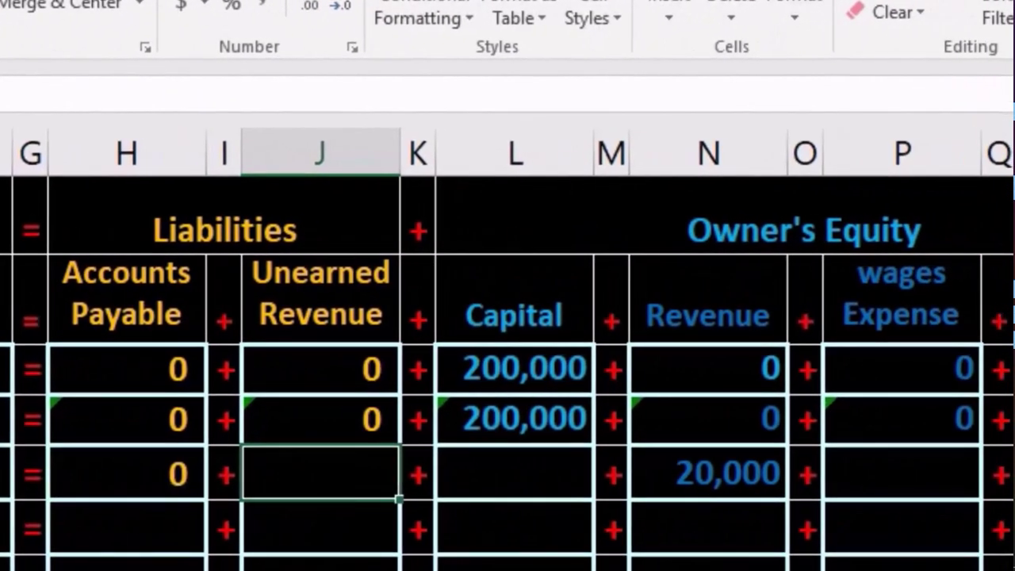
text(0)
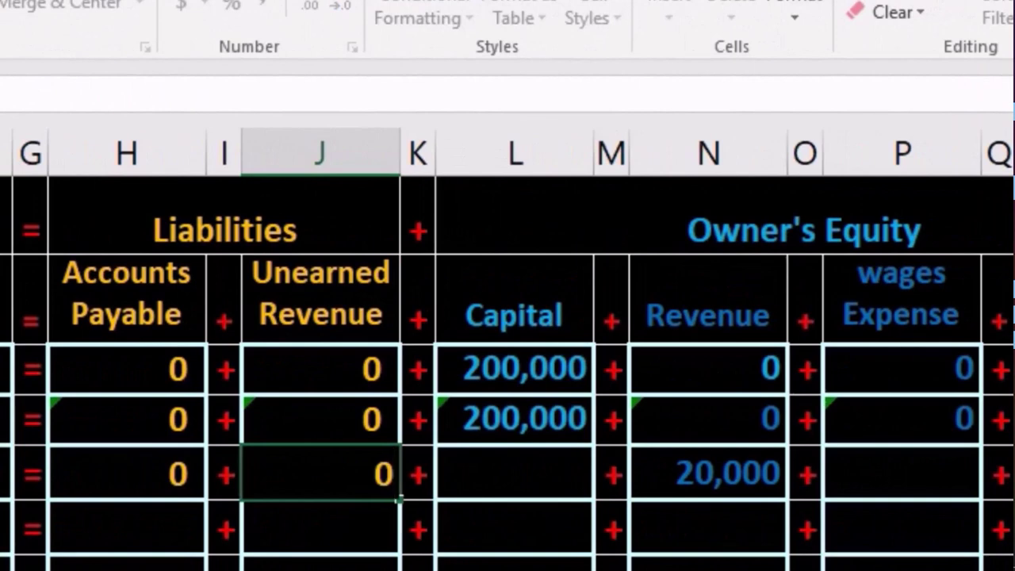
key(Tab)
key(Tab)
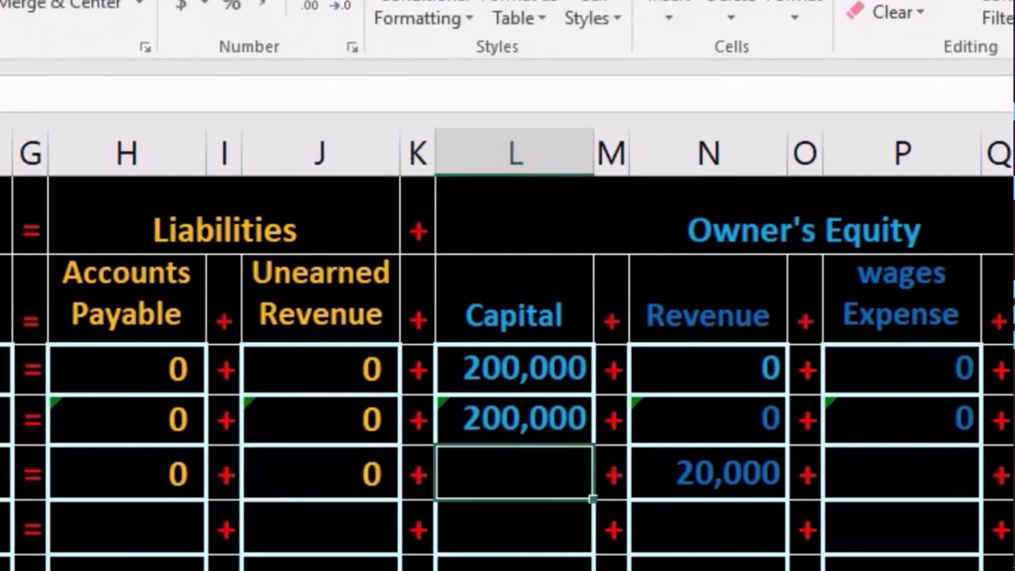
Enter 0 for transaction b under Capital in L5, Wages Expense in P5 and Utilities Expense in R5, keeping the Revenue entry.
text(0)
key(Tab)
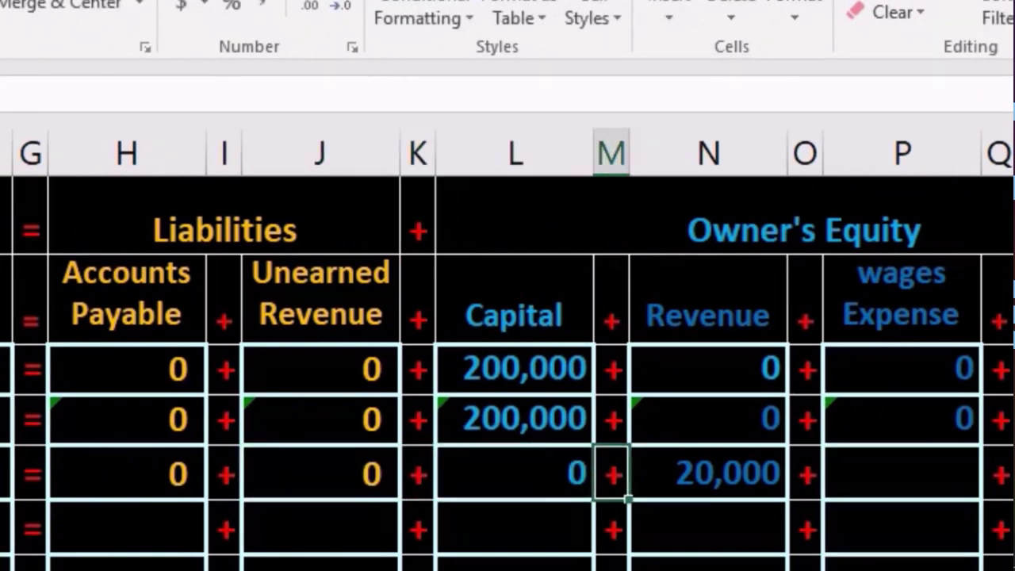
key(Tab)
key(Tab)
key(Tab)
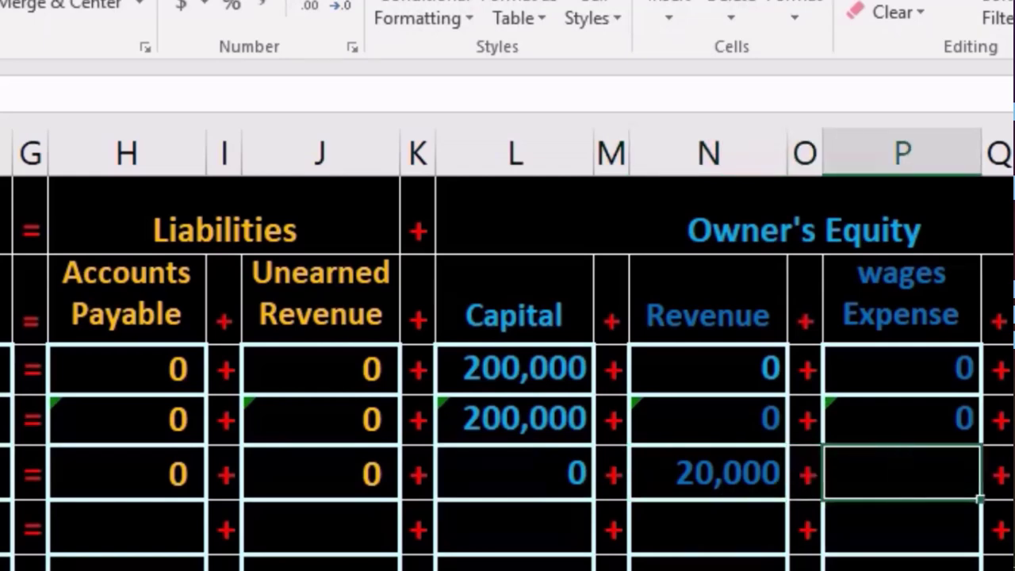
text(0)
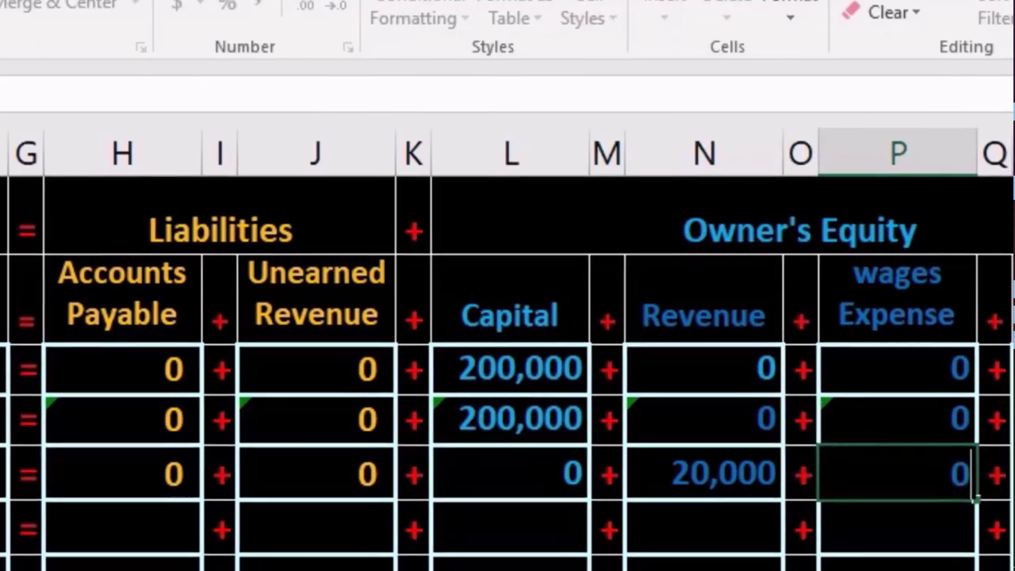
key(Tab)
key(Tab)
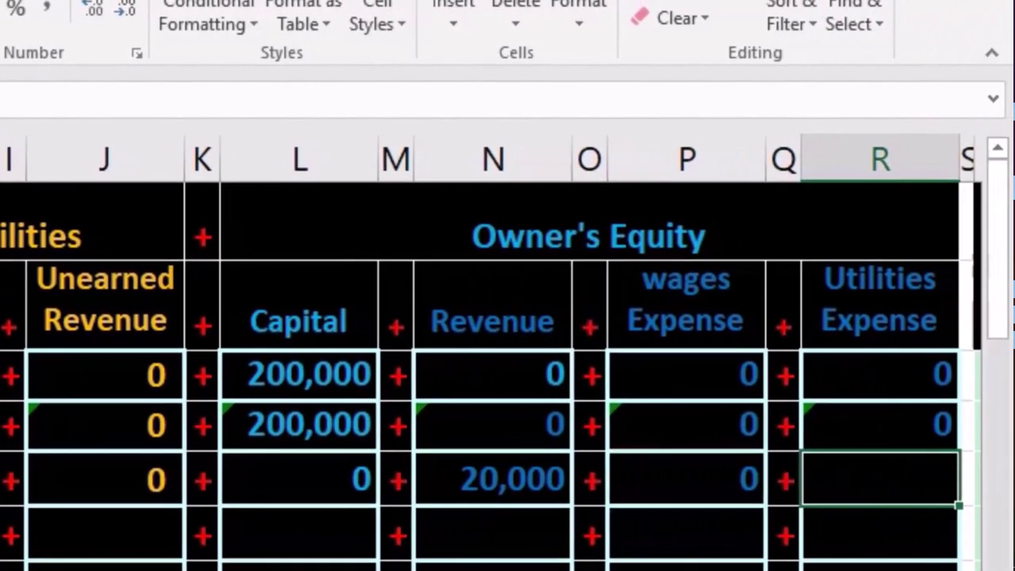
text(0)
key(Return)
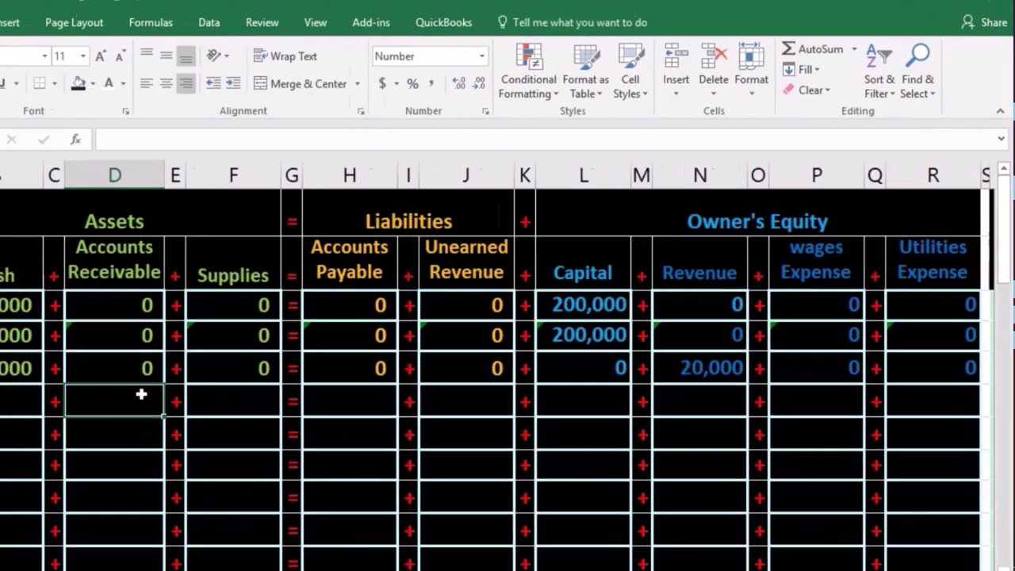
Compare Total Assets in T5 with Total Liabilities and Equity in V5, and check Net Income in X5 against Revenue in N5.
key(Tab)
key(Tab)
key(Tab)
key(Tab)
key(Tab)
key(Tab)
key(Tab)
key(Tab)
key(Tab)
key(Tab)
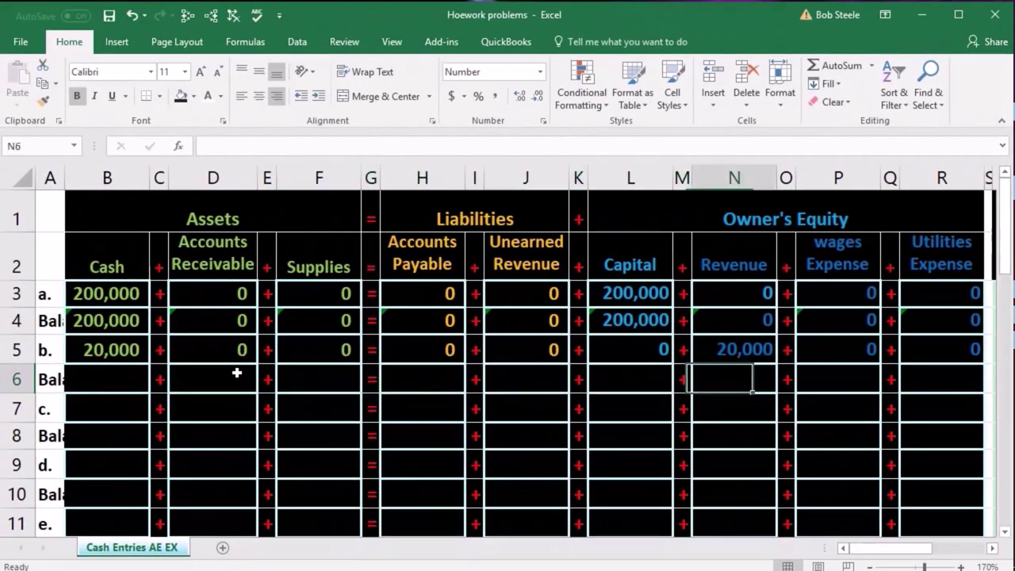
key(Tab)
key(Tab)
key(Tab)
key(Tab)
key(Tab)
key(Tab)
key(Tab)
key(Tab)
key(Tab)
key(Tab)
key(Tab)
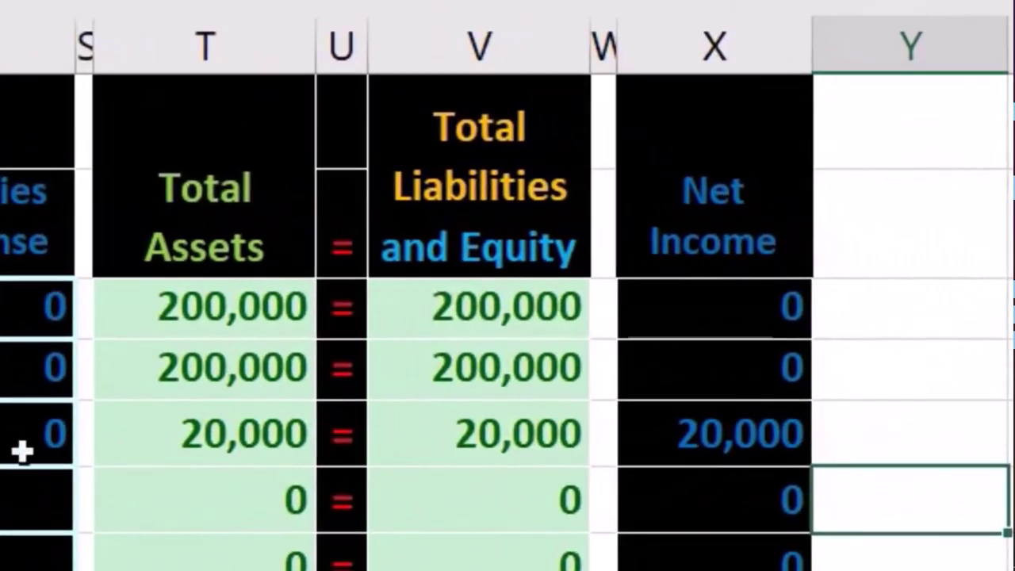
click(510, 366)
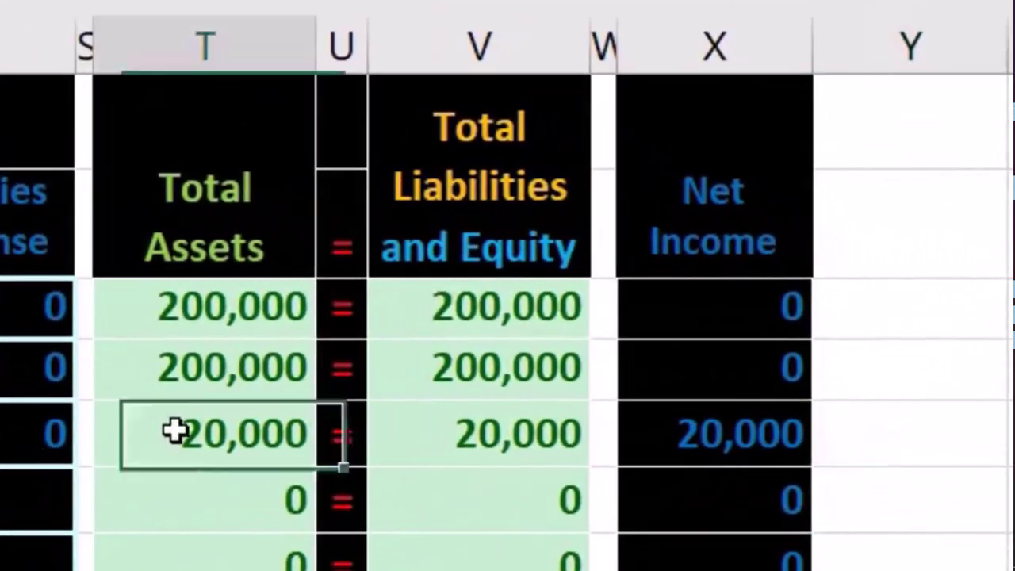
click(533, 446)
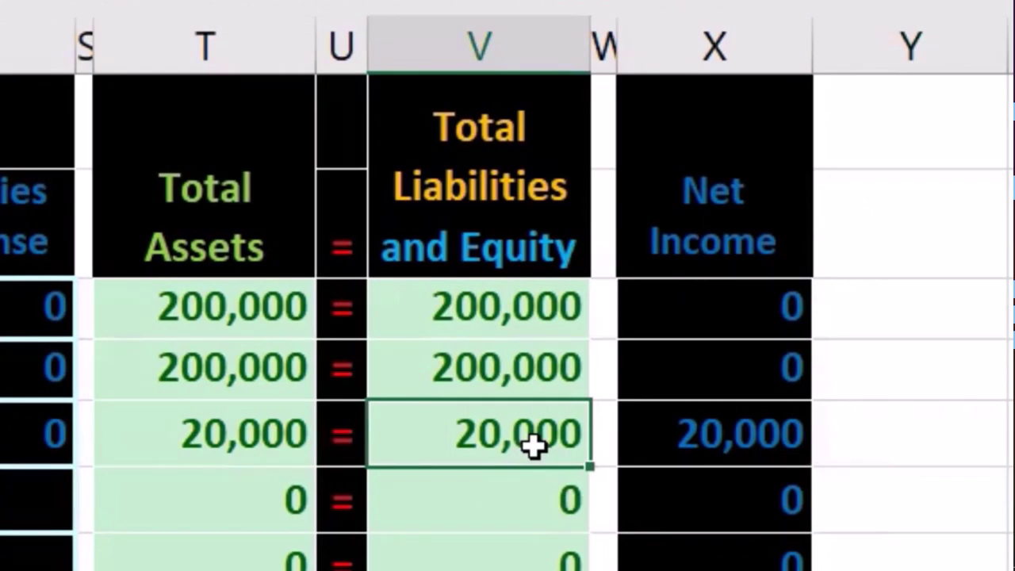
click(678, 415)
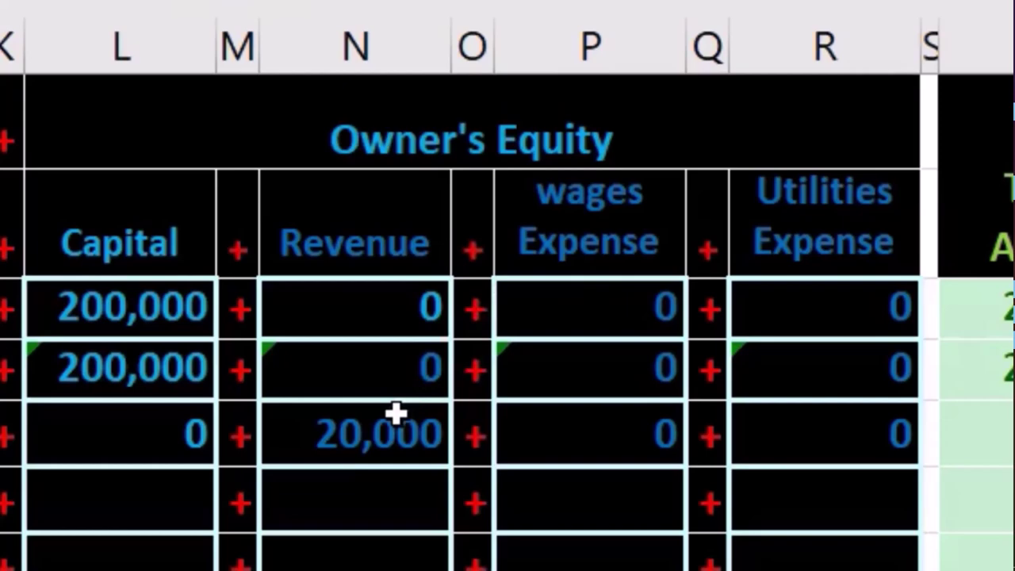
click(392, 426)
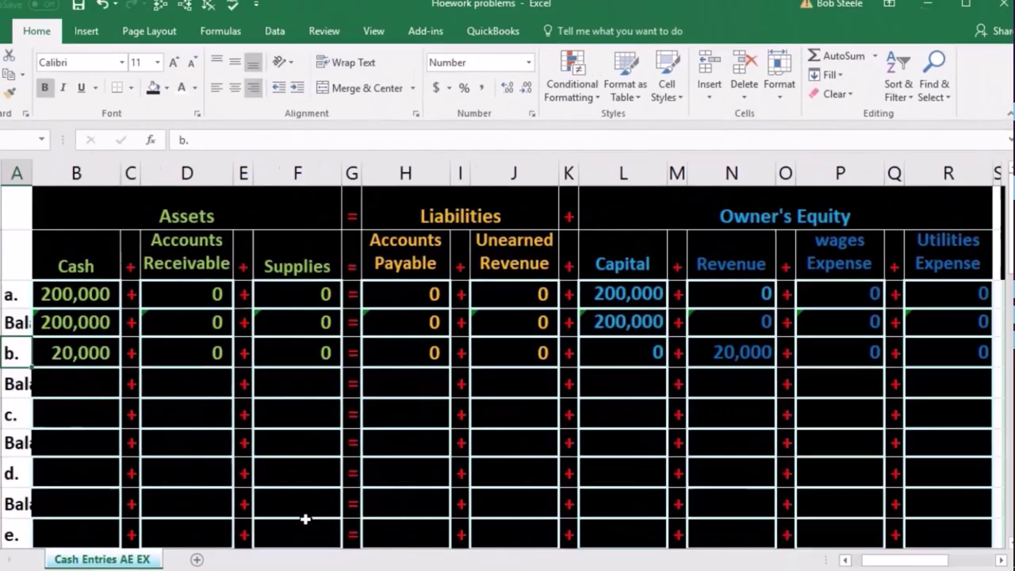
Examine the Balance row 6 label and the Cash amounts in B4 and B3.
key(Home)
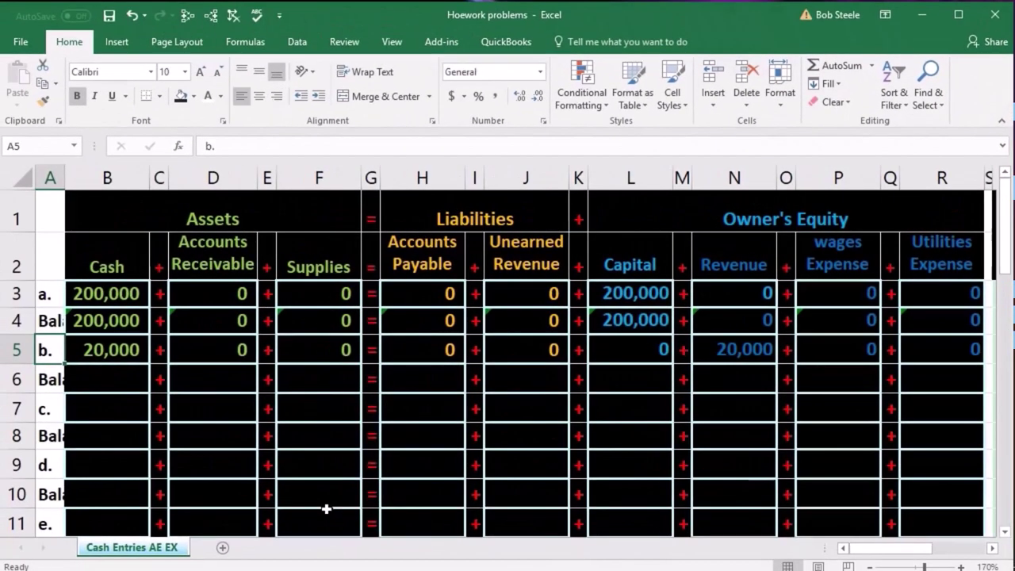
key(Down)
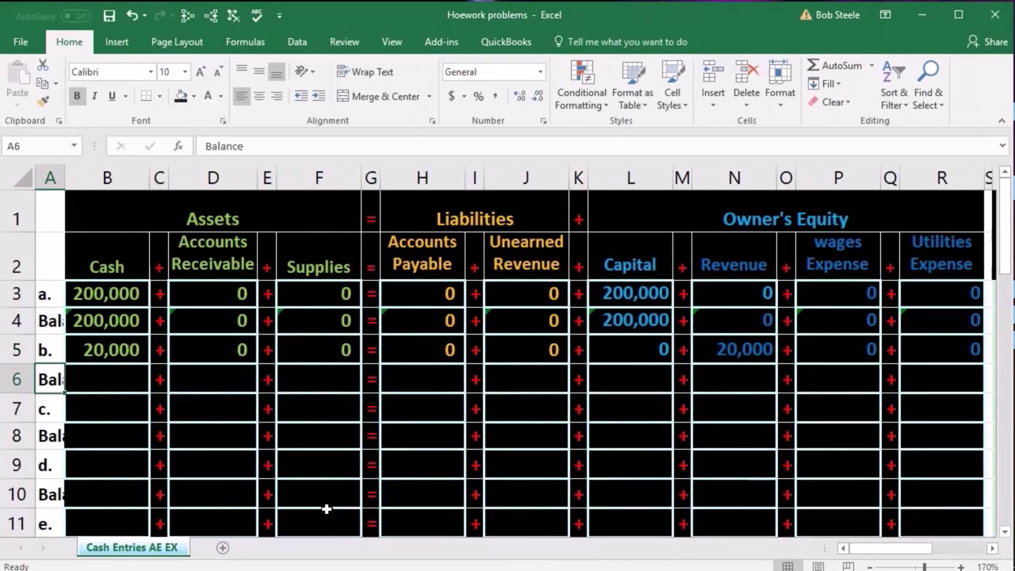
click(118, 323)
click(129, 291)
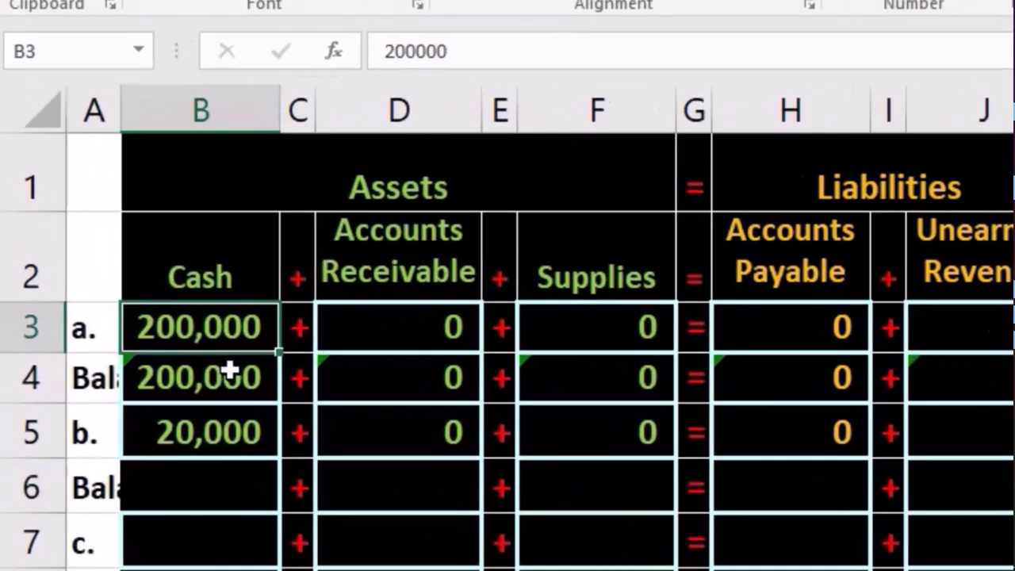
Examine the Cash amounts for the previous balance in B4 and transaction b in B5, alongside the empty Balance cell B6.
click(229, 368)
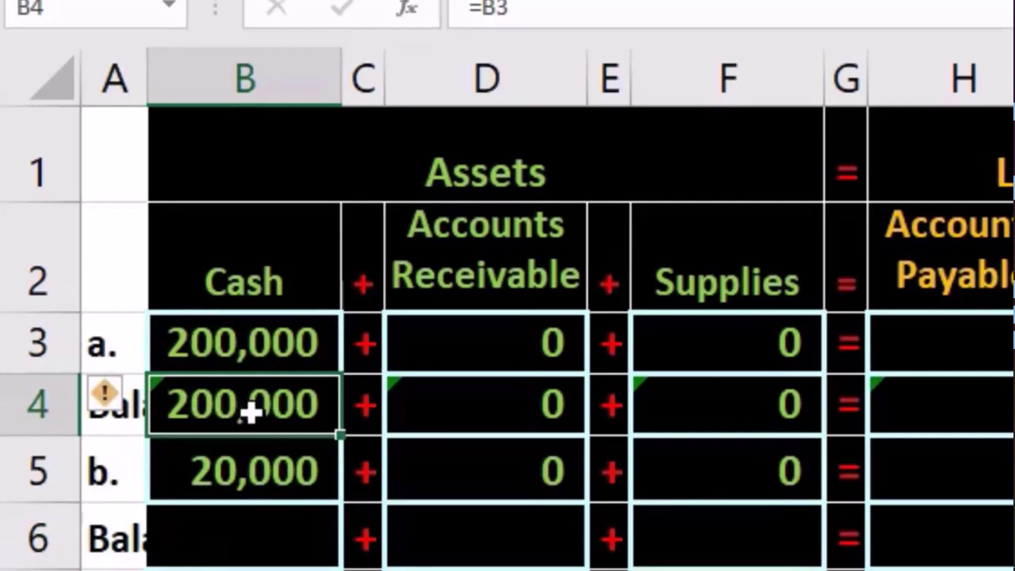
click(261, 472)
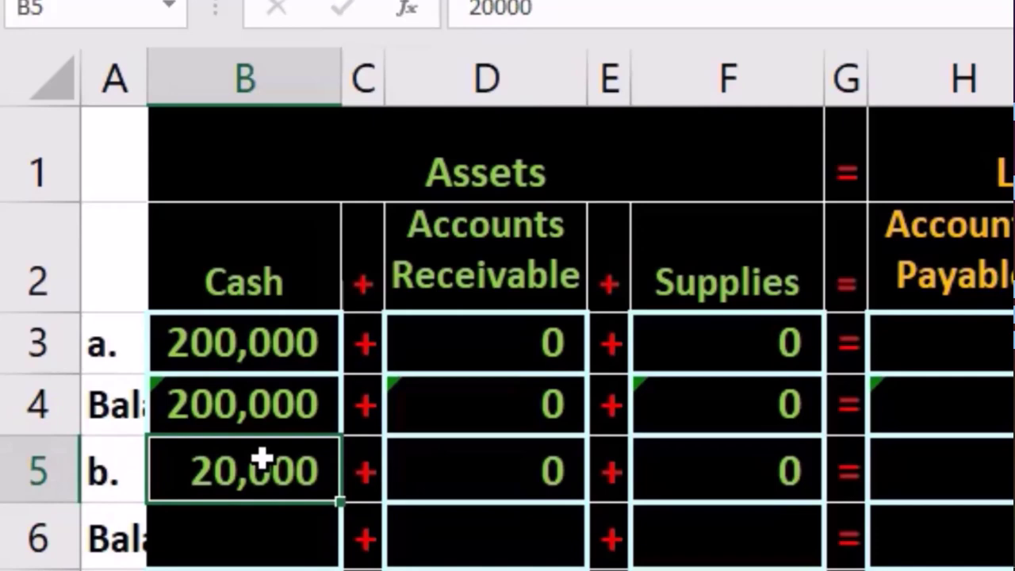
click(241, 518)
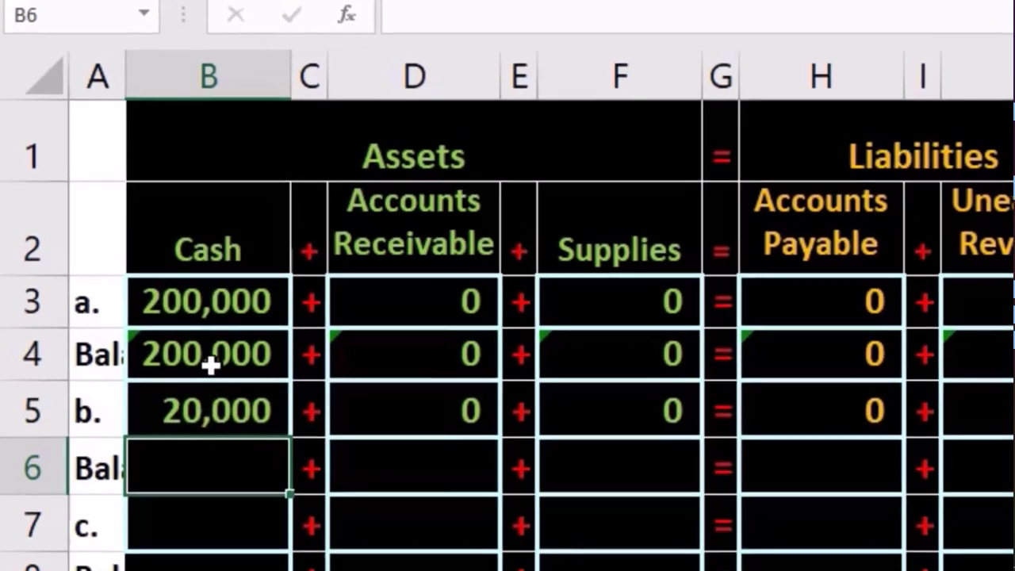
click(209, 352)
click(190, 417)
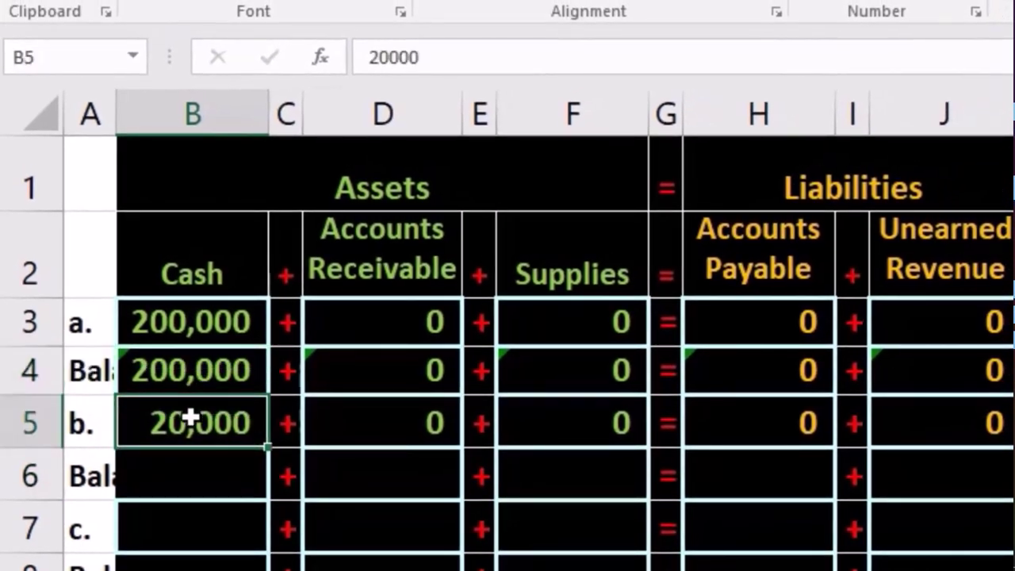
click(199, 369)
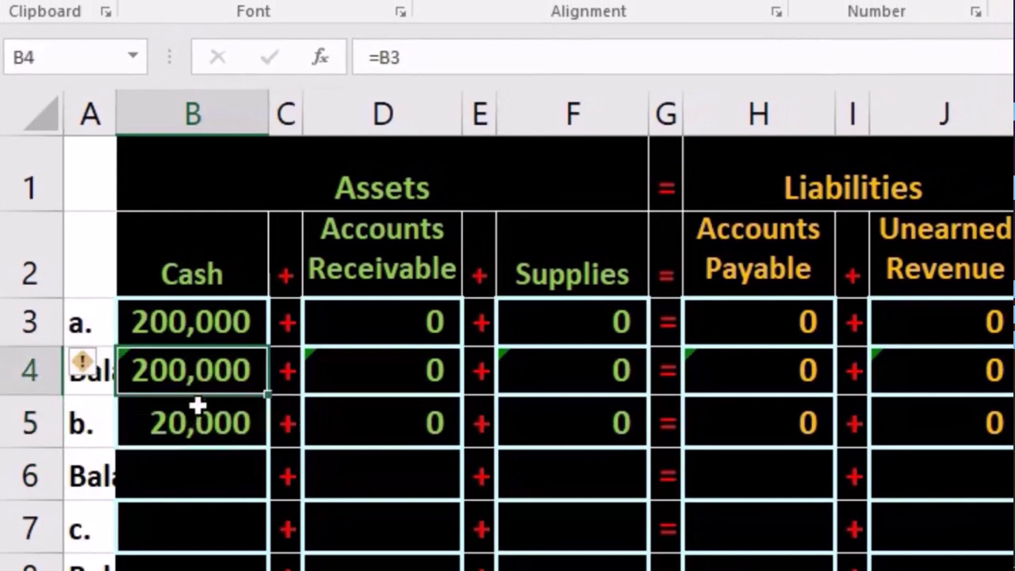
click(197, 423)
click(198, 373)
click(192, 415)
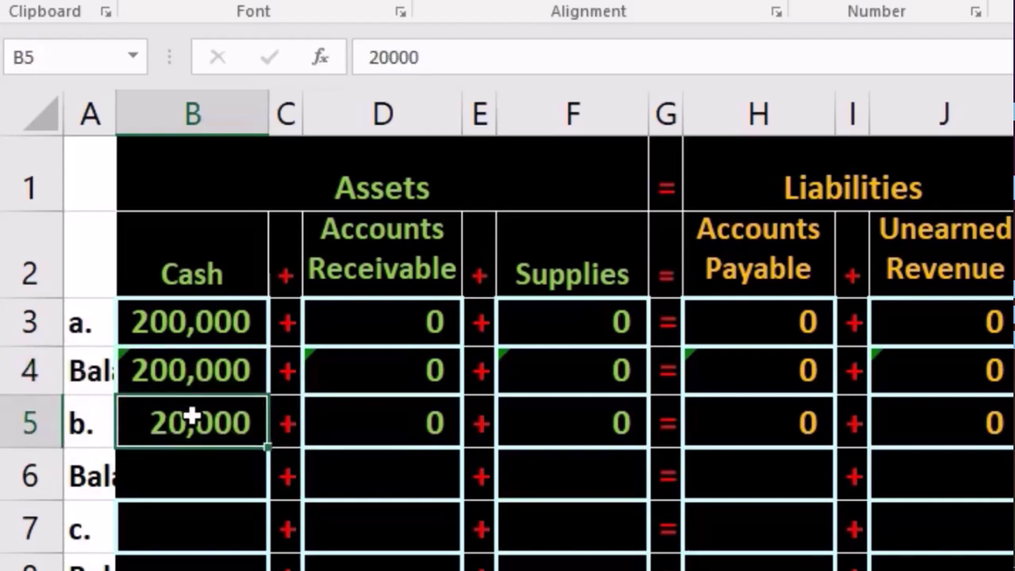
Try the formula =B4+B5 for the Cash balance in B6, then clear the cell.
click(192, 459)
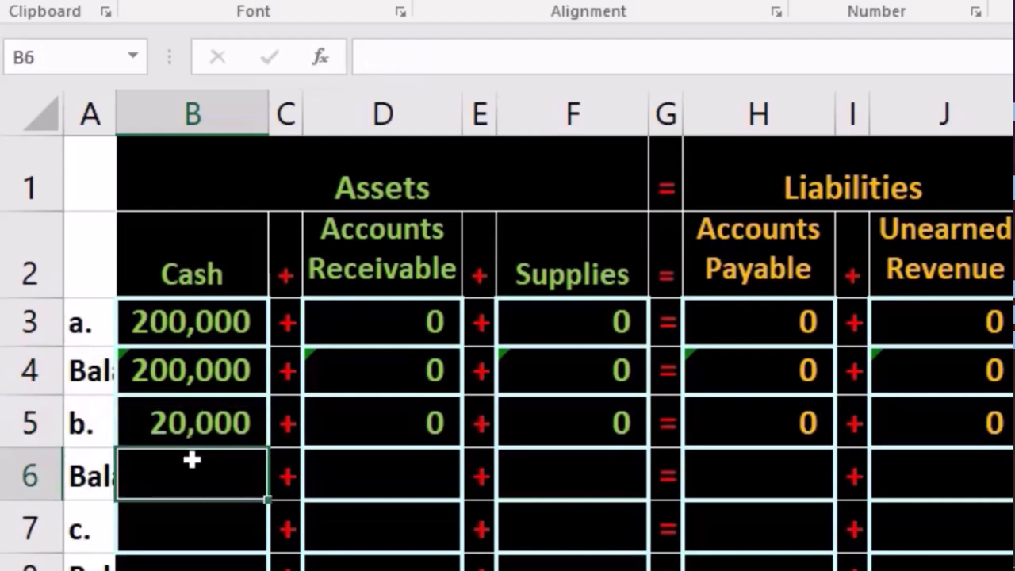
text(=)
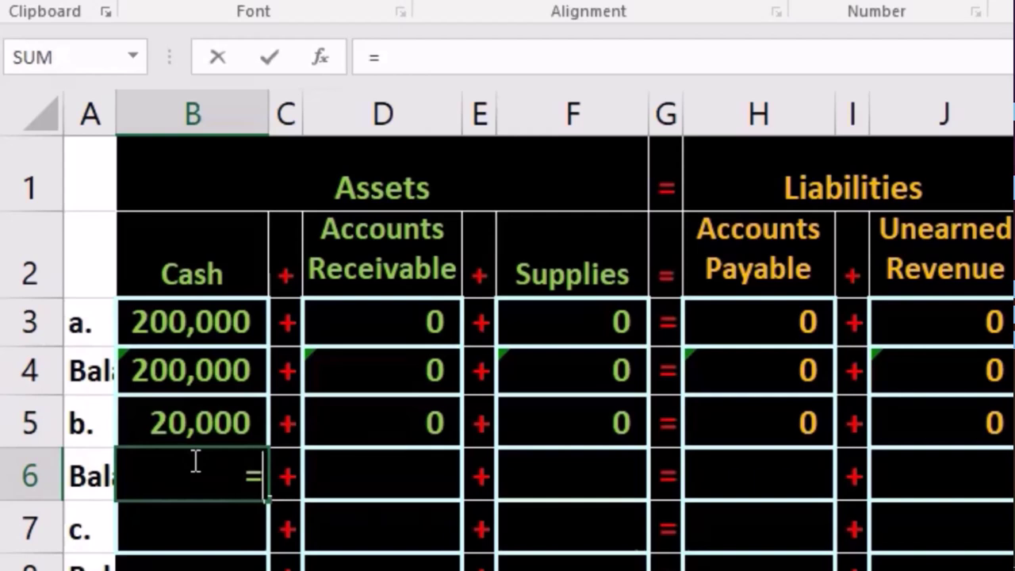
key(Up)
key(Up)
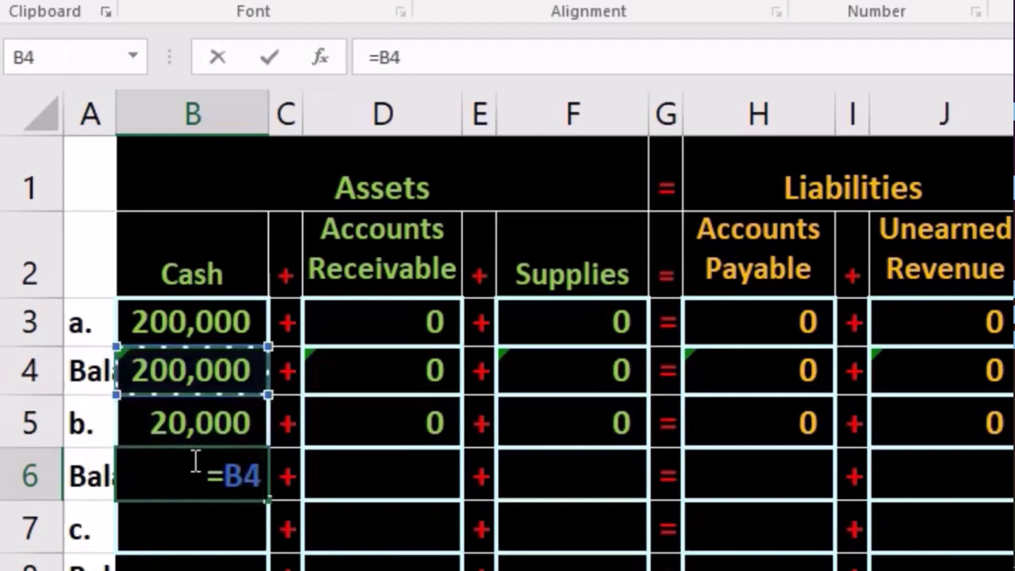
text(+)
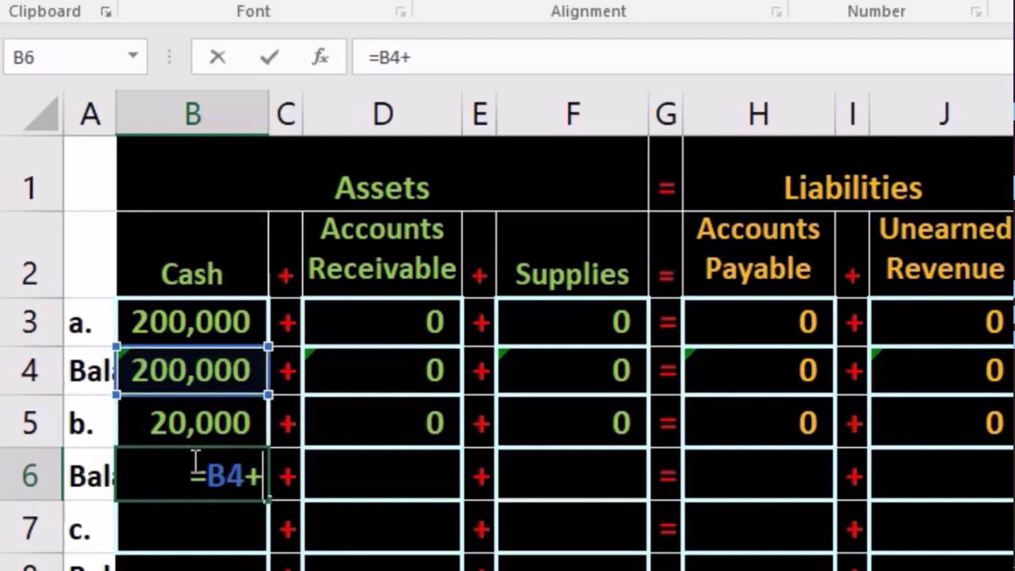
key(Up)
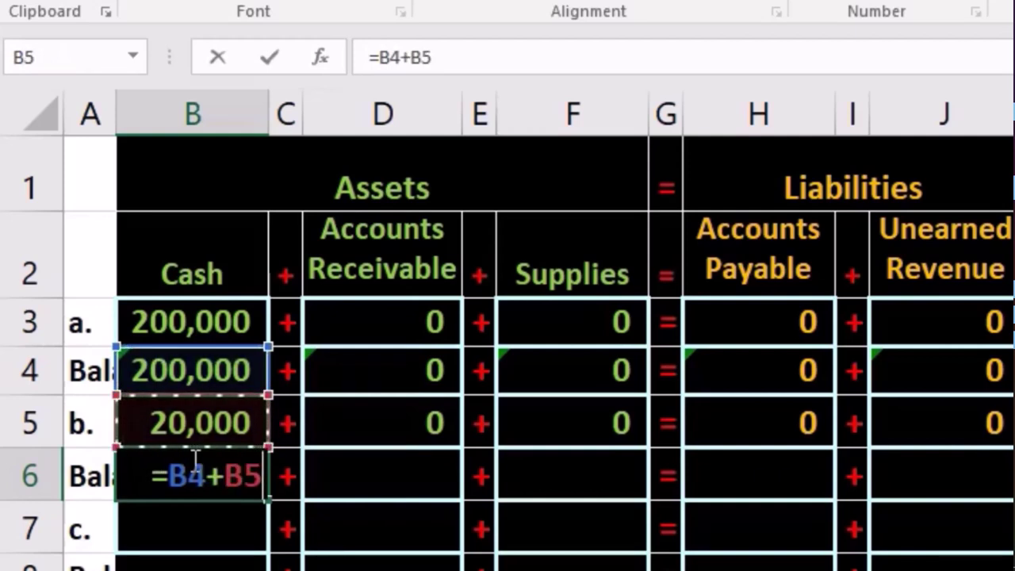
key(Return)
click(192, 460)
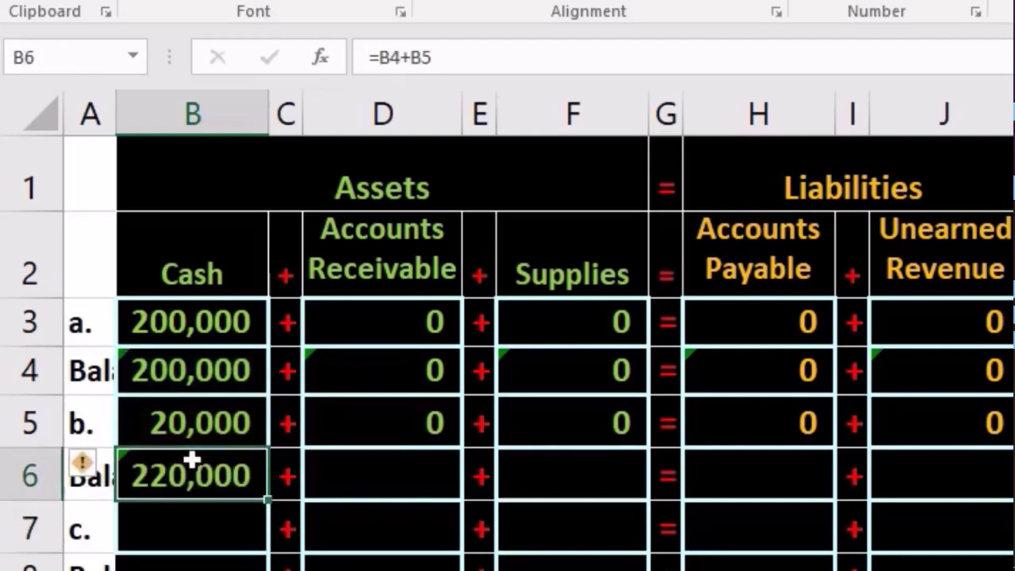
key(Delete)
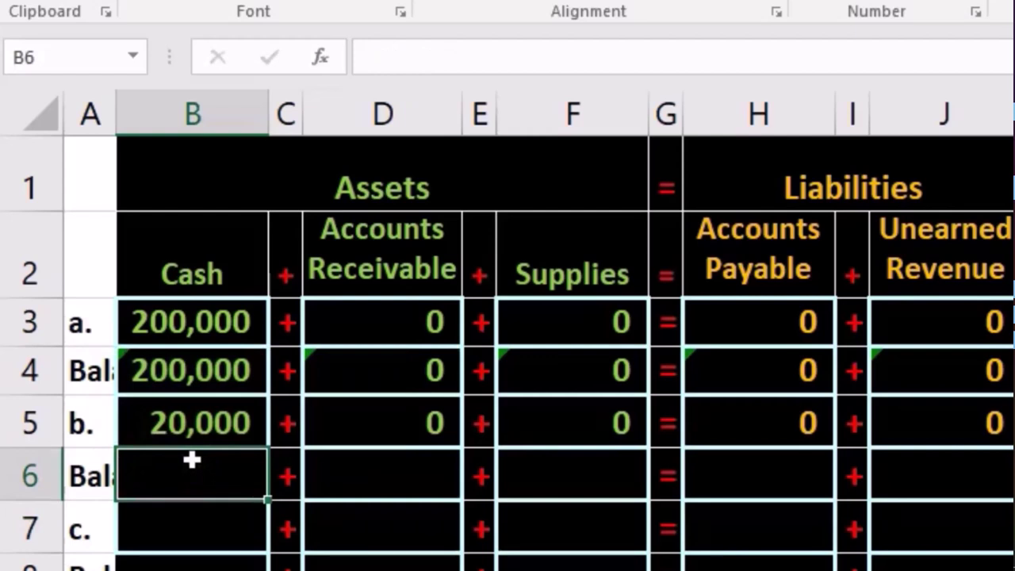
Re-enter =B4+B5 in the Cash cell of Balance row 6, then undo the entry.
text(=)
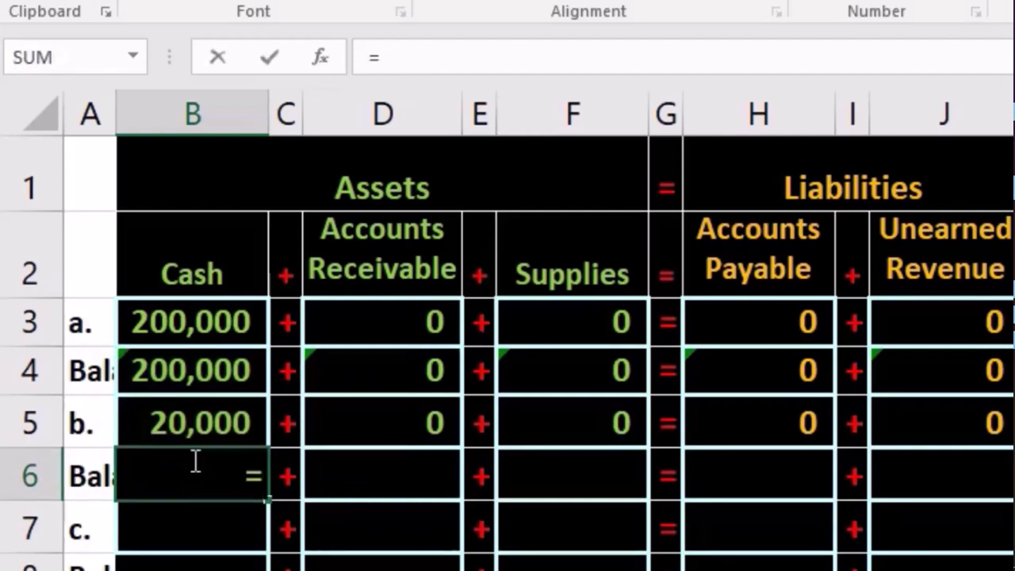
click(172, 370)
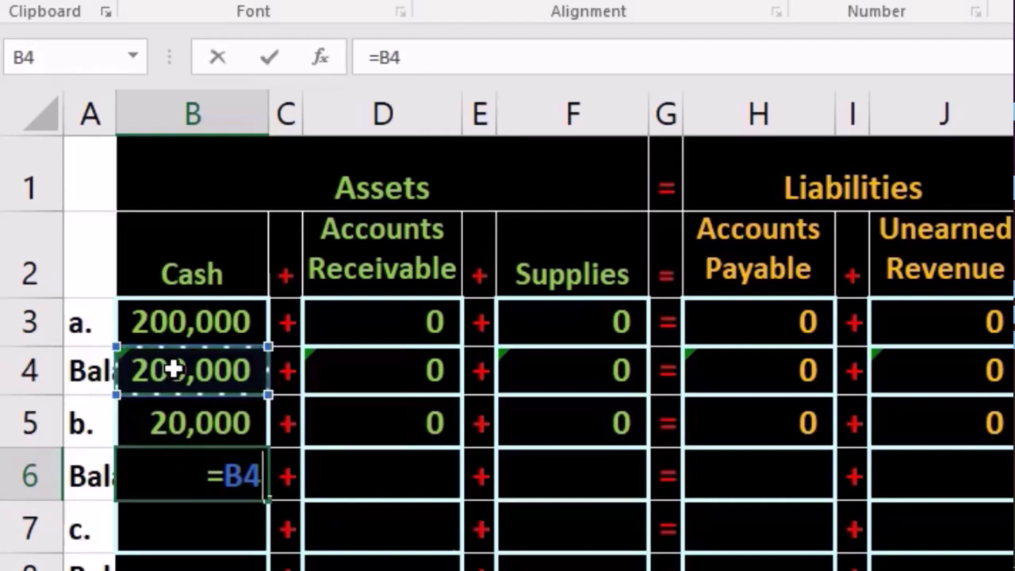
text(+)
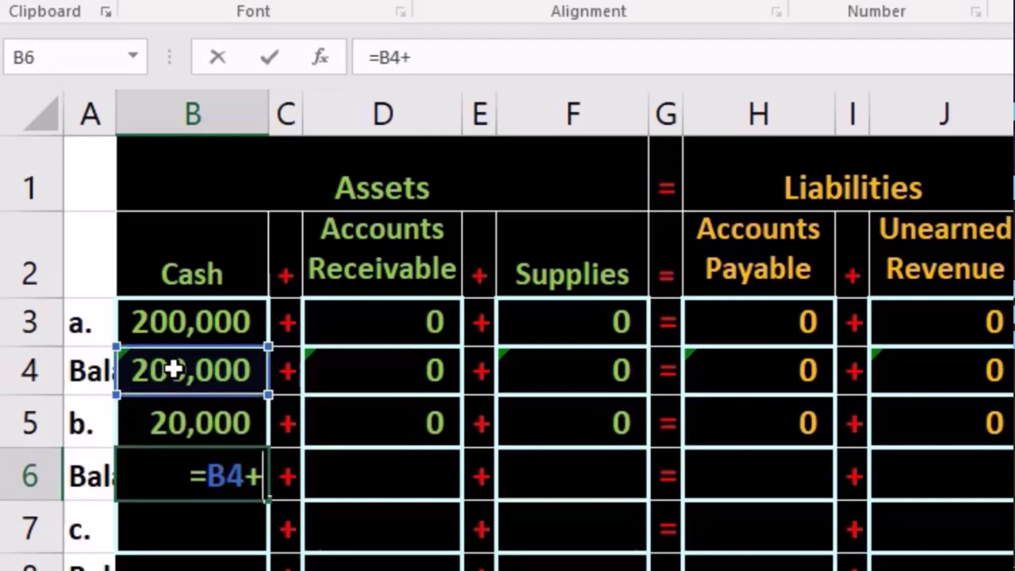
click(188, 416)
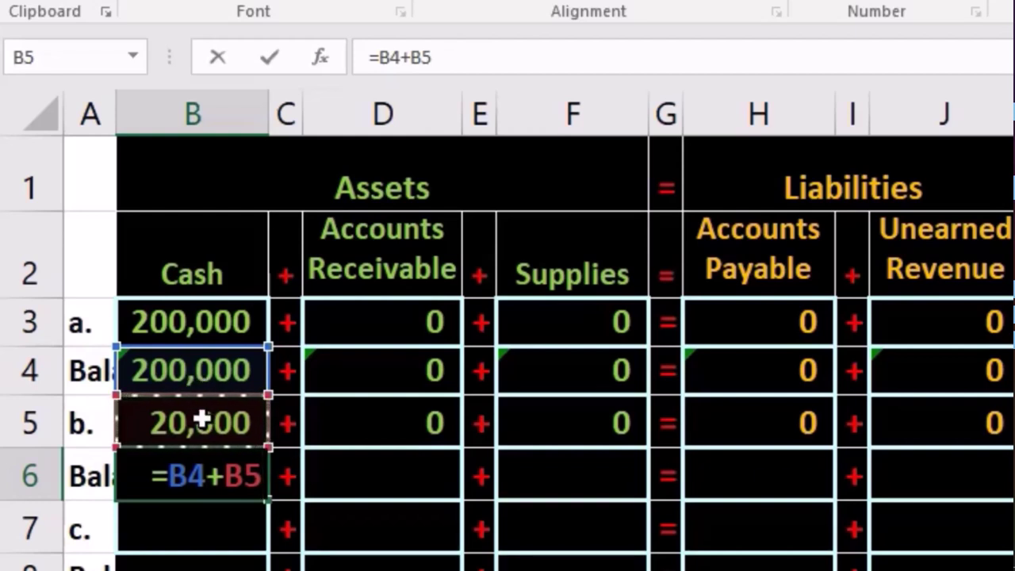
key(Tab)
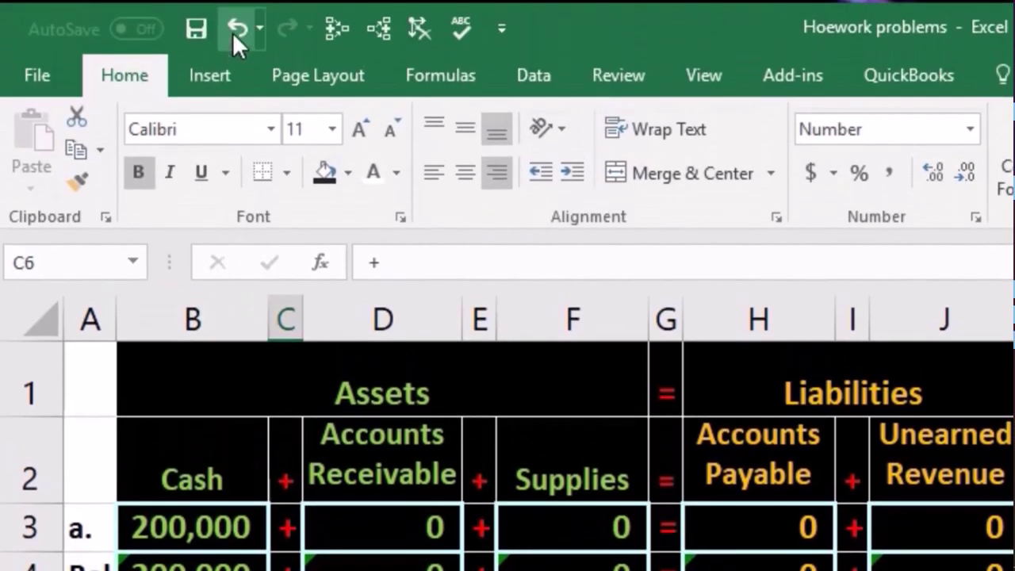
click(236, 32)
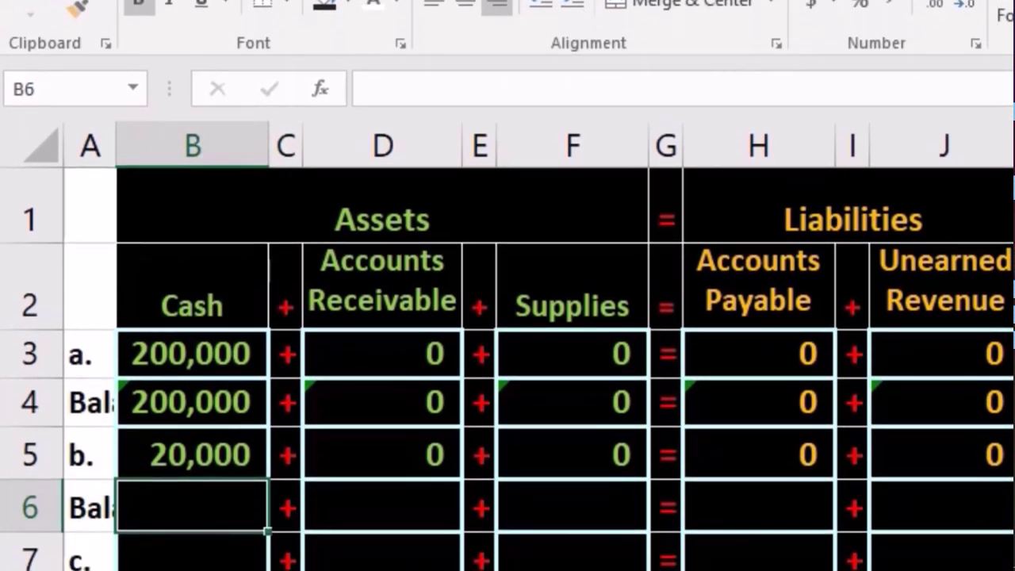
Calculate the Cash balance after transaction b in B6 with the formula =B4+B5.
text(=)
key(Up)
key(Up)
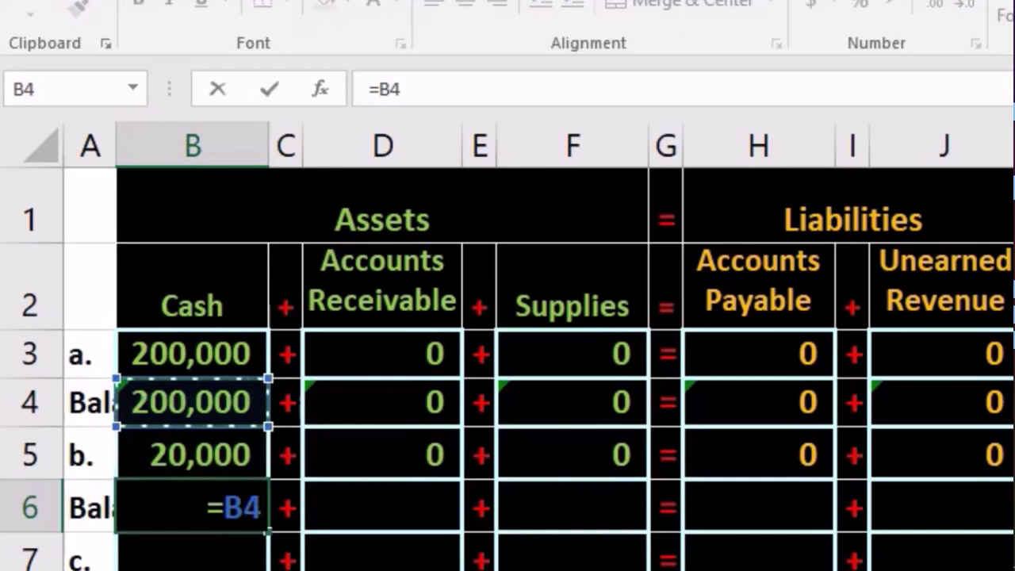
text(+)
key(Up)
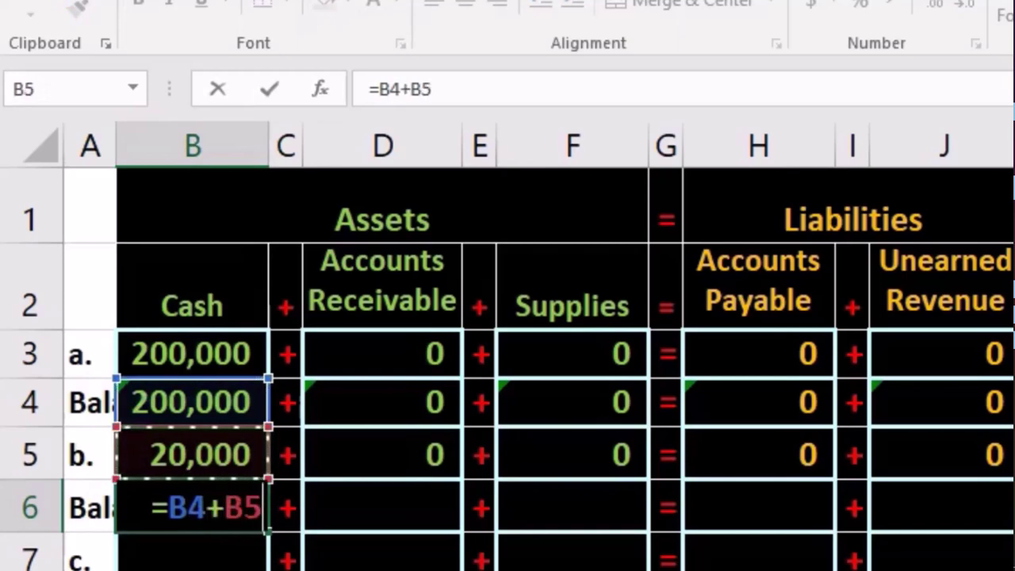
key(Tab)
Calculate the Revenue balance after transaction b in N6 with the formula =N4+N5.
key(Right)
key(Right)
key(Right)
key(Right)
key(Right)
key(Right)
key(Right)
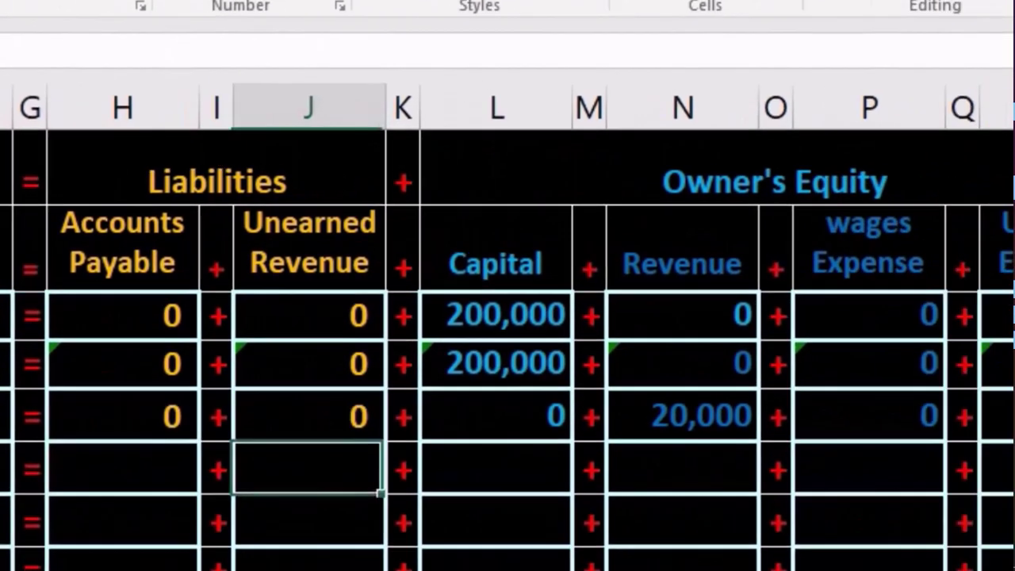
key(Right)
key(Right)
key(Right)
key(Right)
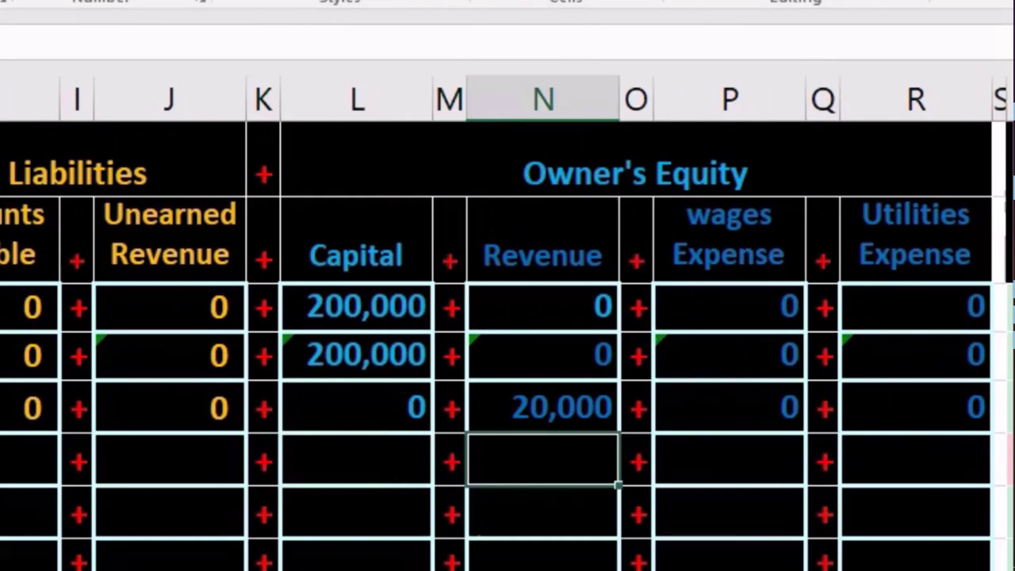
text(=)
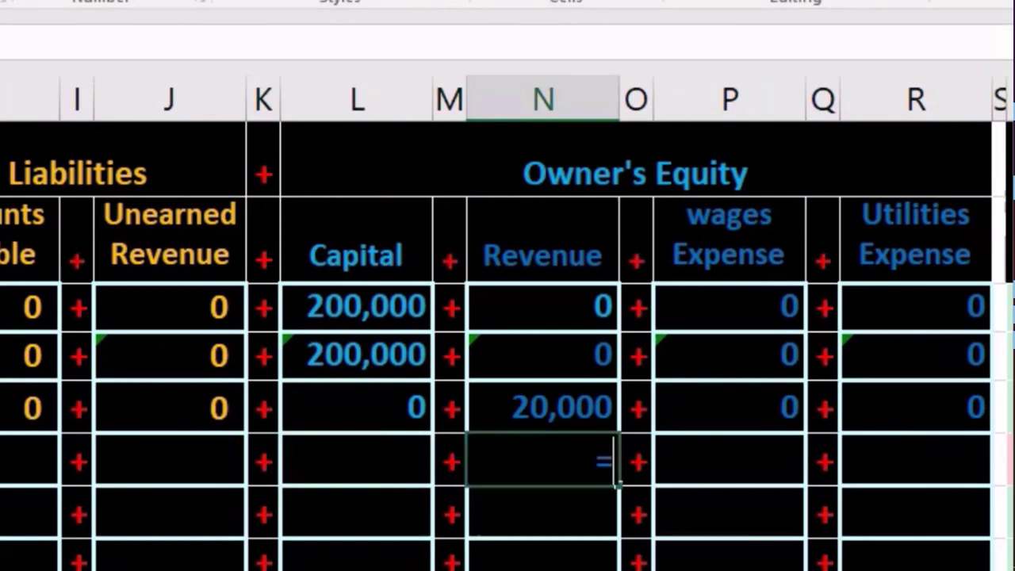
click(568, 350)
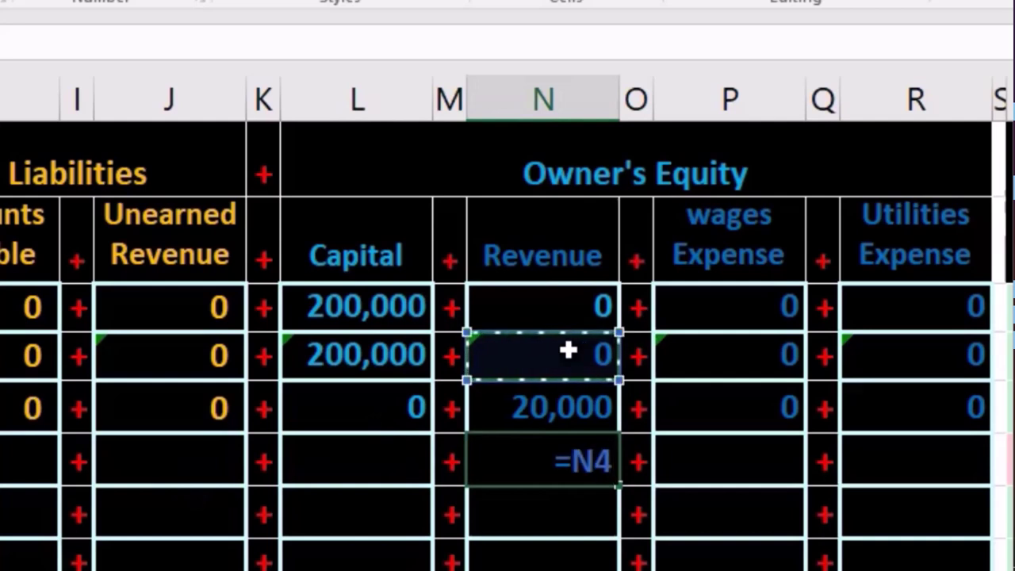
text(+)
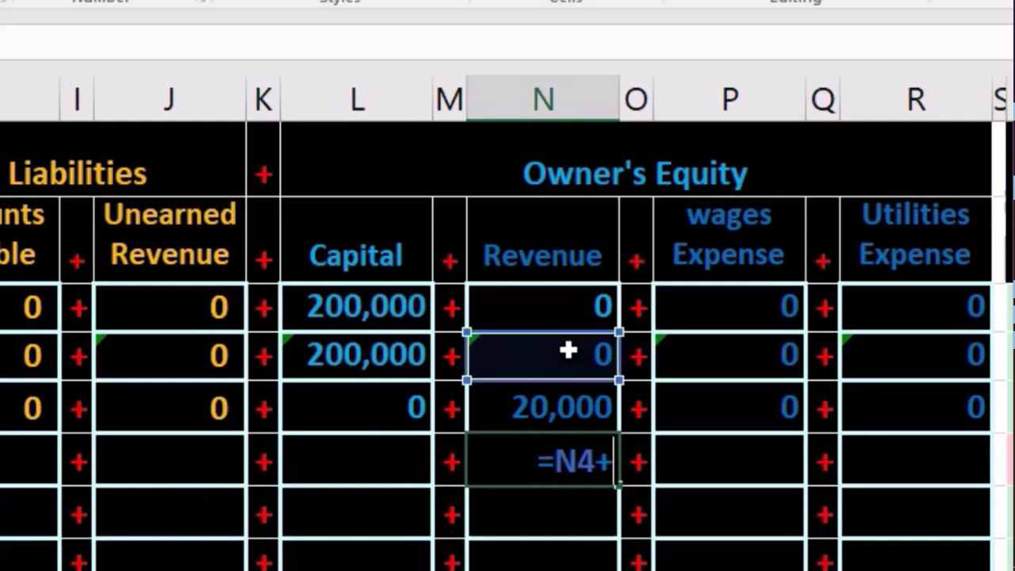
click(547, 396)
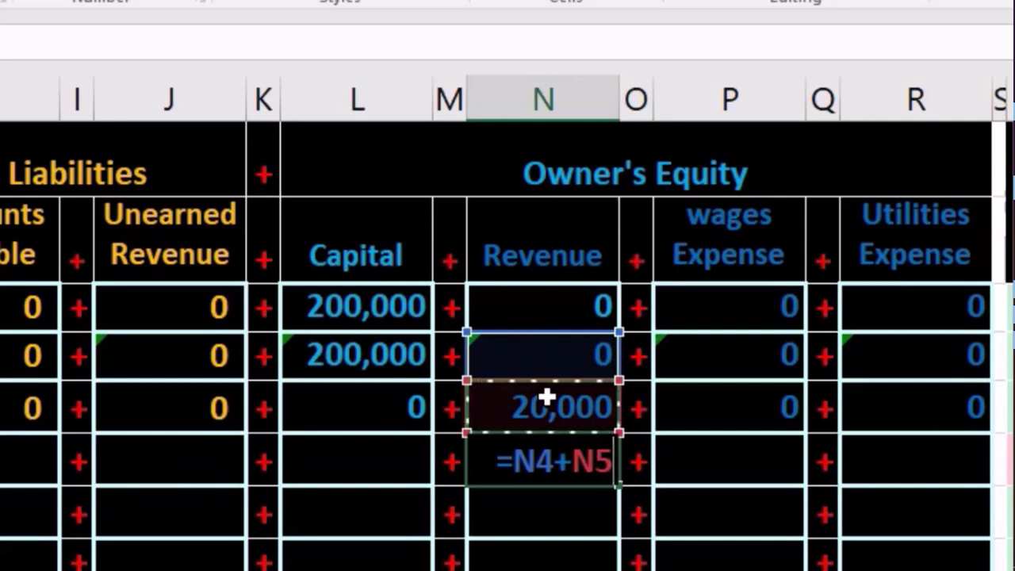
key(Return)
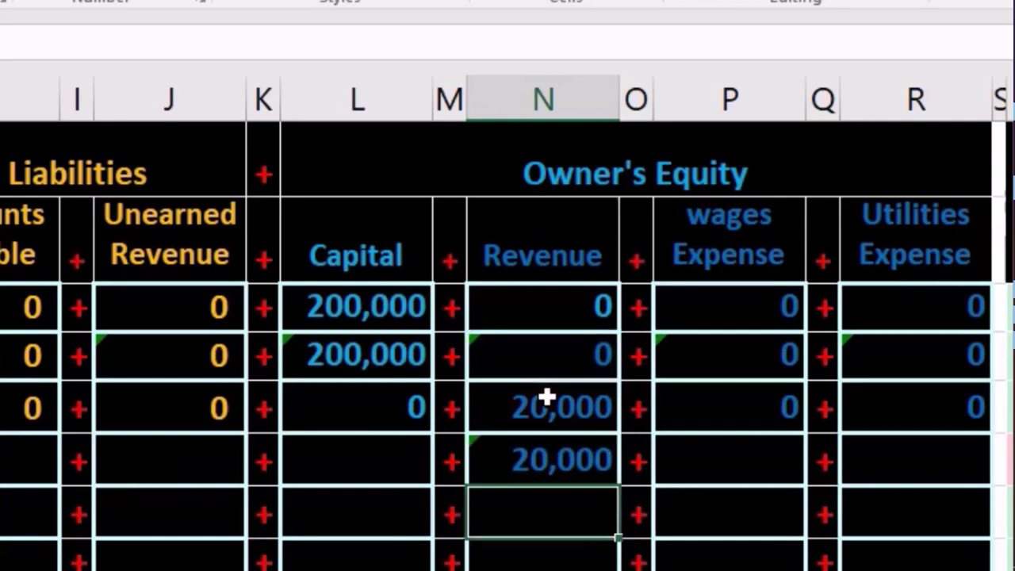
Check the Revenue balance in N6 and compare Total Assets with Total Liabilities and Equity for Balance row 6.
click(566, 473)
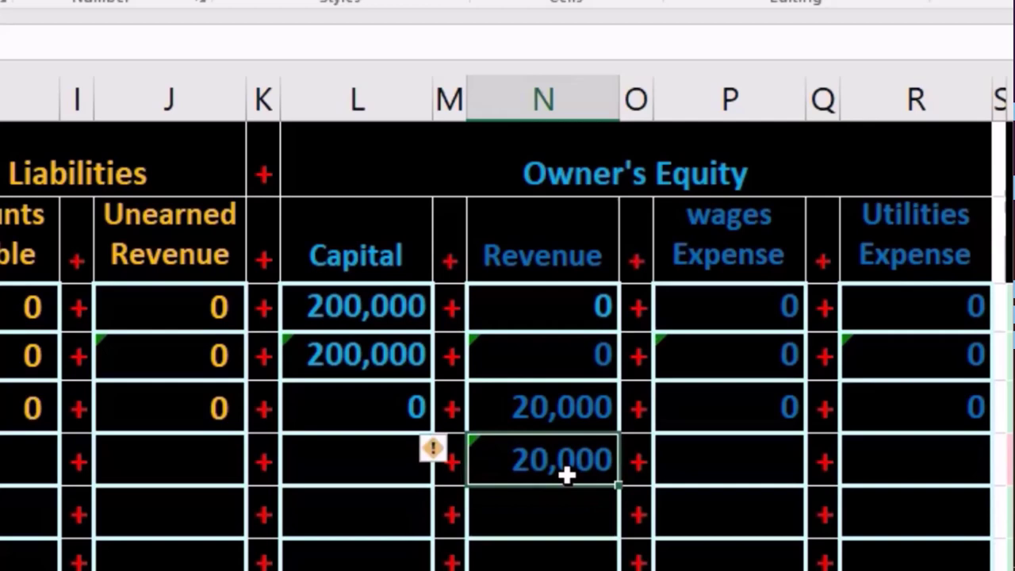
key(Right)
key(Right)
key(Right)
key(Right)
key(Right)
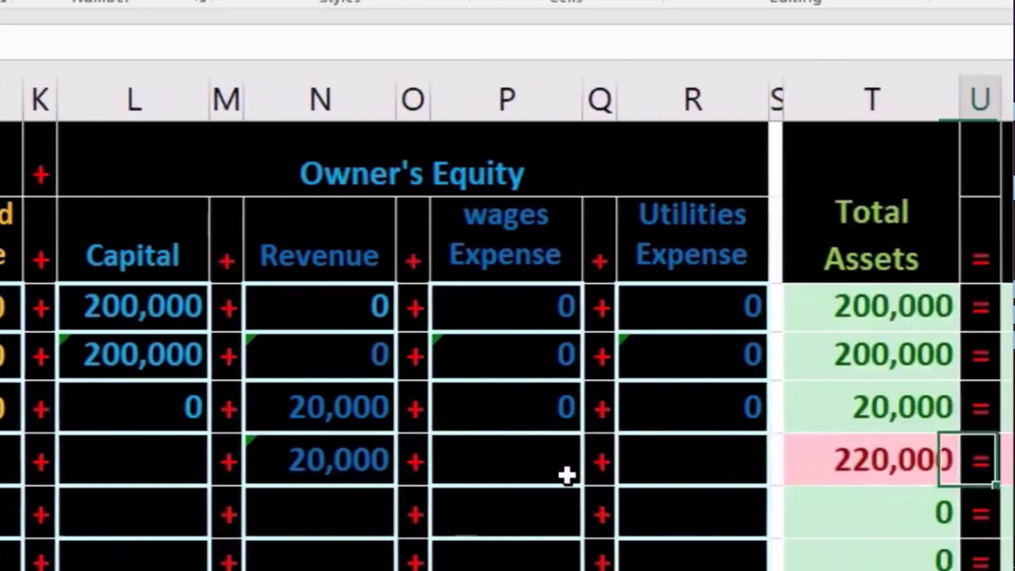
key(Left)
key(Left)
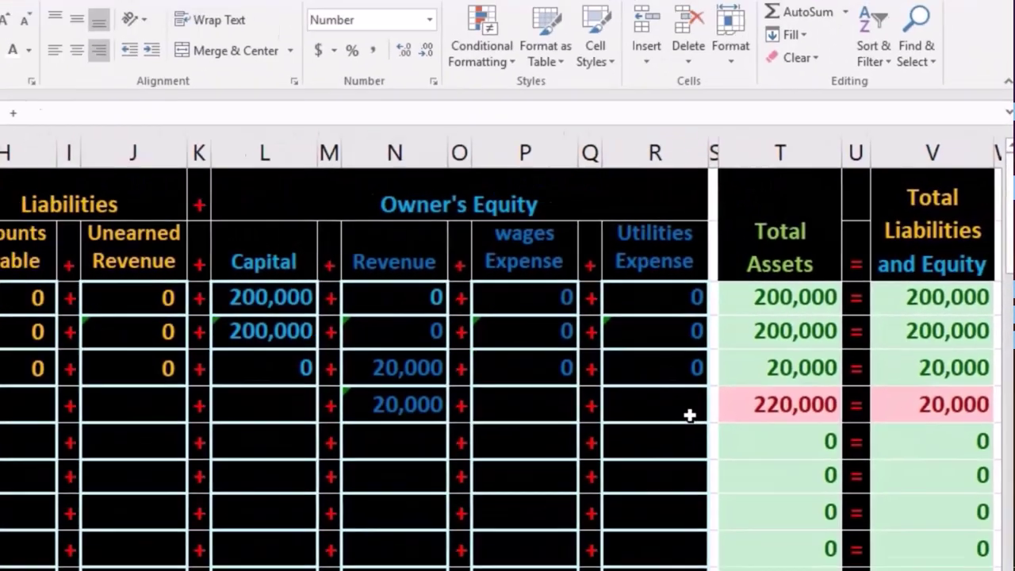
Look across row 5 and Balance row 6 from Cash to Capital for an earlier balance not yet carried into row 6.
key(Home)
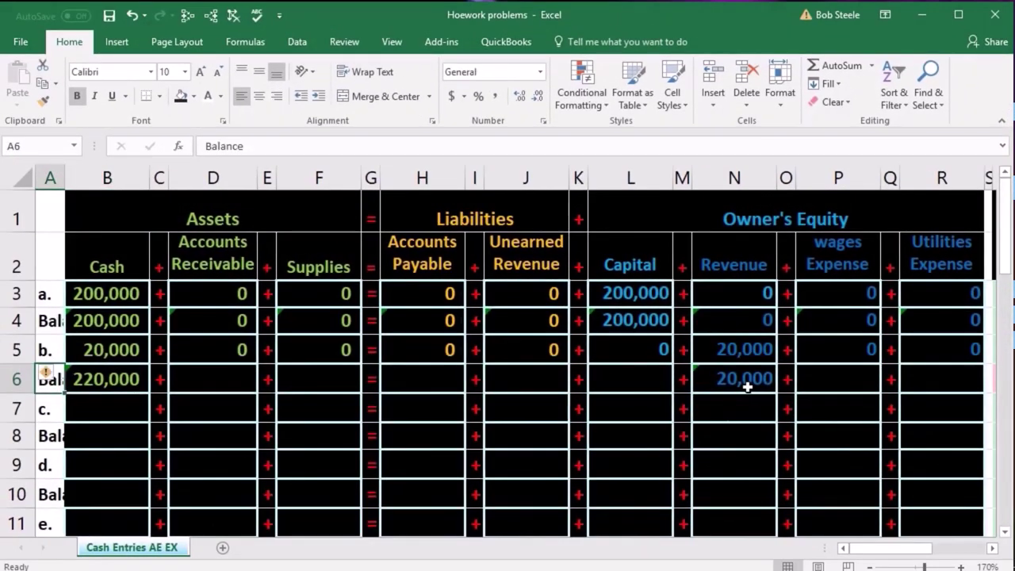
key(Right)
key(Right)
key(Right)
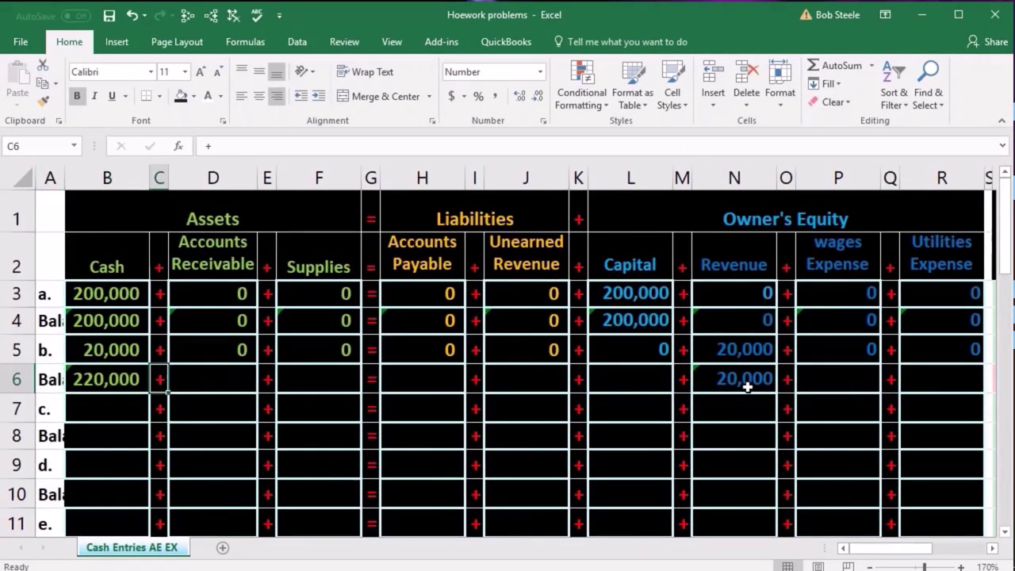
key(Up)
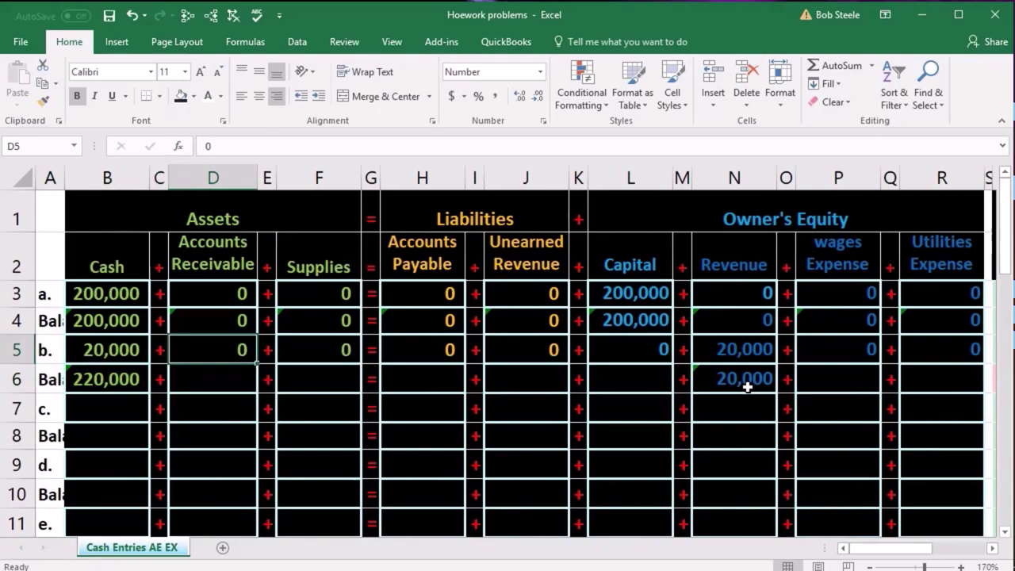
key(Right)
key(Right)
key(Right)
key(Right)
key(Right)
key(Right)
key(Right)
key(Right)
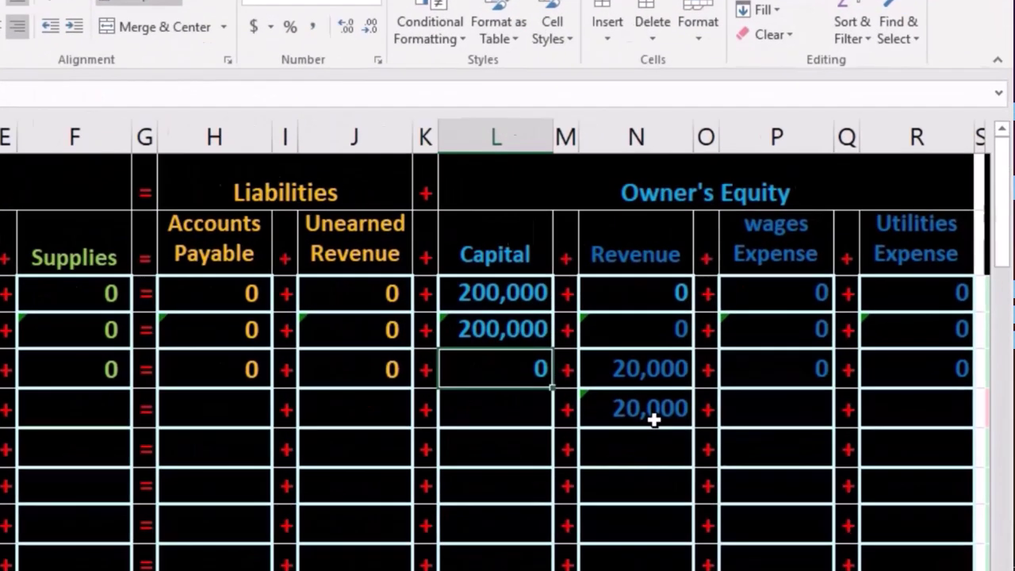
key(Up)
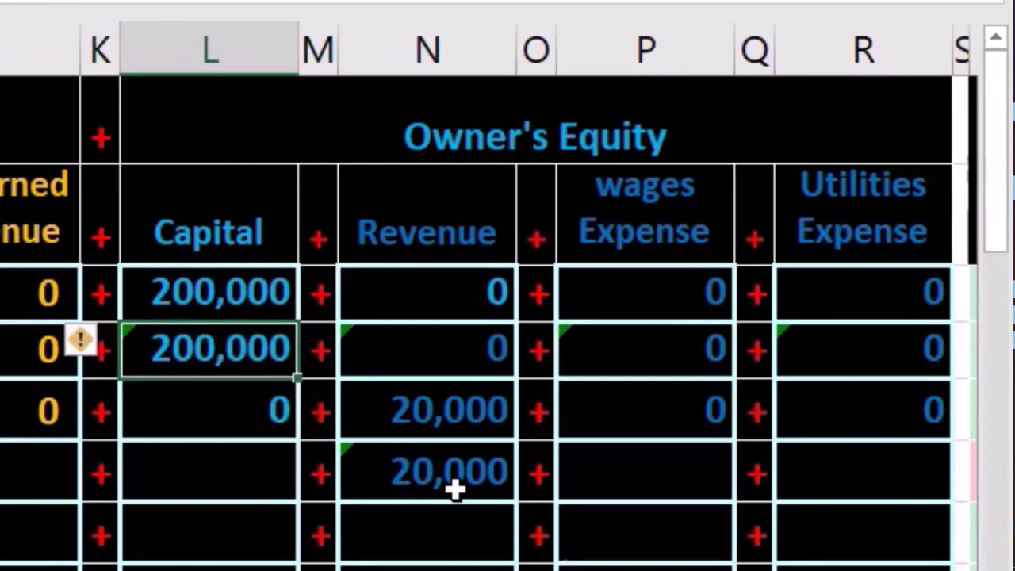
Calculate the Capital balance after transaction b in L6 with the formula =L4+L5.
key(Down)
key(Down)
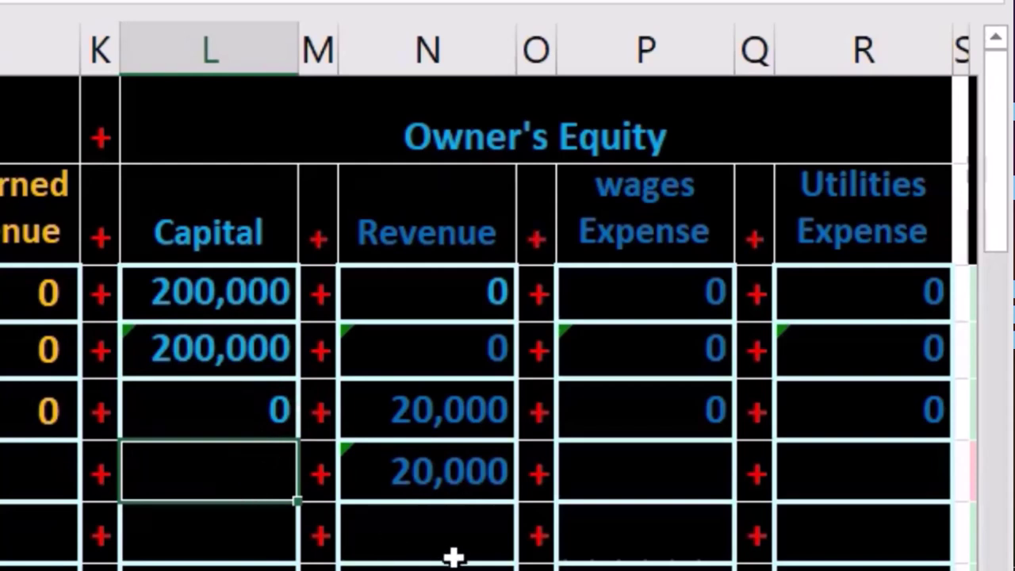
text(=)
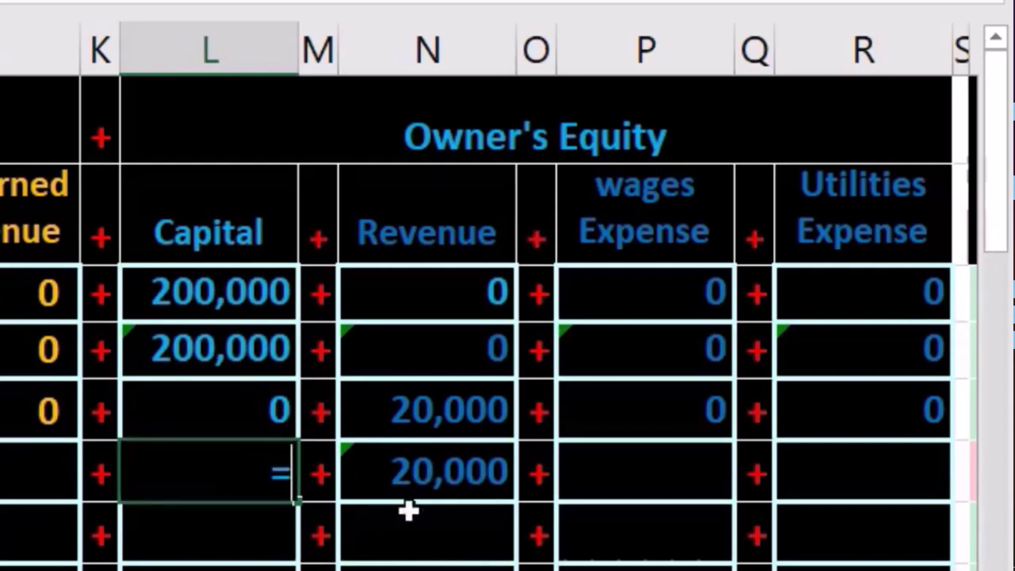
click(243, 341)
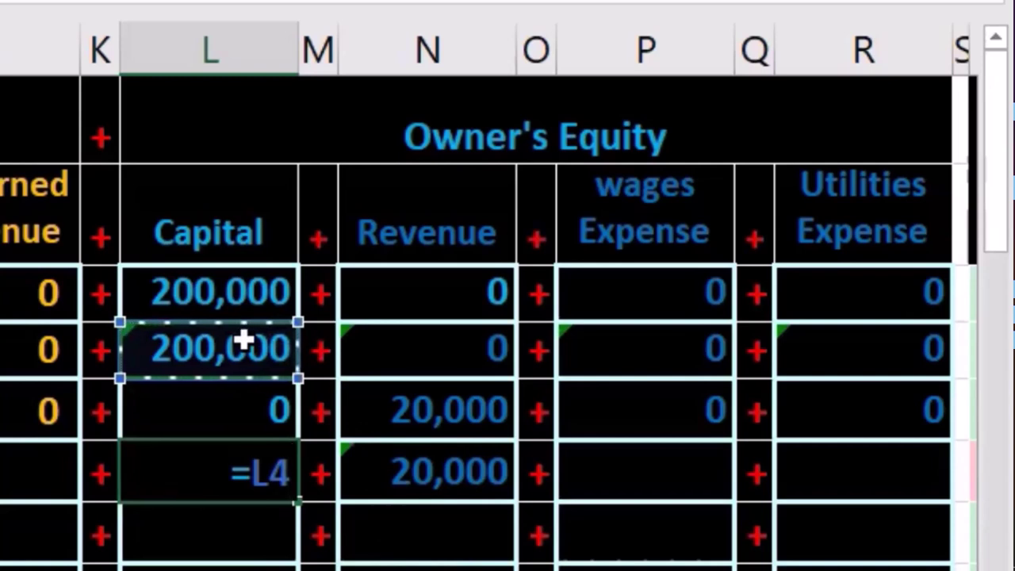
text(+)
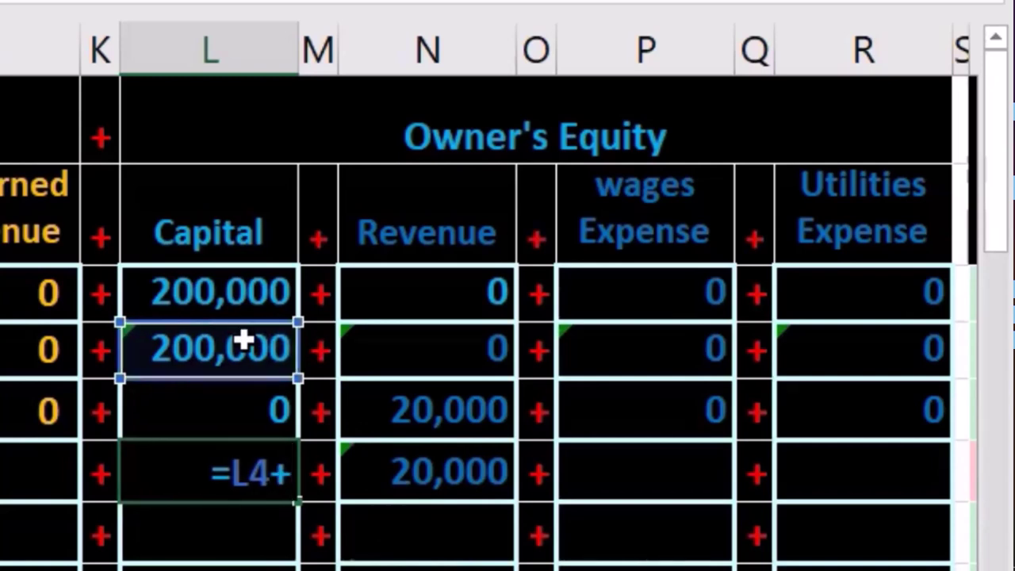
click(215, 399)
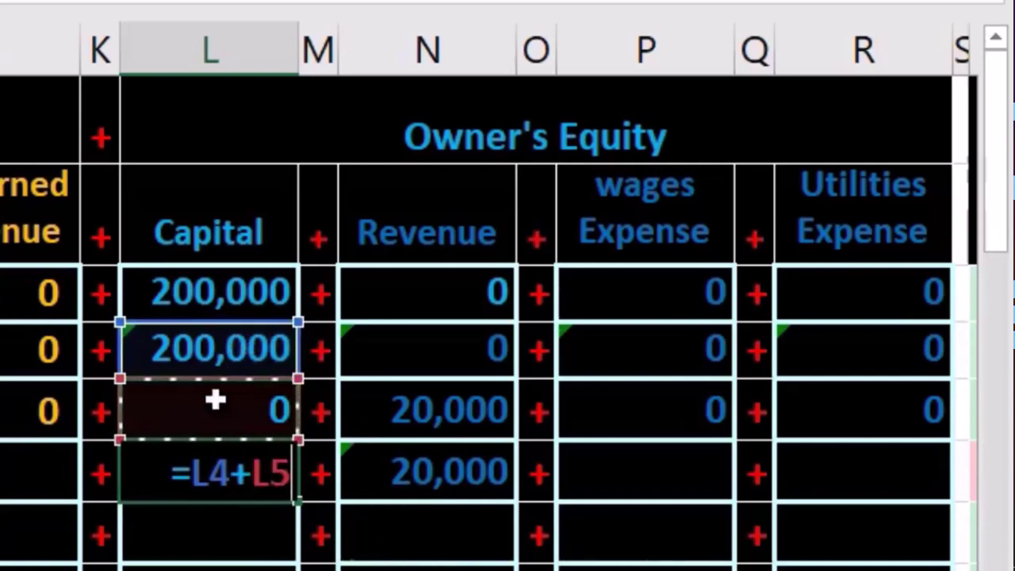
key(Return)
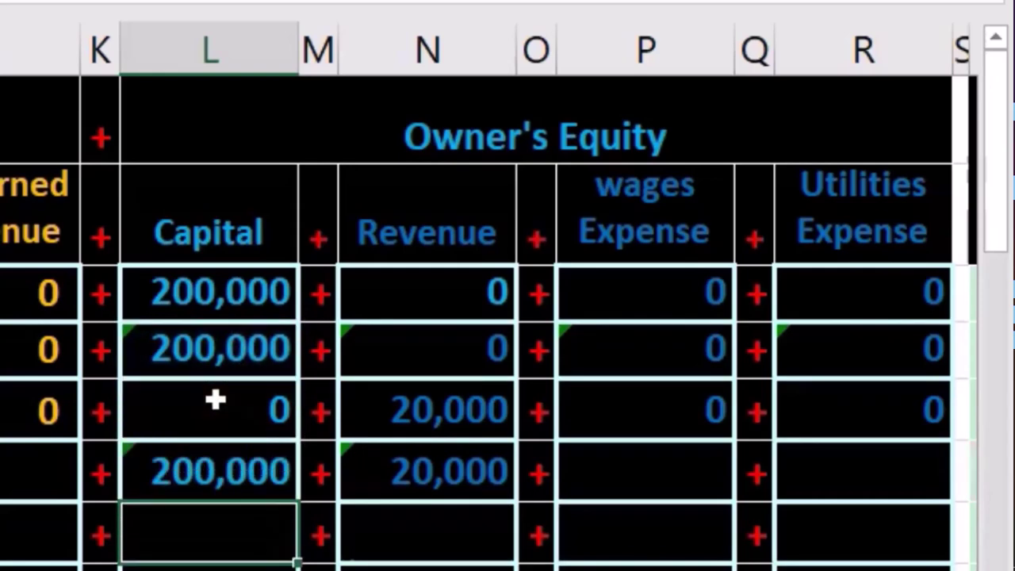
Compare Total Assets with Total Liabilities and Equity for Balance row 6 in columns T and V.
key(Right)
key(Right)
key(Right)
key(Right)
key(Right)
key(Right)
key(Right)
key(Right)
key(Right)
key(Right)
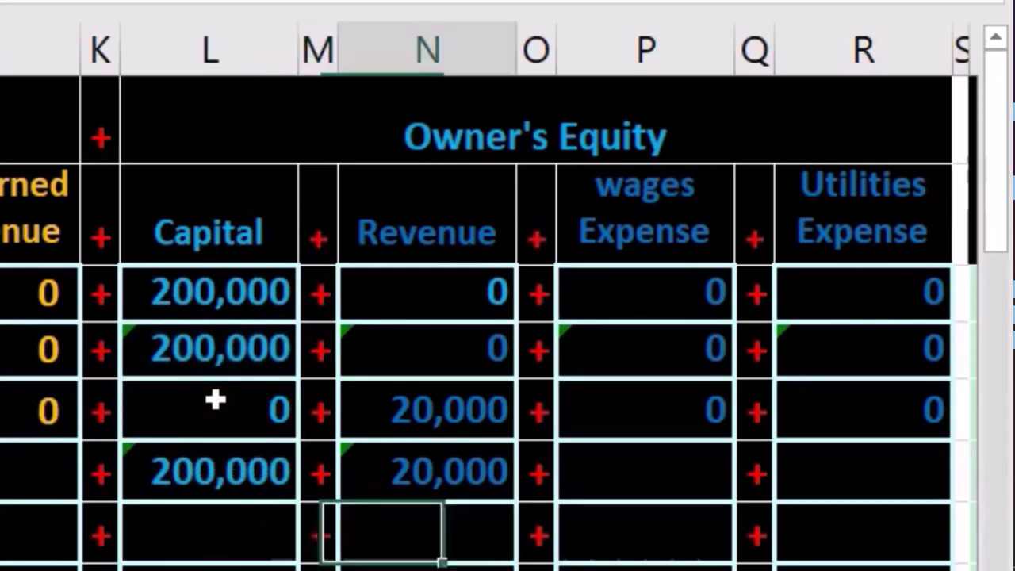
key(Right)
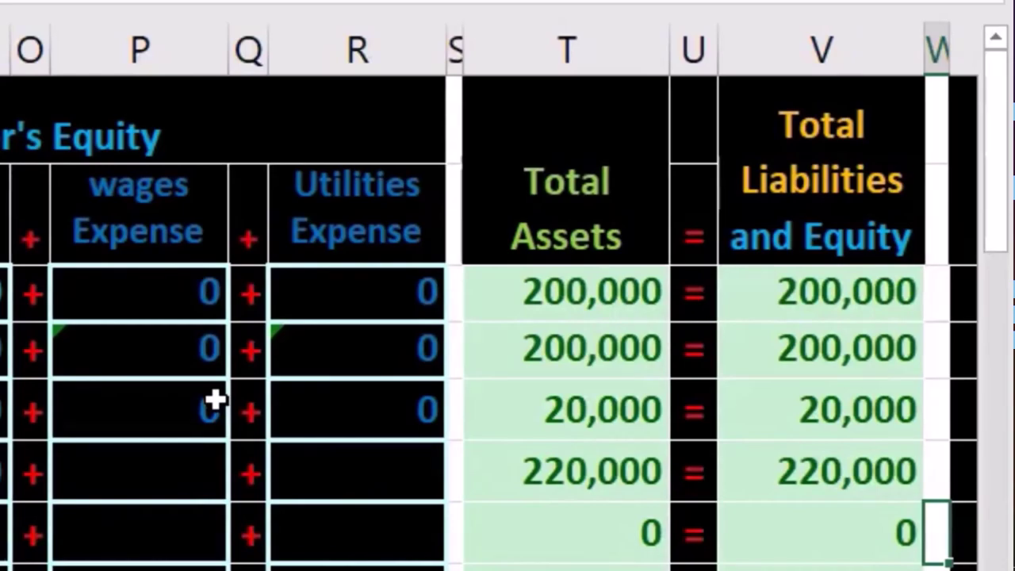
Review the asset cells B6:F6 and the liabilities and equity cells H6:R6 of Balance row 6.
key(Left)
key(Left)
key(Left)
key(Left)
key(Left)
key(Left)
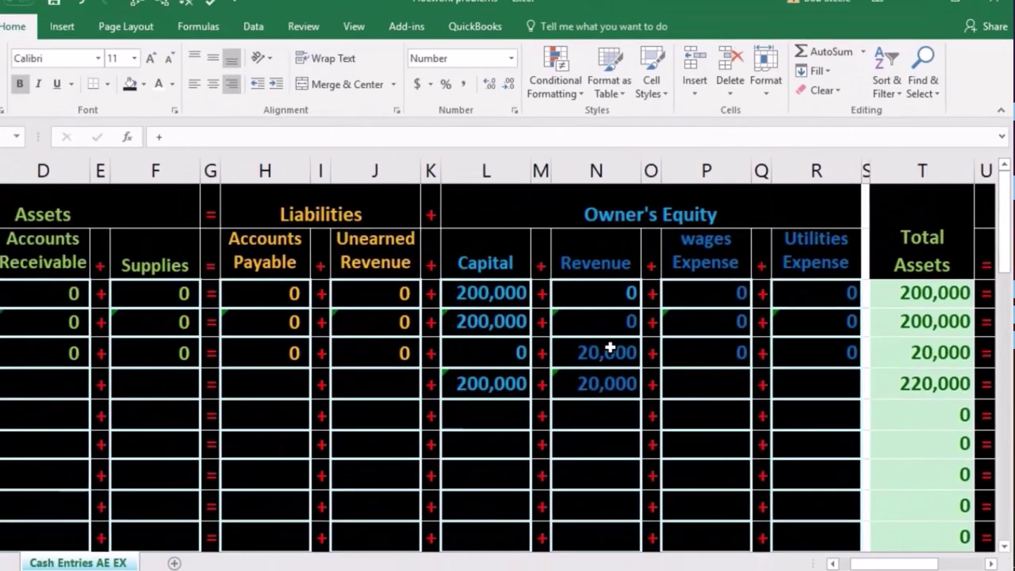
key(Home)
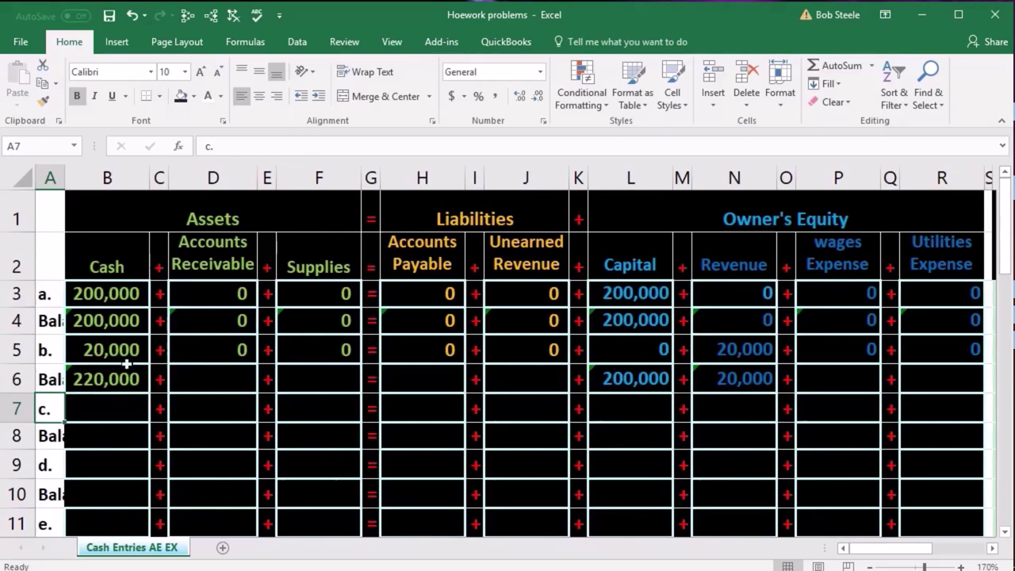
drag(111, 372, 347, 379)
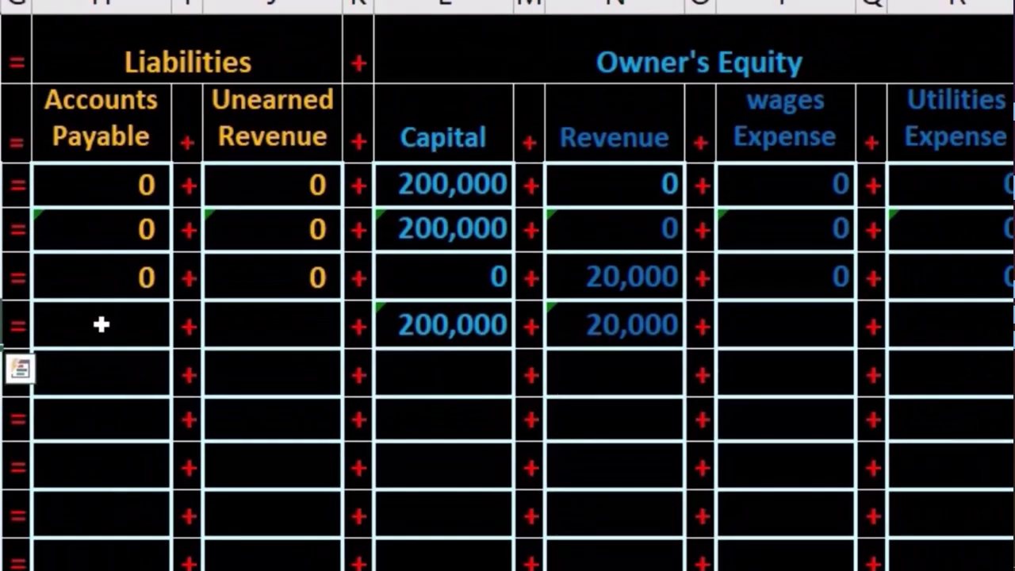
drag(96, 314, 703, 339)
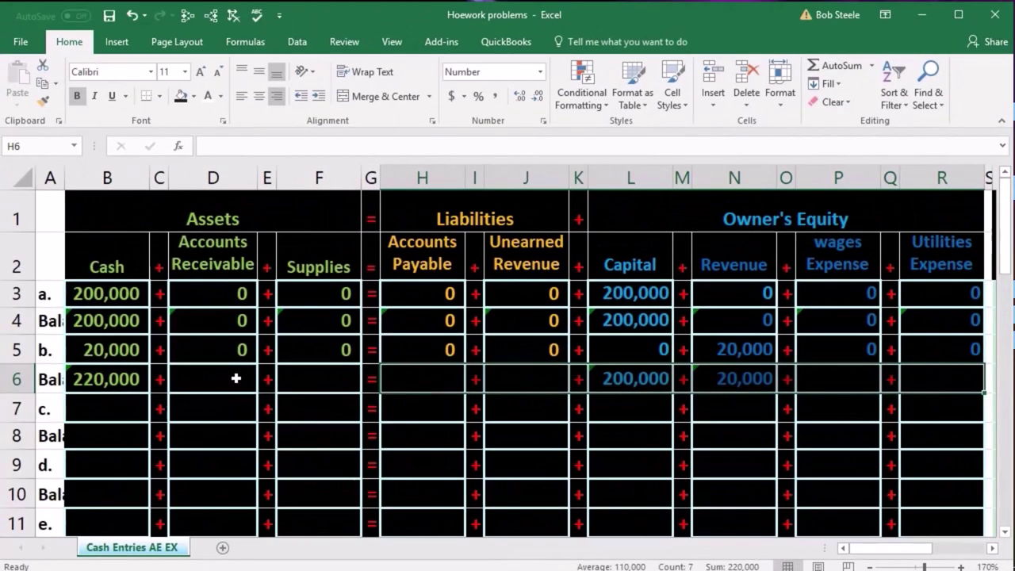
Calculate the Accounts Receivable balance after transaction b in D6 with the formula =D4+D5.
click(237, 385)
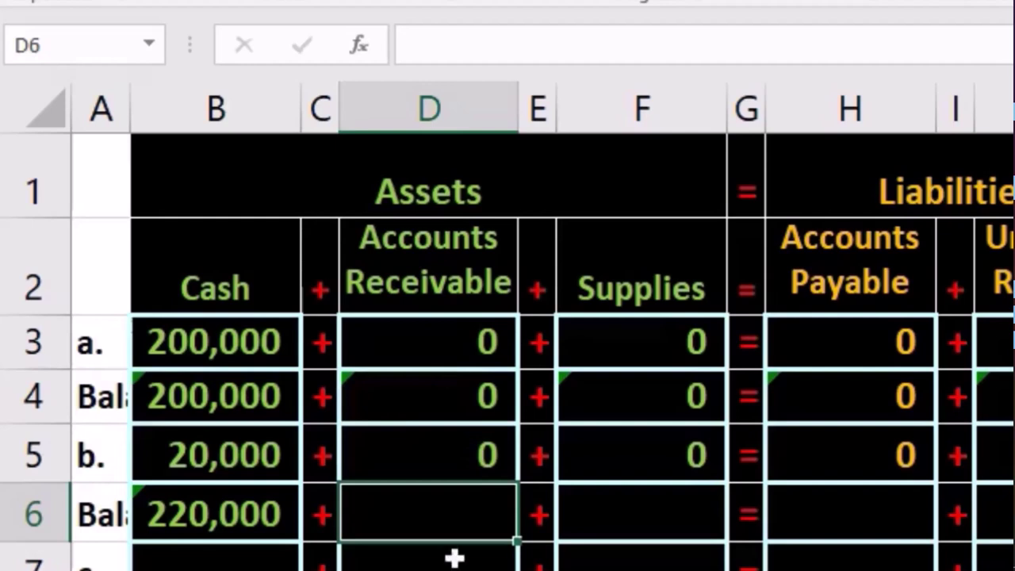
text(=)
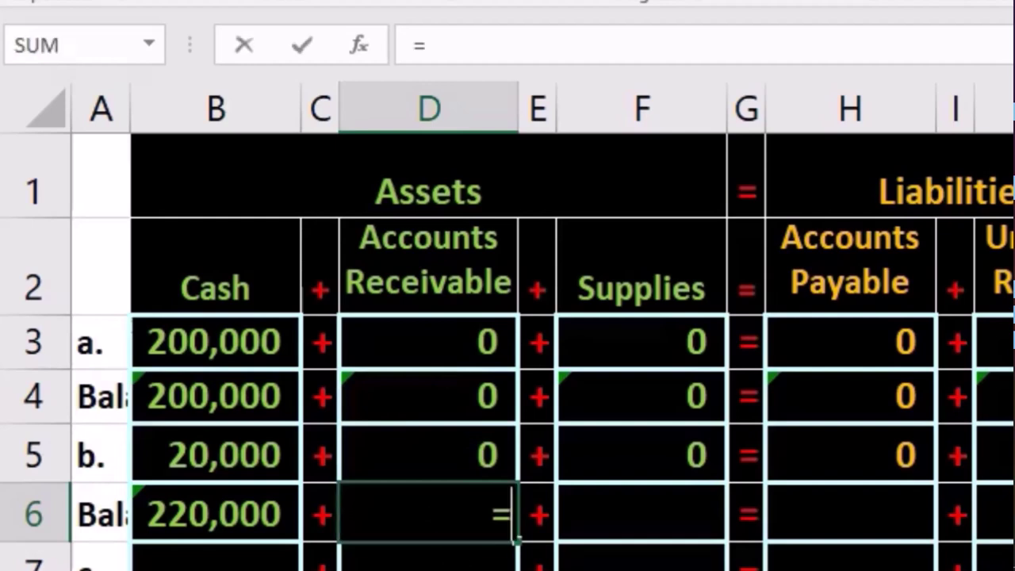
key(Up)
key(Up)
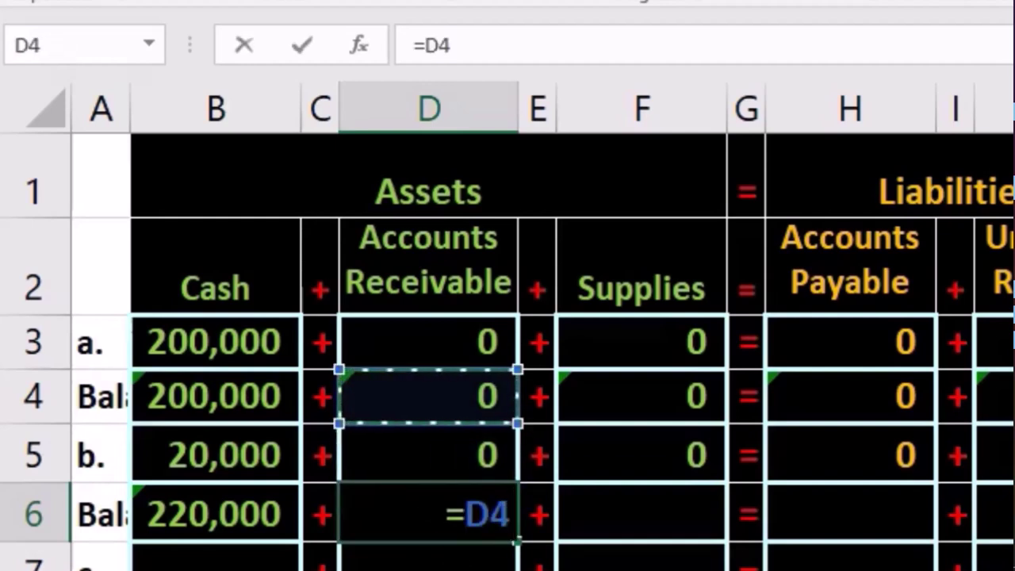
text(+)
key(Up)
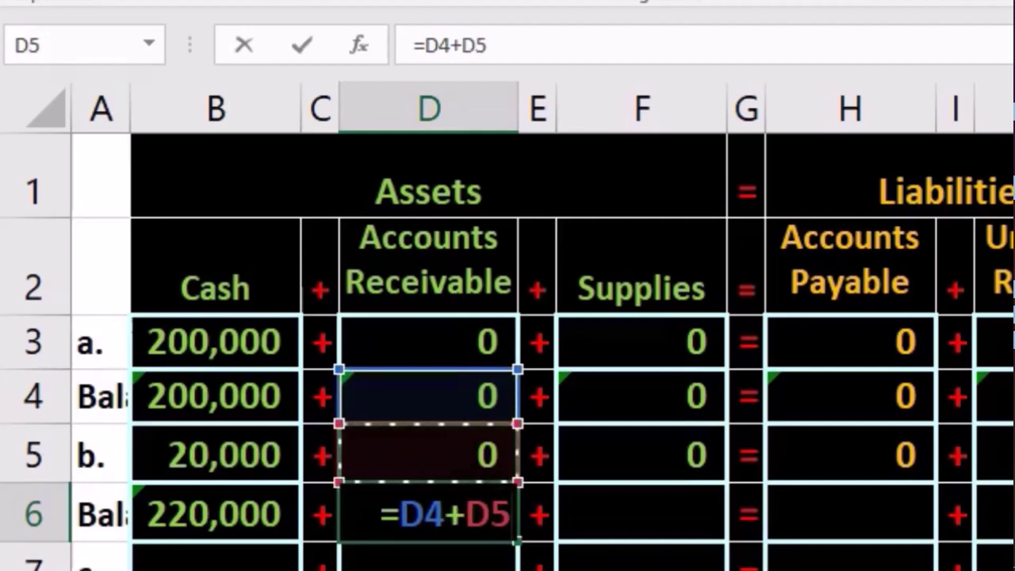
Calculate the Supplies balance after transaction b in F6 with the formula =F4+F5.
click(642, 512)
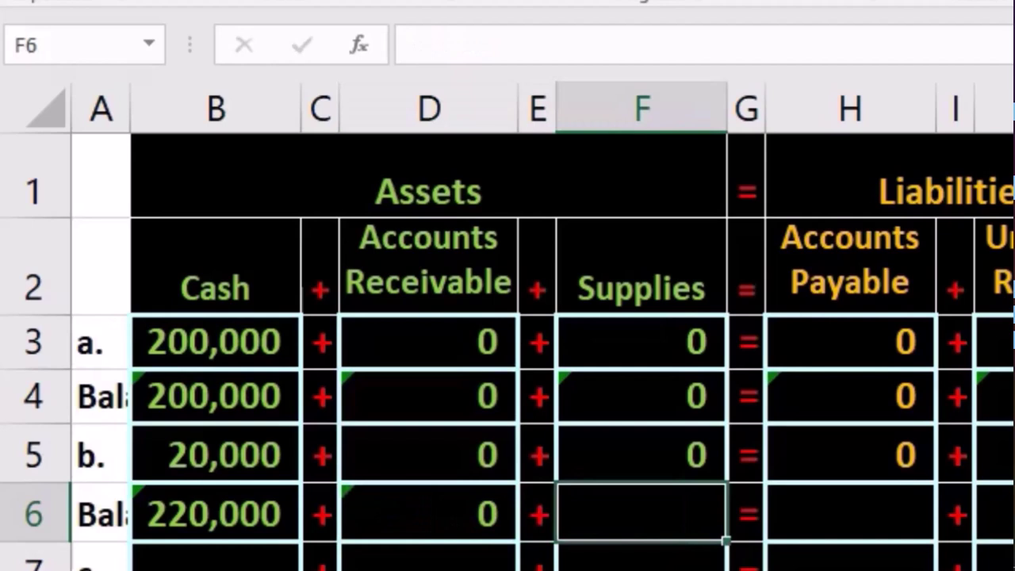
text(=)
key(Up)
key(Up)
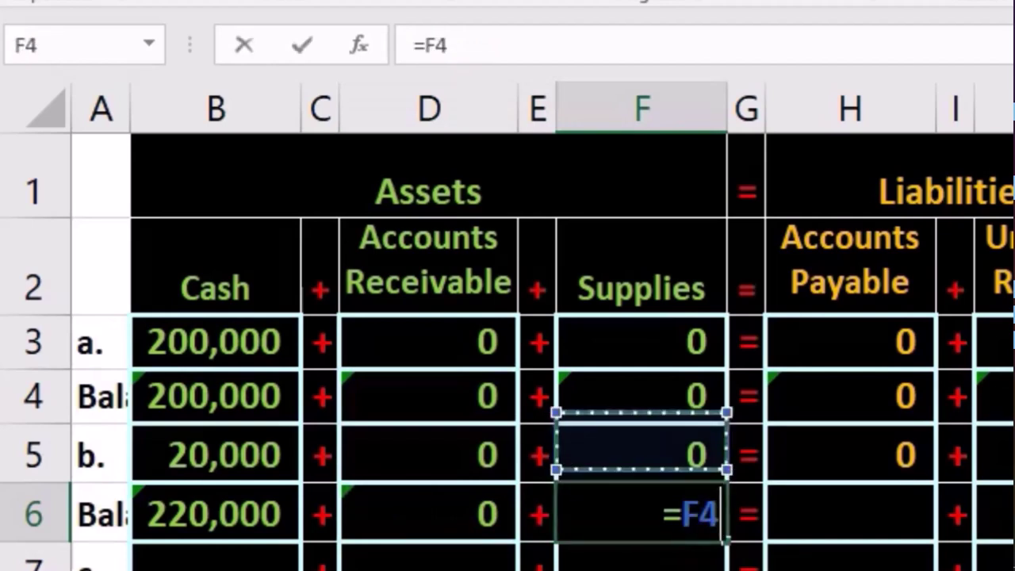
text(+)
key(Up)
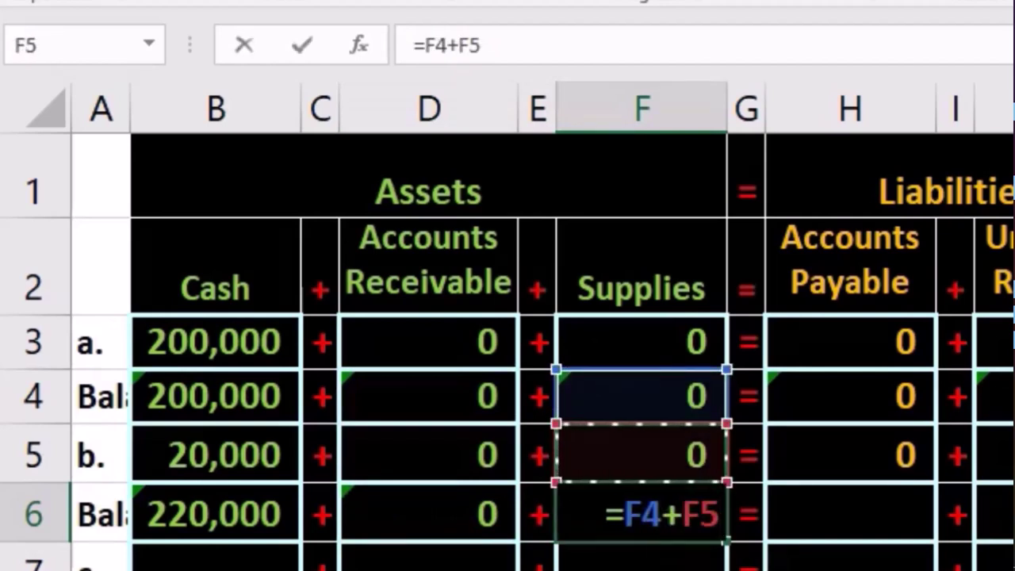
Calculate the Accounts Payable balance after transaction b in H6 with the formula =H4+H5.
click(850, 512)
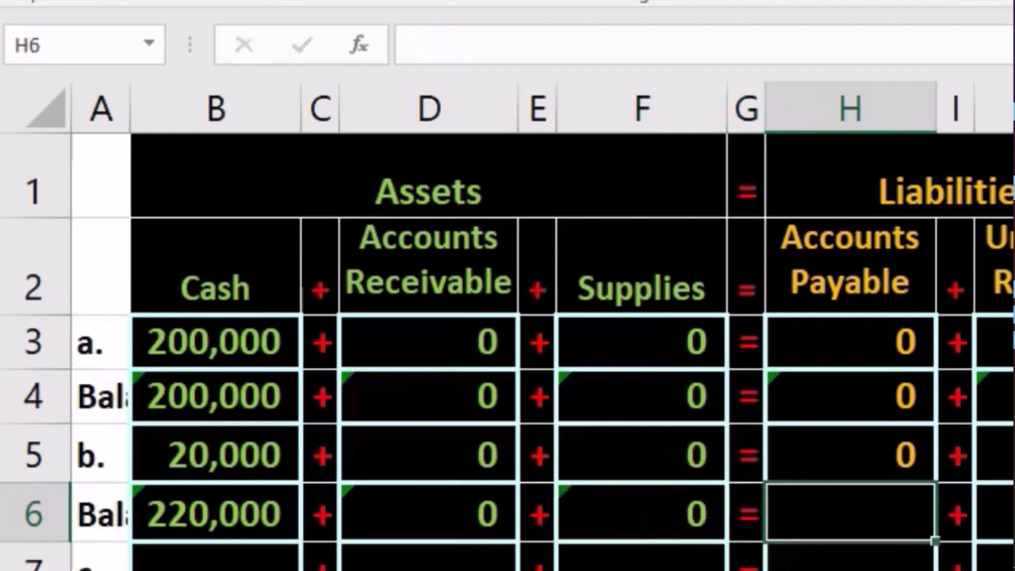
text(=)
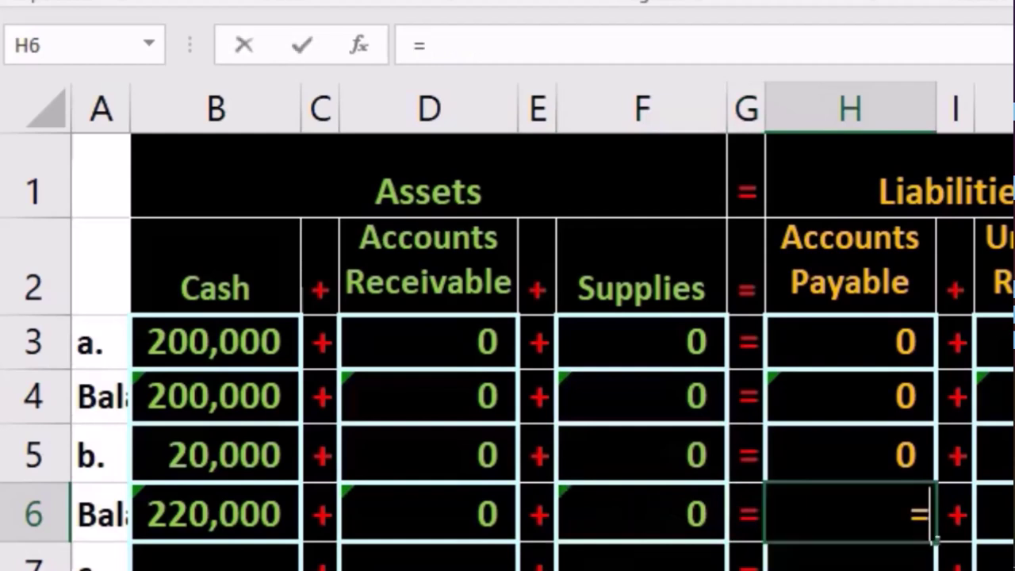
key(Up)
key(Up)
text(+)
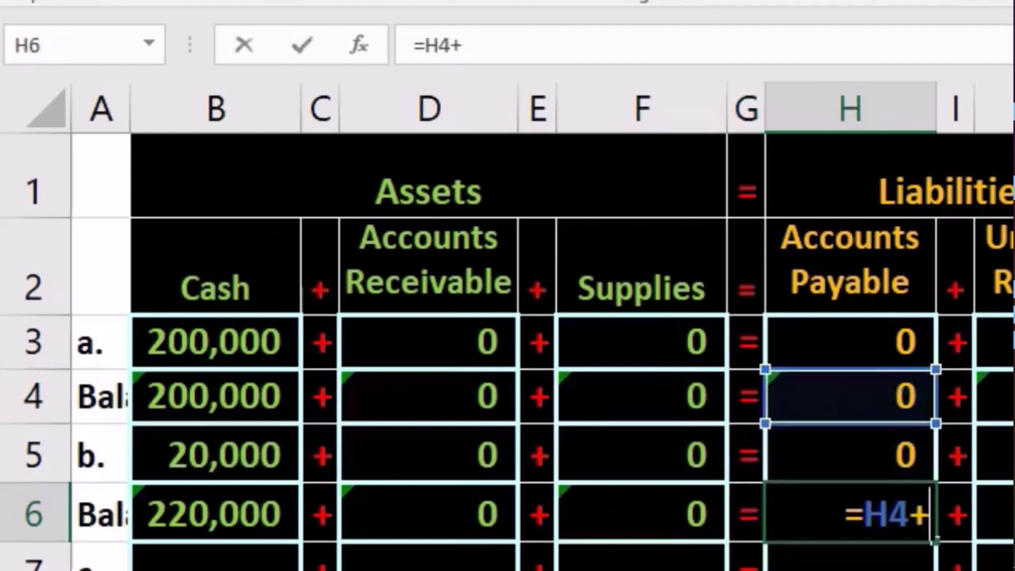
key(Up)
key(Tab)
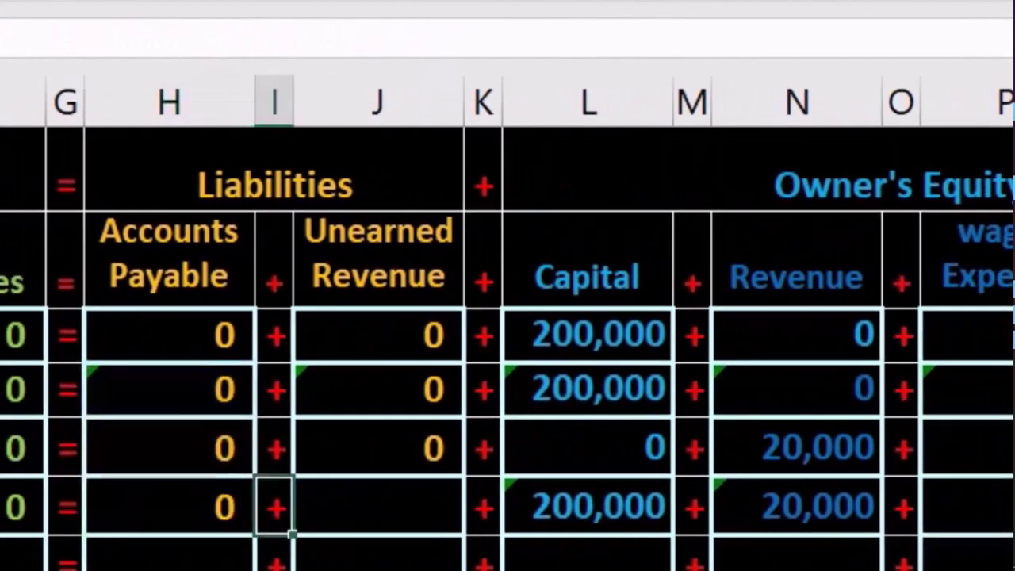
Calculate the Unearned Revenue balance after transaction b in J6 with the formula =J4+J5.
click(379, 506)
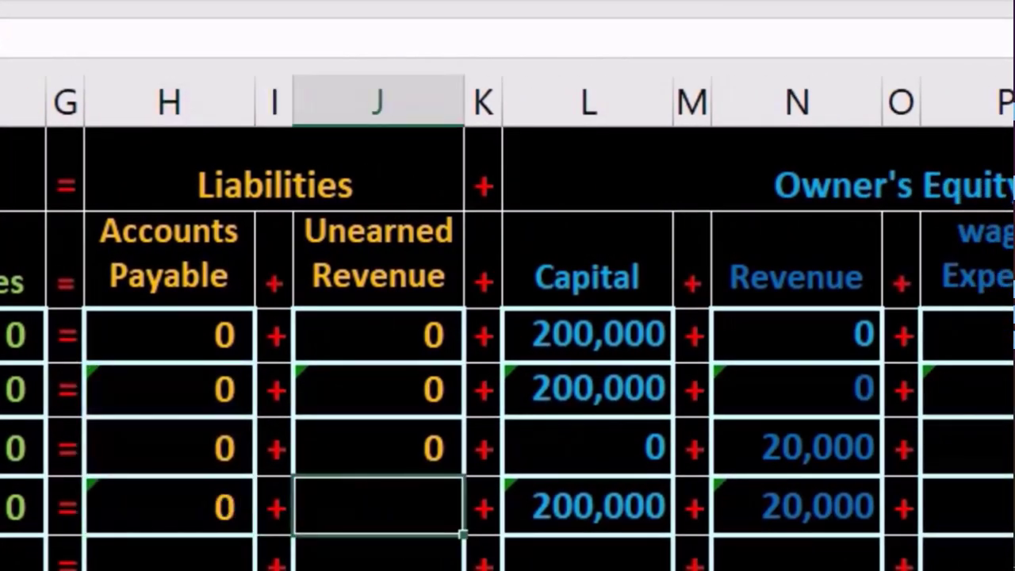
text(=)
key(Up)
key(Up)
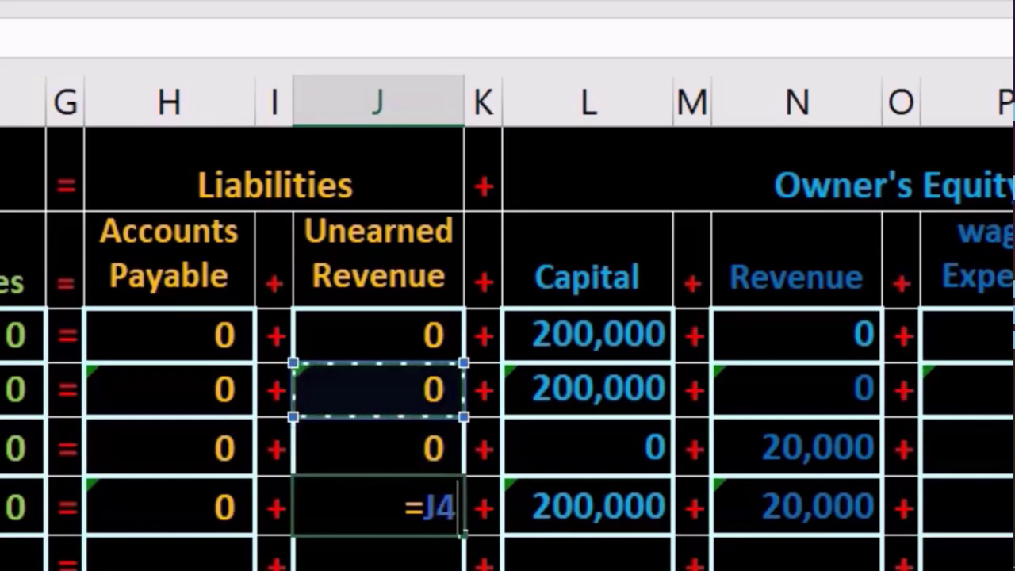
text(+)
key(Up)
key(Tab)
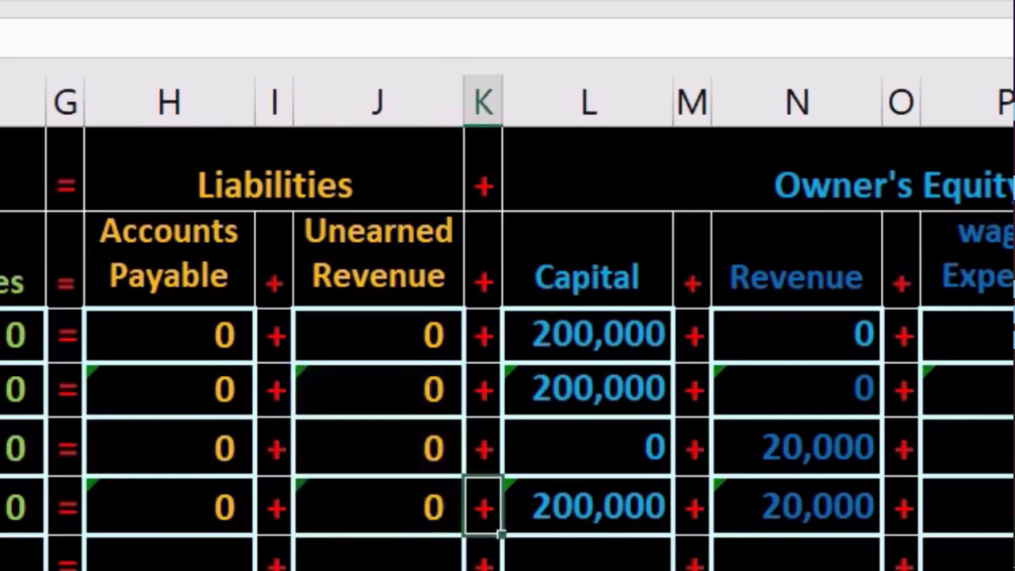
Calculate the wages Expense balance after transaction b in P6 with the formula =P4+P5.
key(Tab)
key(Tab)
key(Tab)
key(Tab)
key(Tab)
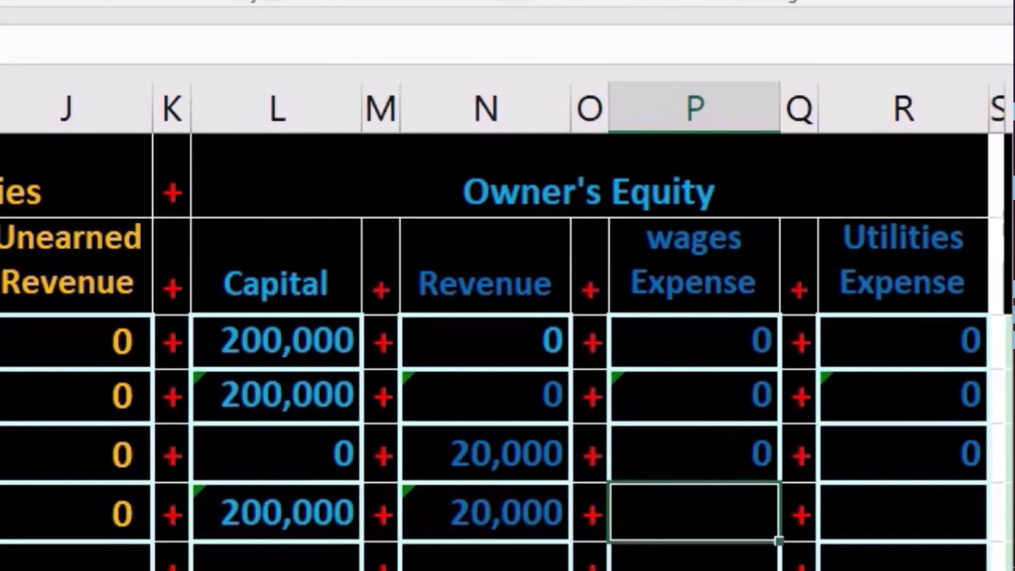
text(=)
key(Up)
key(Up)
text(+)
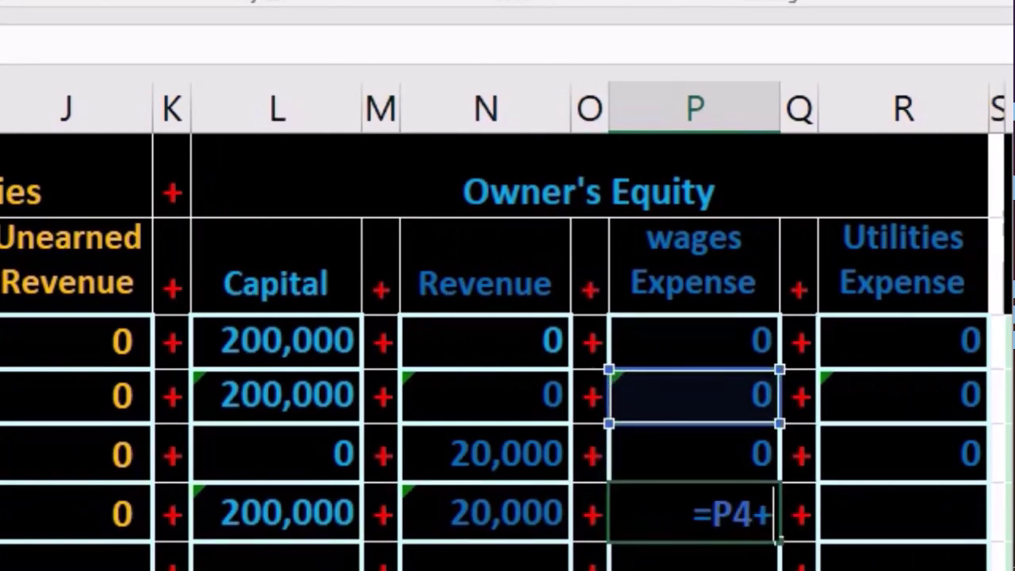
key(Up)
key(Tab)
Calculate the Utilities Expense balance after transaction b in R6 with the formula =R4+R5.
key(Tab)
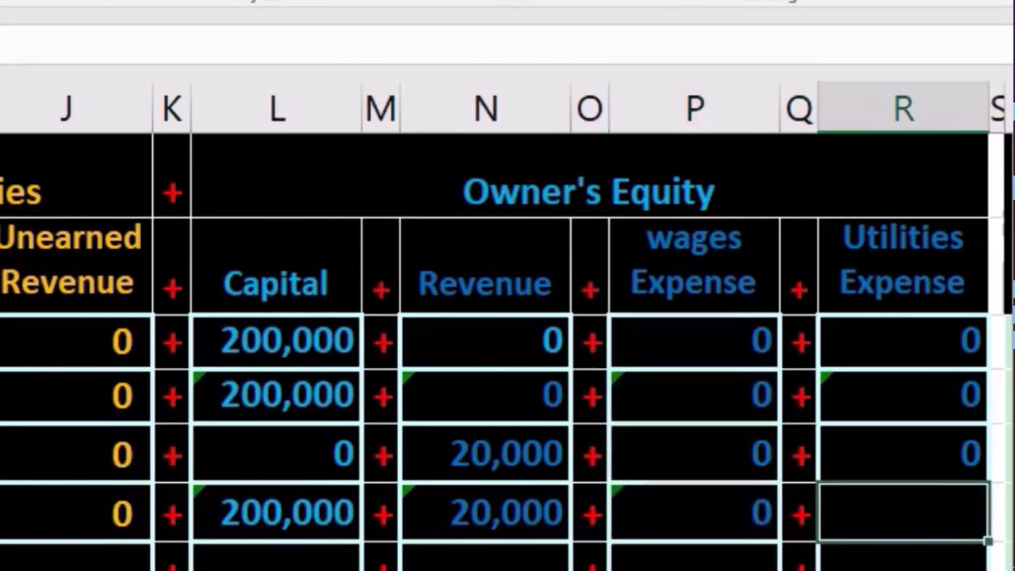
text(=)
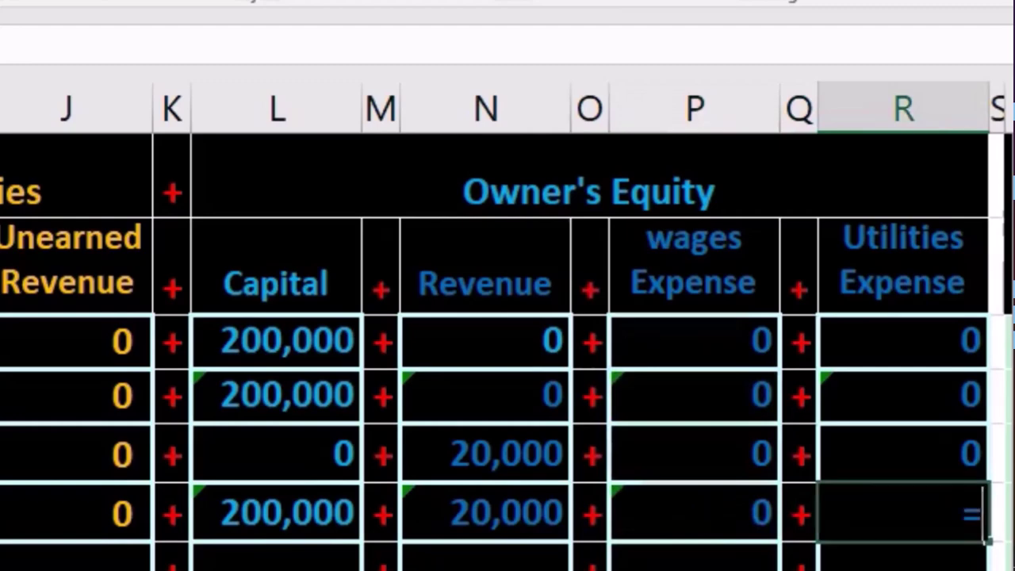
key(Up)
key(Up)
text(+)
key(Up)
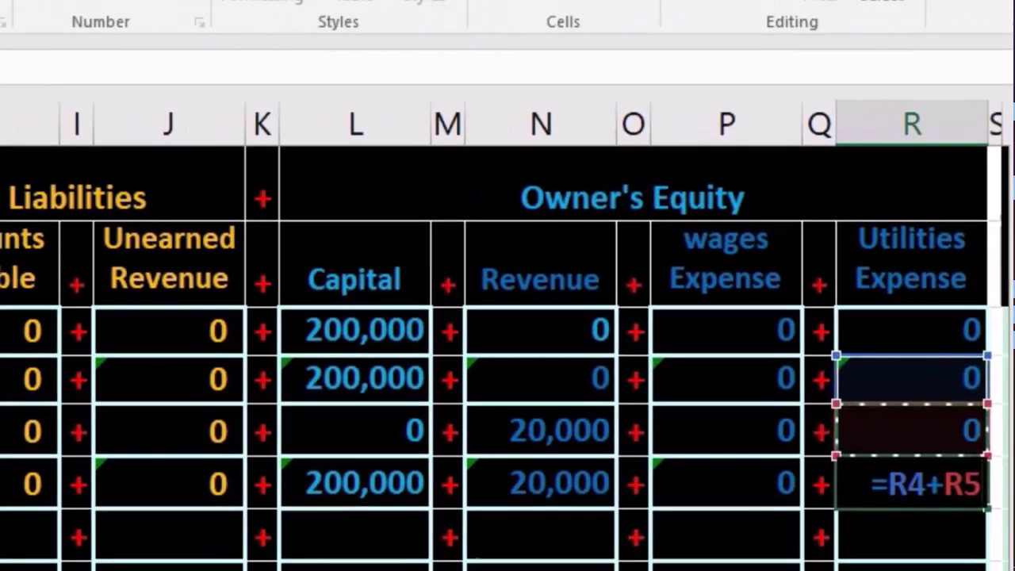
key(Return)
Review the entries and balances recorded for transactions a and b, and the transaction list below the worksheet.
click(213, 409)
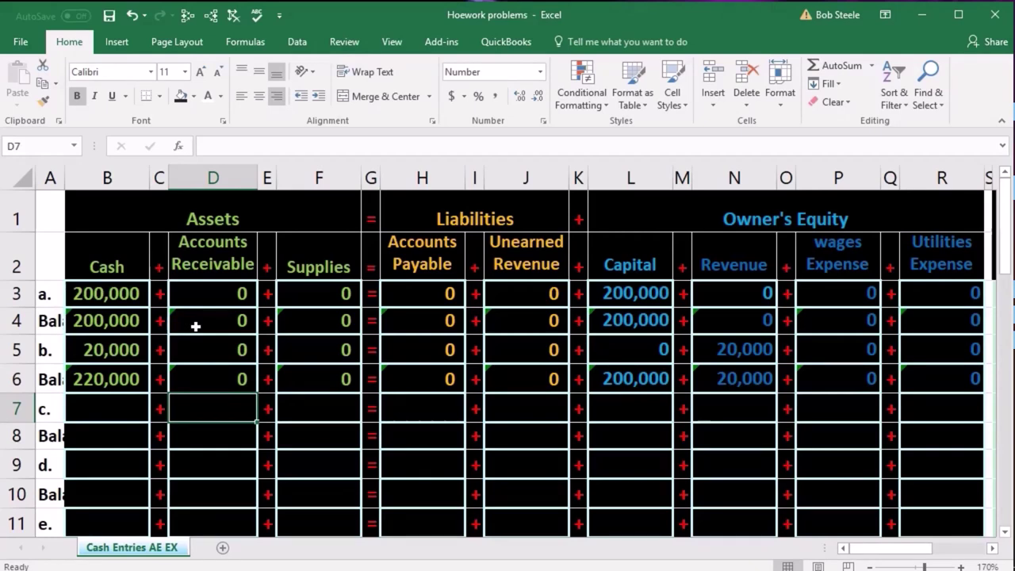
drag(195, 325, 193, 342)
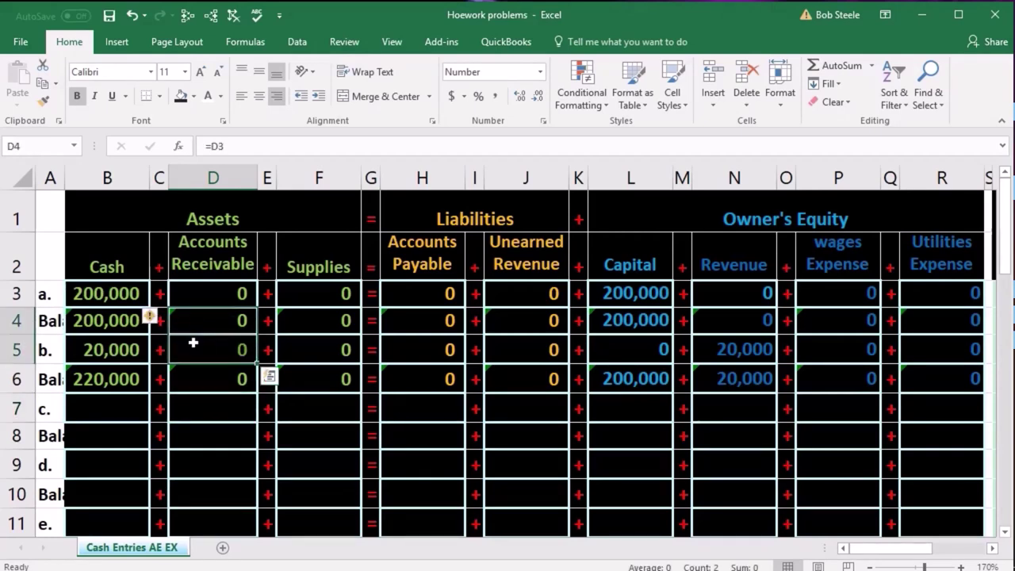
click(139, 401)
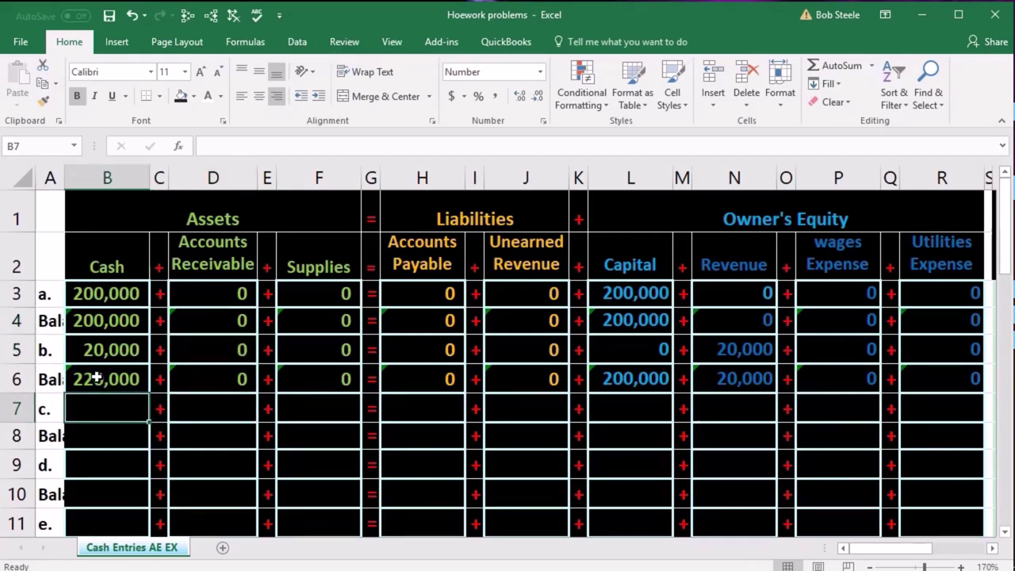
drag(91, 349, 930, 301)
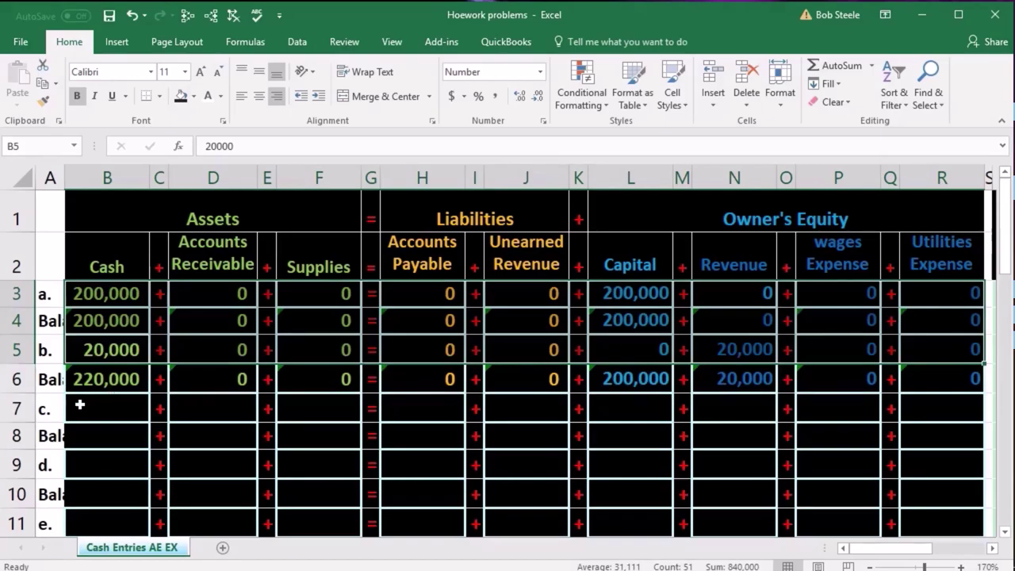
drag(77, 381, 891, 407)
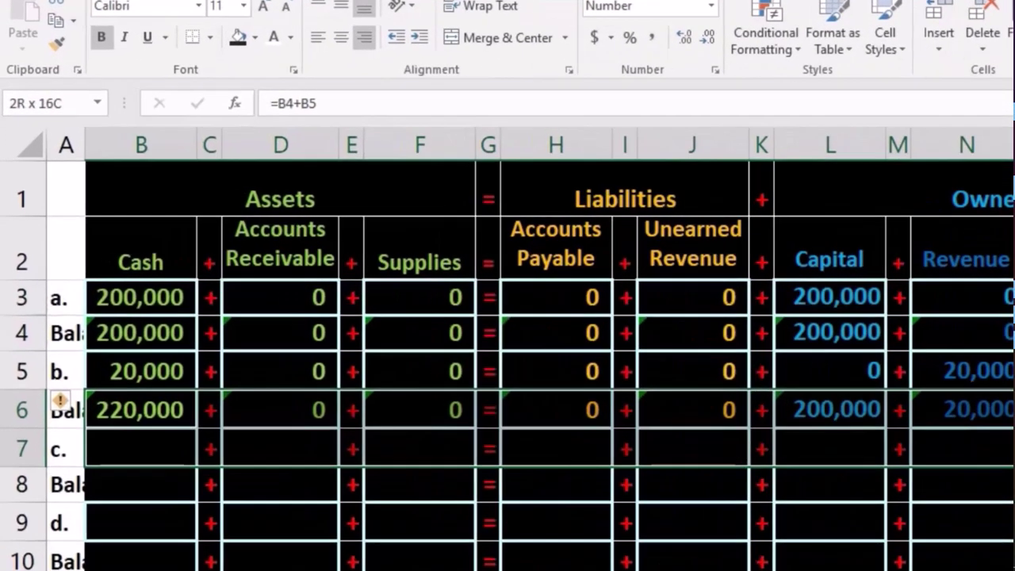
drag(1014, 449, 1014, 489)
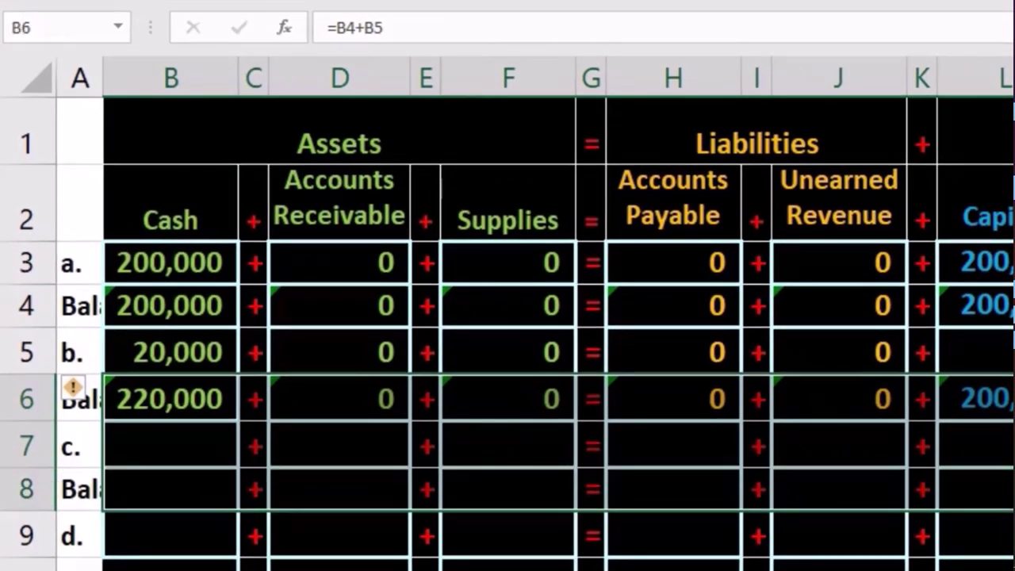
scroll(863, 551, down, 2)
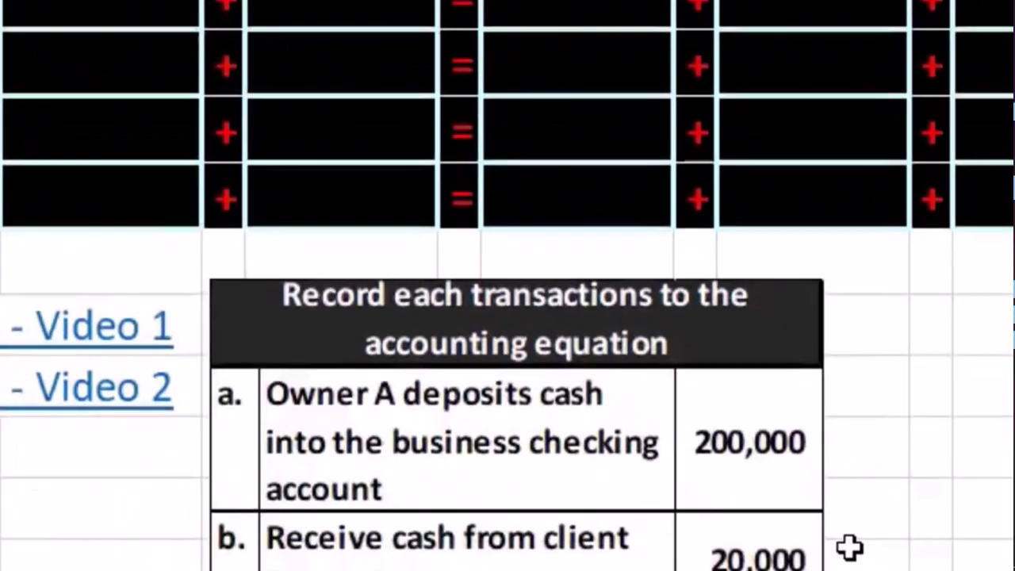
scroll(848, 546, down, 1)
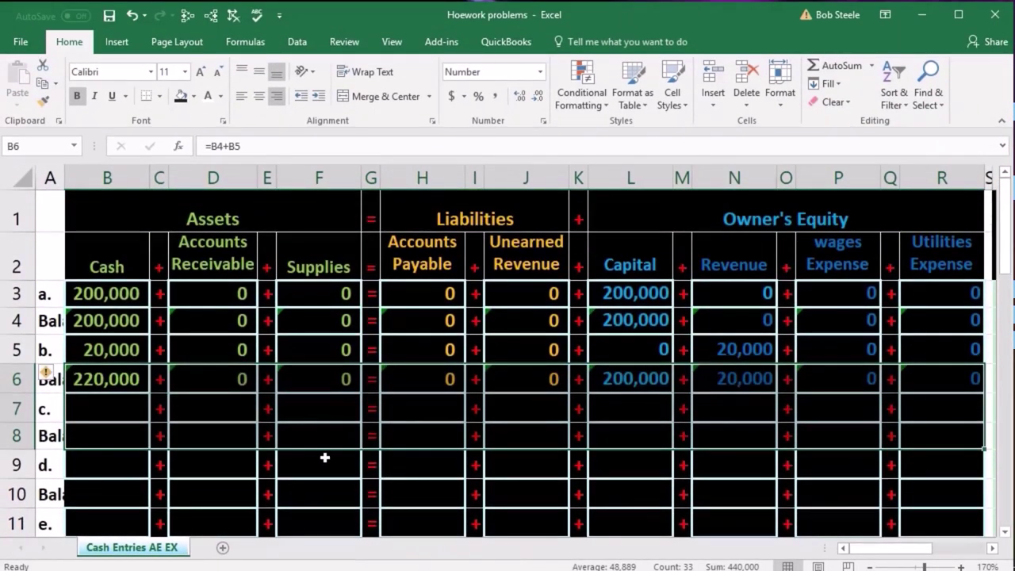
Record the cash paid to employees in transaction c by entering -1200 for Cash in B7.
click(110, 409)
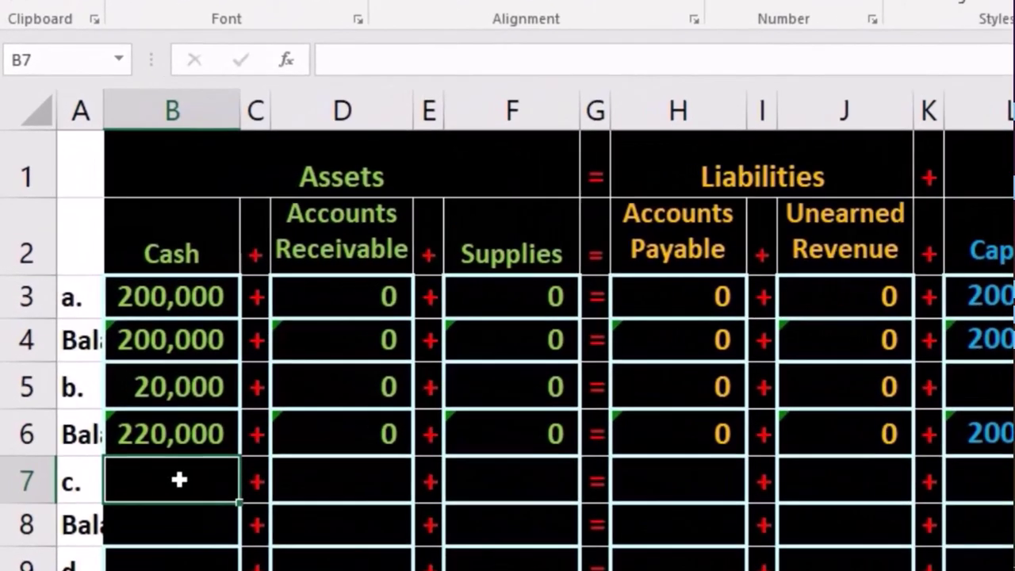
scroll(111, 407, down, 3)
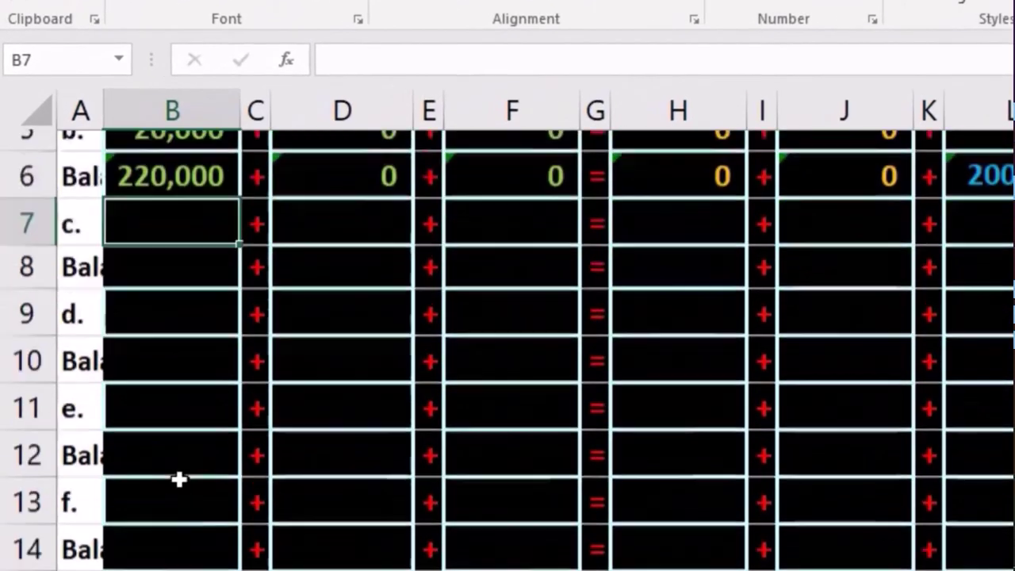
scroll(182, 483, down, 1)
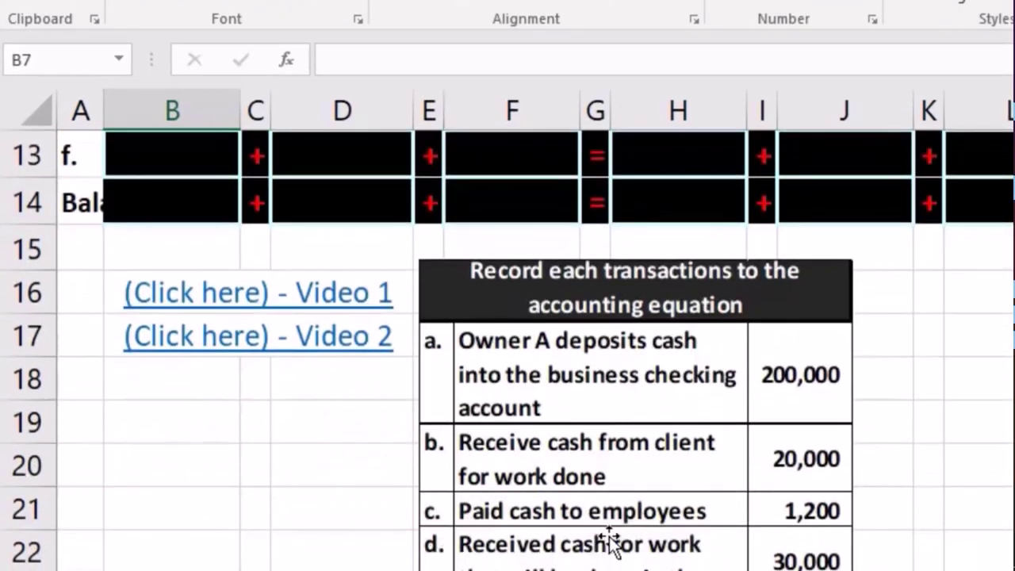
scroll(611, 543, up, 4)
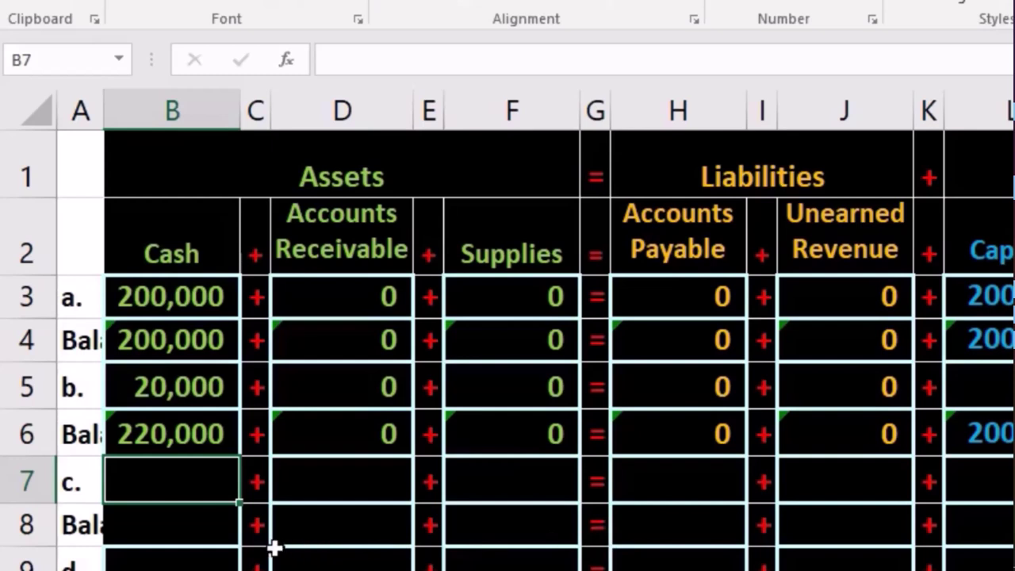
text(-)
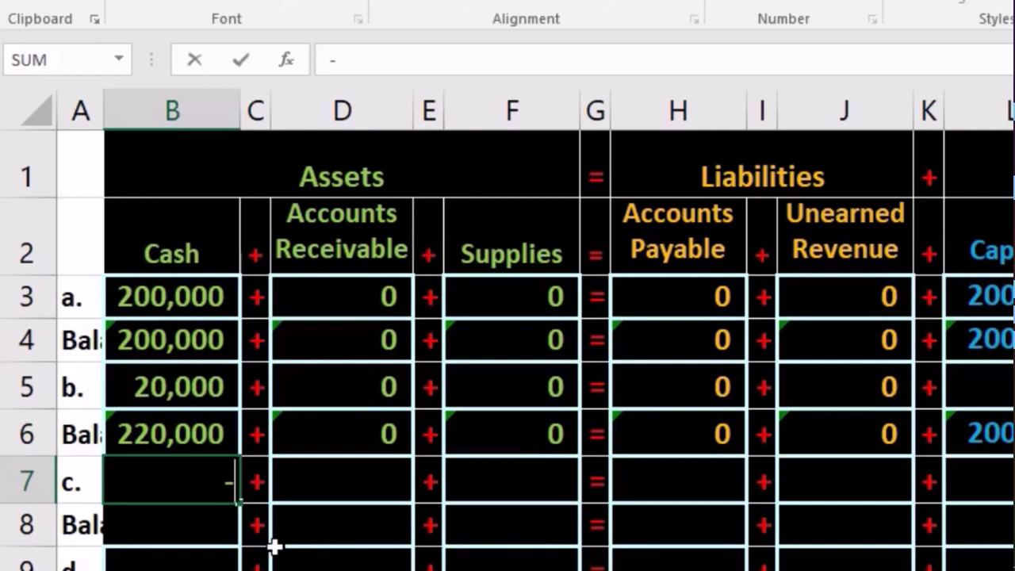
text(1200)
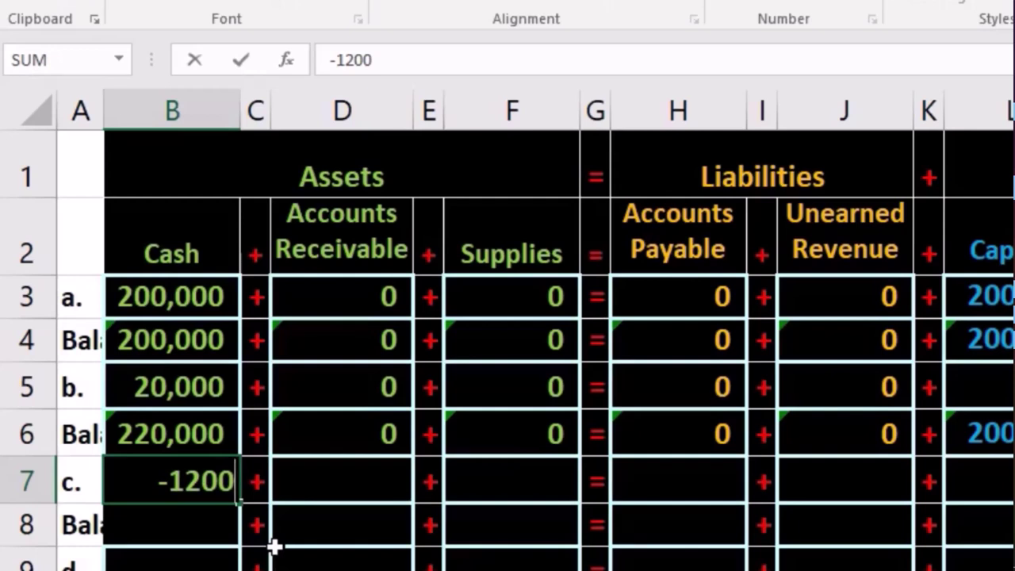
key(Return)
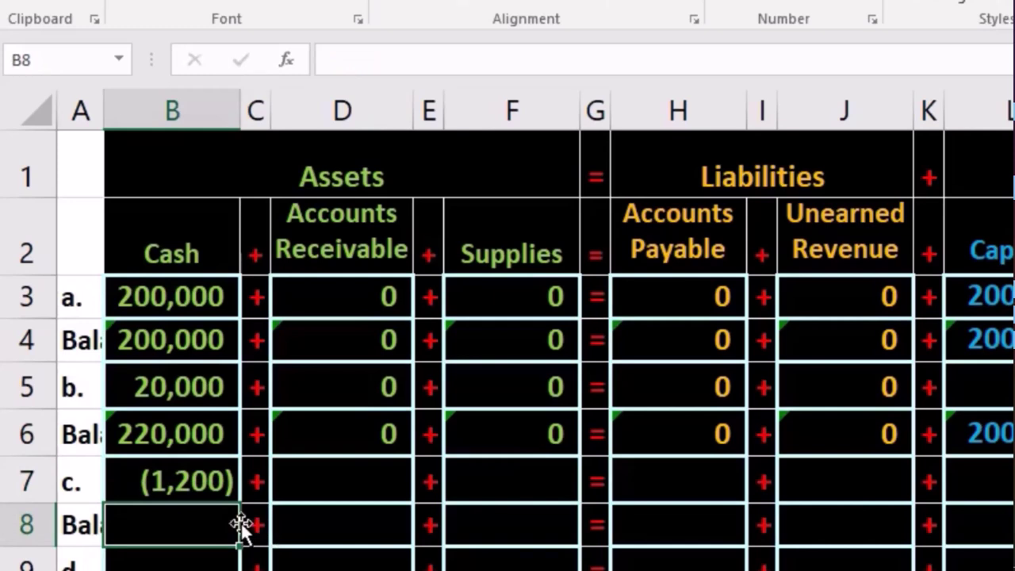
Record the wages expense for transaction c by entering -1200 under wages Expense in P7.
scroll(238, 519, down, 2)
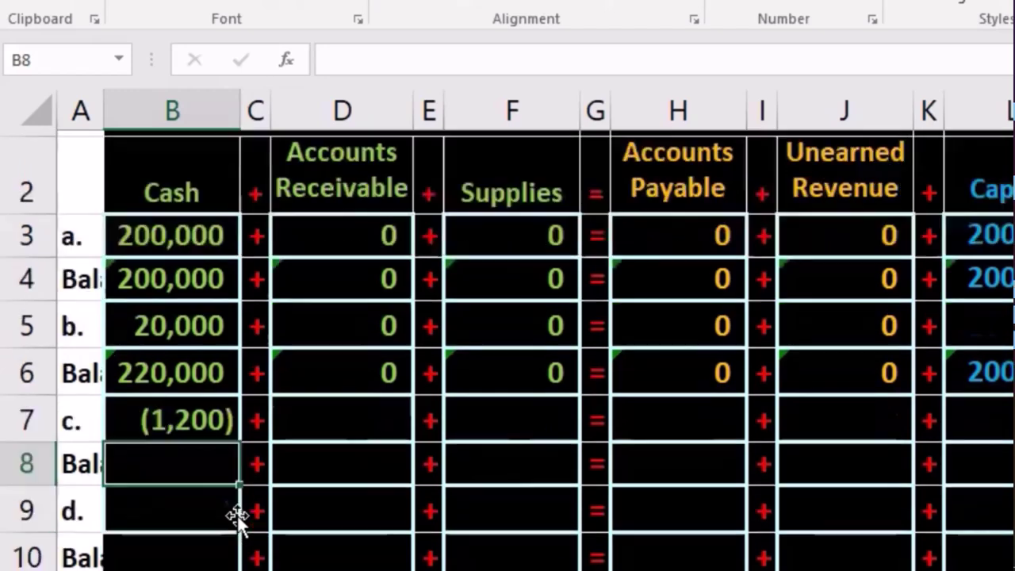
scroll(238, 519, up, 2)
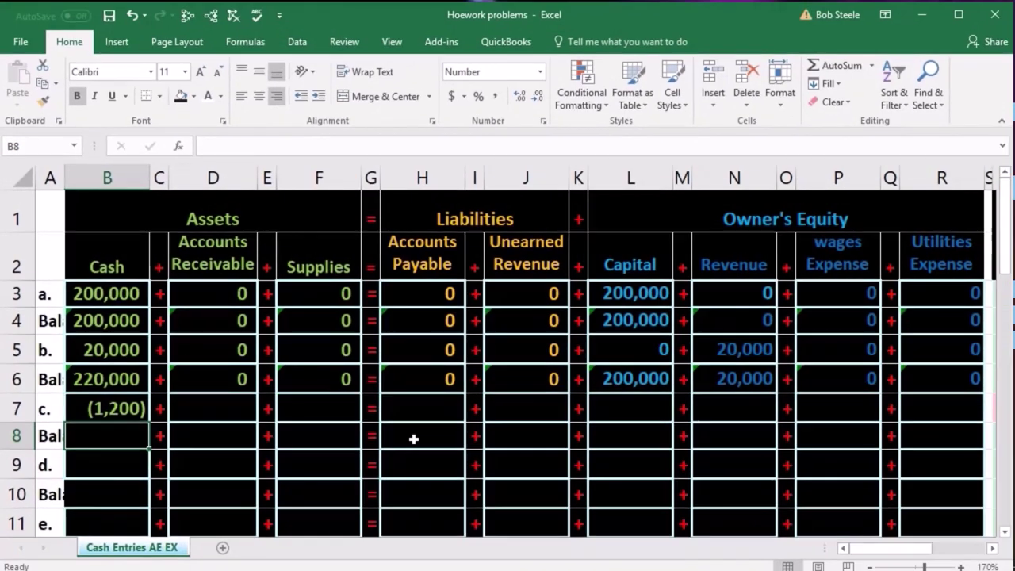
click(130, 404)
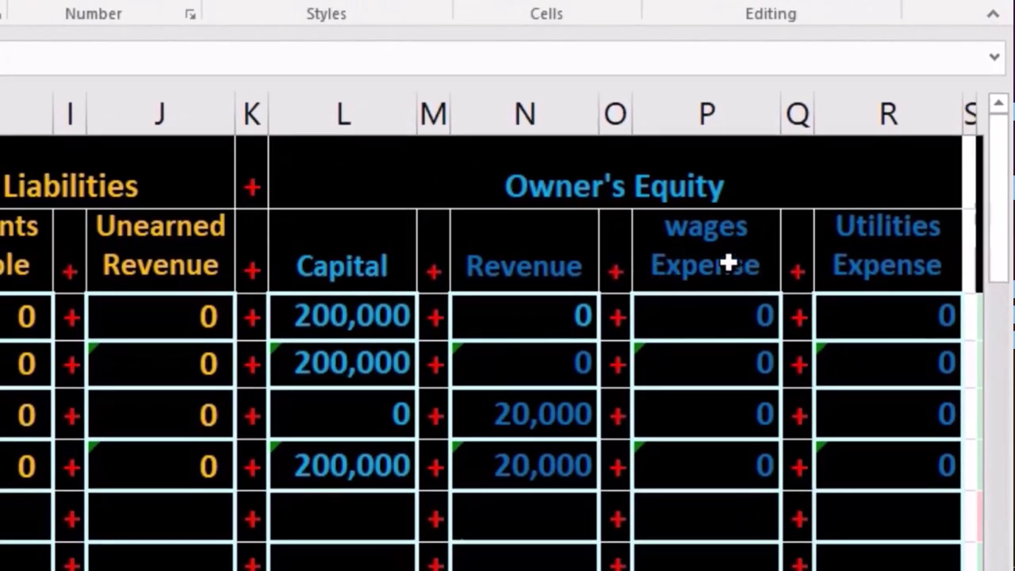
click(701, 506)
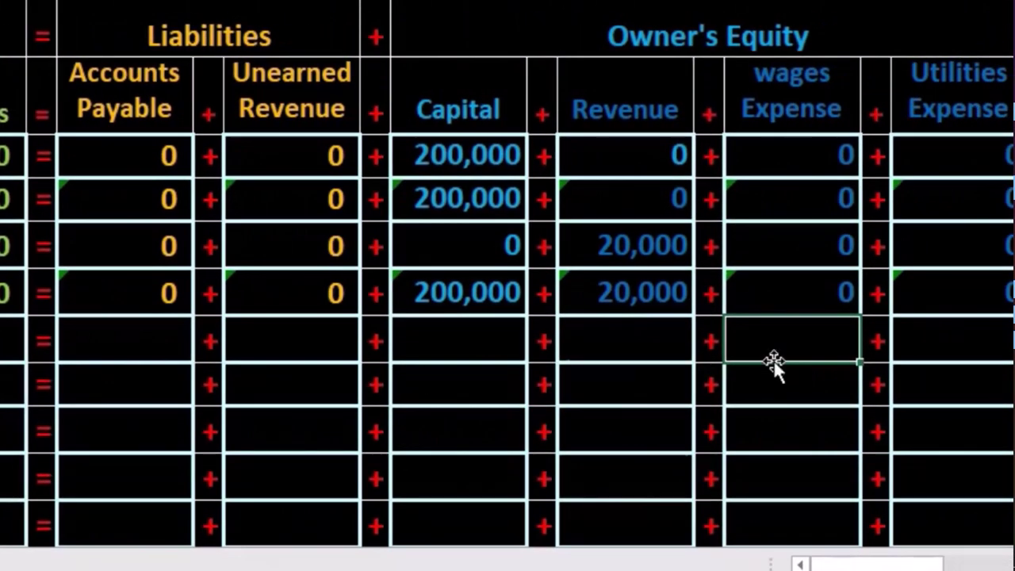
double_click(773, 360)
text(-12)
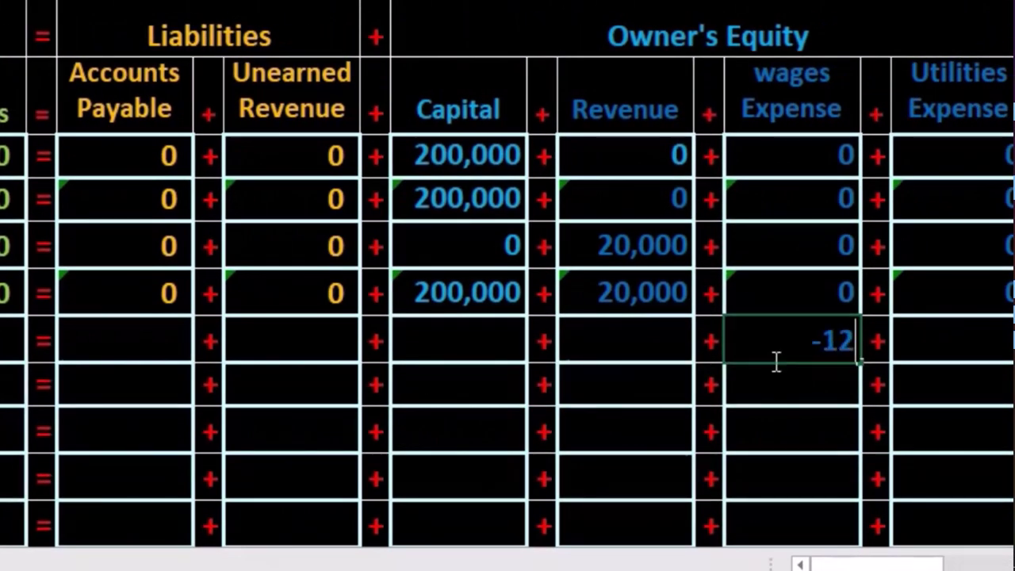
text(00)
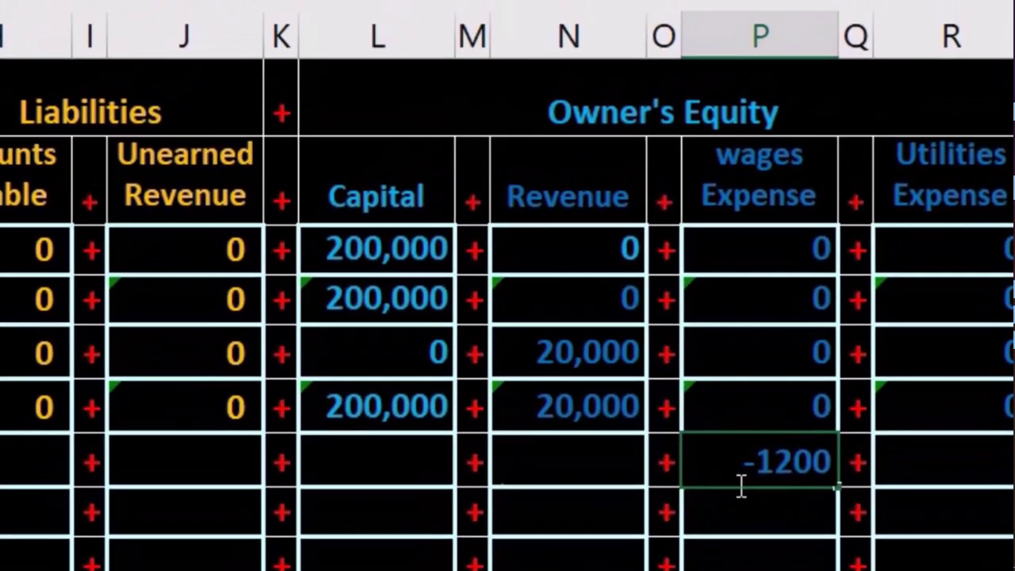
key(Return)
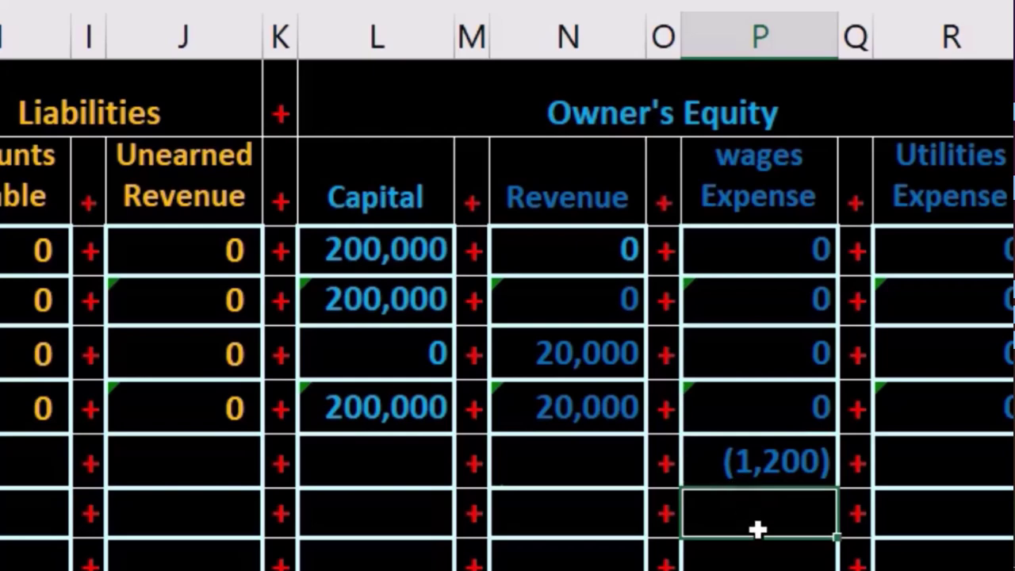
click(756, 456)
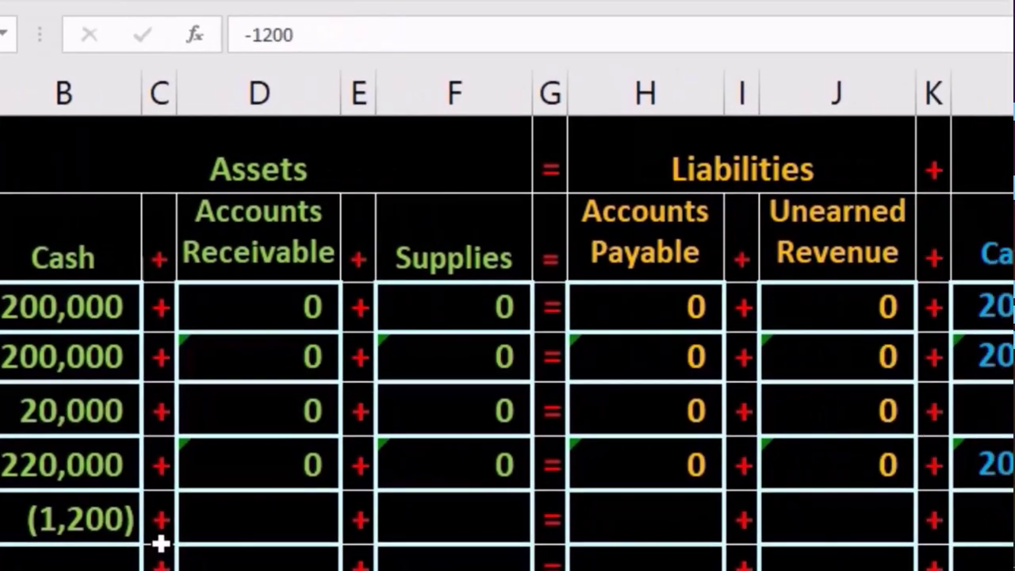
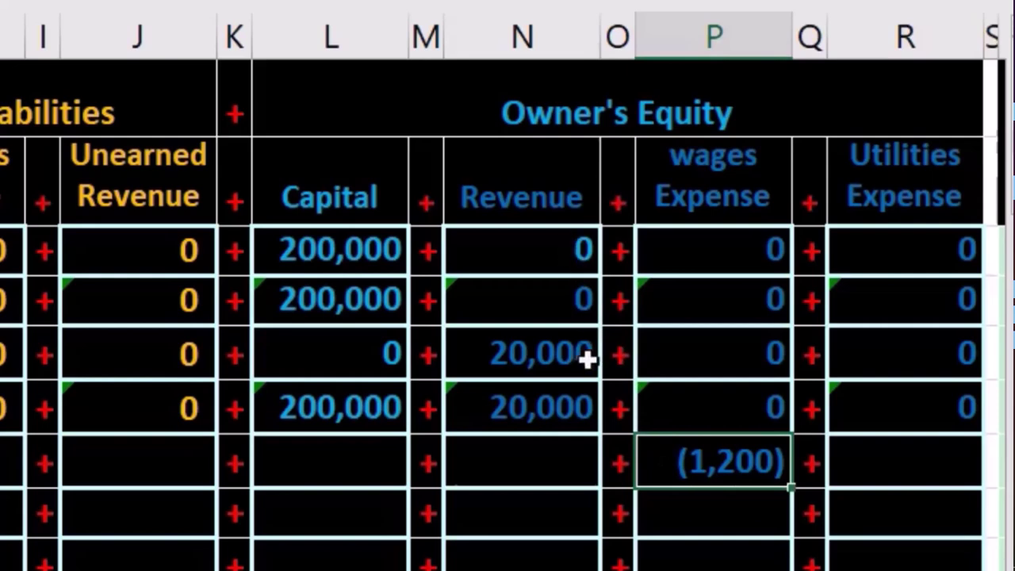
Compare Total Assets with Total Liabilities and Equity for transaction c in the check columns of row 7.
click(551, 462)
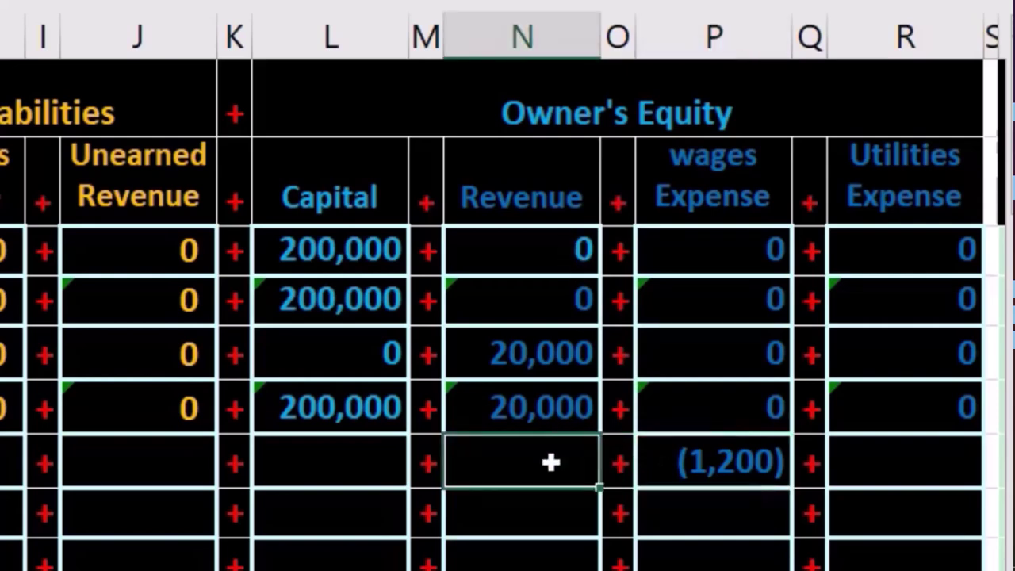
key(Right)
key(Right)
key(Right)
key(Right)
key(Right)
key(Right)
key(Right)
key(Right)
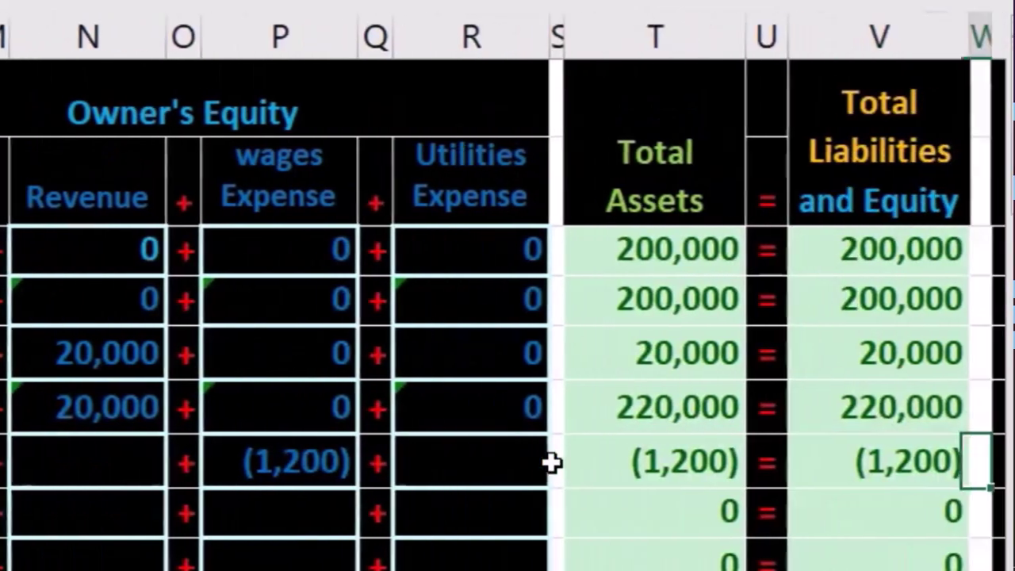
key(Left)
key(Left)
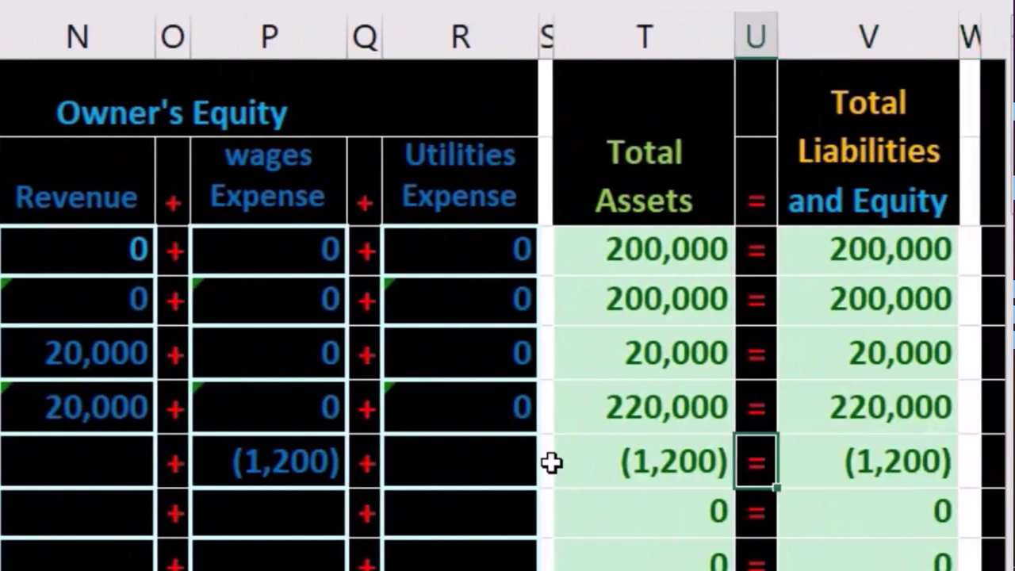
key(Right)
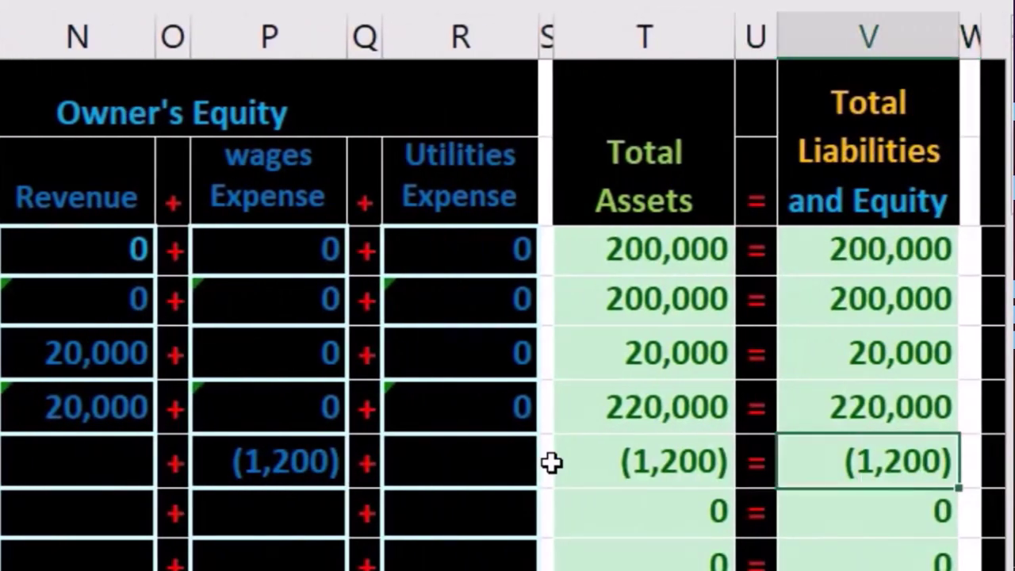
key(Left)
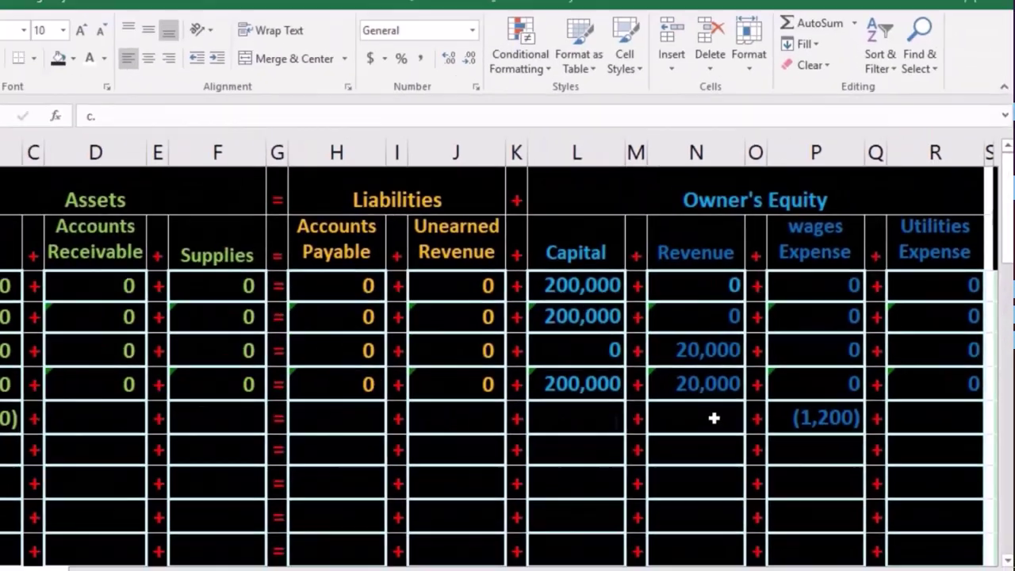
Enter 0 for Accounts Receivable in D7 and for Supplies in F7 in the transaction c row.
key(Right)
key(Right)
key(Right)
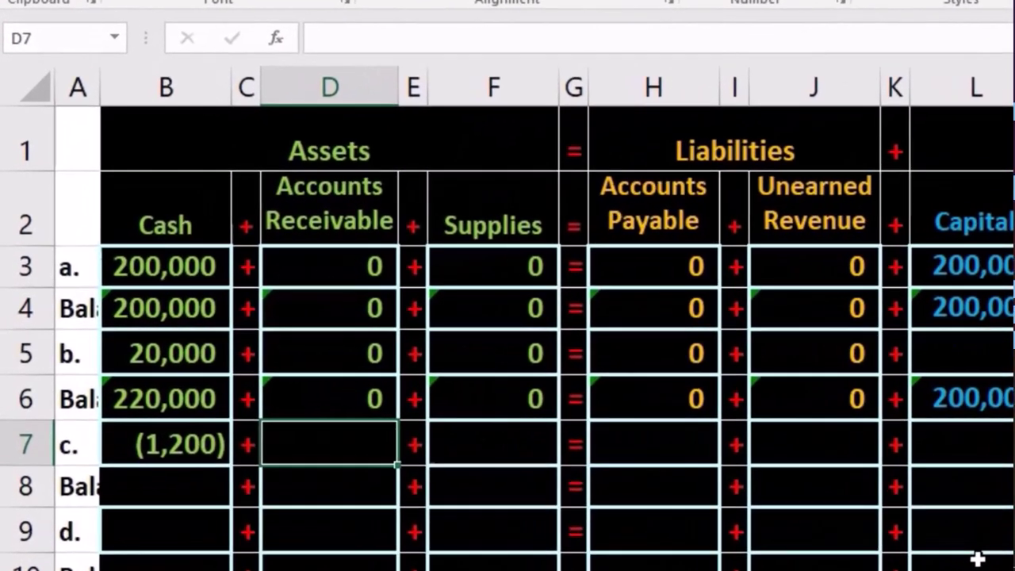
text(0)
key(Right)
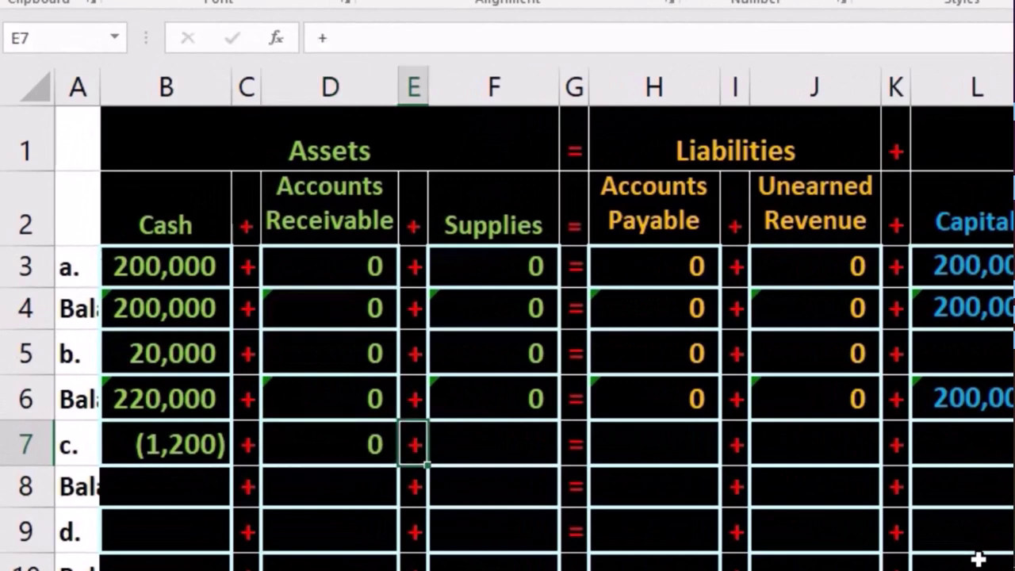
key(Right)
text(0)
key(Right)
key(Right)
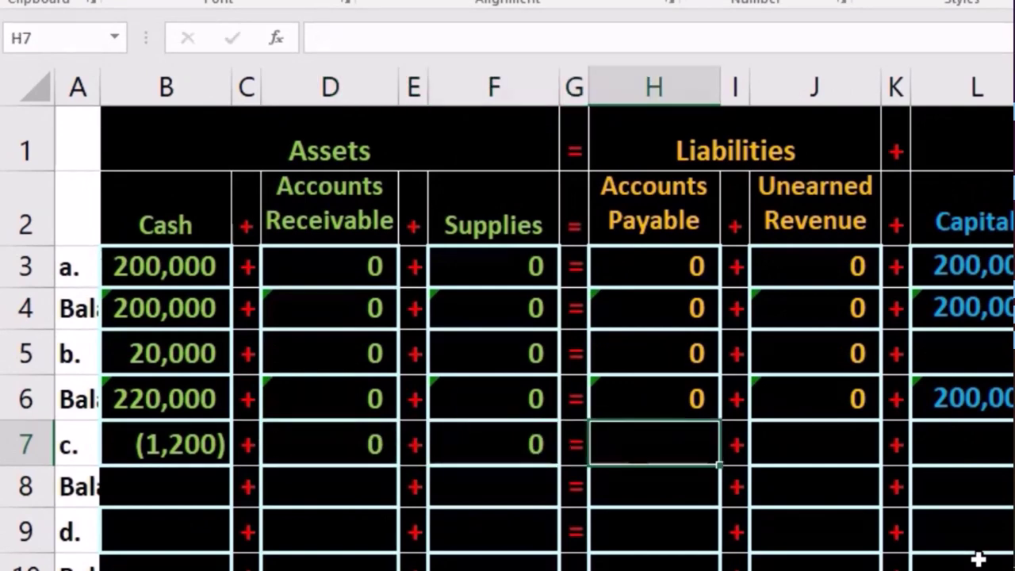
Enter 0 for Accounts Payable in H7 and for Unearned Revenue in J7 in the transaction c row.
text(0)
key(Right)
key(Right)
text(0)
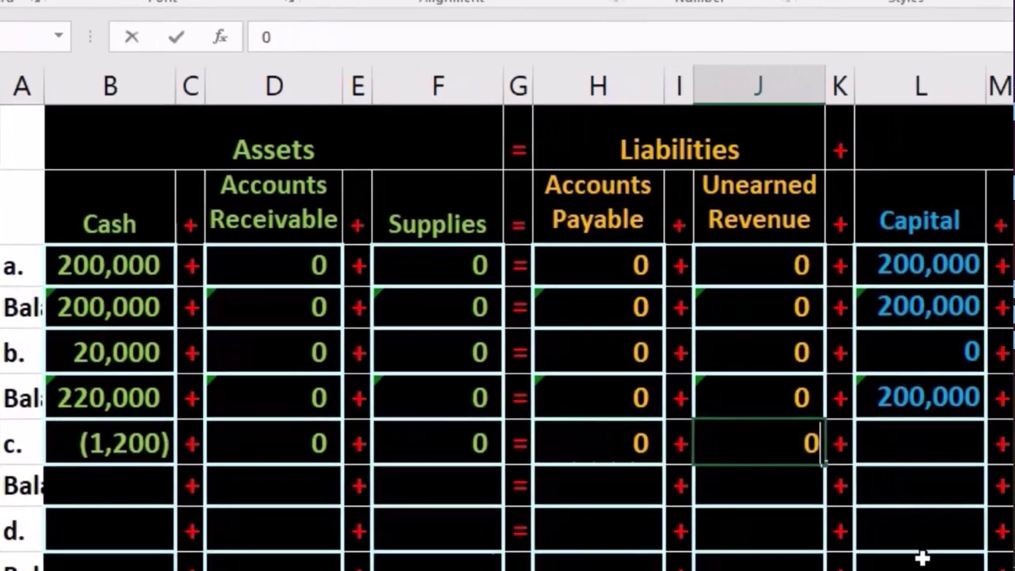
key(Right)
key(Right)
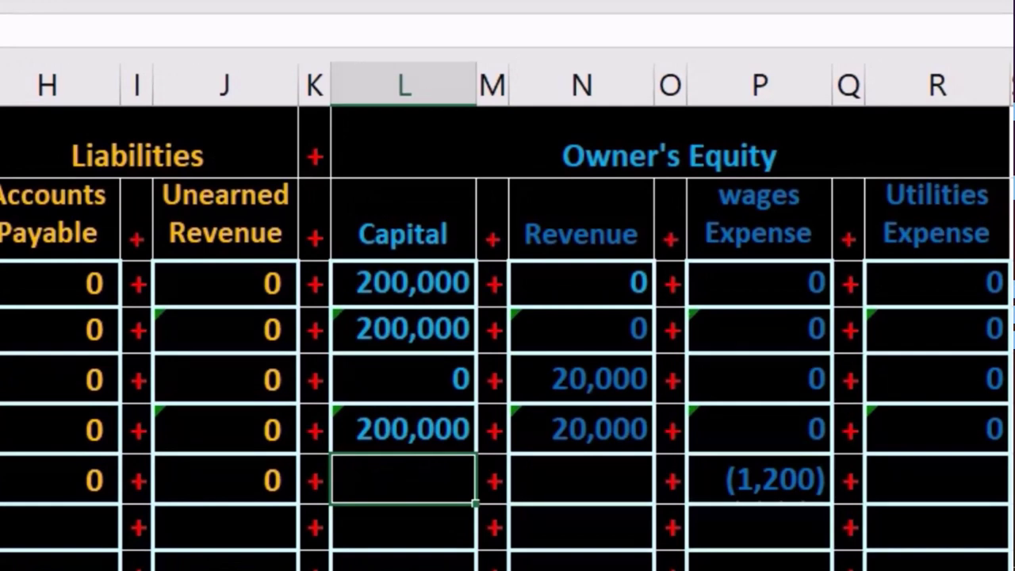
Enter 0 for Capital in L7, Revenue in N7 and Utilities Expense in R7 in the transaction c row.
key(ctrl+v)
click(582, 480)
key(ctrl+v)
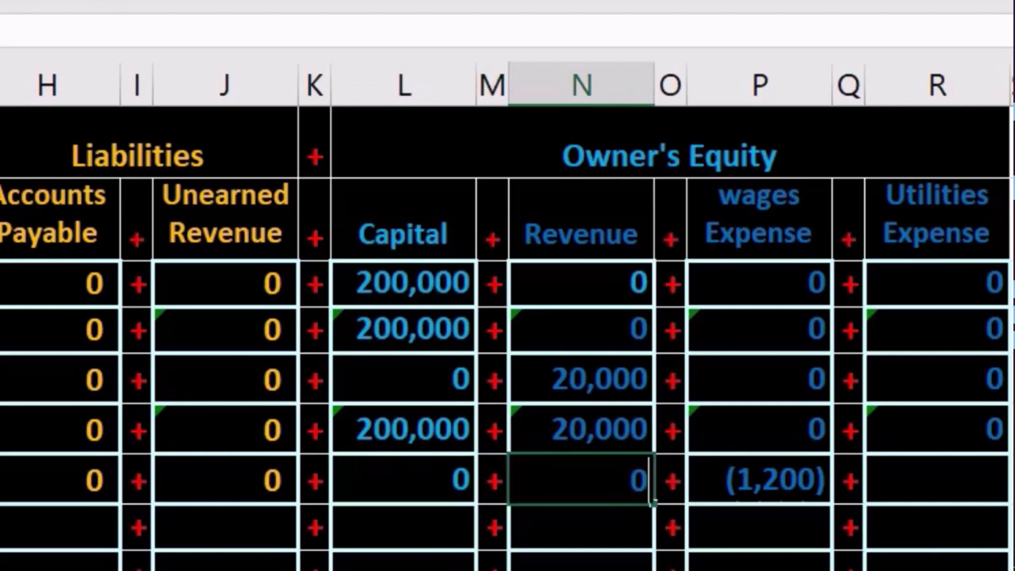
key(Right)
key(Right)
key(Right)
key(Right)
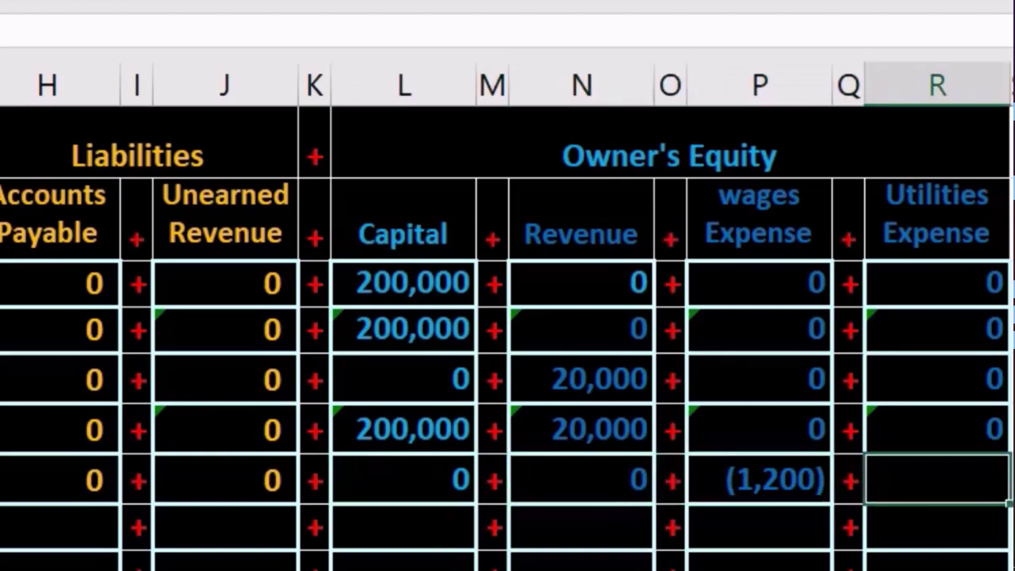
text(0)
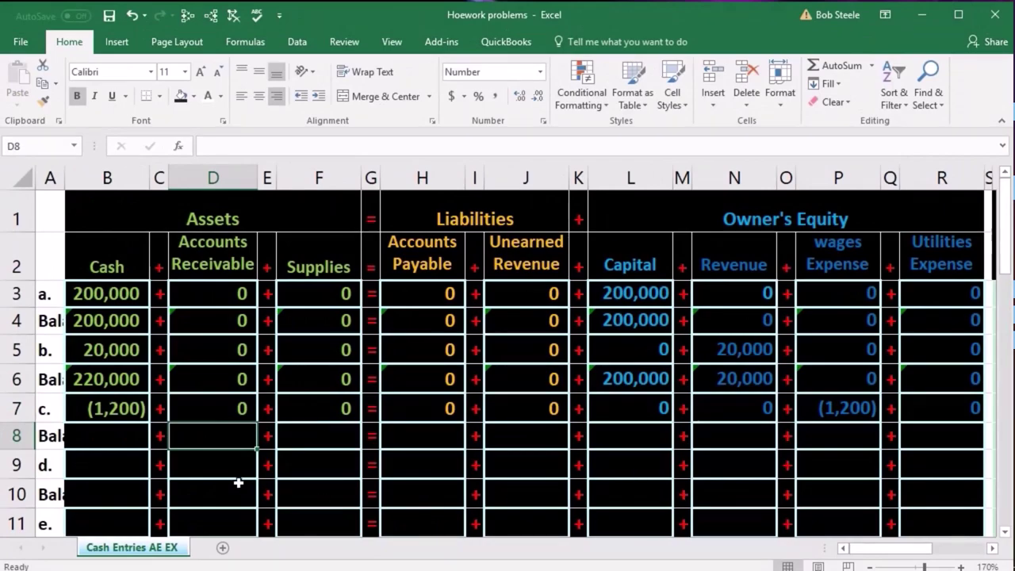
Review the row 6 balances and transaction c, and subtract 1200 from 220,000 in Calculator to check the new Cash balance.
drag(53, 379, 740, 381)
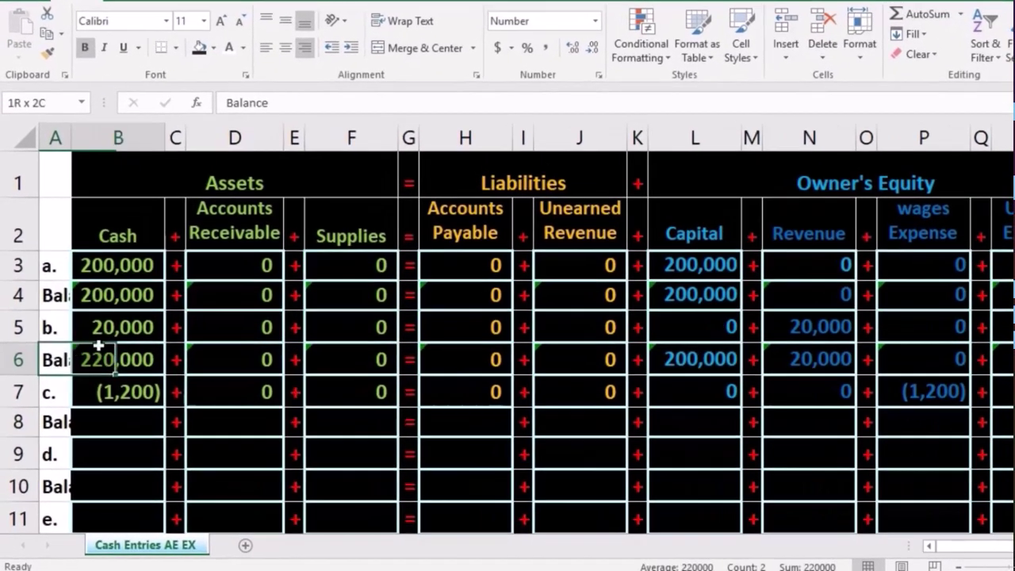
drag(976, 320, 1011, 357)
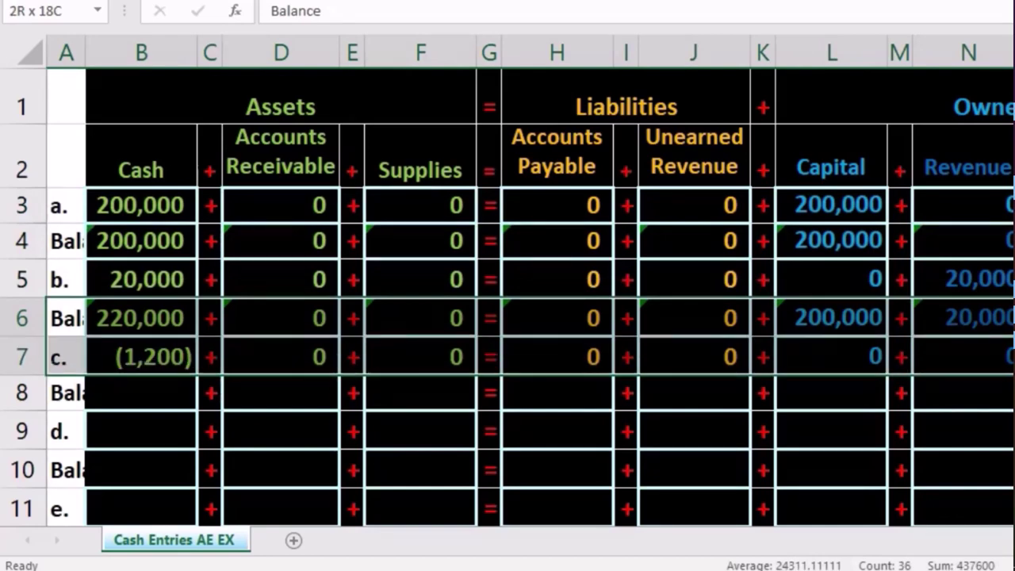
key(shift+Down)
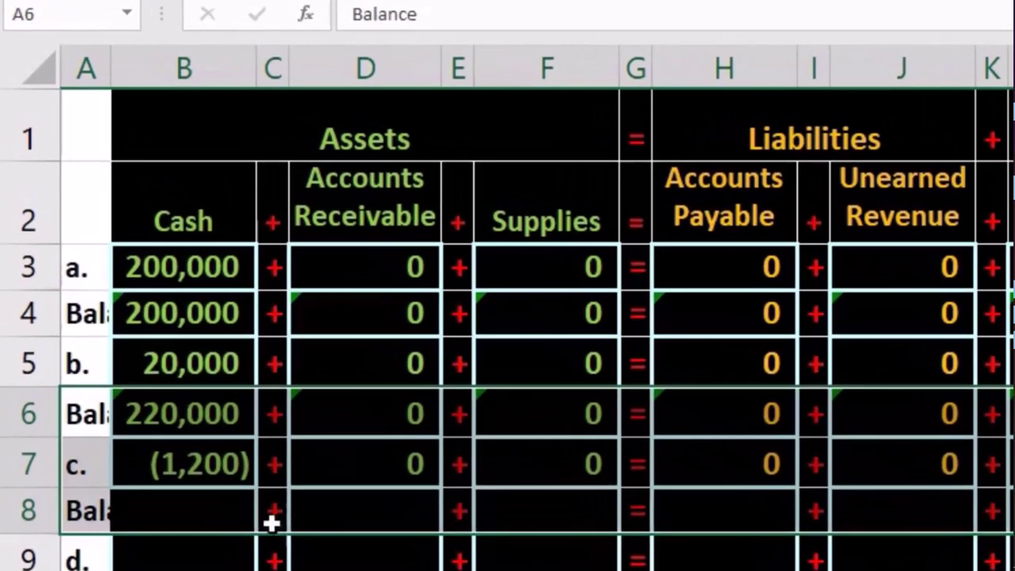
click(139, 397)
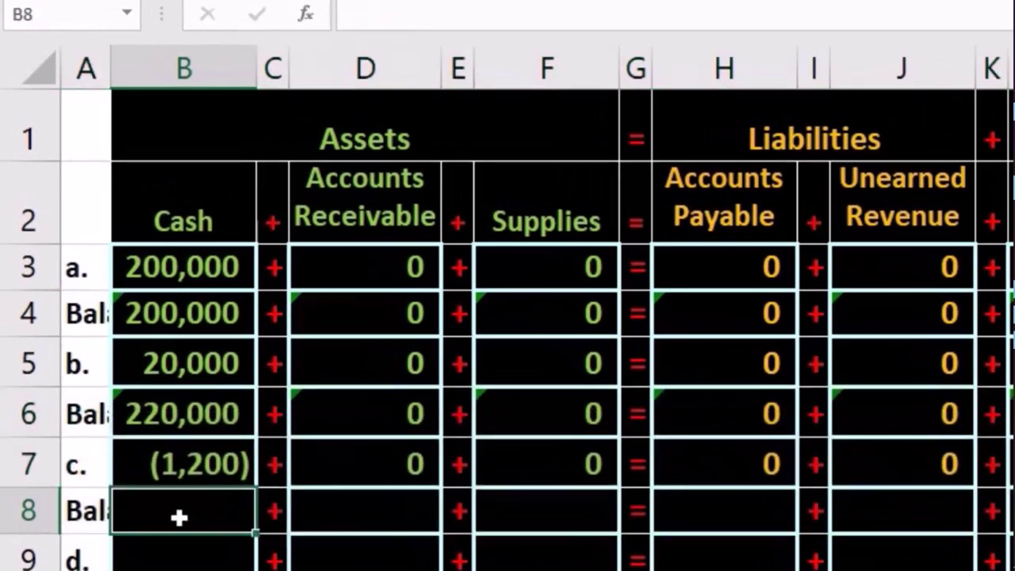
key(alt+Tab)
drag(428, 3, 753, 23)
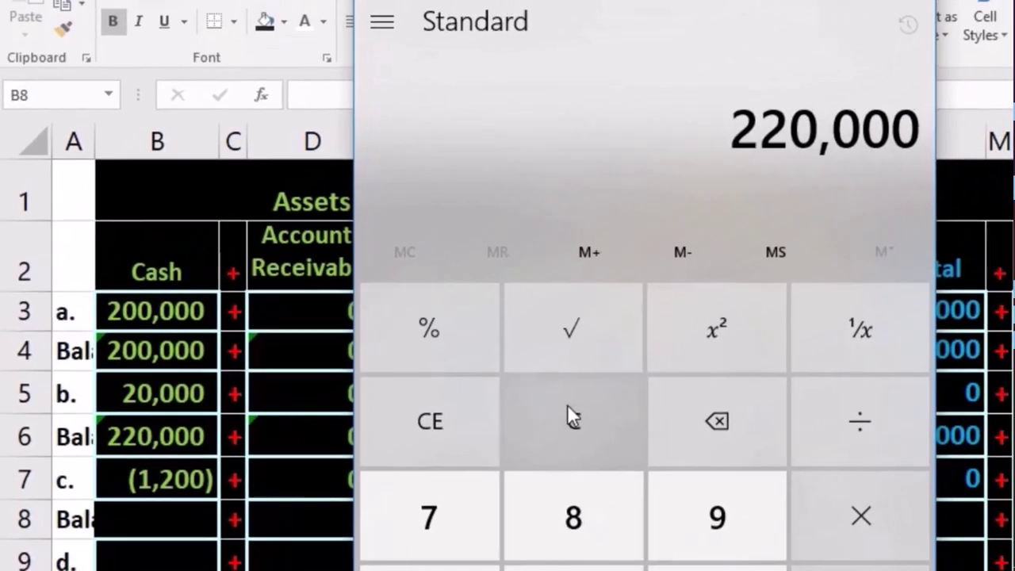
key(minus)
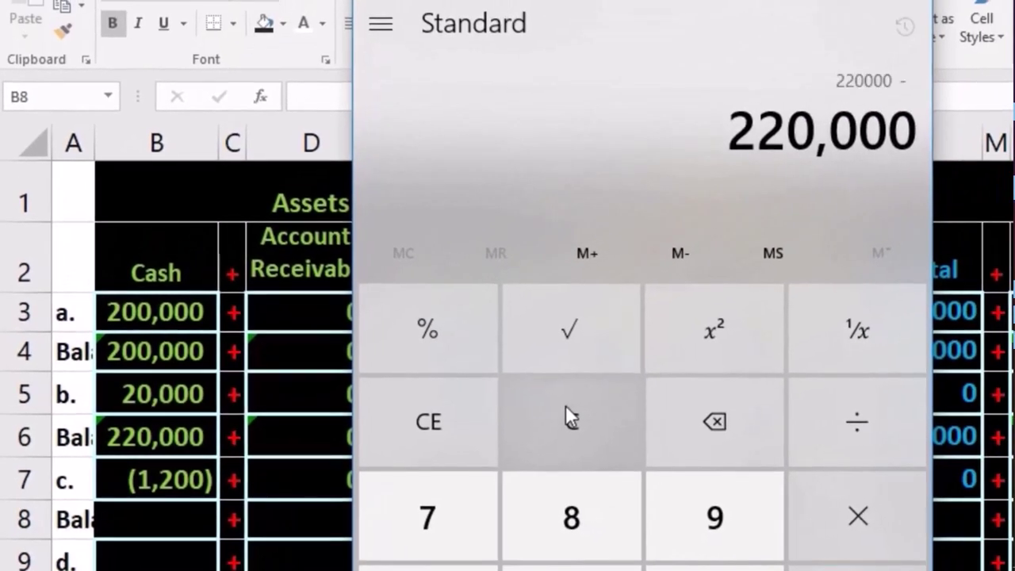
text(1200)
key(Return)
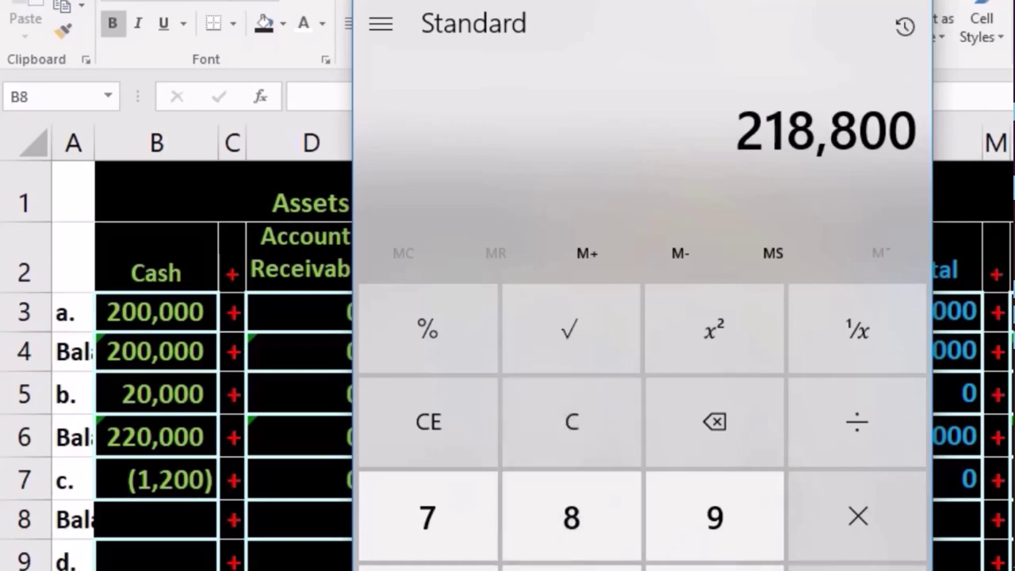
click(803, 7)
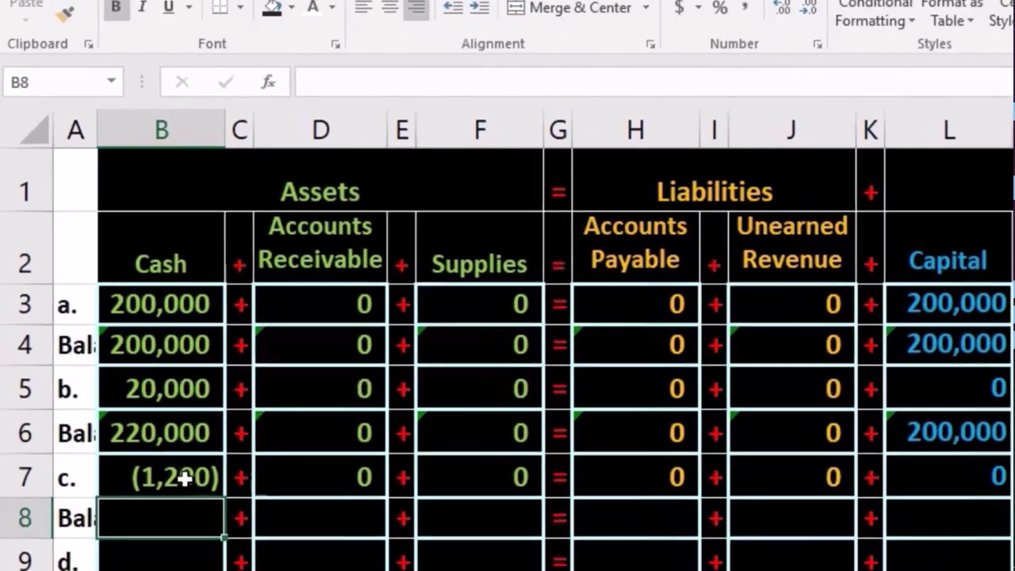
Calculate the Cash balance after transaction c in B8 with the formula =B6+B7.
click(166, 480)
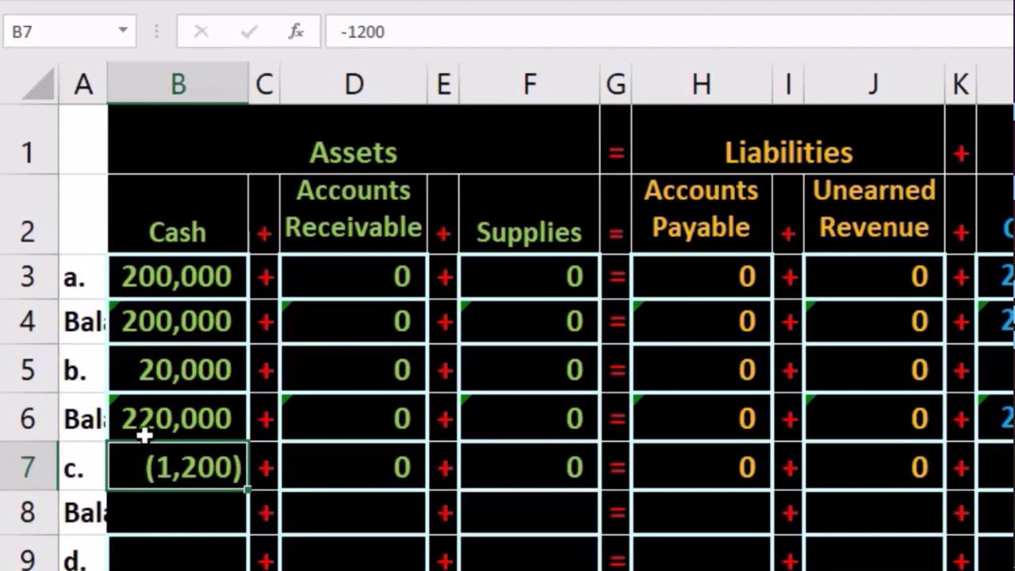
drag(145, 422, 145, 460)
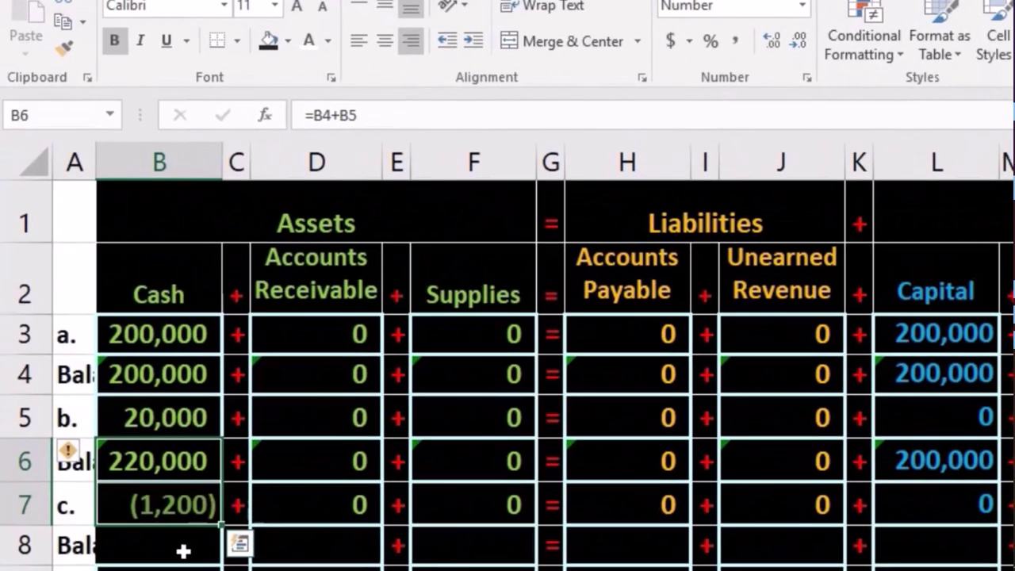
click(181, 550)
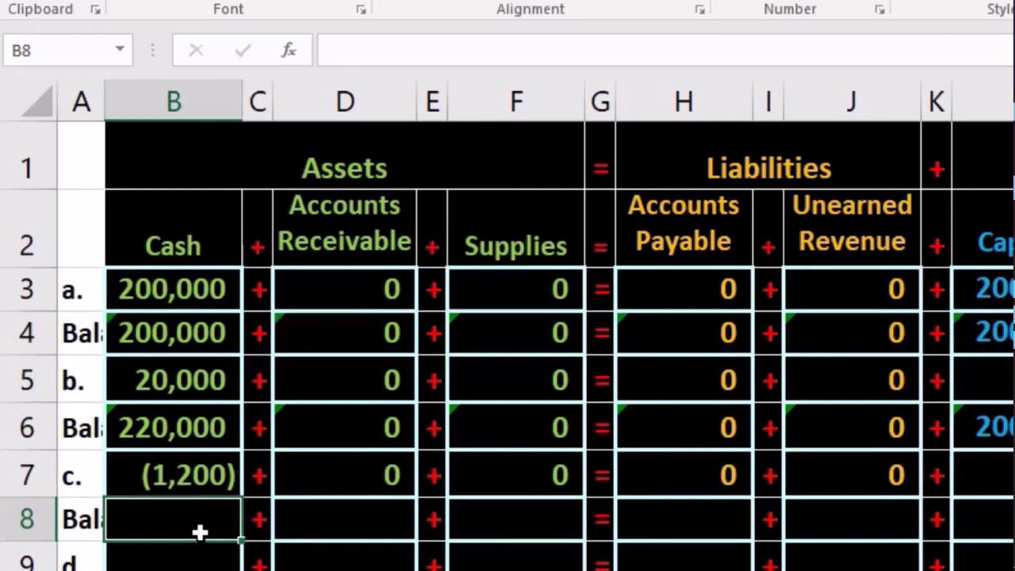
text(=)
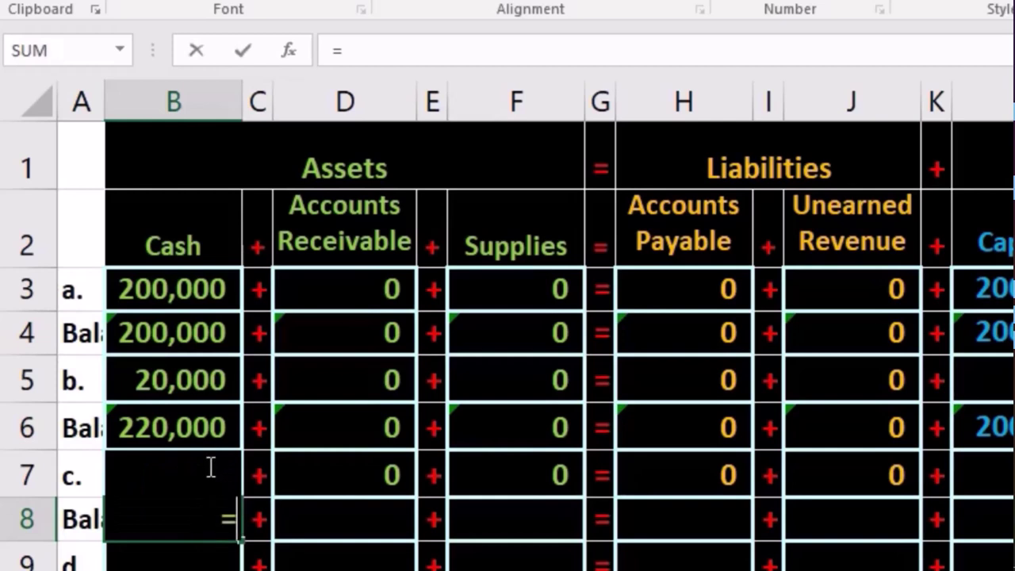
click(197, 432)
text(+)
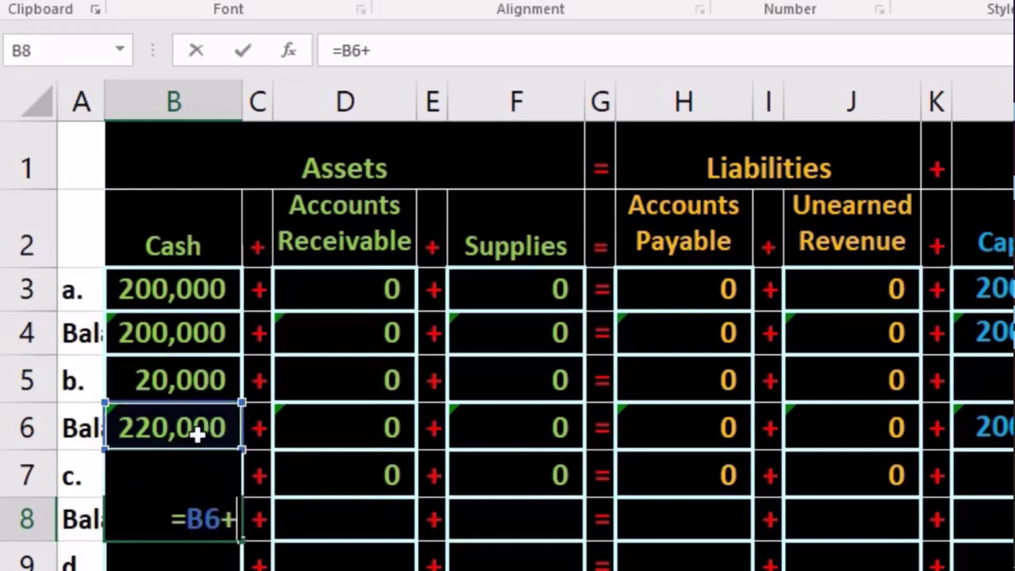
key(Up)
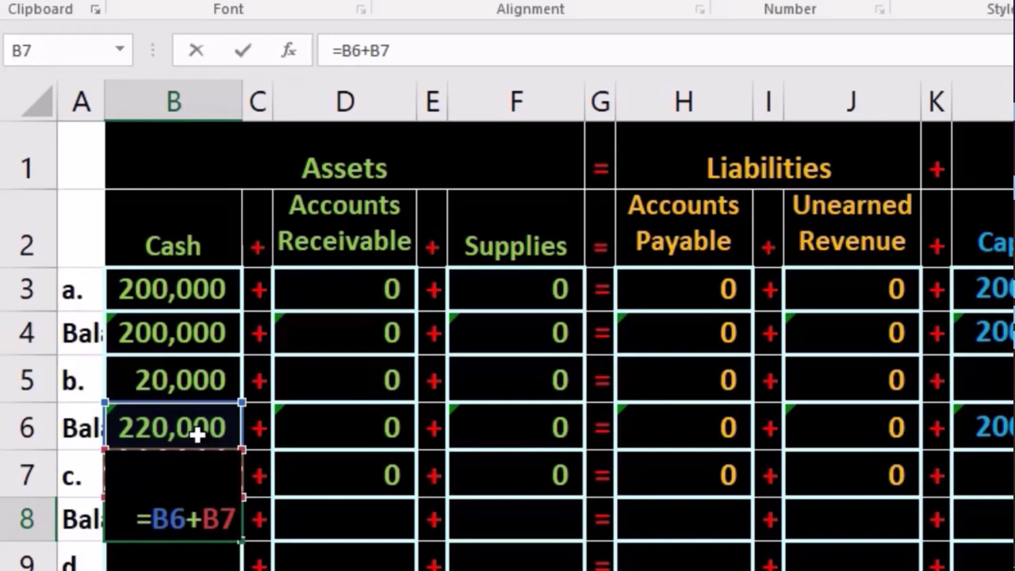
key(Return)
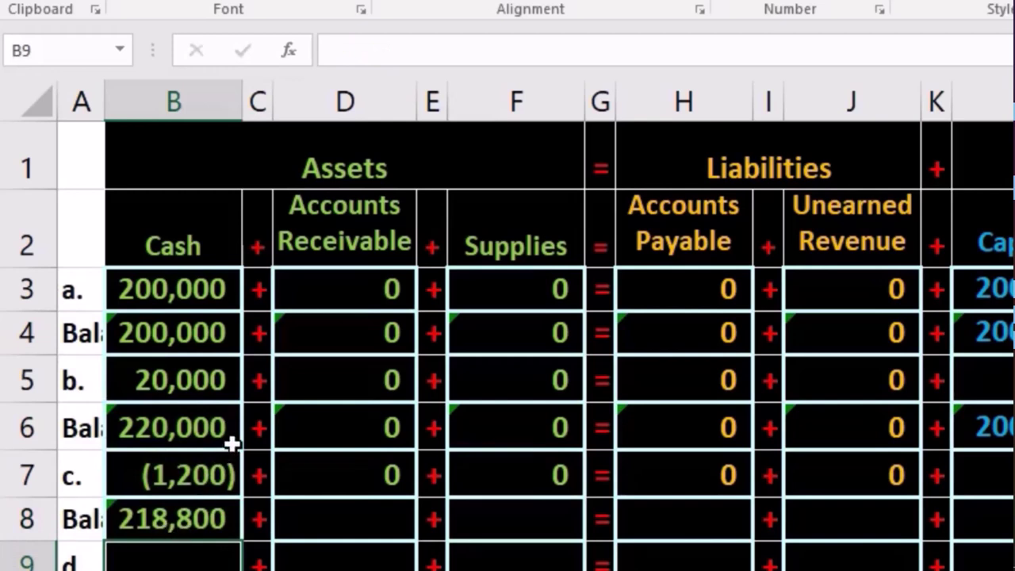
Replace the Cash balance formula in B8 with =SUM(B6:B7) and check it against the selected source cells.
click(208, 515)
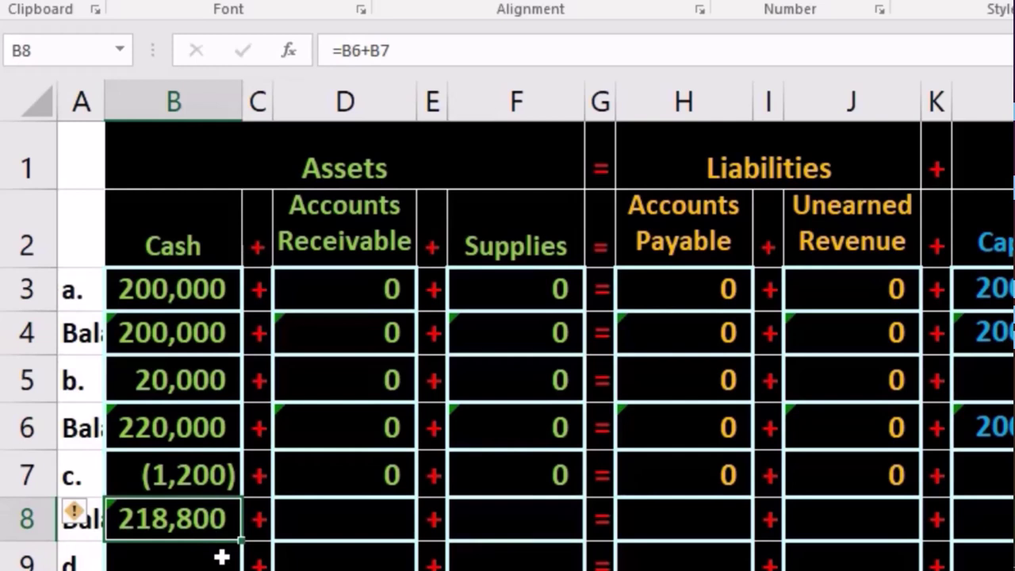
key(Delete)
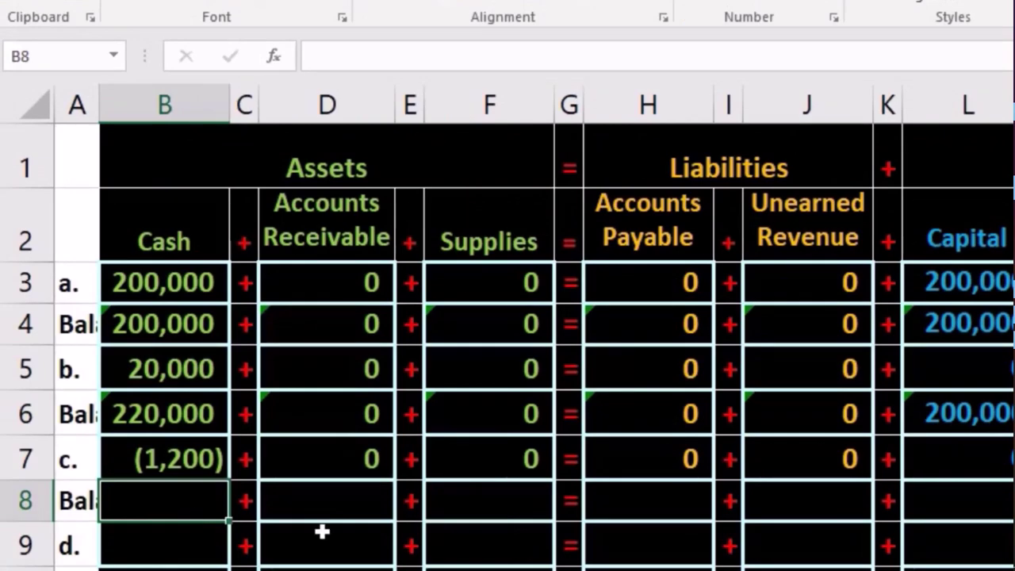
text(=su)
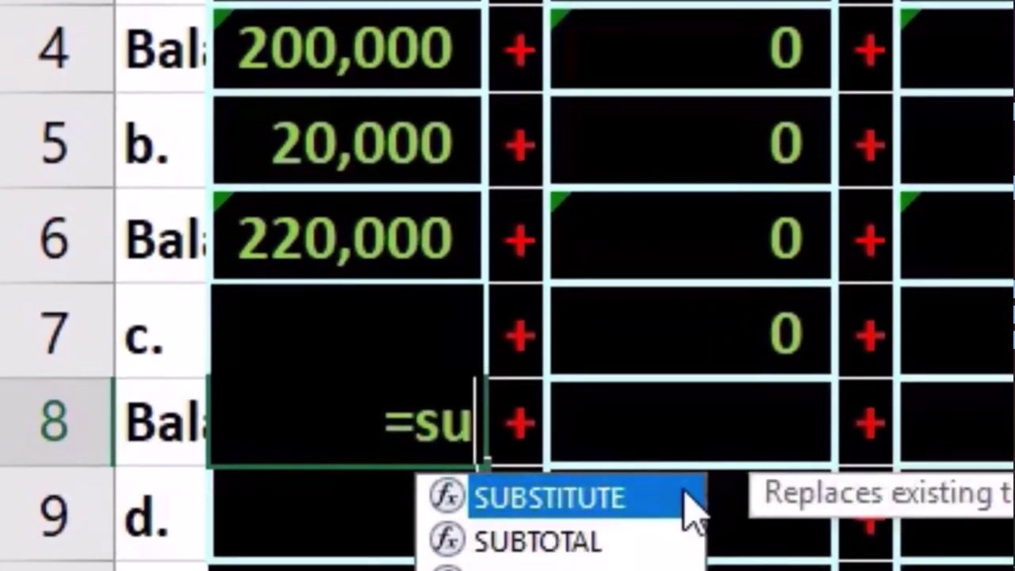
text(m)
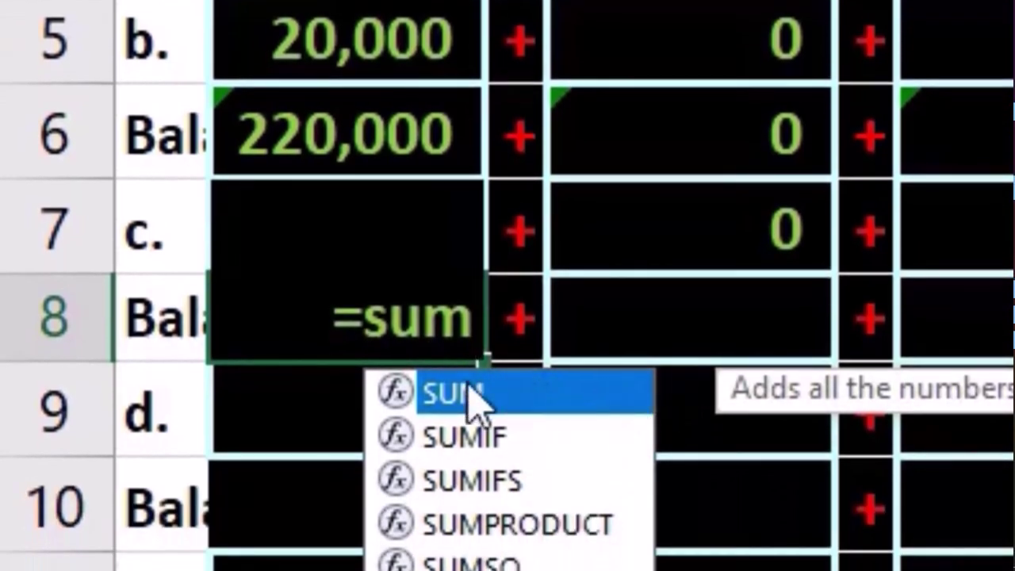
double_click(474, 394)
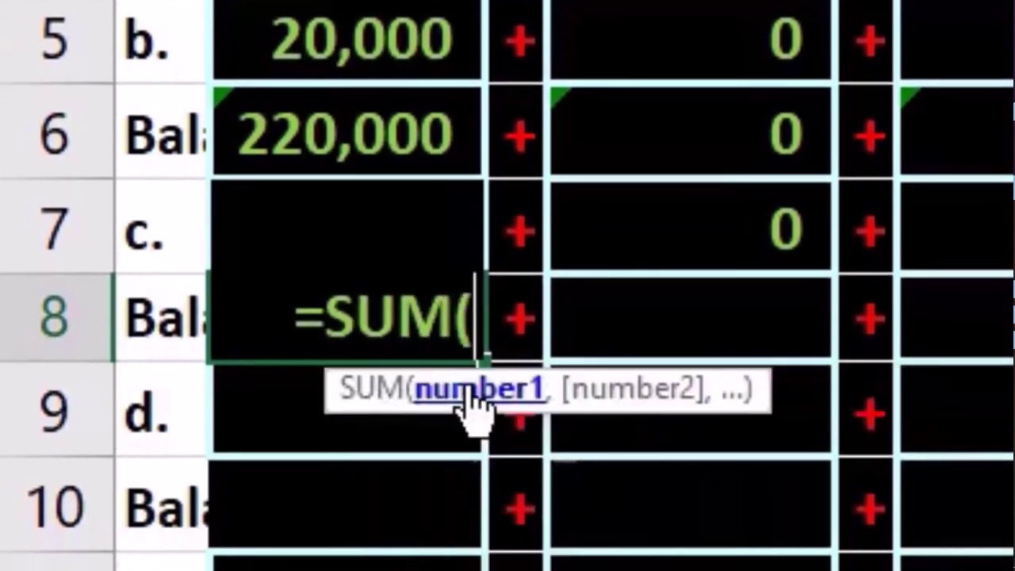
drag(404, 136, 394, 209)
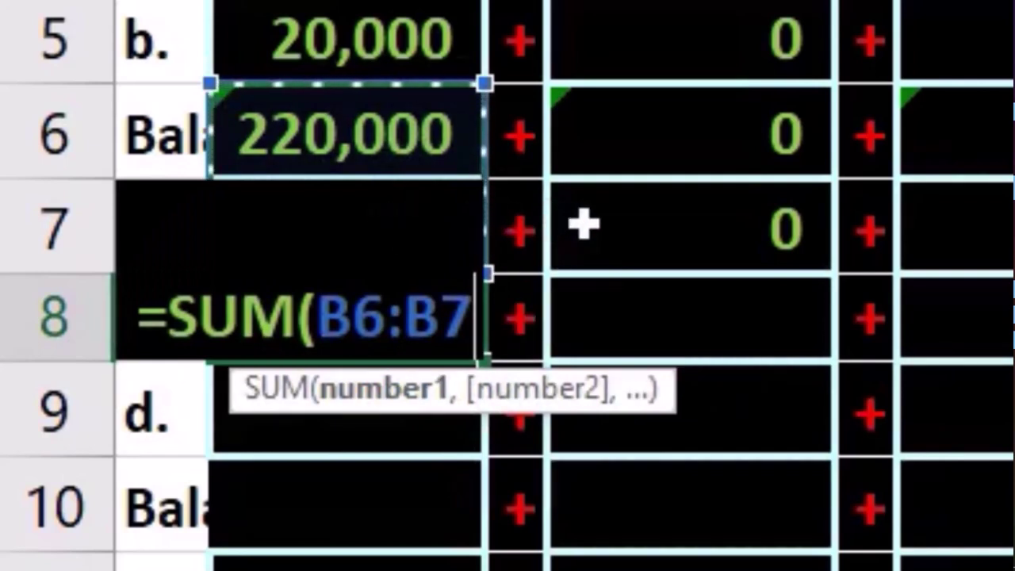
text())
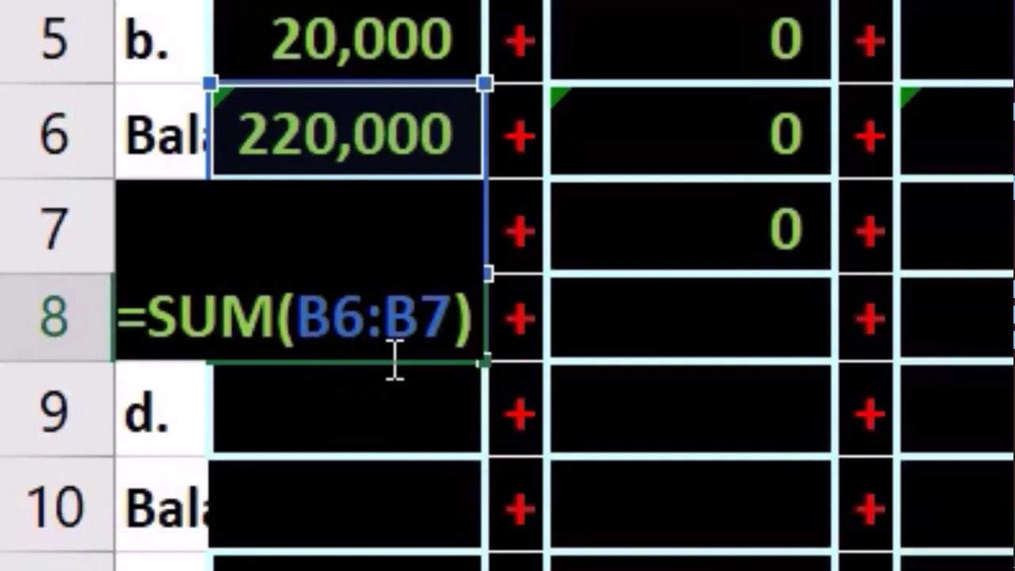
key(Return)
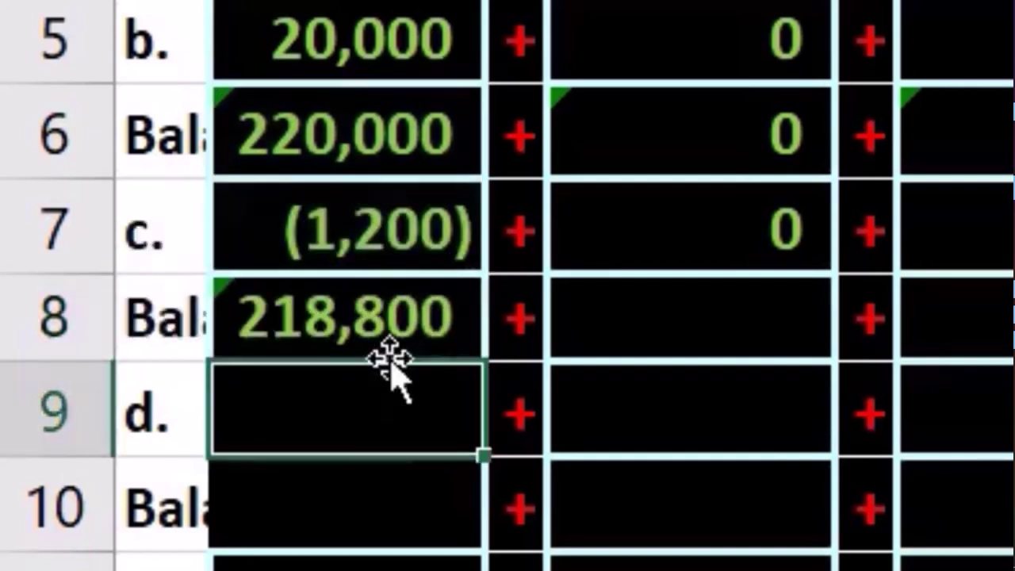
drag(369, 163, 367, 202)
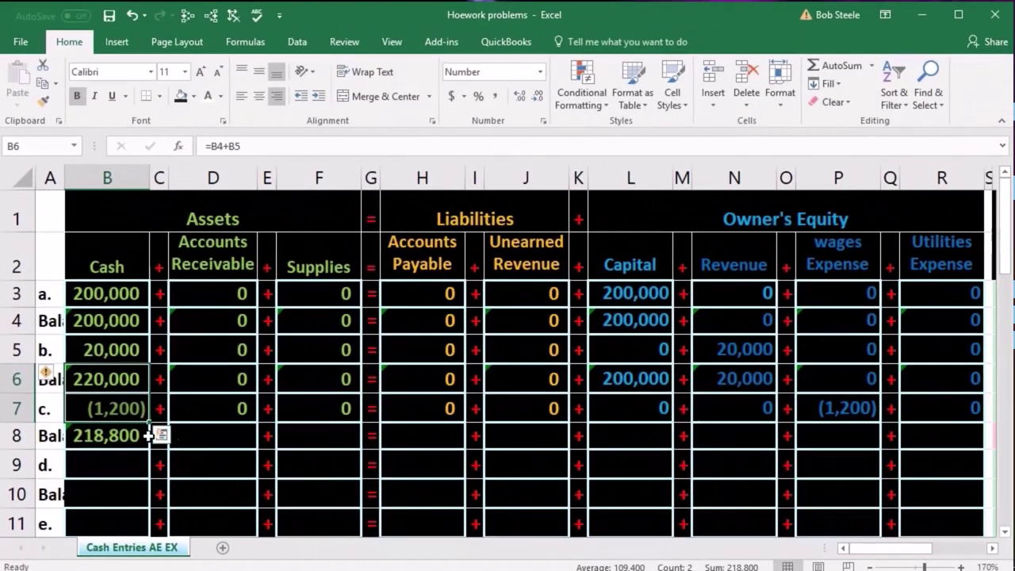
click(108, 433)
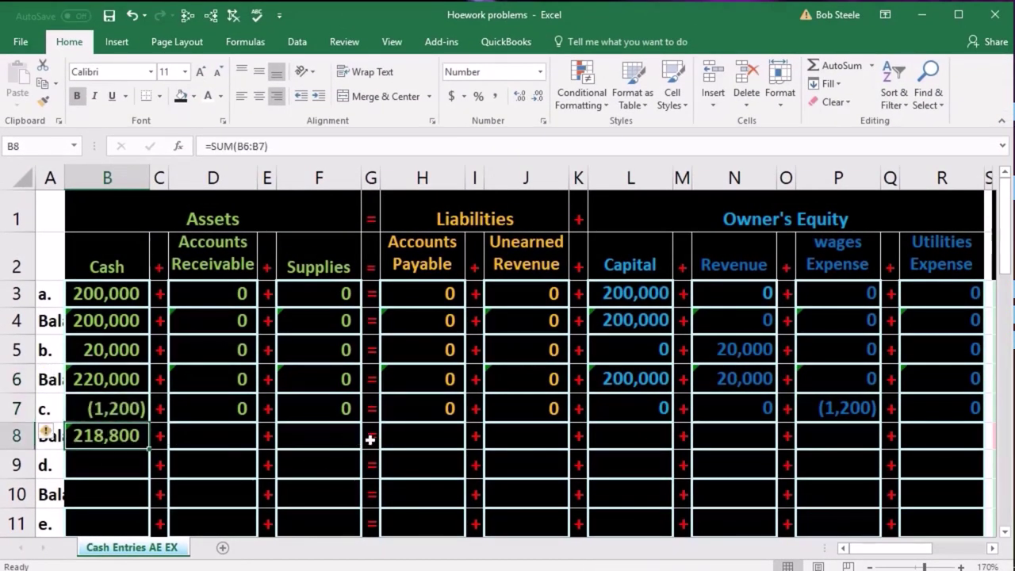
Calculate the wages Expense balance after transaction c in P8 with a SUM of P6:P7.
click(833, 435)
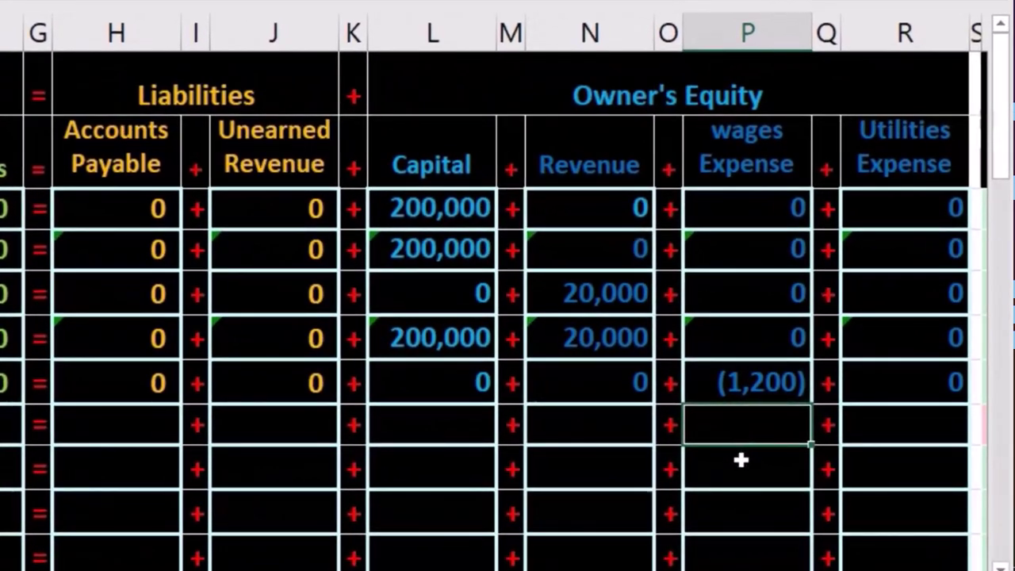
text(=sum)
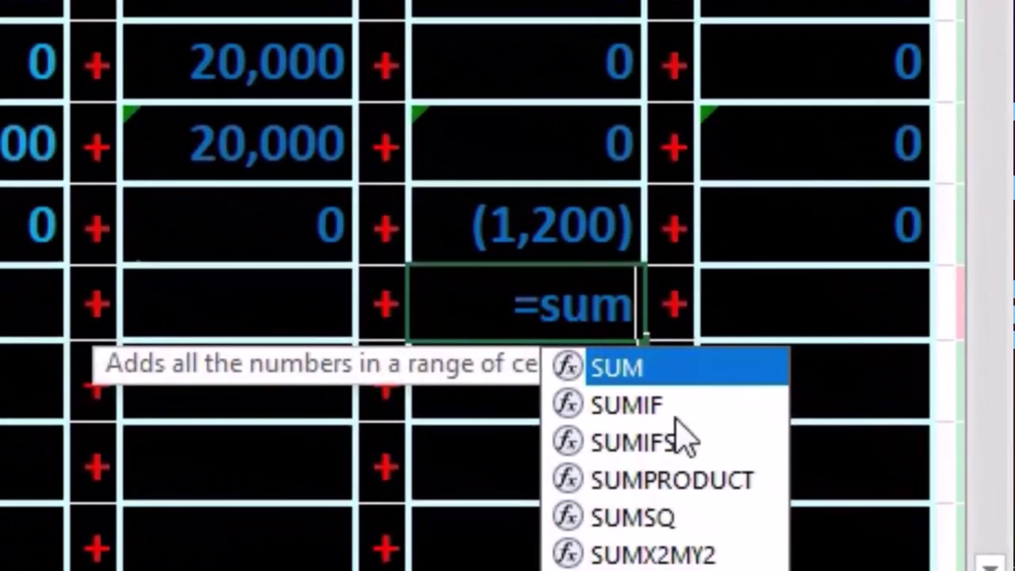
double_click(632, 379)
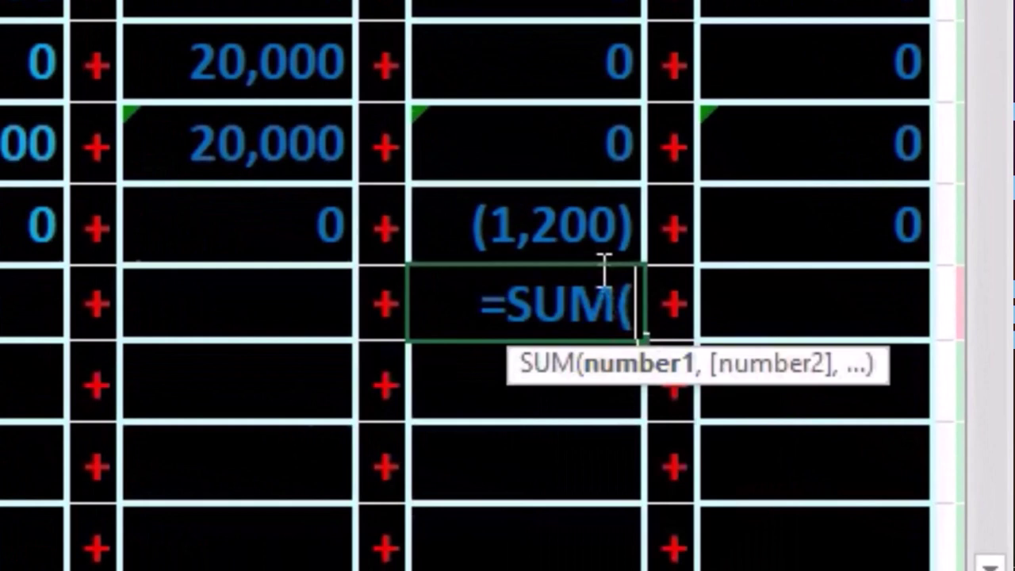
click(542, 137)
drag(541, 137, 544, 199)
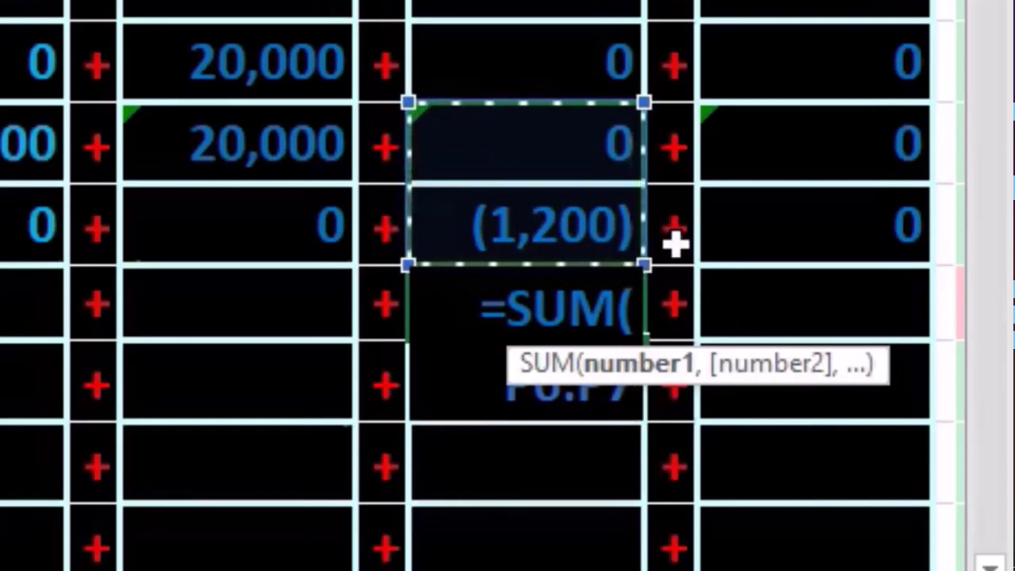
key(Return)
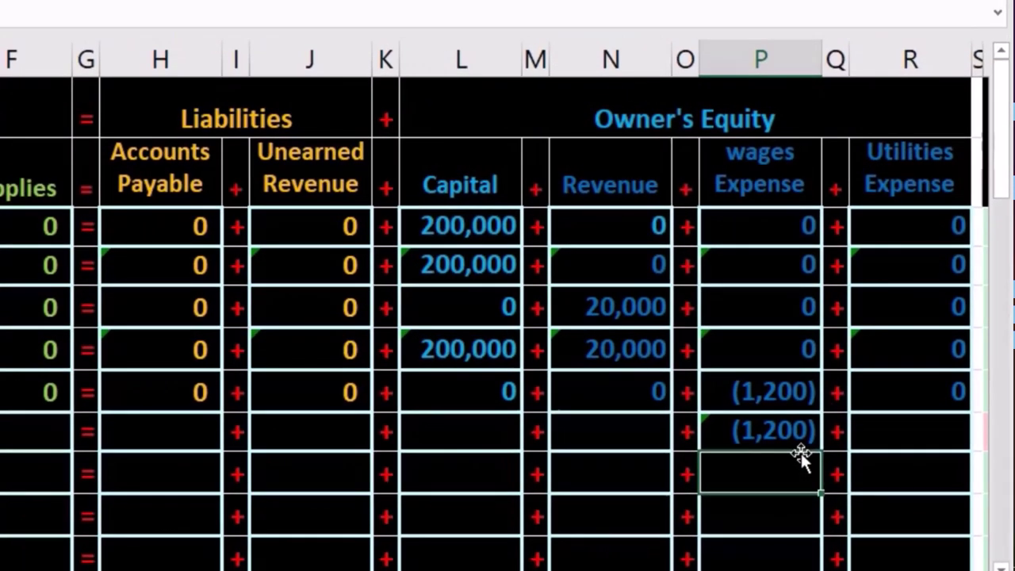
Compare Total Assets with Total Liabilities and Equity for the row 8 balances after transaction c.
key(Up)
key(Left)
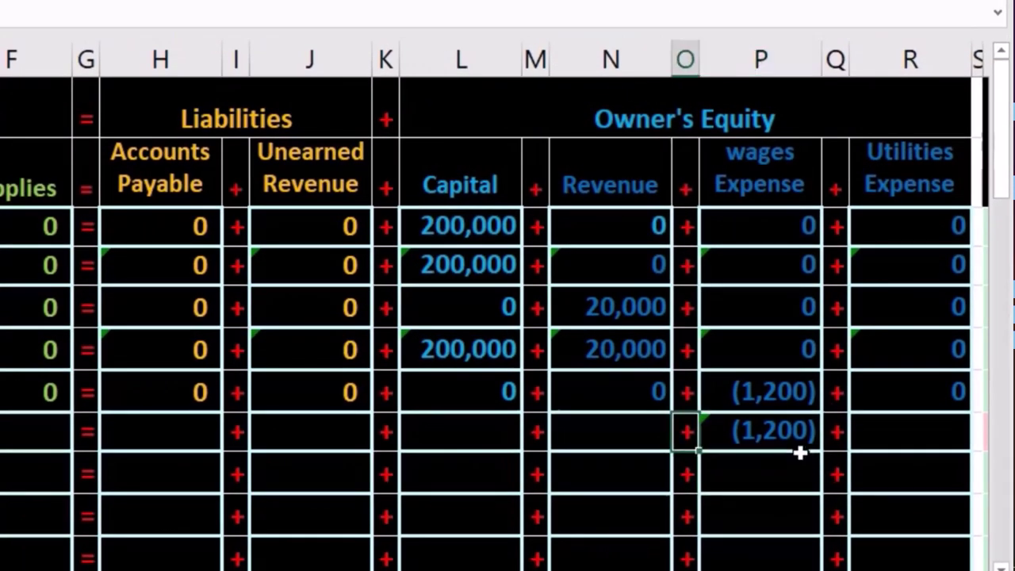
key(Right)
key(Right)
key(Right)
key(Right)
key(Right)
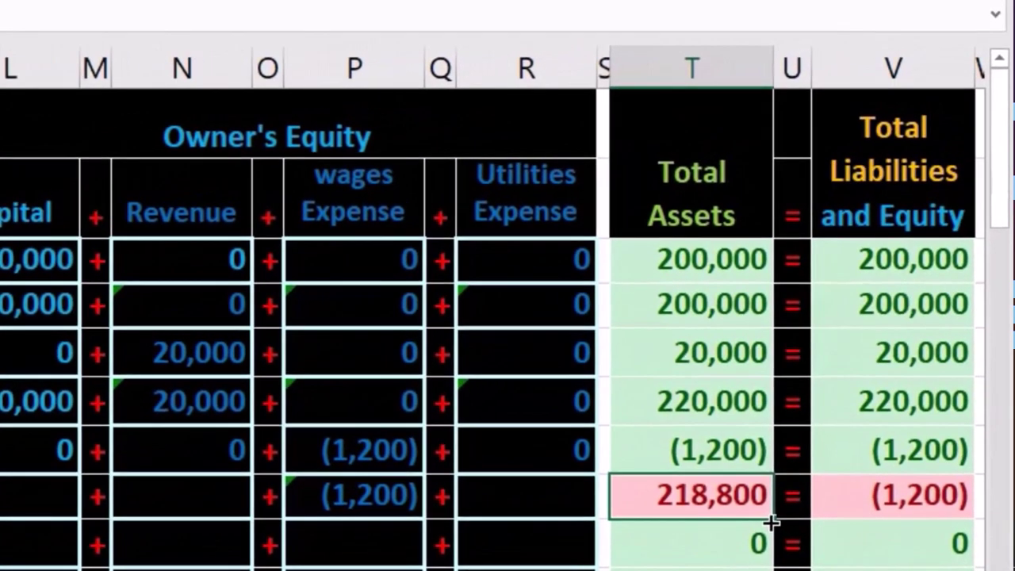
Review the Cash balance in B8 and the row 6 balances across the accounts for amounts not yet carried into row 8.
key(Left)
key(Left)
key(Left)
key(Left)
key(Left)
key(Left)
key(Left)
key(Left)
key(Left)
key(Left)
key(Left)
key(Left)
key(Left)
key(Left)
key(Left)
key(Left)
key(Left)
key(Left)
key(Left)
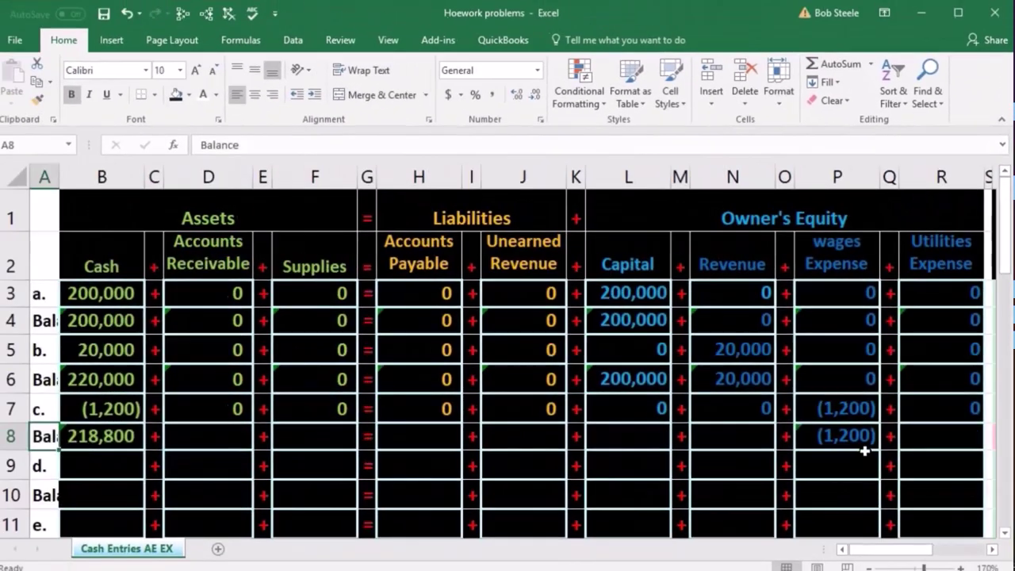
key(Right)
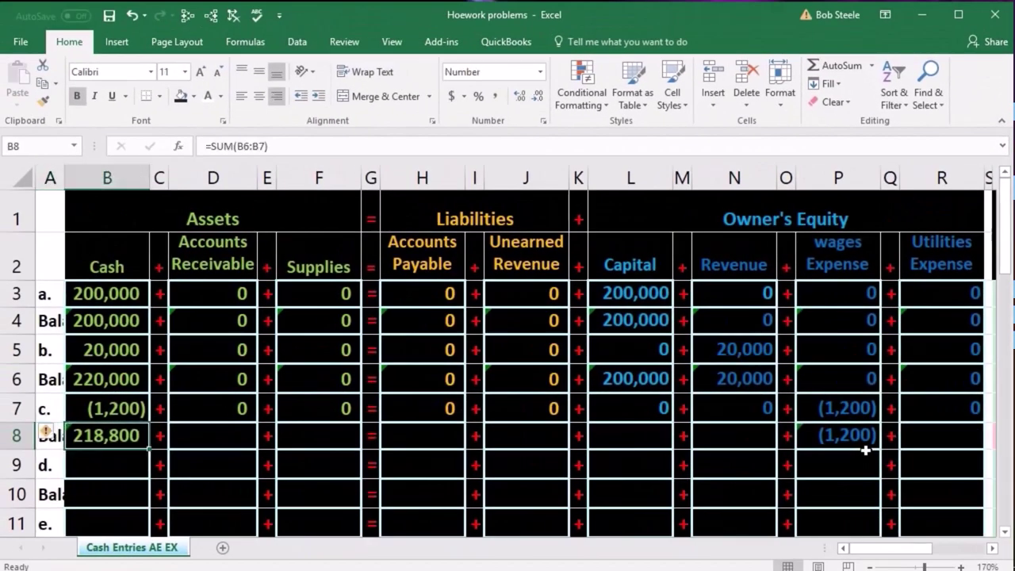
key(Left)
key(Up)
key(Up)
key(Up)
key(Down)
key(Right)
key(Right)
key(Right)
key(Right)
key(Right)
key(Right)
key(Right)
key(Right)
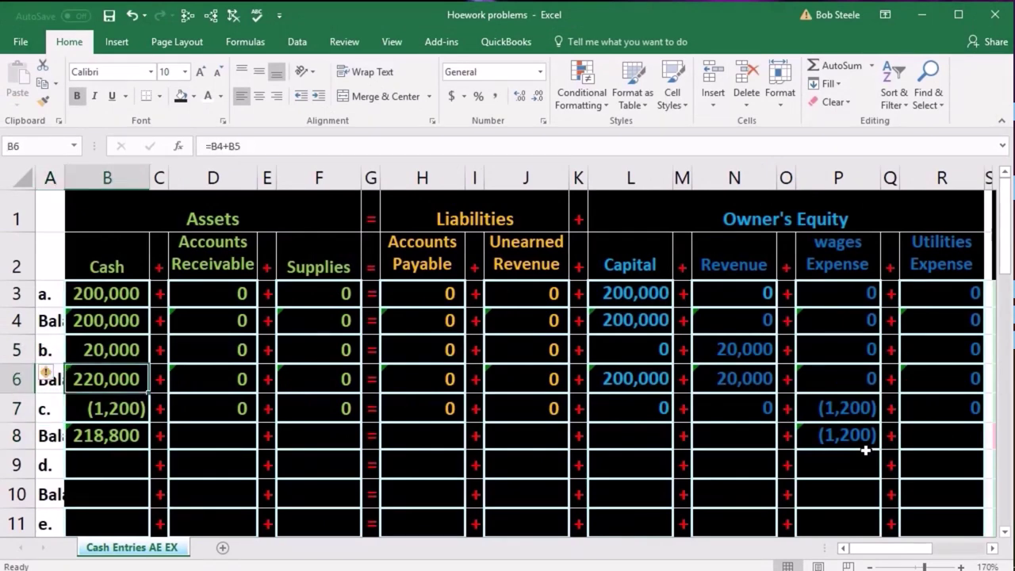
key(Down)
key(Down)
key(Down)
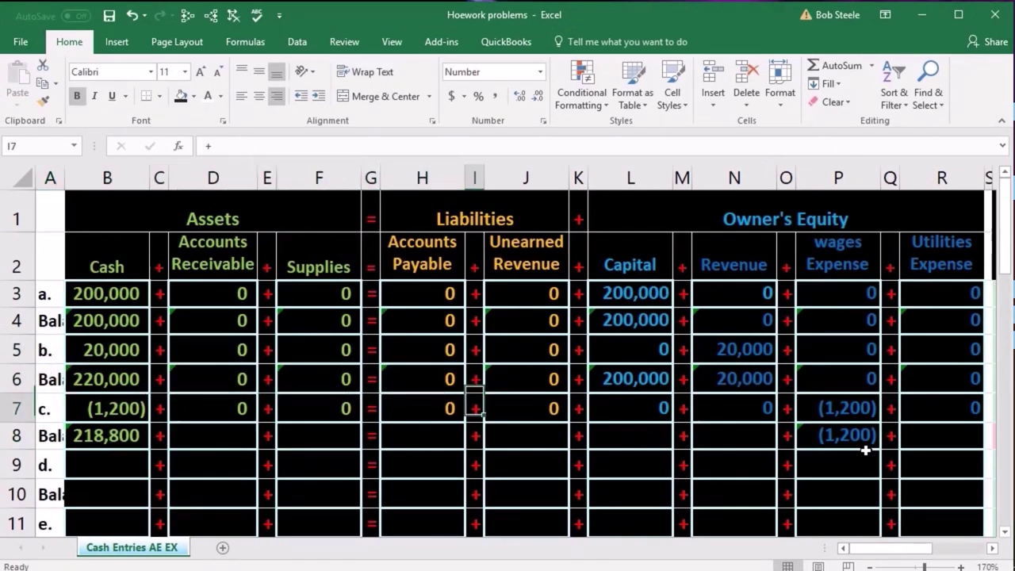
Calculate the Capital balance after transaction c in L8 with the formula =SUM(L6:L7).
key(Right)
key(Right)
key(Right)
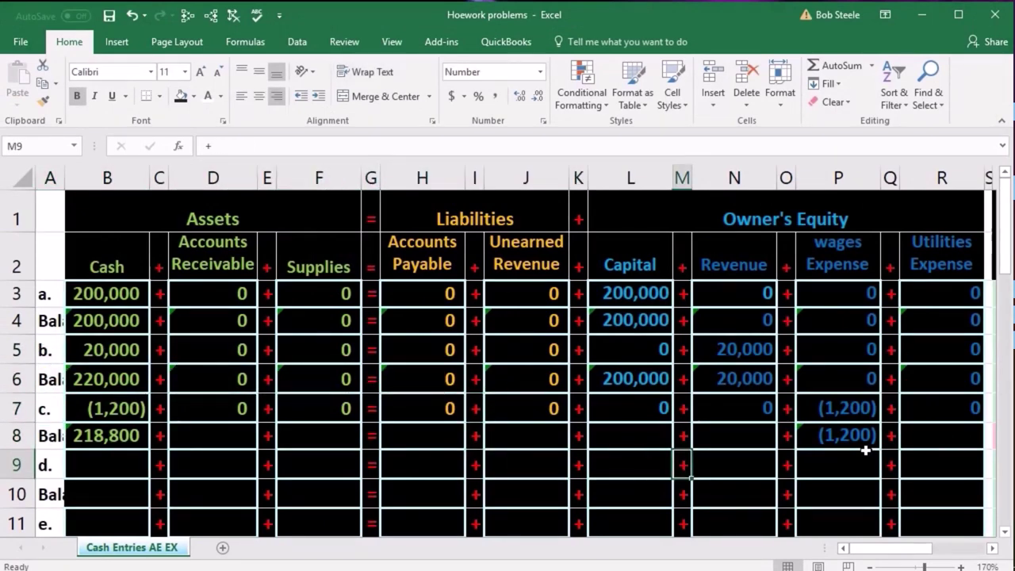
key(Up)
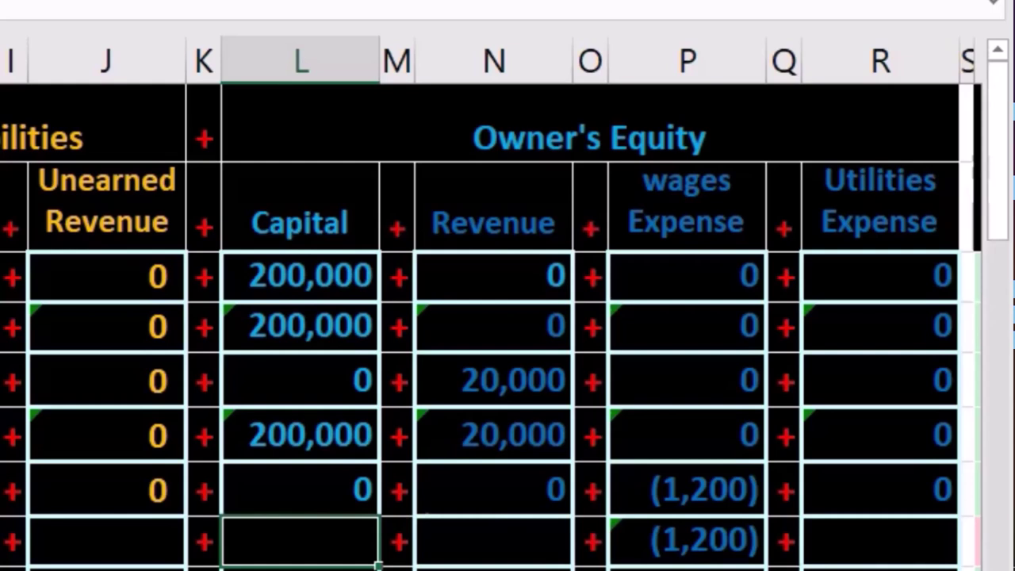
text(=su)
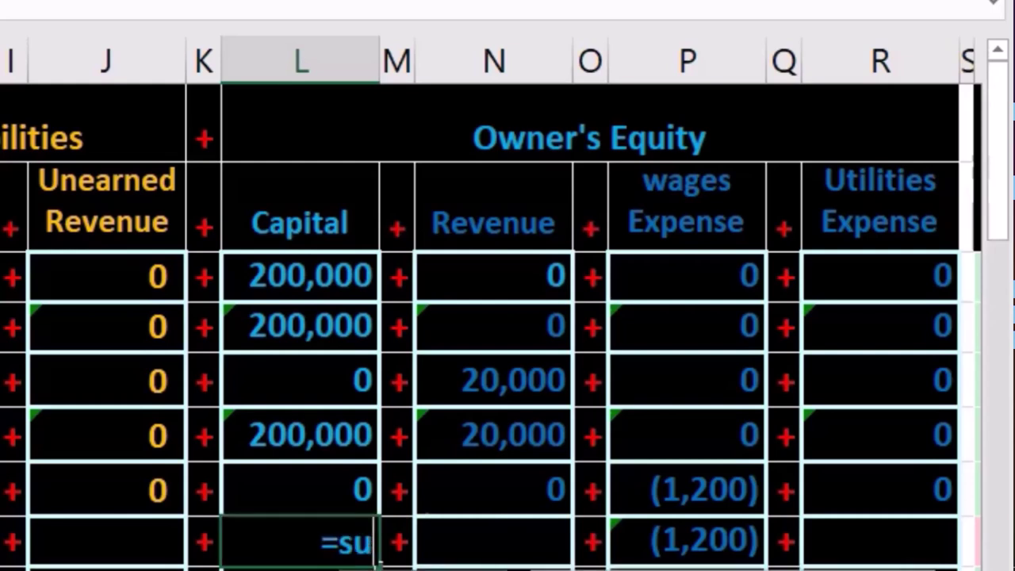
text(m)
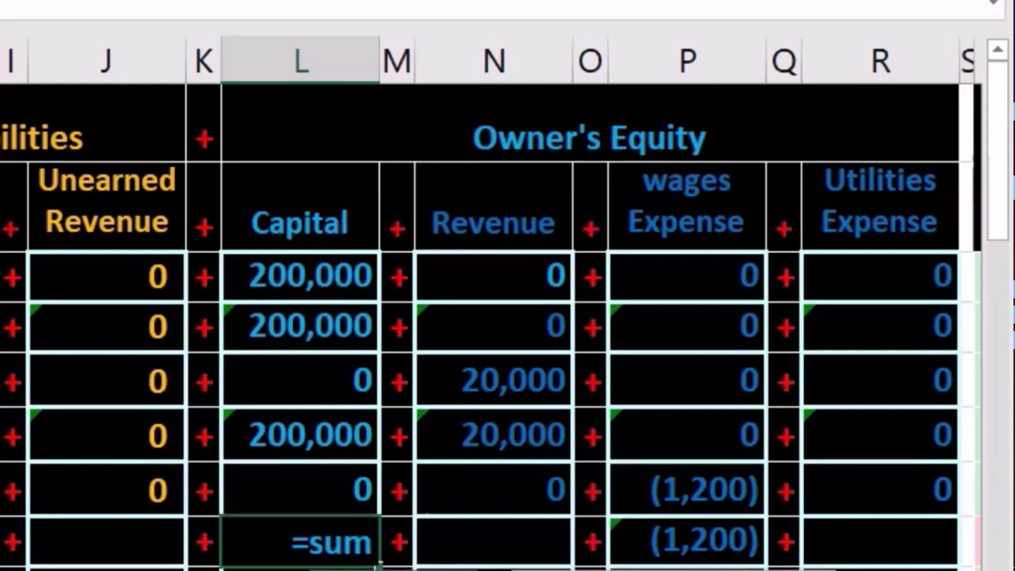
text(()
drag(304, 438, 306, 464)
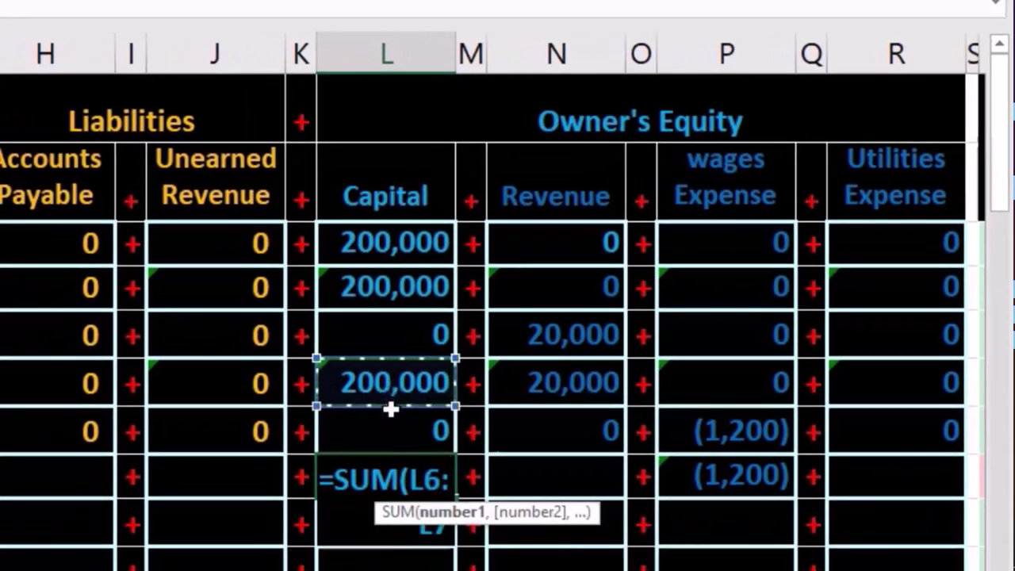
drag(391, 408, 388, 423)
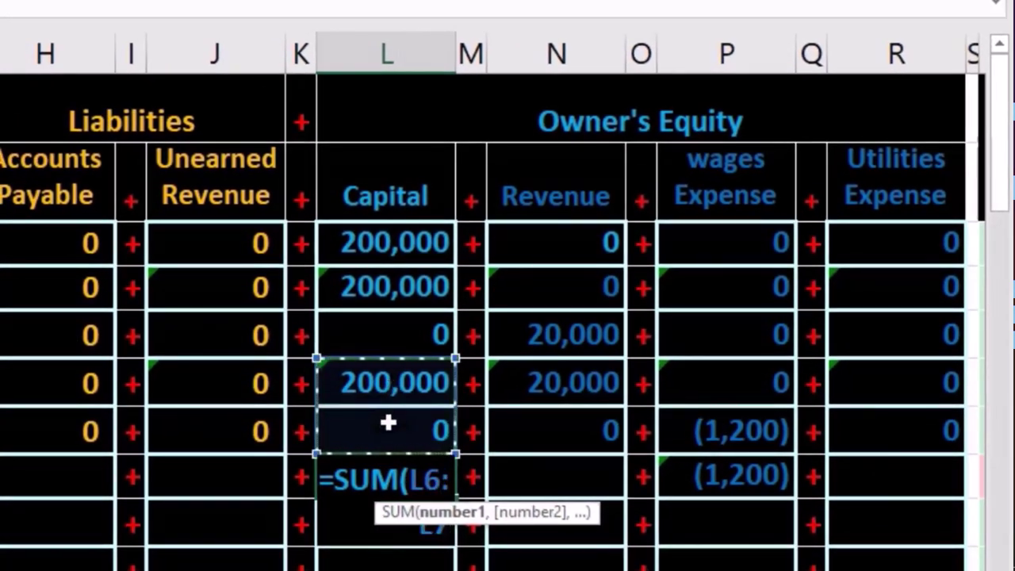
key(Return)
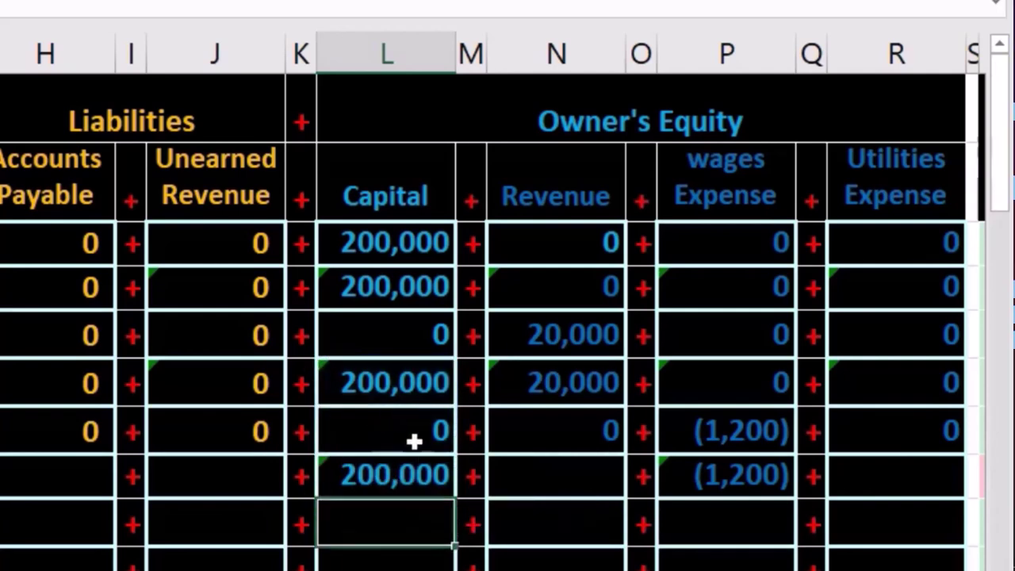
Calculate the Revenue balance after transaction c in N8 with a SUM of N6:N7.
click(536, 475)
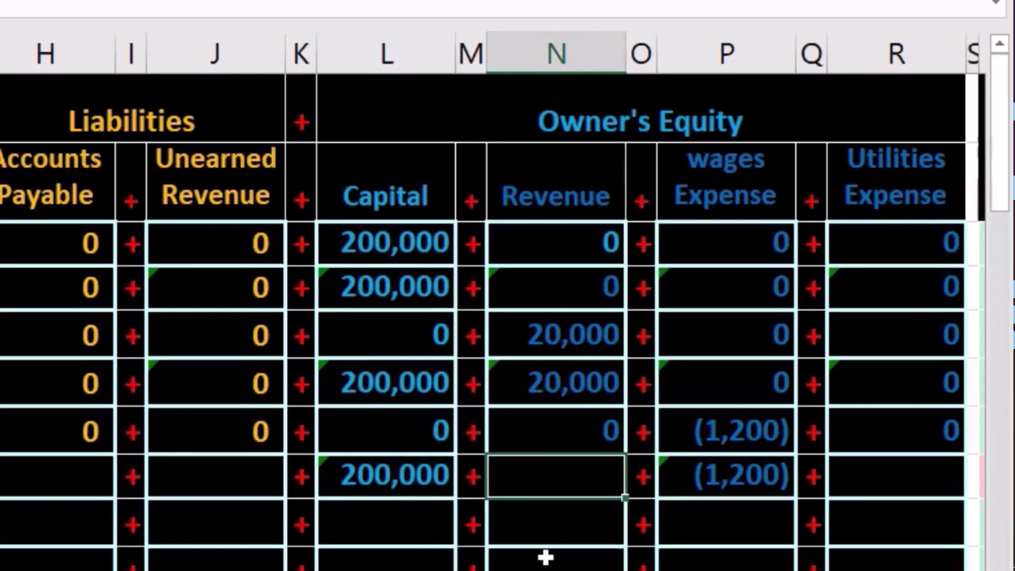
text(=sum)
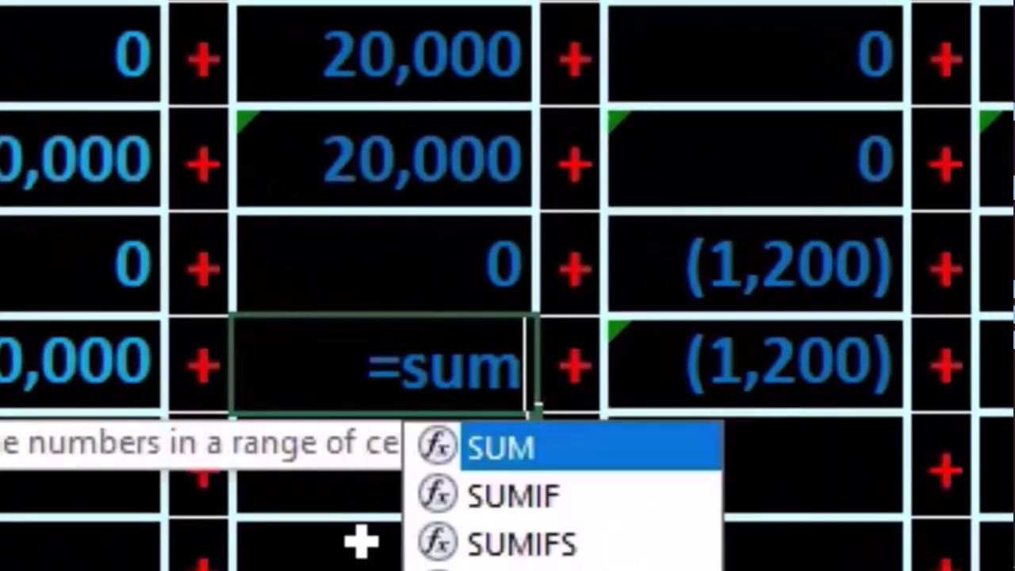
text(()
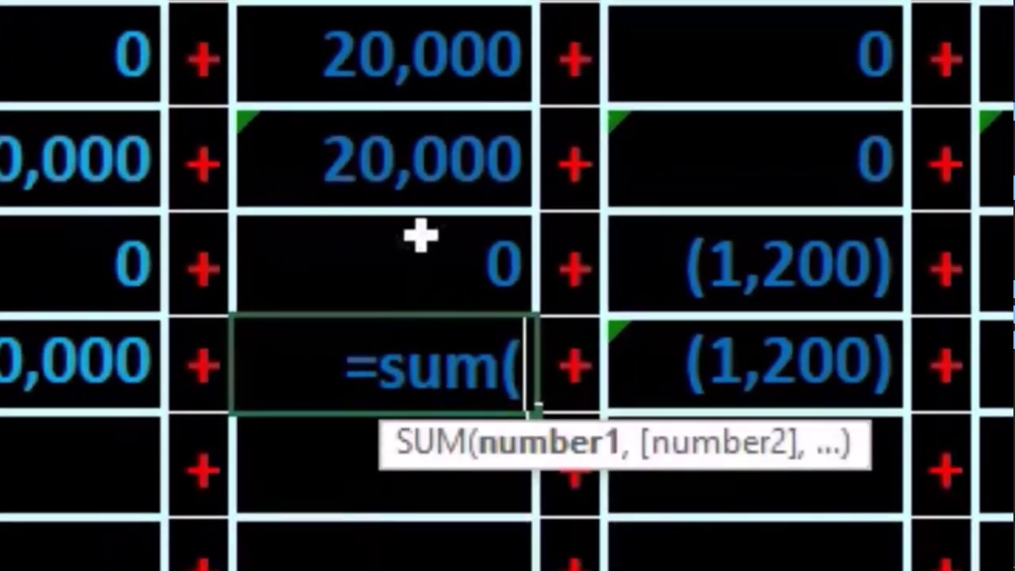
drag(396, 165, 397, 219)
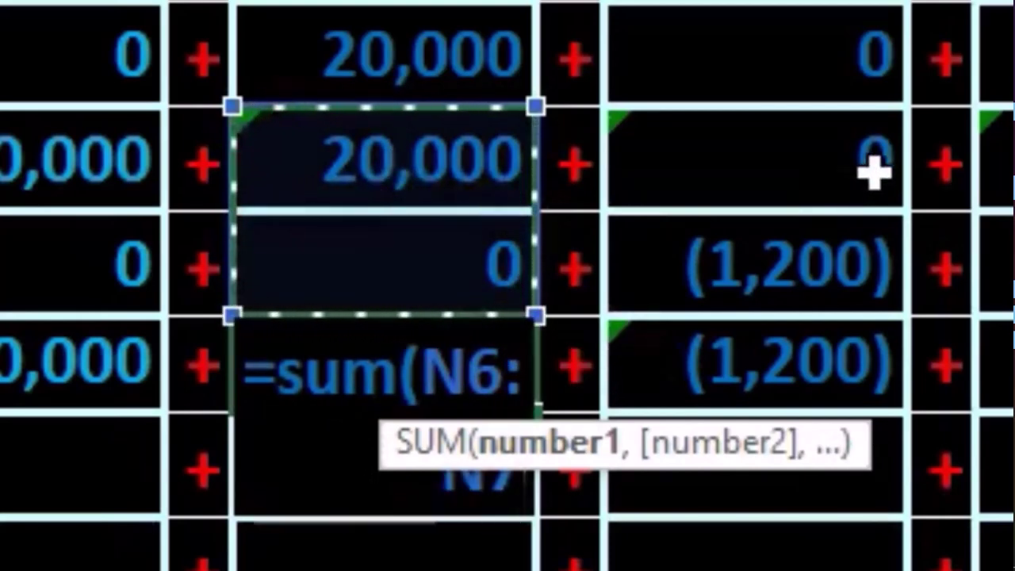
key(Return)
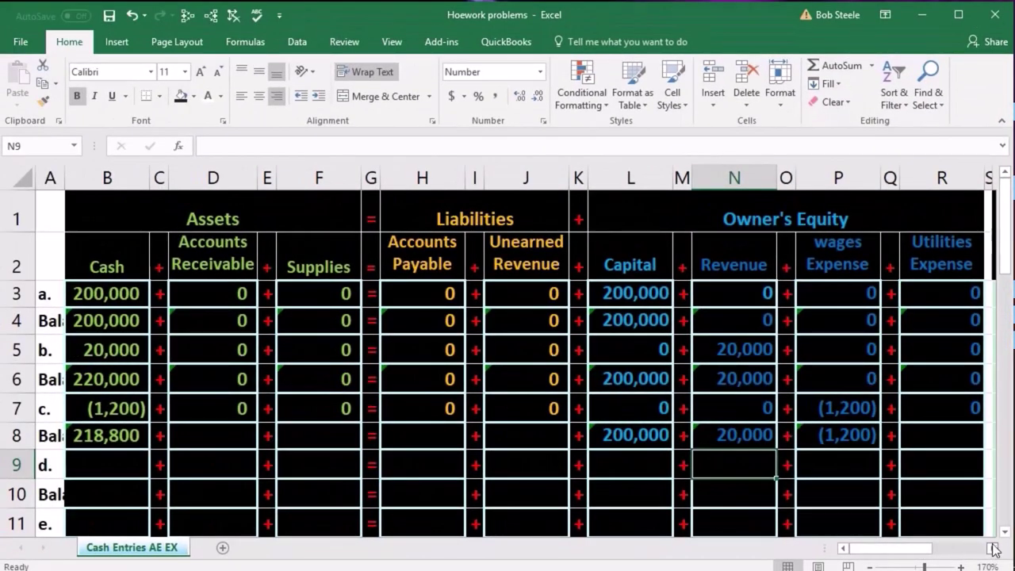
Check the row 8 totals and compare the sum of assets B8:F8 with the sums of H8:R8 and L8:P8.
click(993, 548)
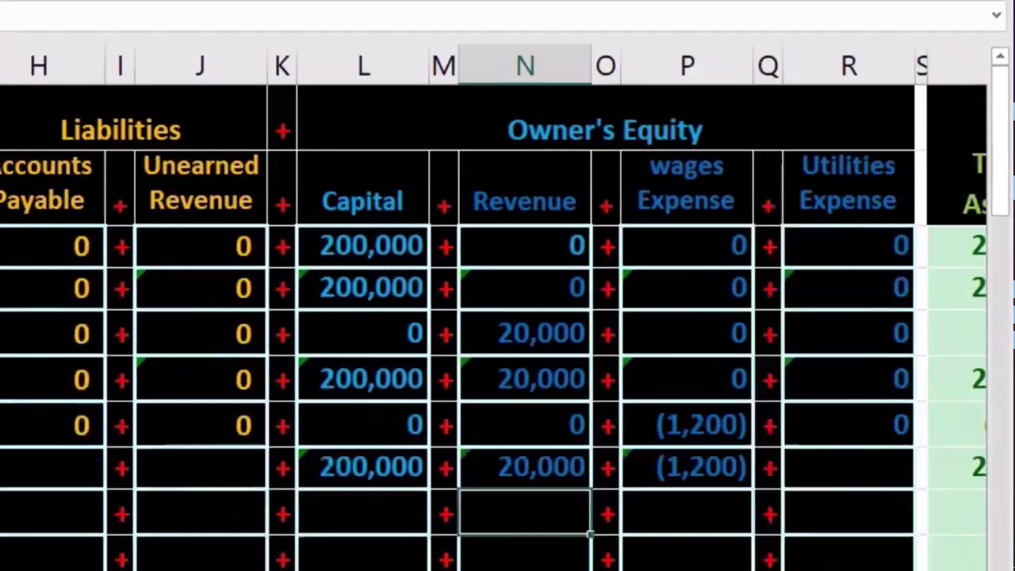
drag(912, 548, 888, 548)
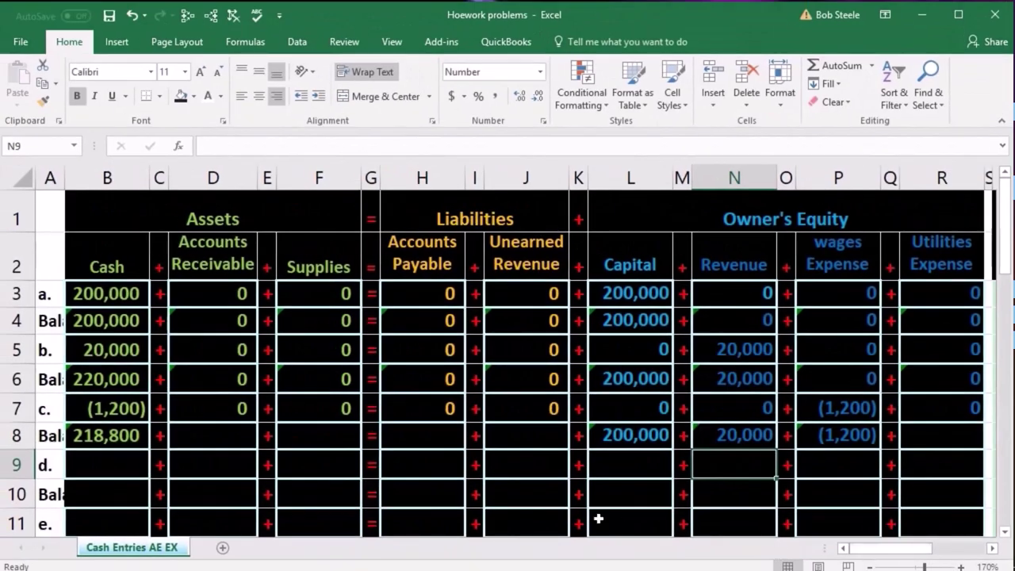
drag(114, 435, 294, 437)
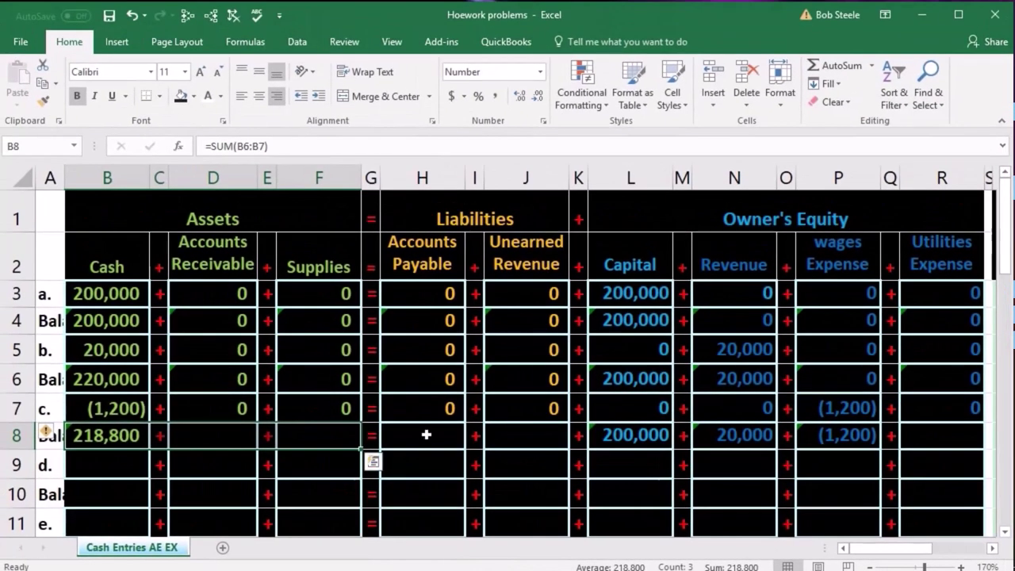
click(424, 434)
drag(405, 437, 920, 448)
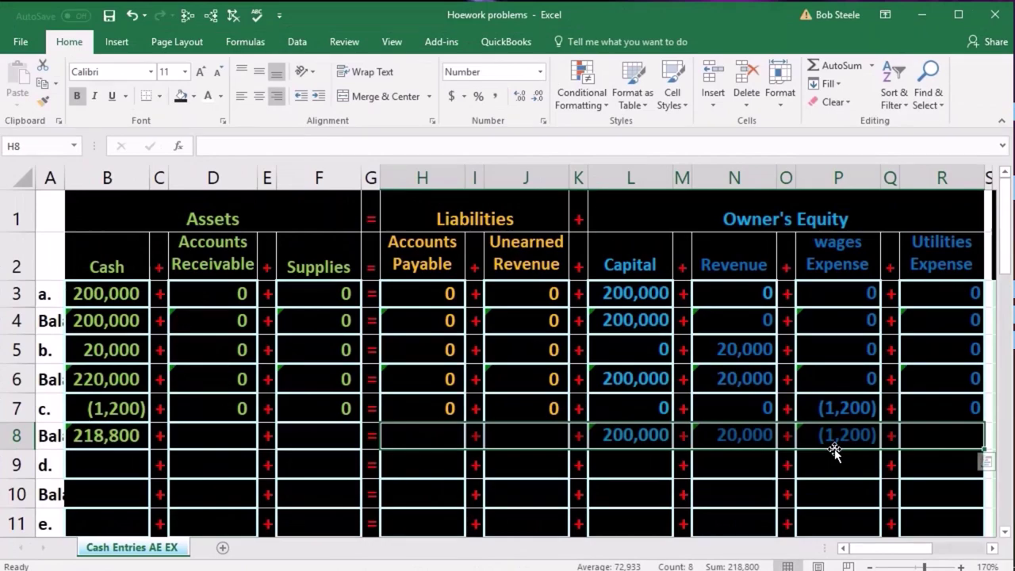
click(643, 435)
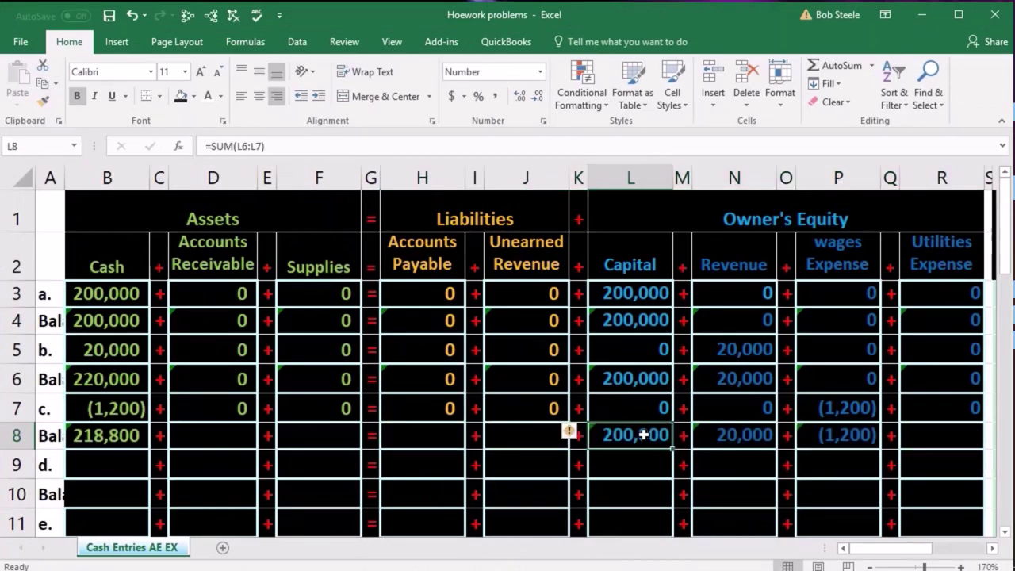
drag(643, 434, 814, 435)
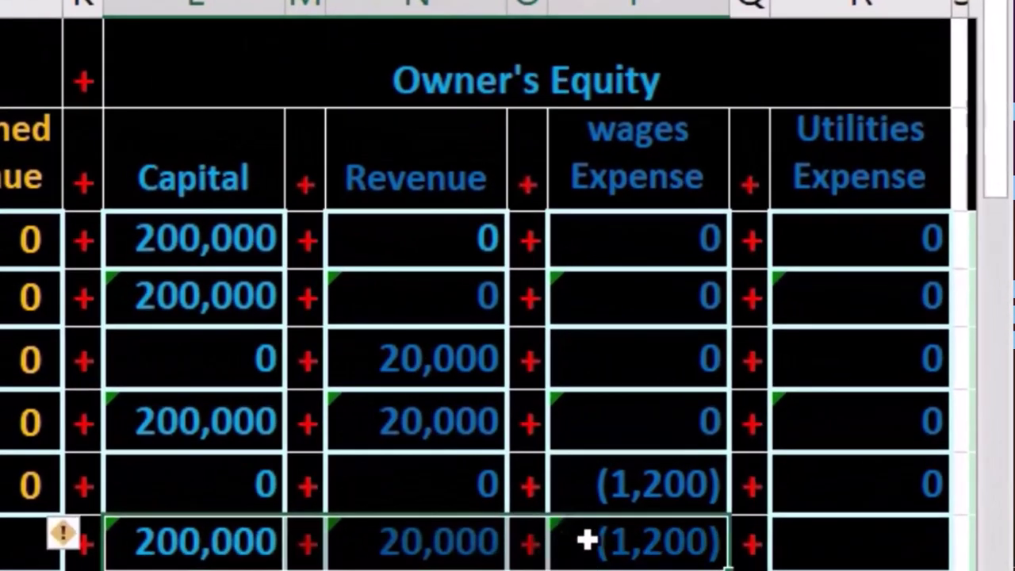
drag(587, 540, 586, 540)
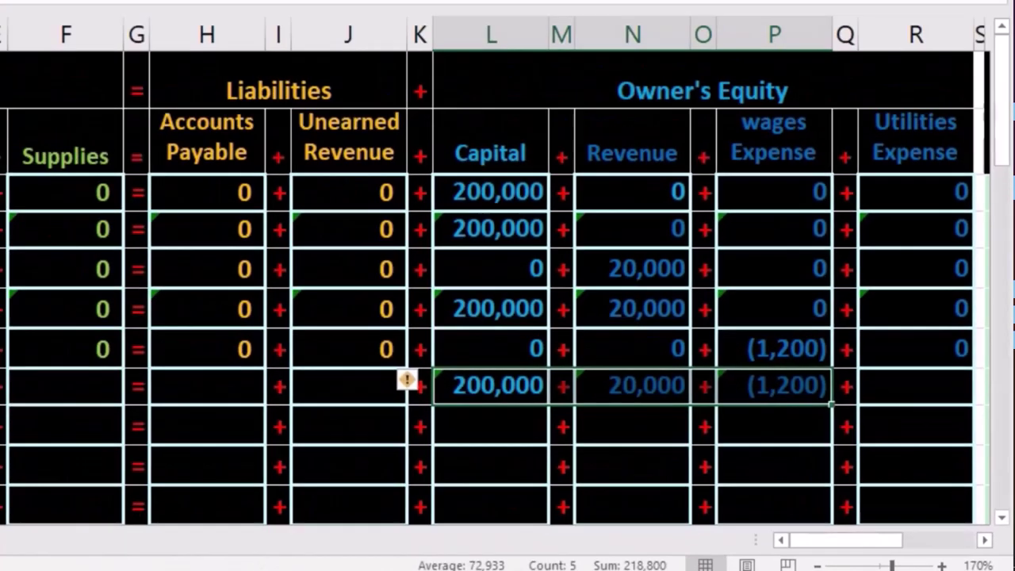
Begin a formula in D8 for the Accounts Receivable balance after transaction c.
click(214, 438)
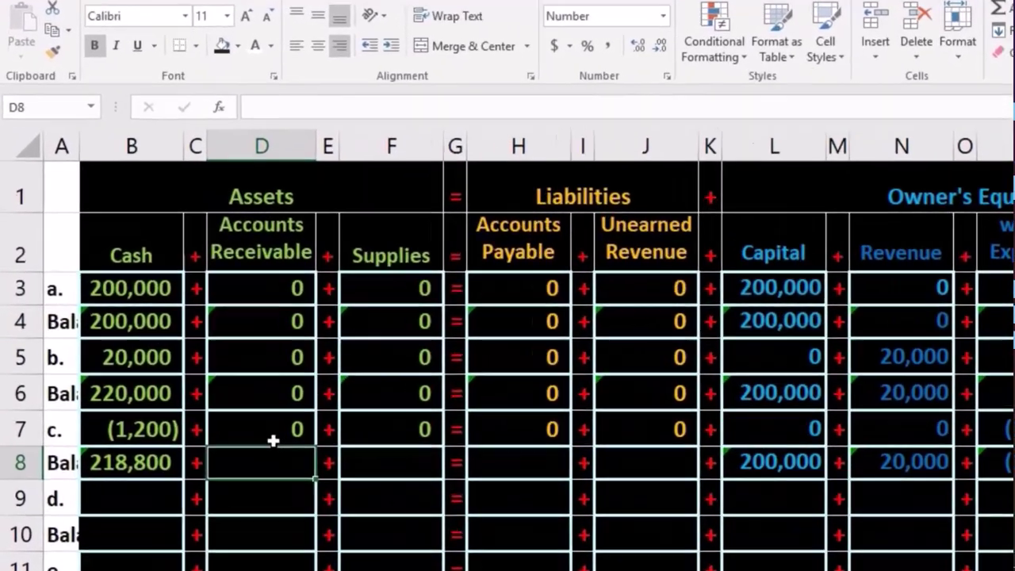
text(=)
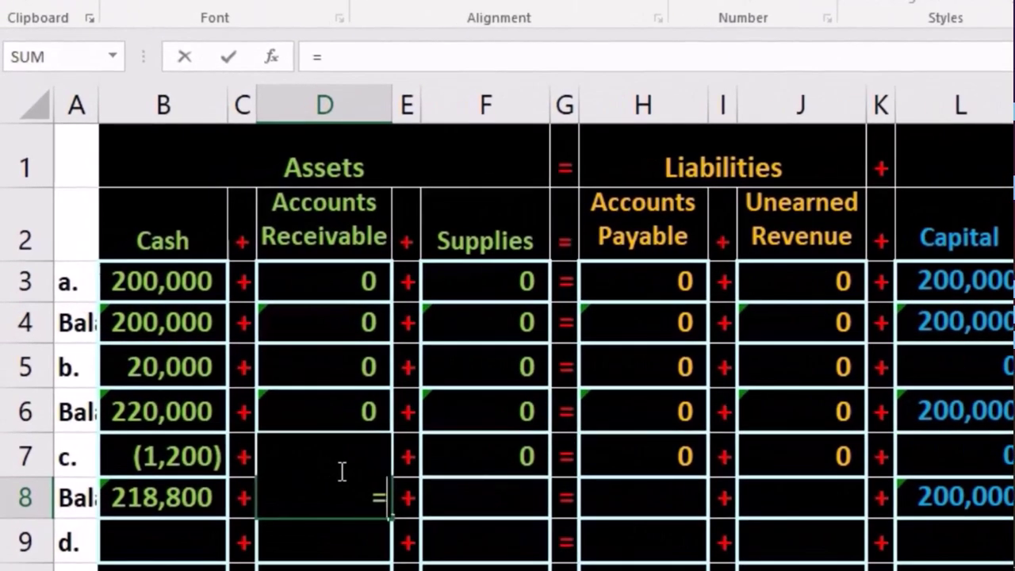
Complete the row 8 Accounts Receivable balance in D8 as the sum of D6:D7.
text(sum)
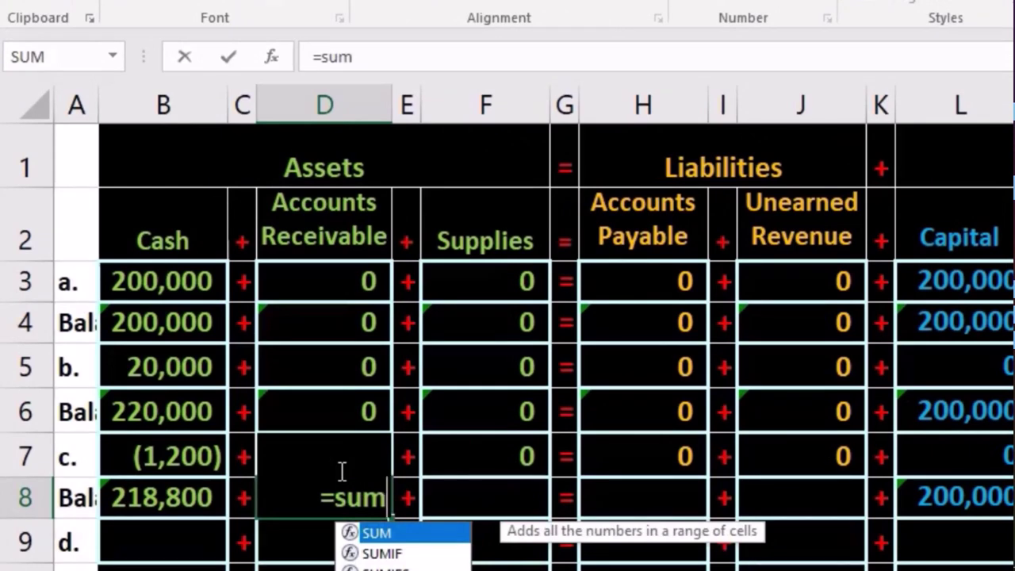
text(()
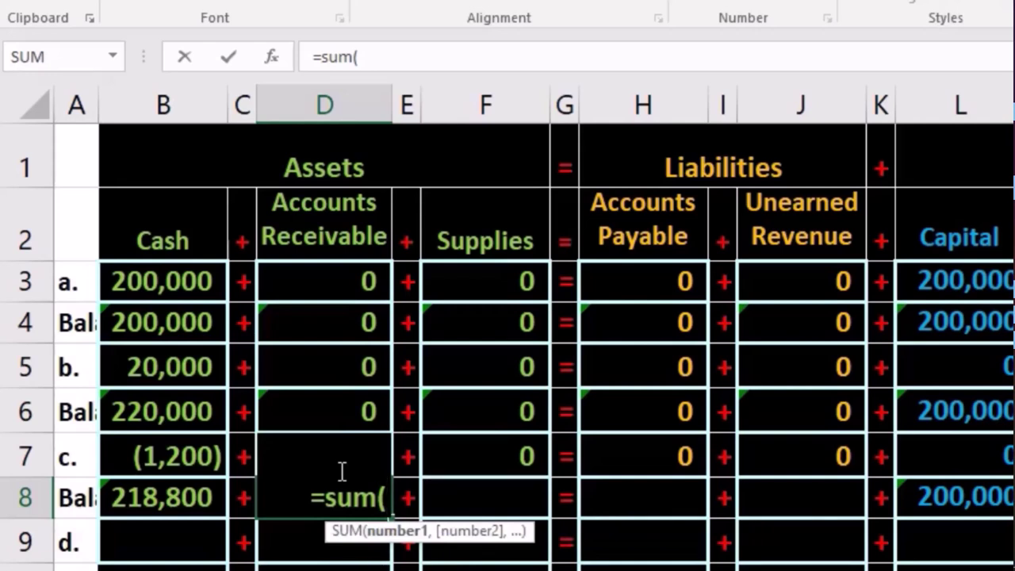
click(342, 471)
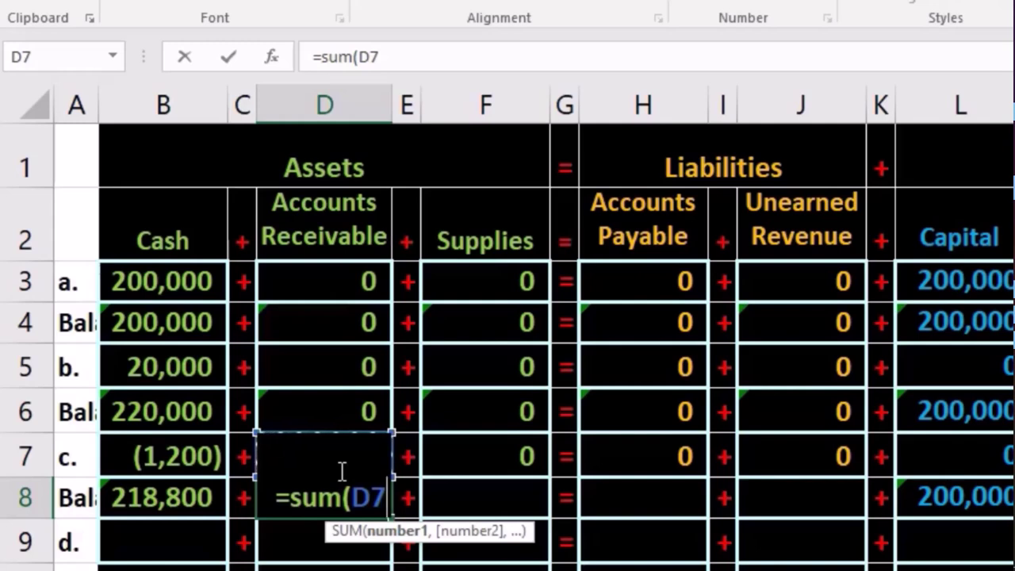
key(shift+Up)
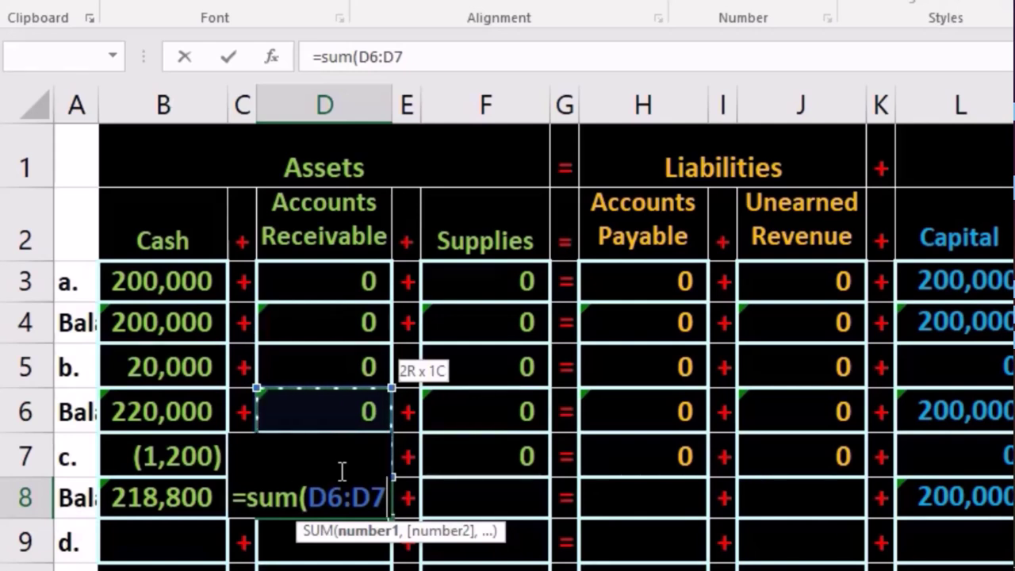
key(Tab)
Calculate the row 8 Supplies balance in F8 with a SUM formula over F6:F7.
key(Tab)
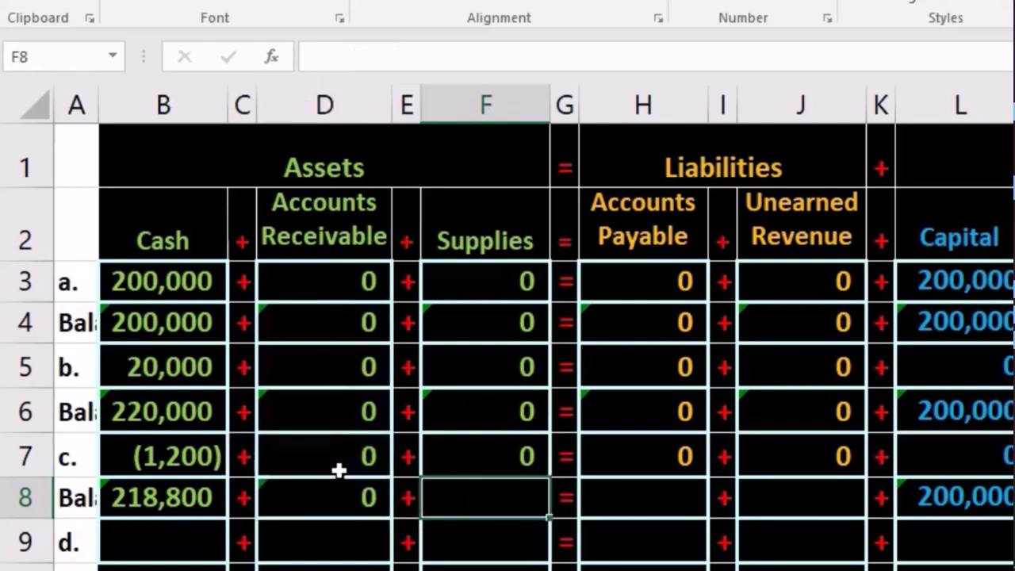
text(=su)
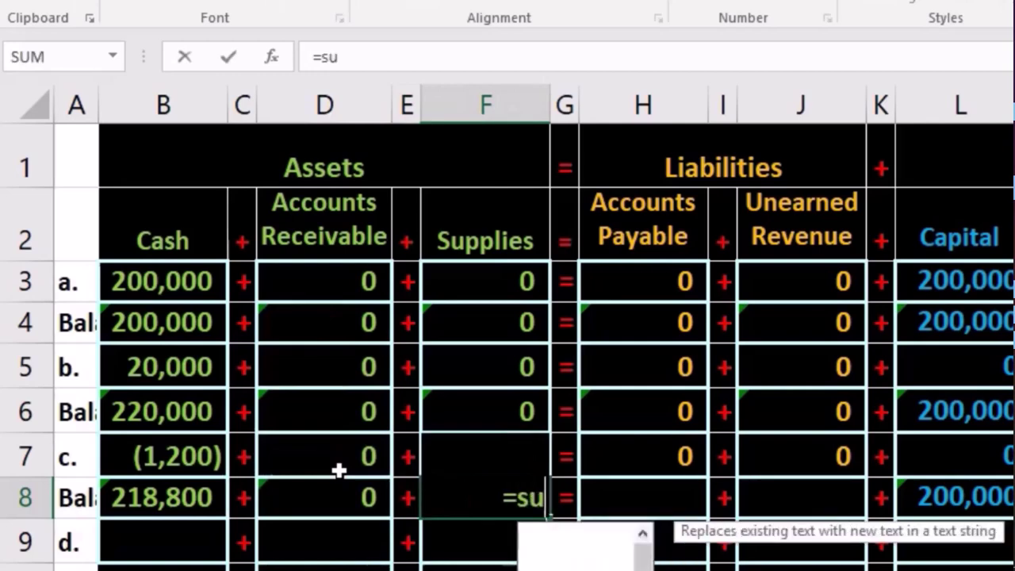
text(m()
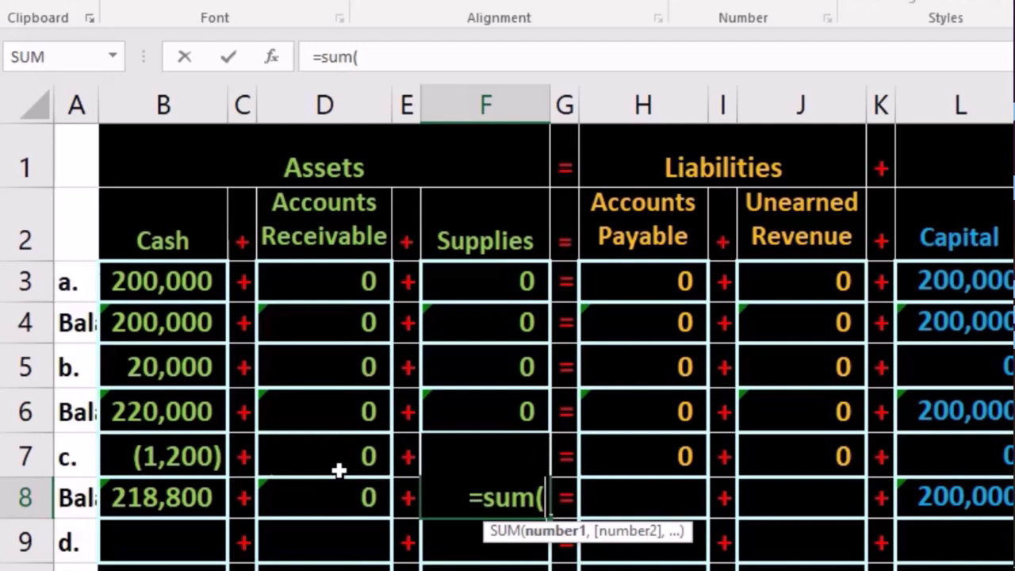
key(Up)
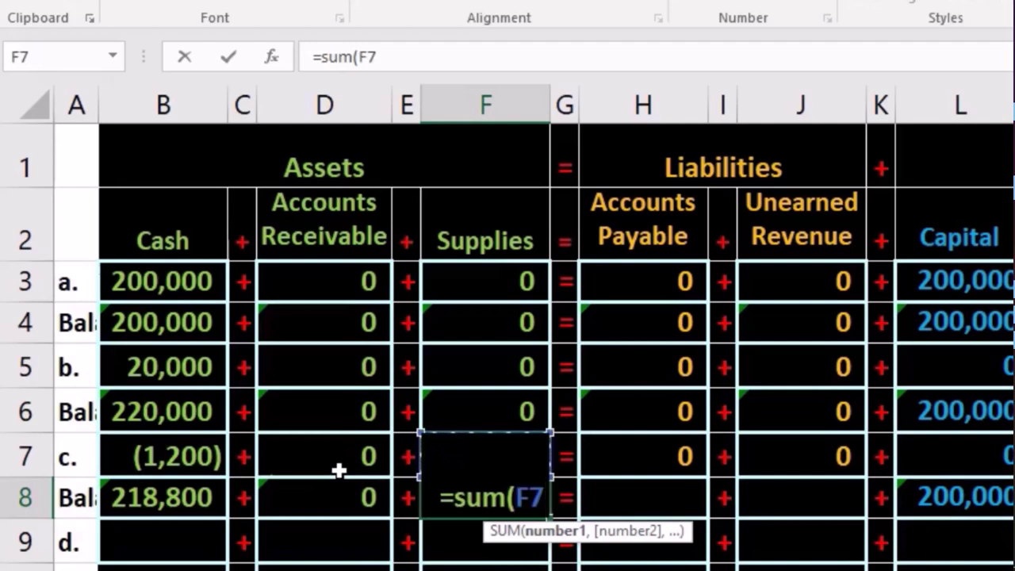
key(shift+Up)
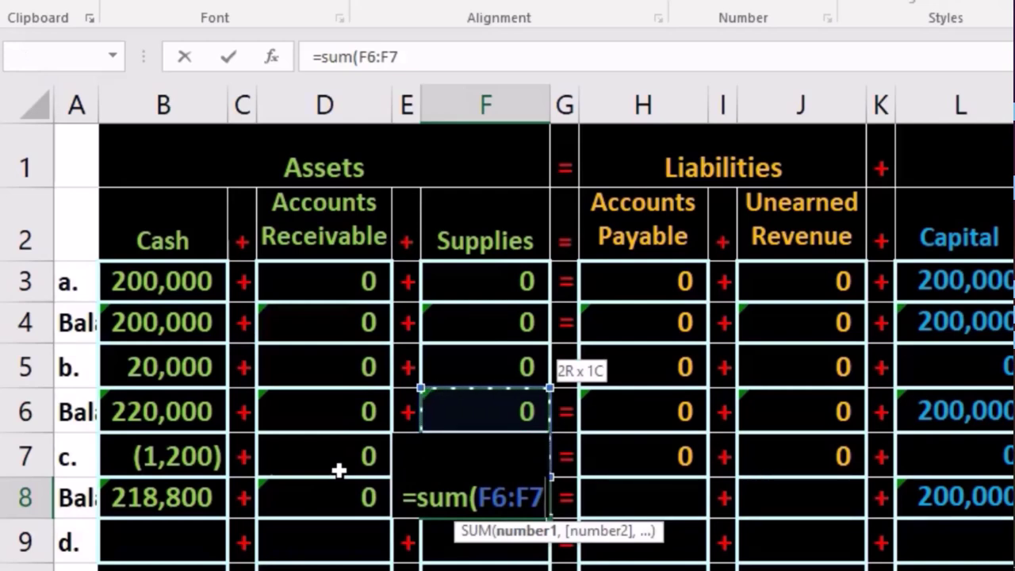
key(Tab)
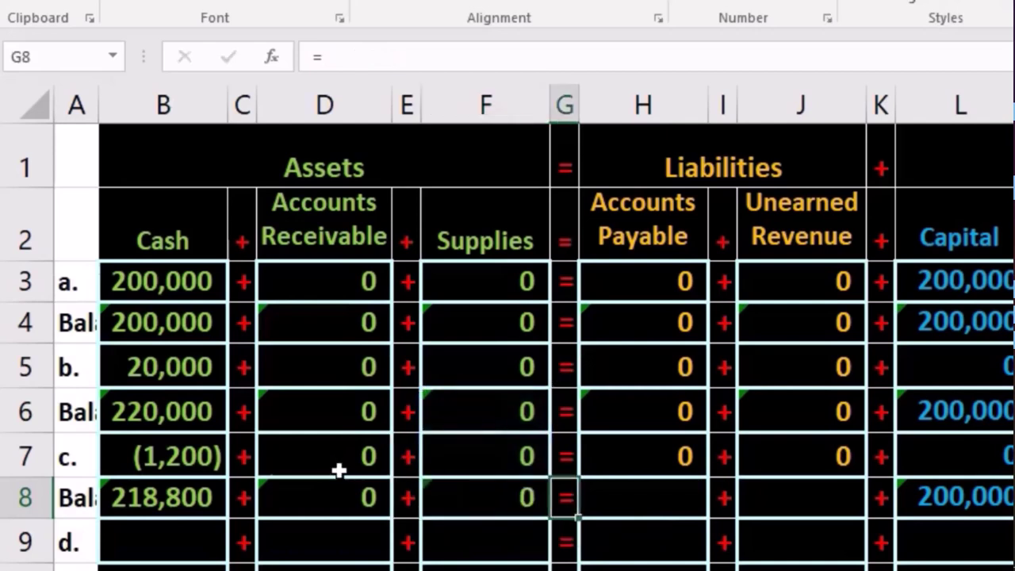
Calculate the row 8 Accounts Payable balance in H8 with a SUM formula over H6:H7.
key(Tab)
text(=sum)
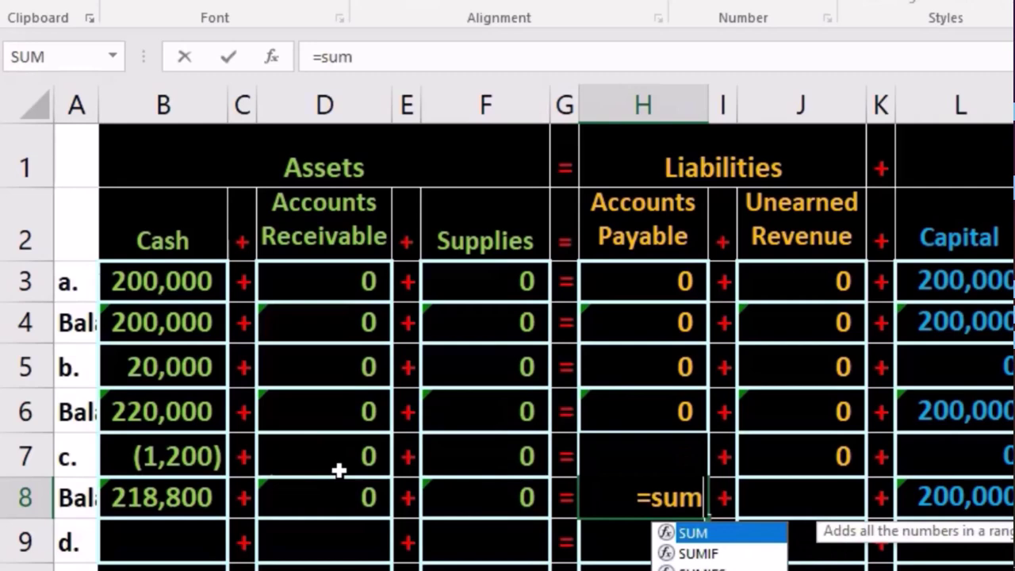
text(()
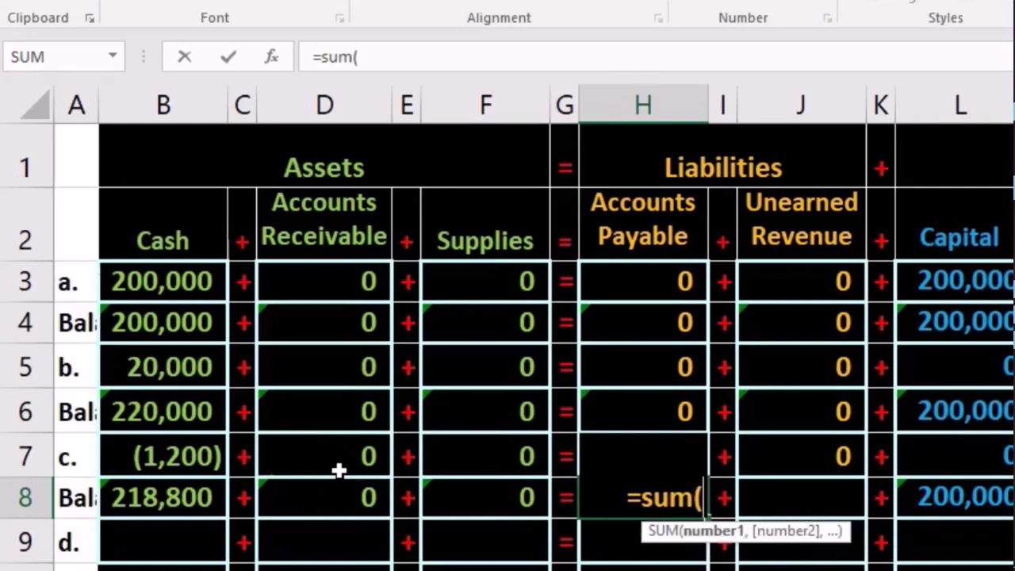
key(Up)
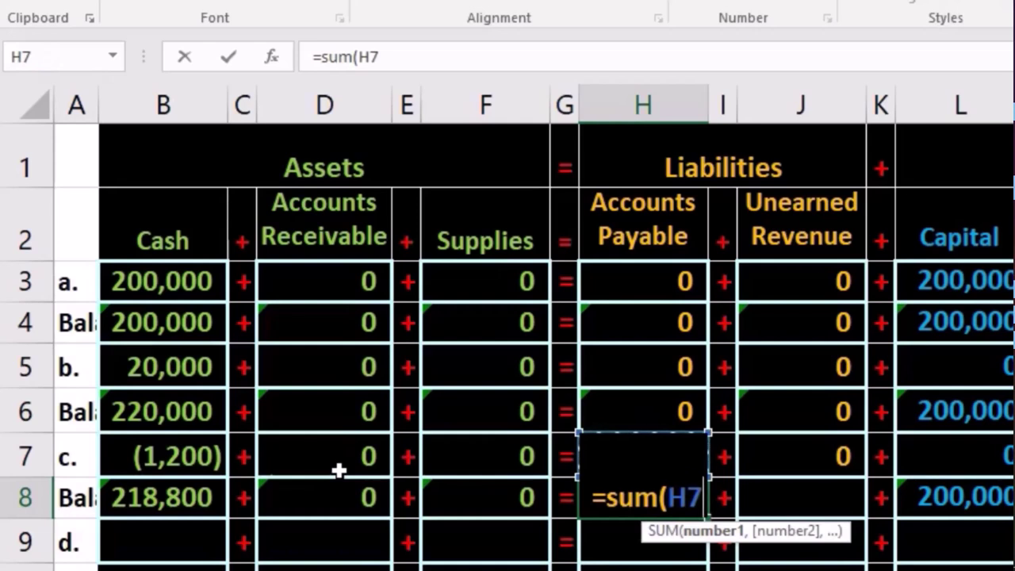
key(shift+Up)
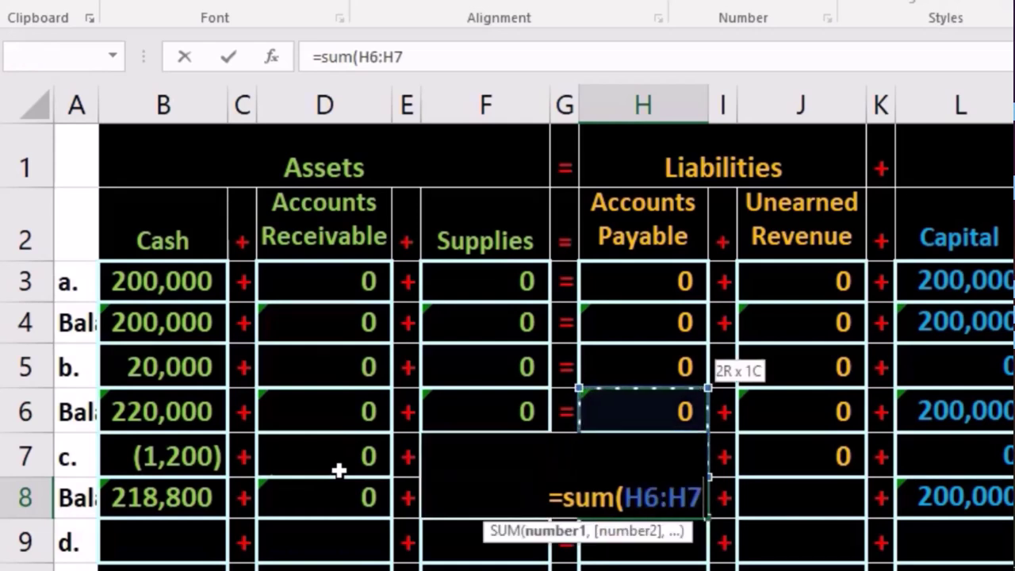
key(Tab)
Calculate the row 8 Unearned Revenue balance in J8 with a SUM formula over J6:J7.
key(Tab)
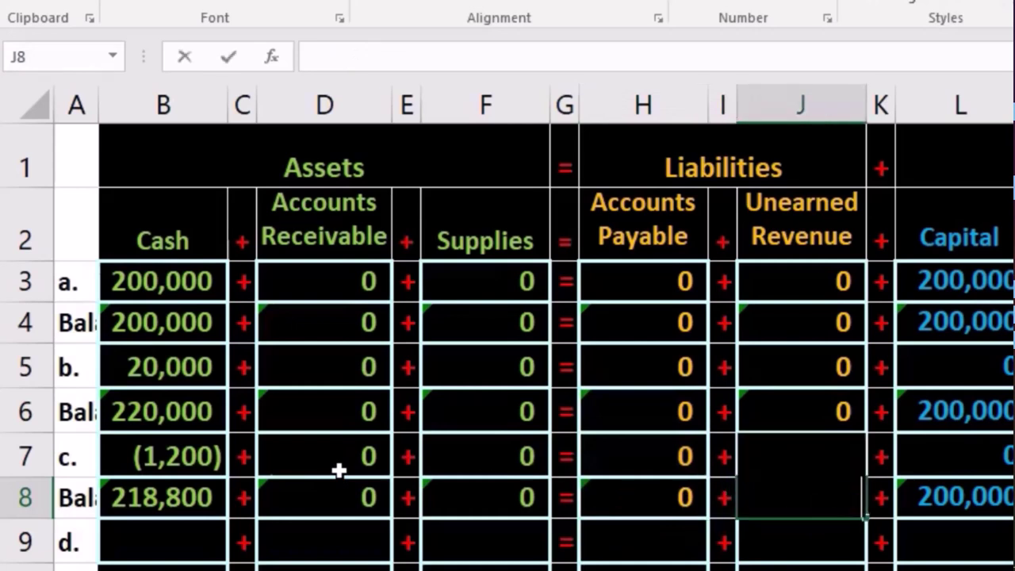
text(=sum)
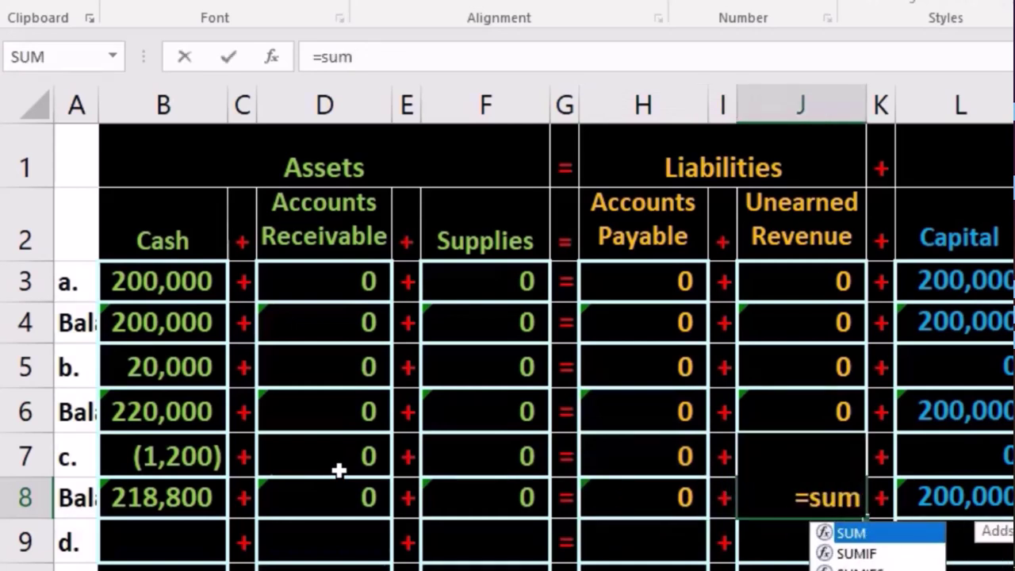
text(()
key(Up)
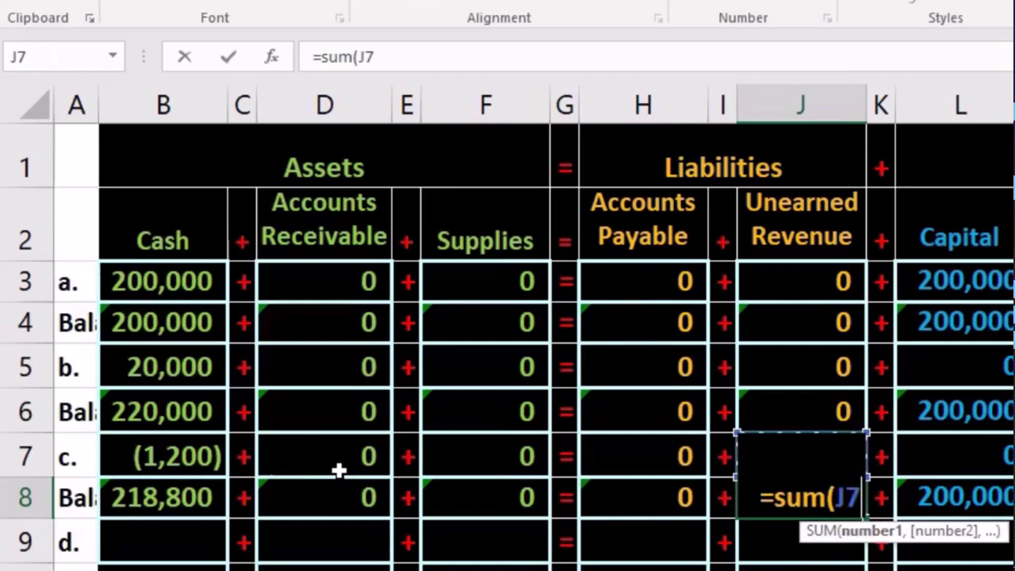
key(shift+Up)
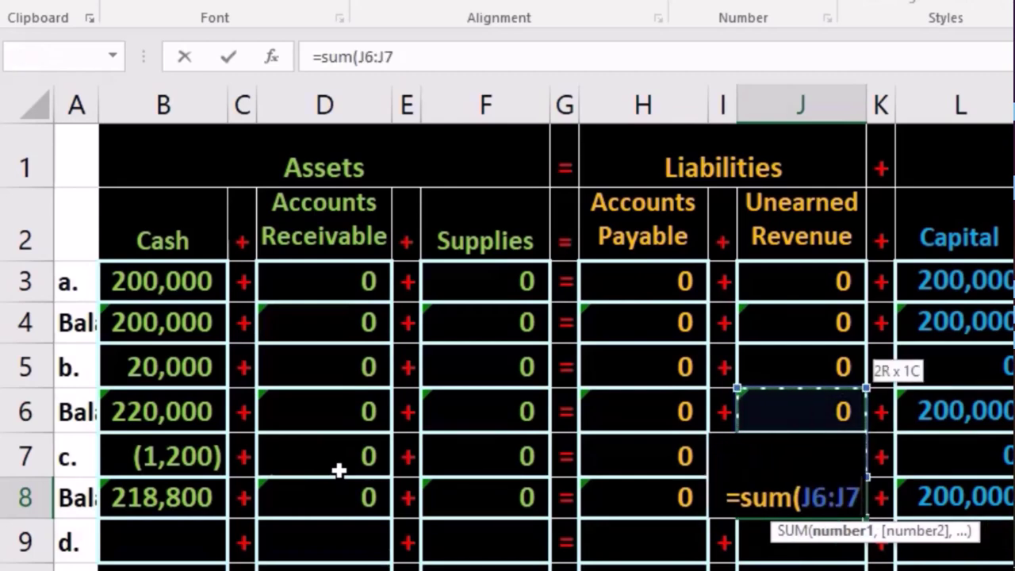
key(Tab)
Calculate the row 8 Utilities Expense balance in R8 with a SUM formula over R6:R7.
key(Tab)
key(Tab)
key(Tab)
key(Tab)
key(Tab)
key(Tab)
key(Tab)
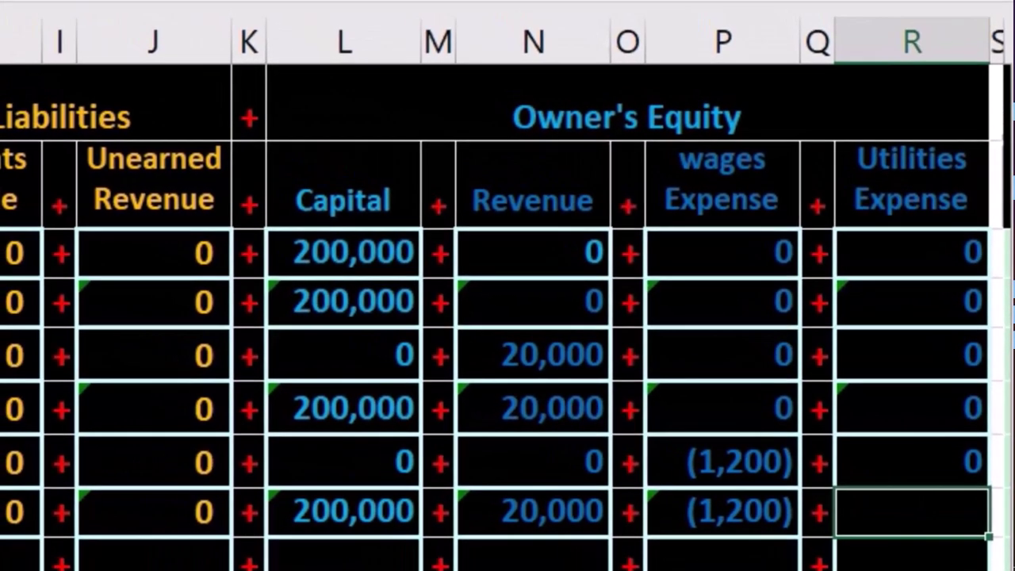
text(=sum()
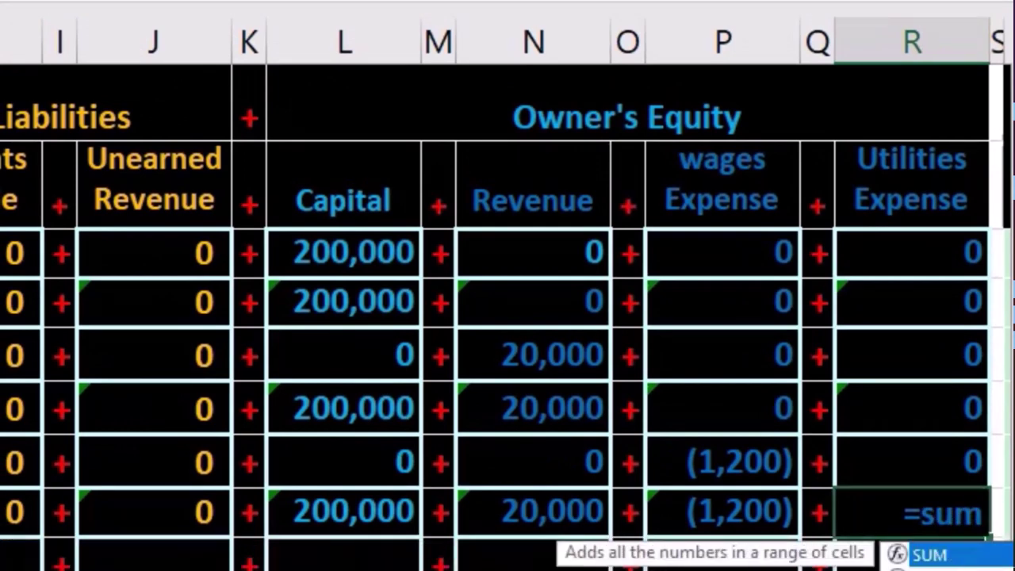
click(912, 461)
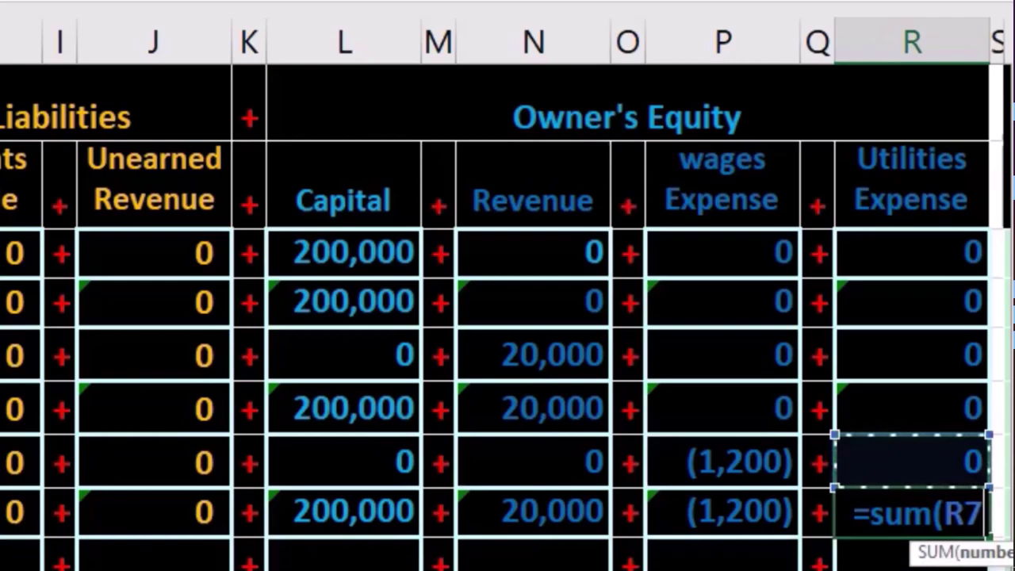
drag(911, 462, 912, 408)
key(Return)
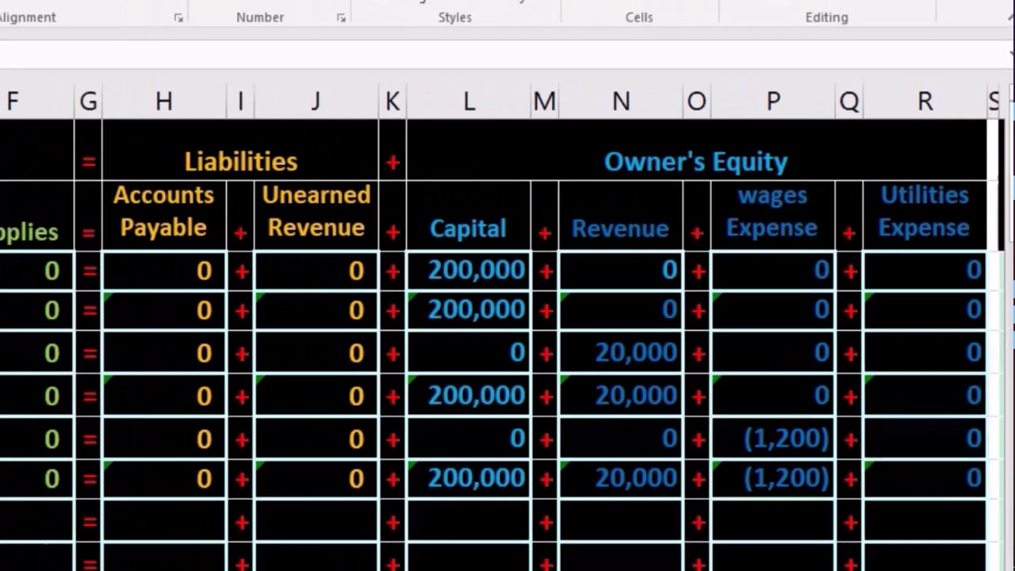
Record transaction d's cash increase by entering 30000 in the Cash column, cell B9.
click(212, 465)
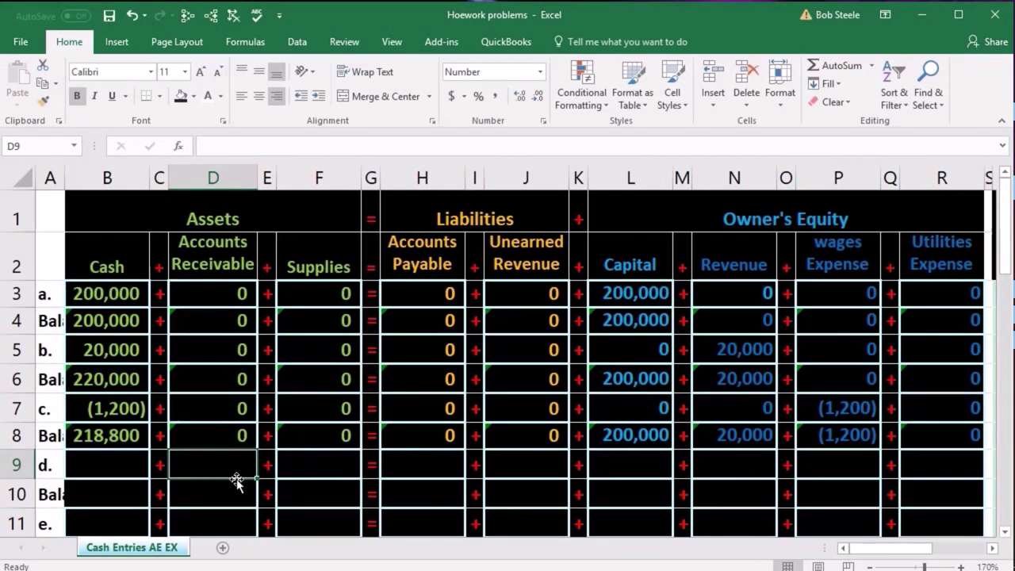
scroll(236, 479, down, 2)
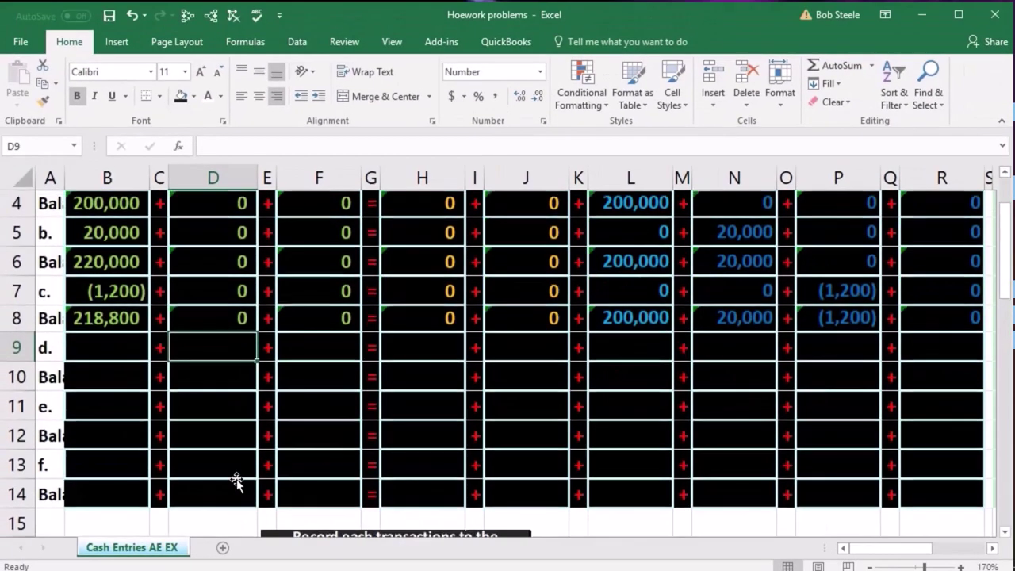
scroll(209, 460, up, 1)
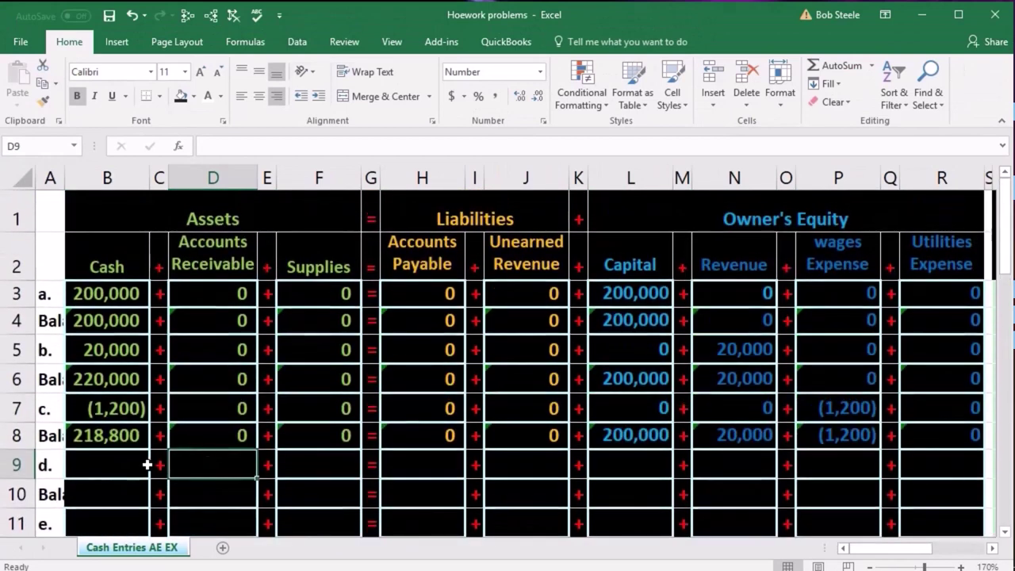
click(126, 460)
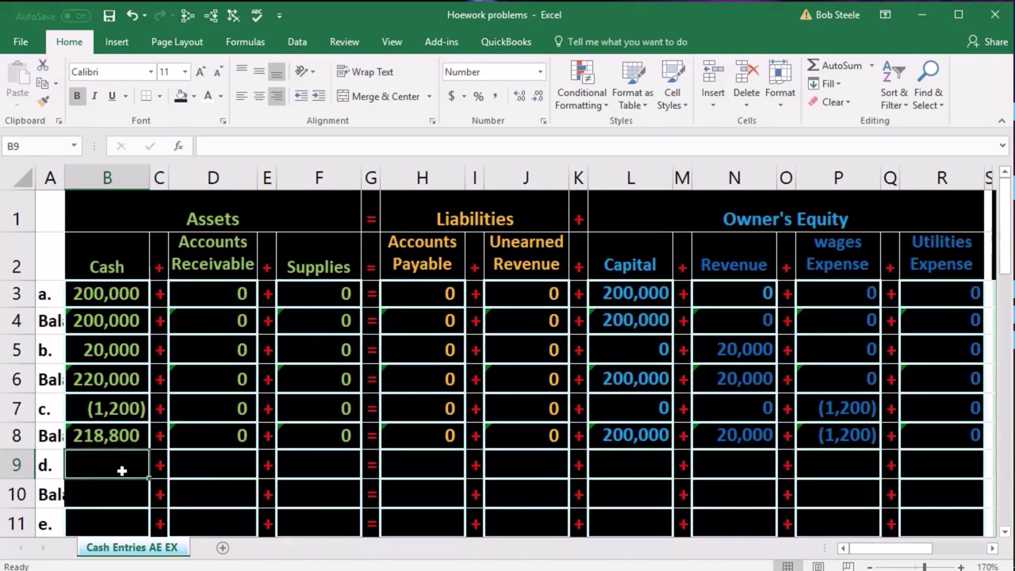
text(30000)
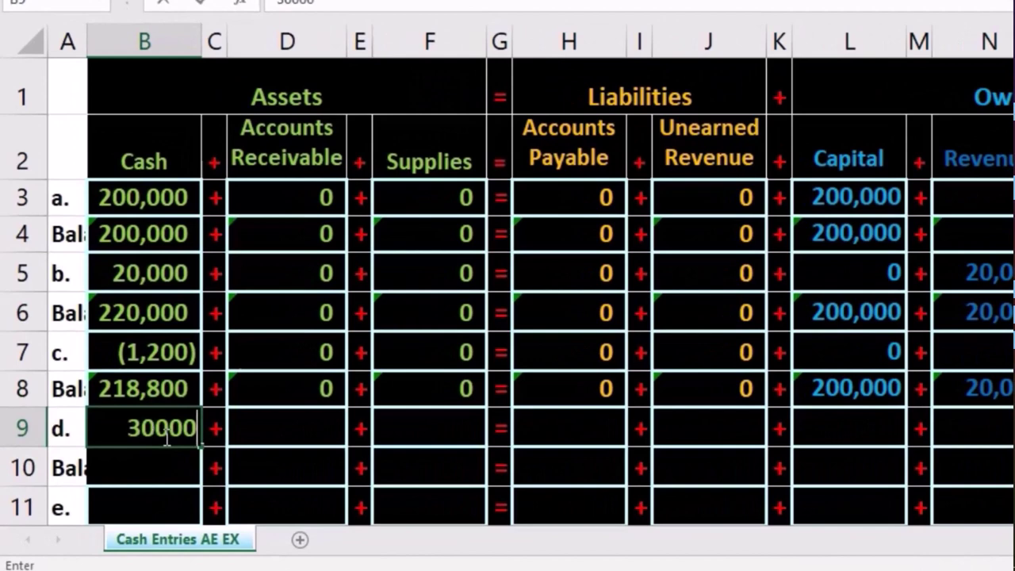
key(Tab)
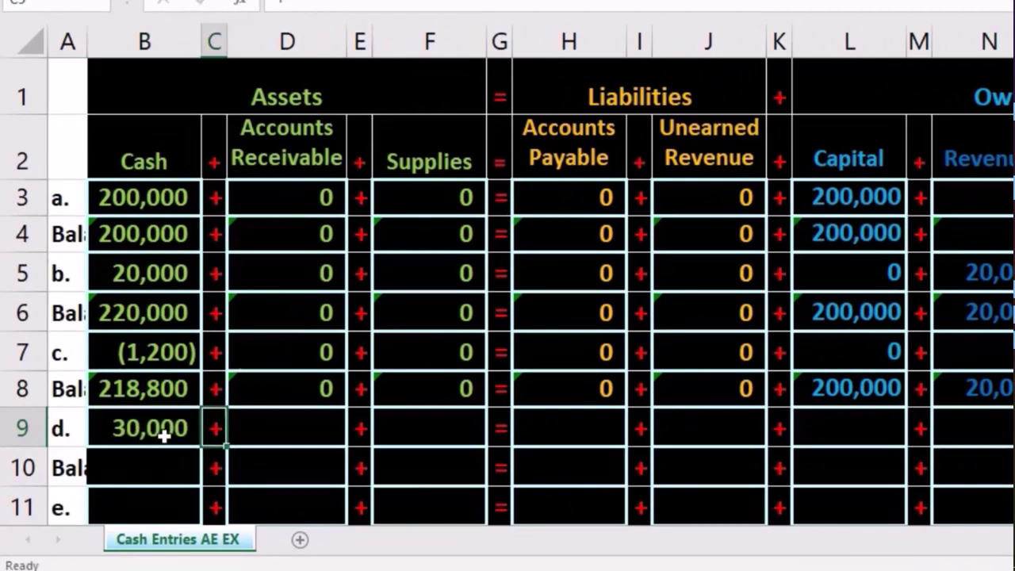
click(162, 435)
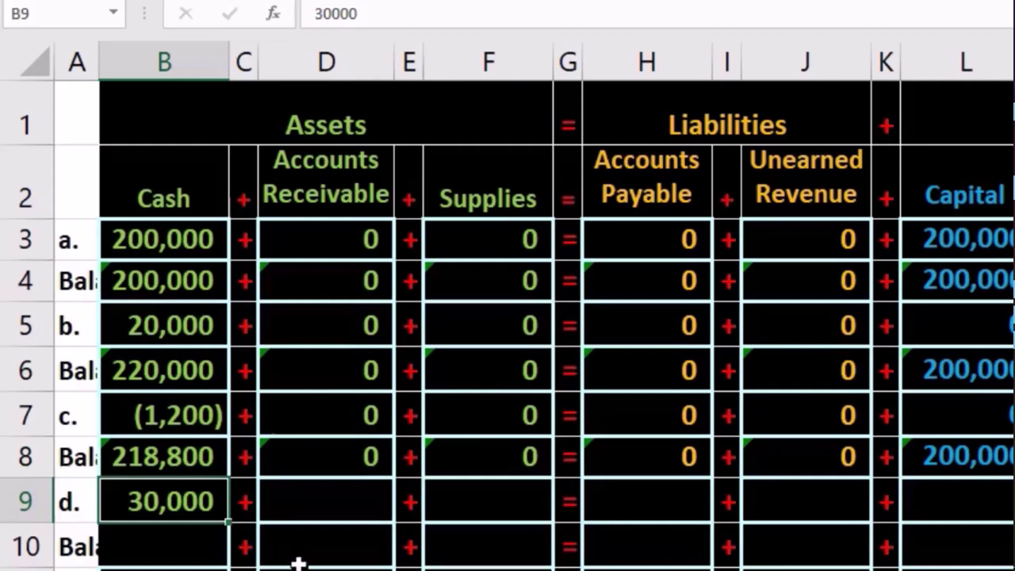
Record transaction d's other side by entering 30000 in the Unearned Revenue column, cell J9.
click(816, 498)
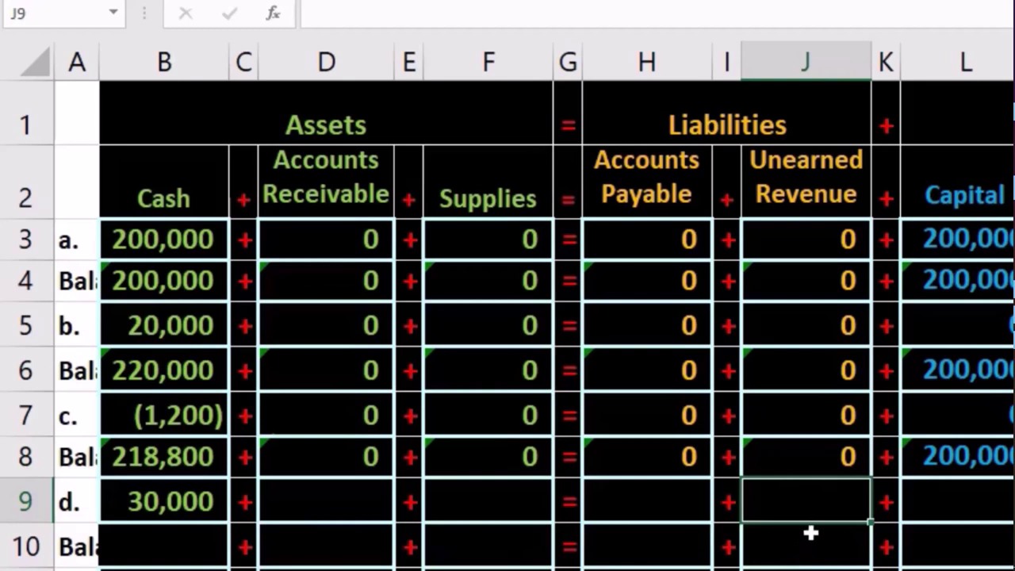
text(30000)
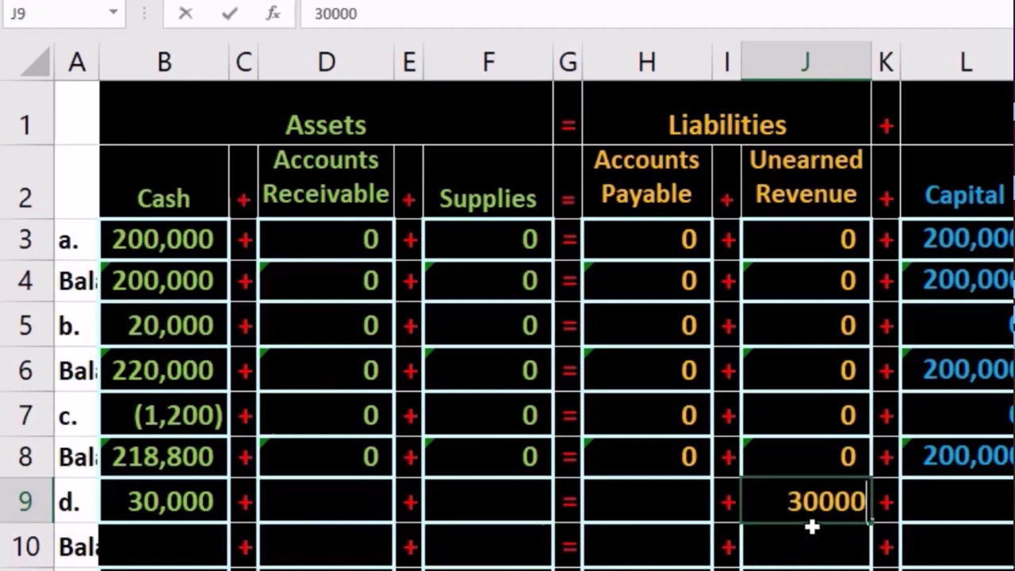
key(Return)
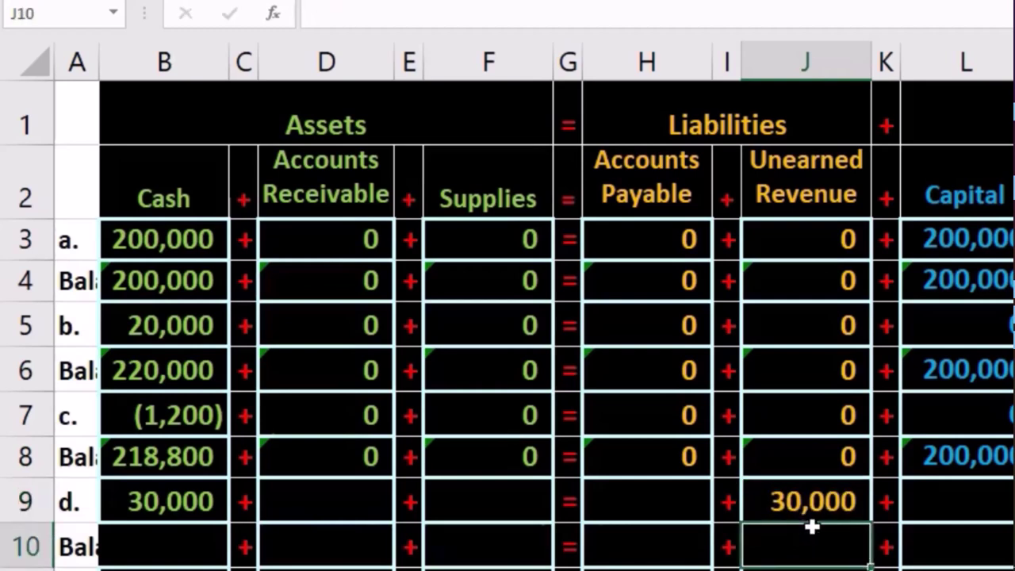
Compare both sides of transaction d by selecting its asset cells and its liability and equity cells in row 9.
click(819, 506)
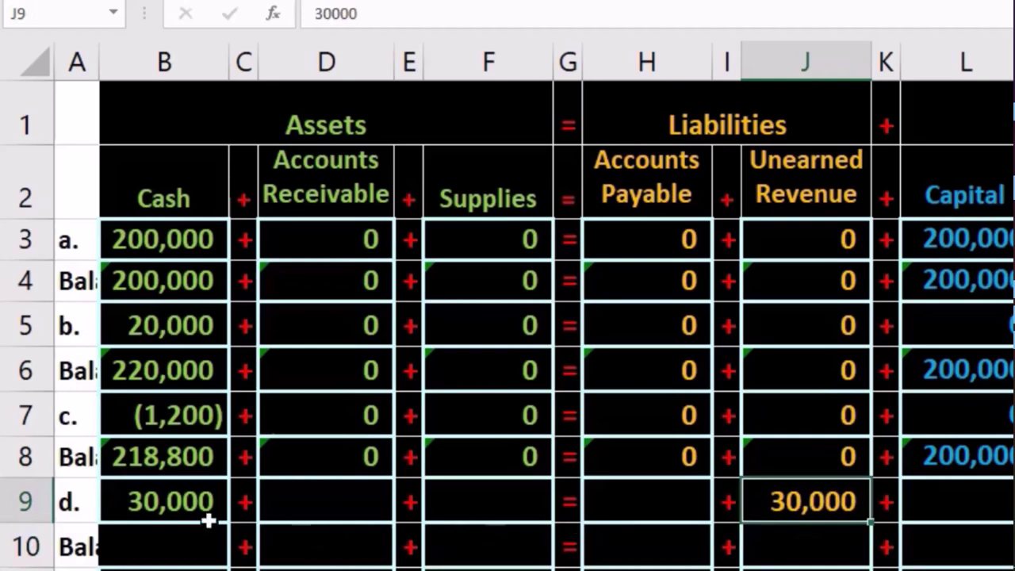
drag(164, 508, 471, 514)
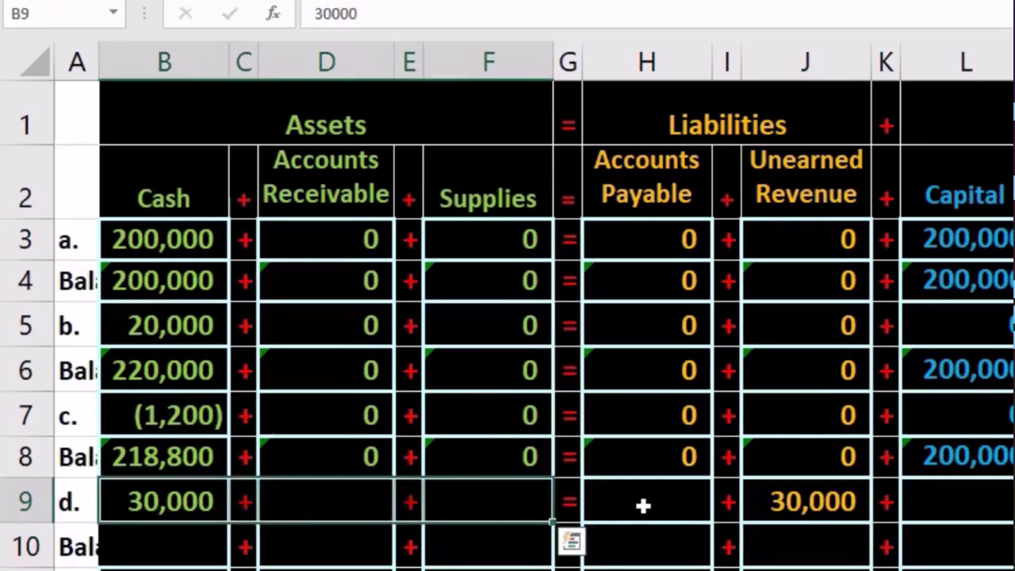
drag(643, 507, 1014, 507)
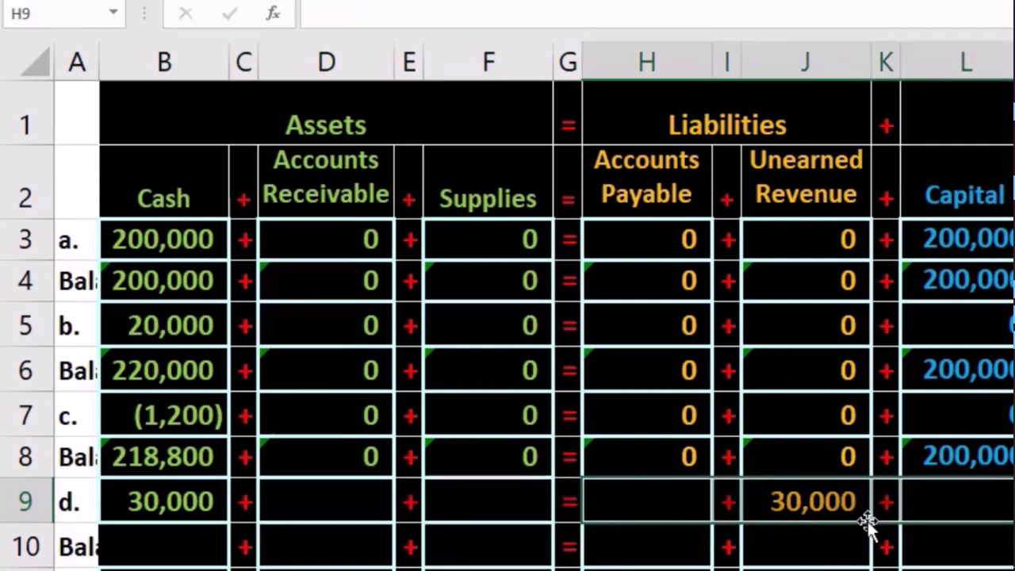
Check transaction d's row 9 totals for assets against liabilities and equity in T9:V9.
click(822, 507)
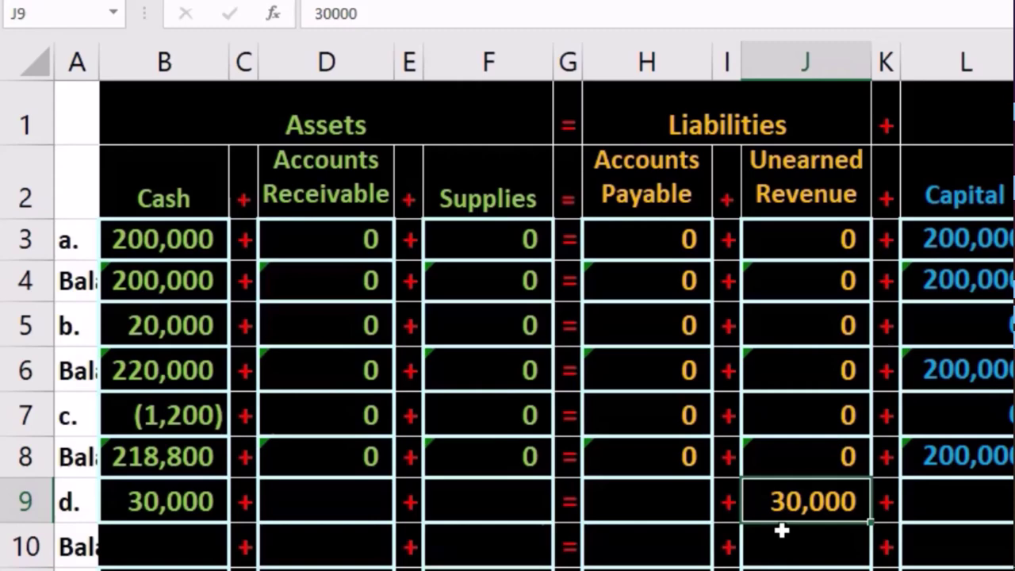
scroll(508, 318, right, 5)
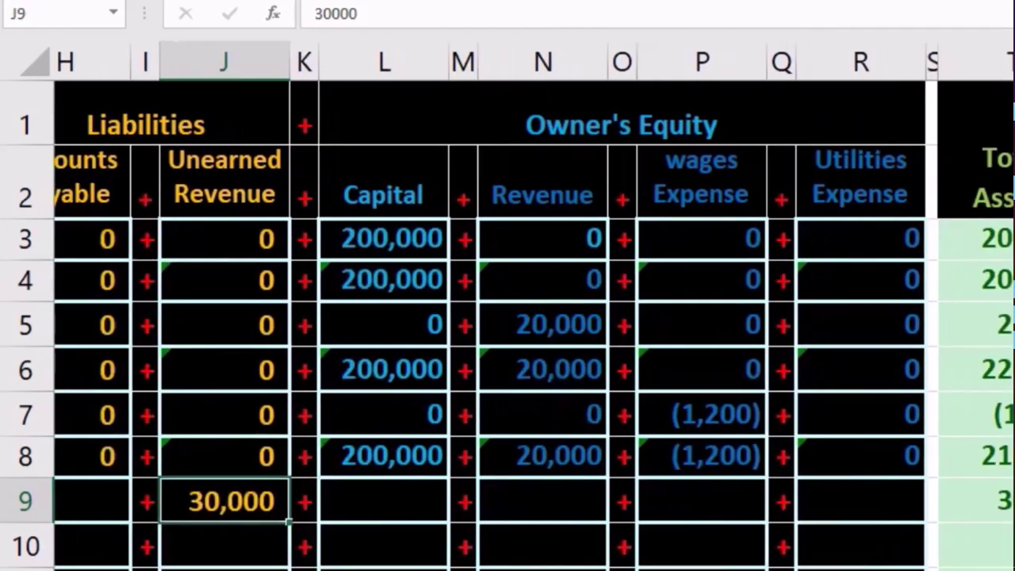
click(635, 487)
drag(659, 485, 756, 489)
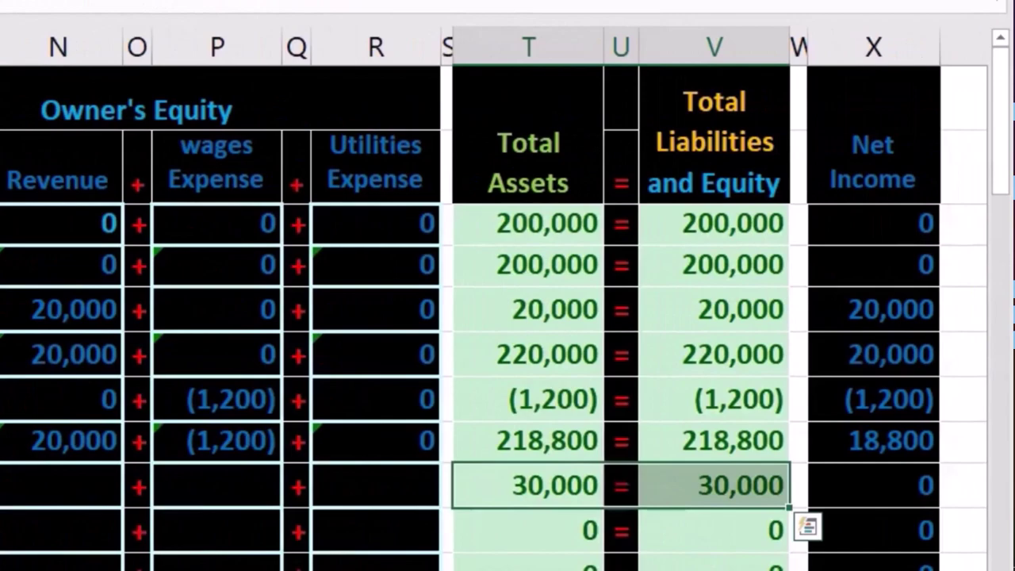
scroll(508, 317, left, 4)
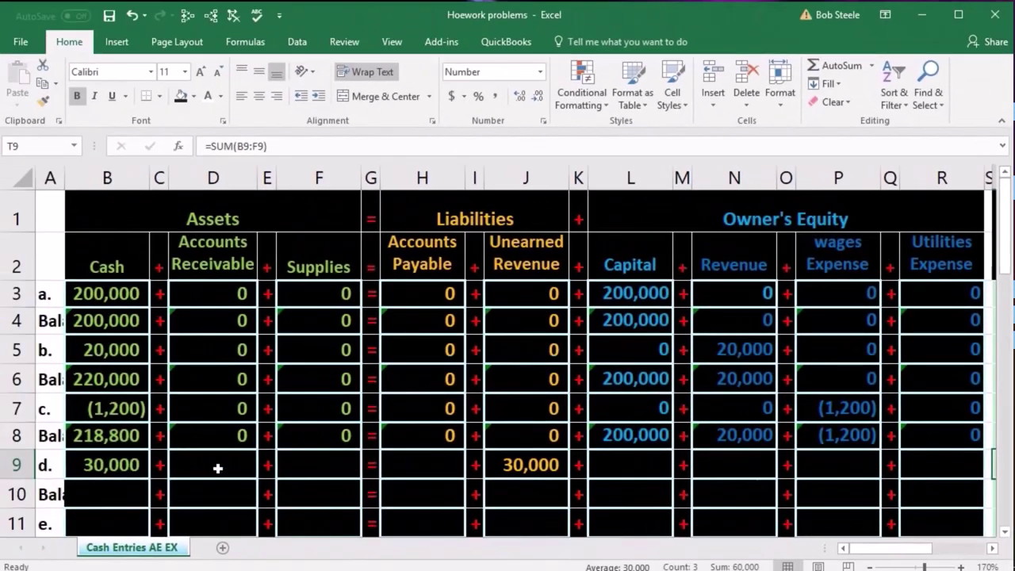
Enter 0 for transaction d in Accounts Receivable D9, Supplies F9 and Accounts Payable H9.
click(218, 467)
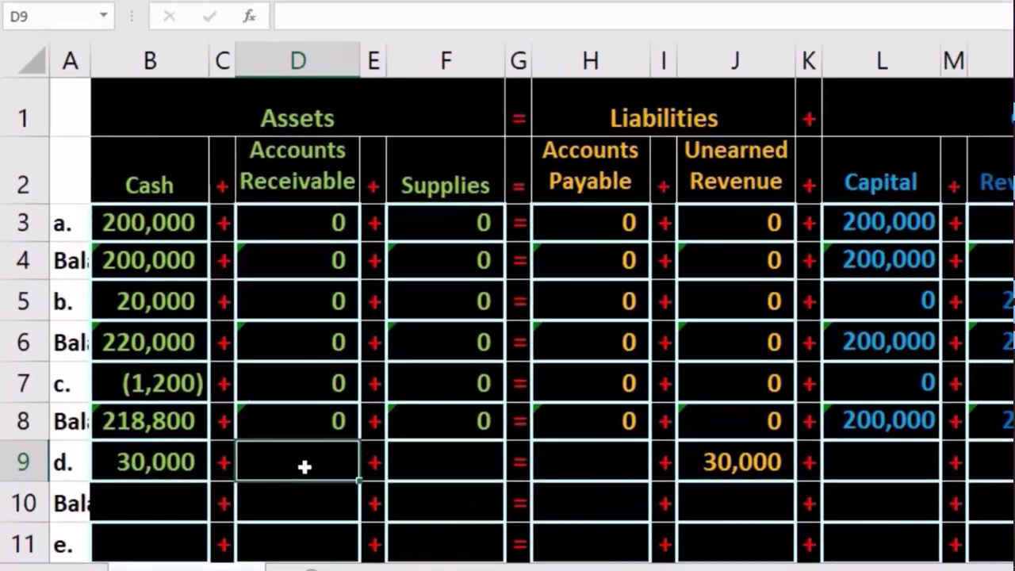
text(0)
key(Tab)
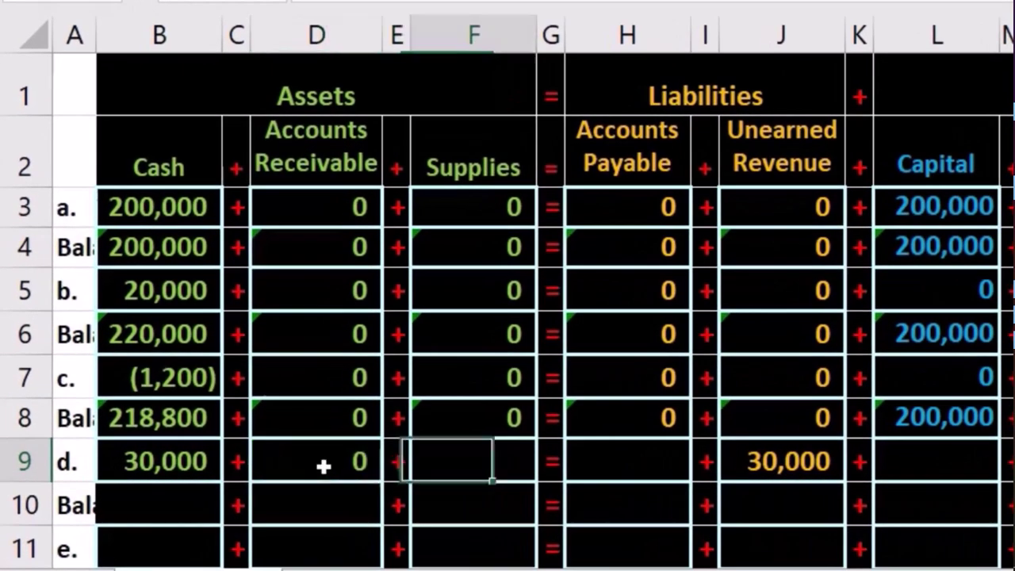
text(0)
key(Tab)
key(Tab)
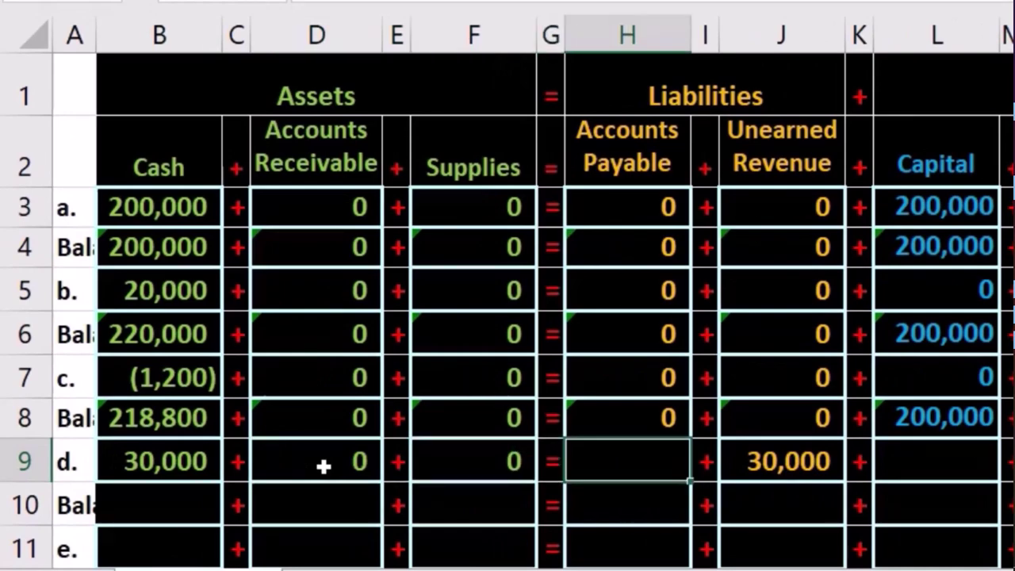
text(0)
key(Tab)
key(Tab)
key(Tab)
key(Tab)
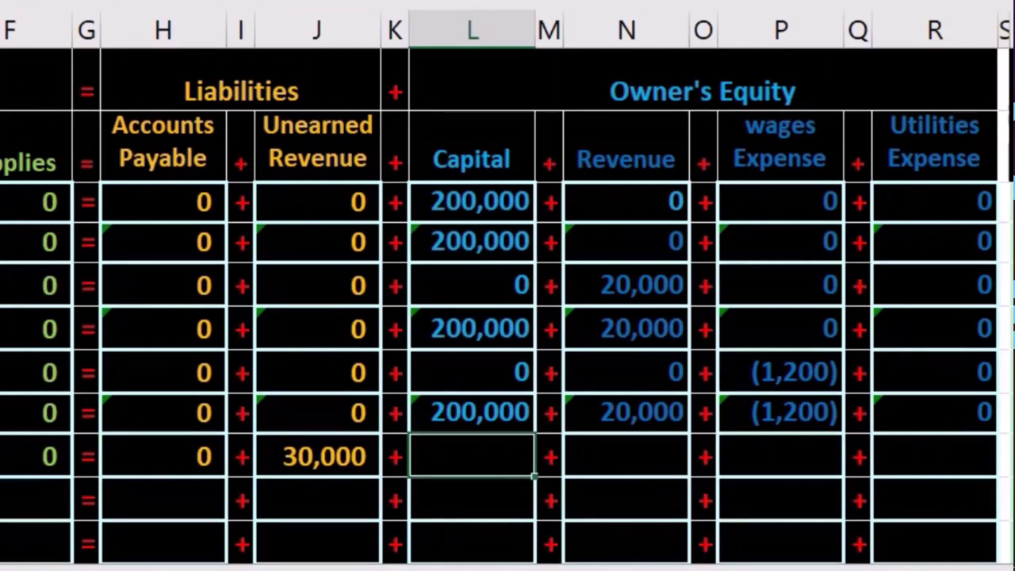
Enter 0 for transaction d in the row 9 Capital, Revenue, wages Expense and Utilities Expense cells, L9, N9, P9 and R9.
text(0)
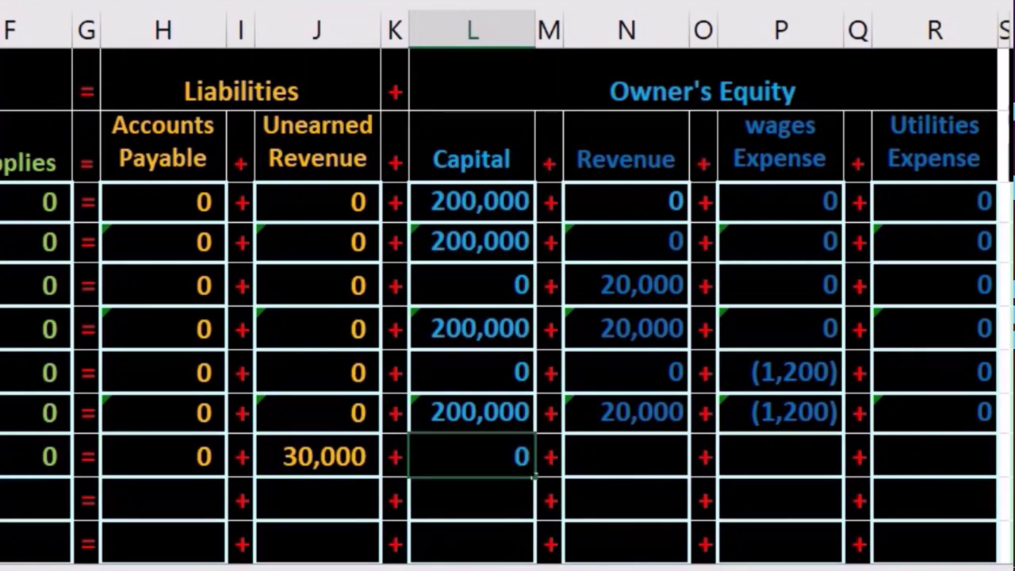
key(Tab)
key(Tab)
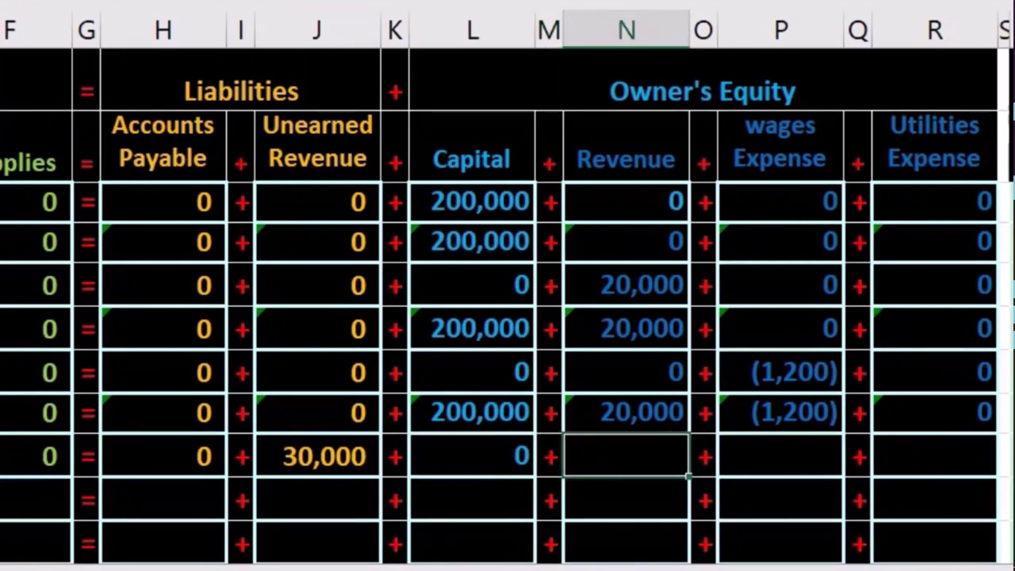
text(0)
key(Tab)
key(Tab)
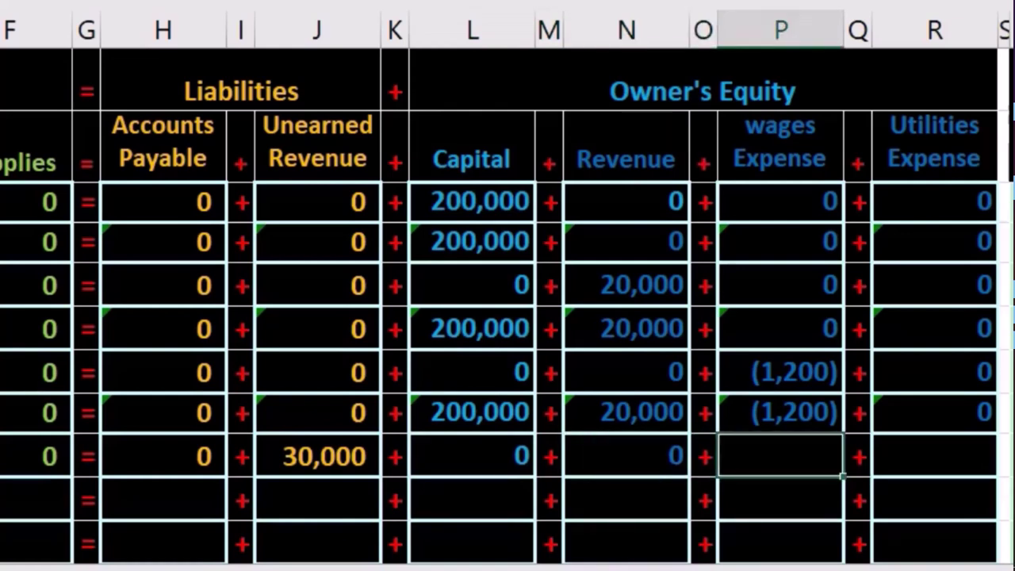
text(0)
key(Tab)
key(Tab)
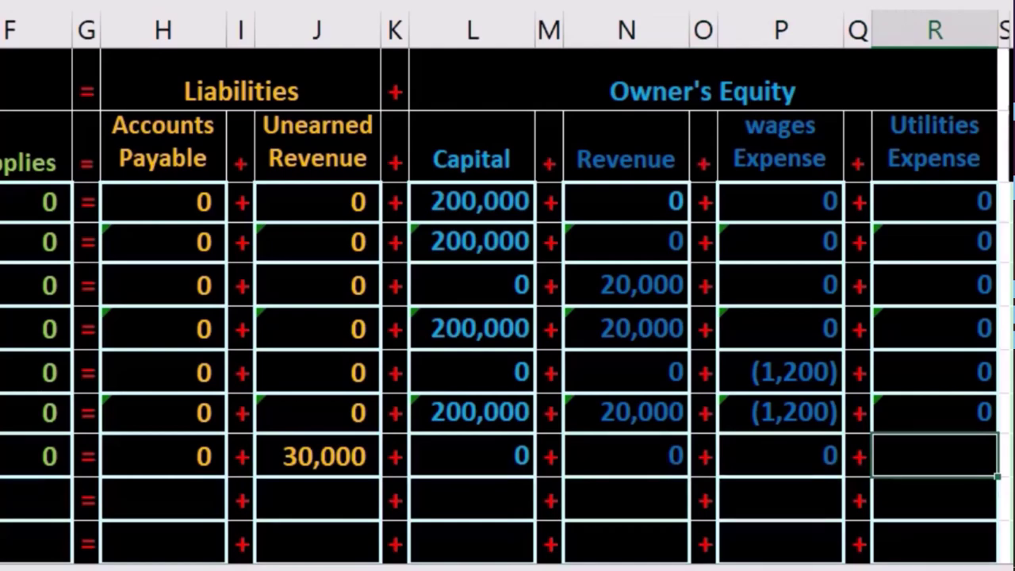
text(0)
key(Return)
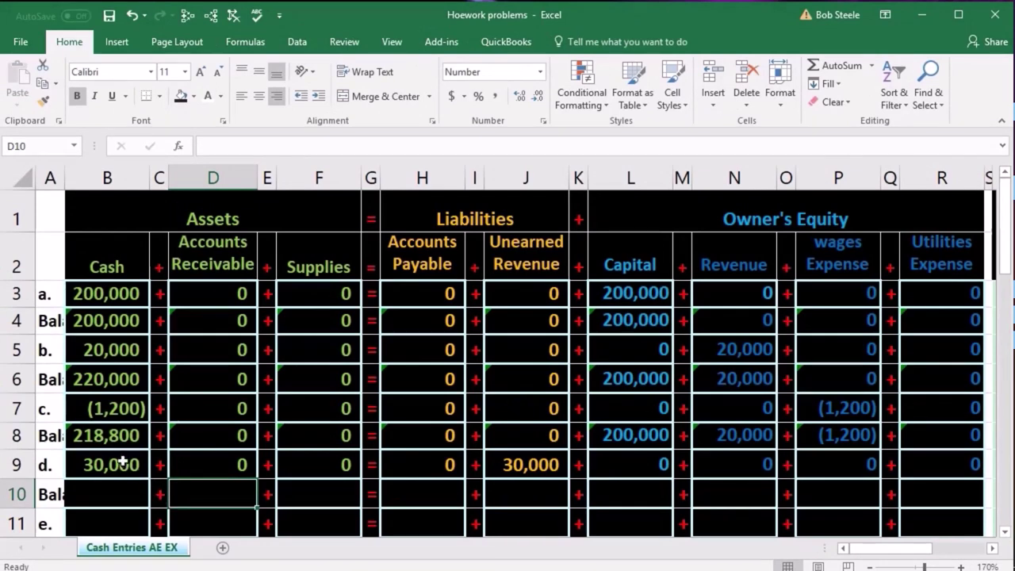
Review the row 8 balances together with transaction d's amounts by selecting B8:R9.
drag(95, 436, 971, 426)
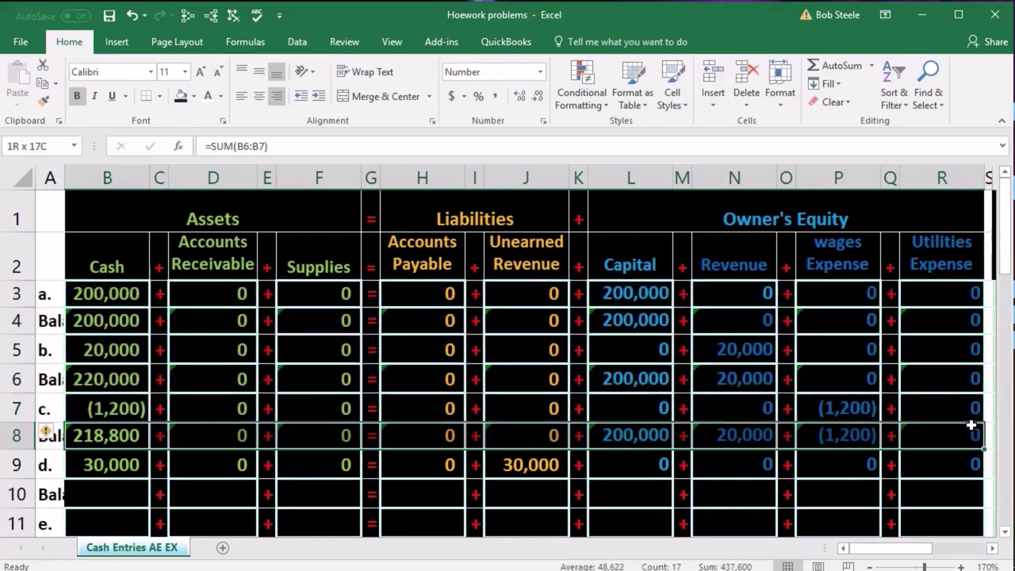
drag(974, 432, 979, 456)
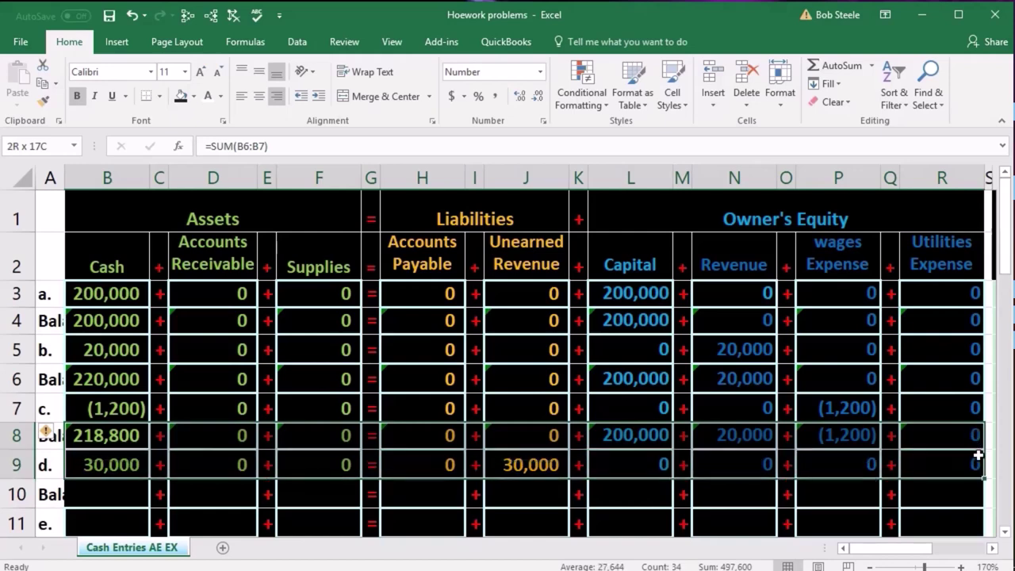
drag(978, 455, 979, 455)
Calculate the row 10 Cash balance in B10 with a SUM formula over B8:B9.
click(138, 498)
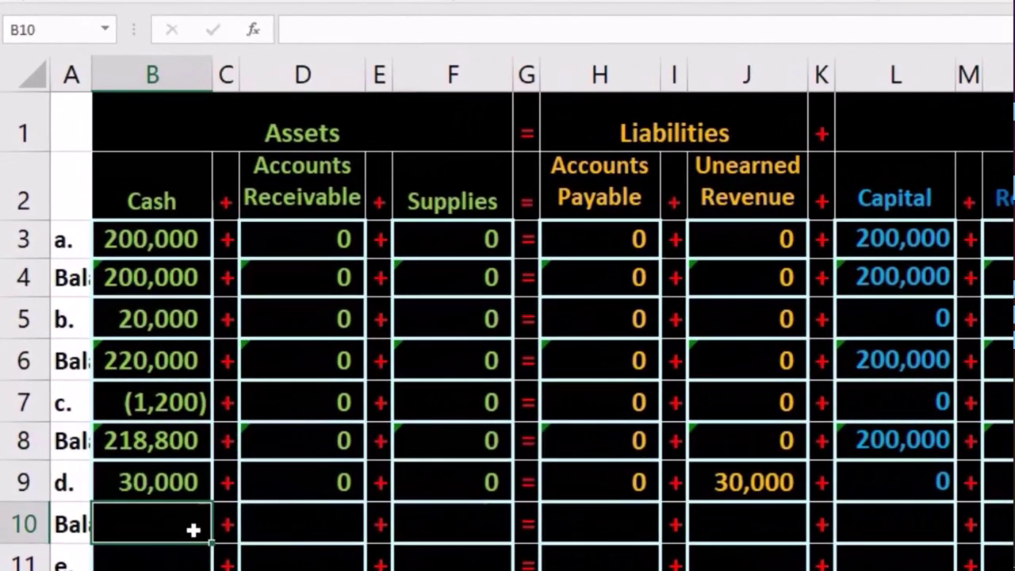
scroll(193, 530, down, 1)
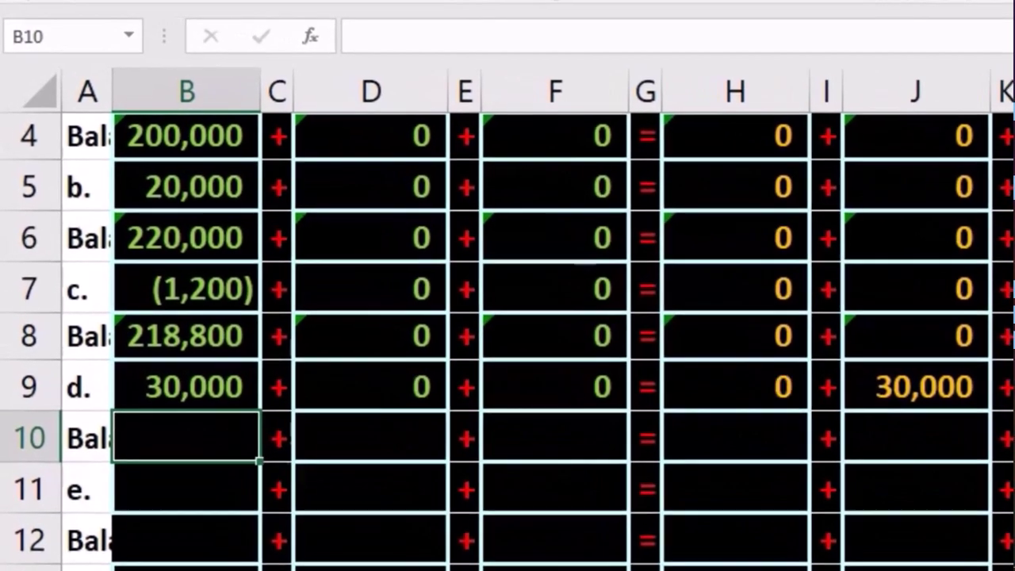
text(=su)
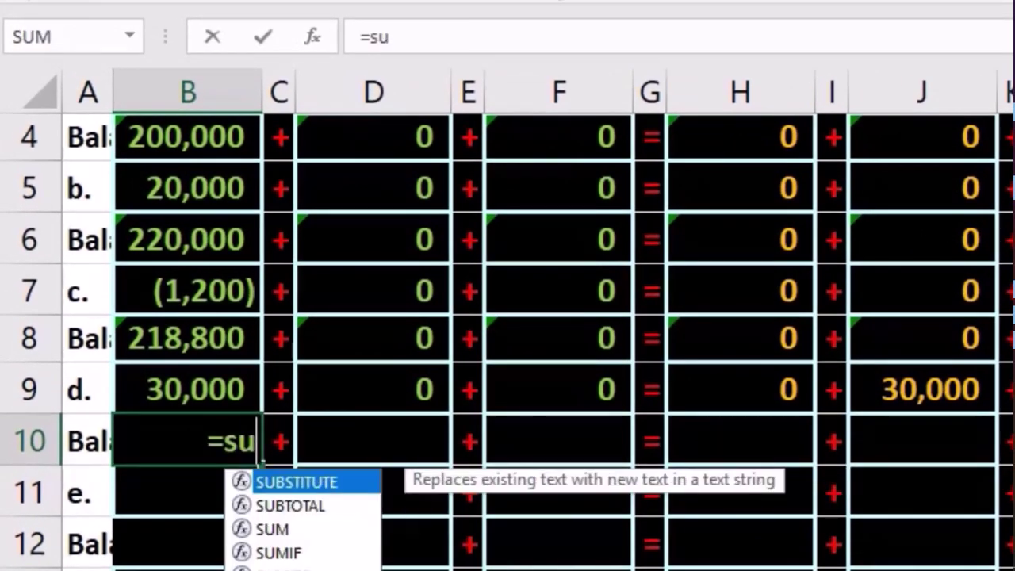
text(m)
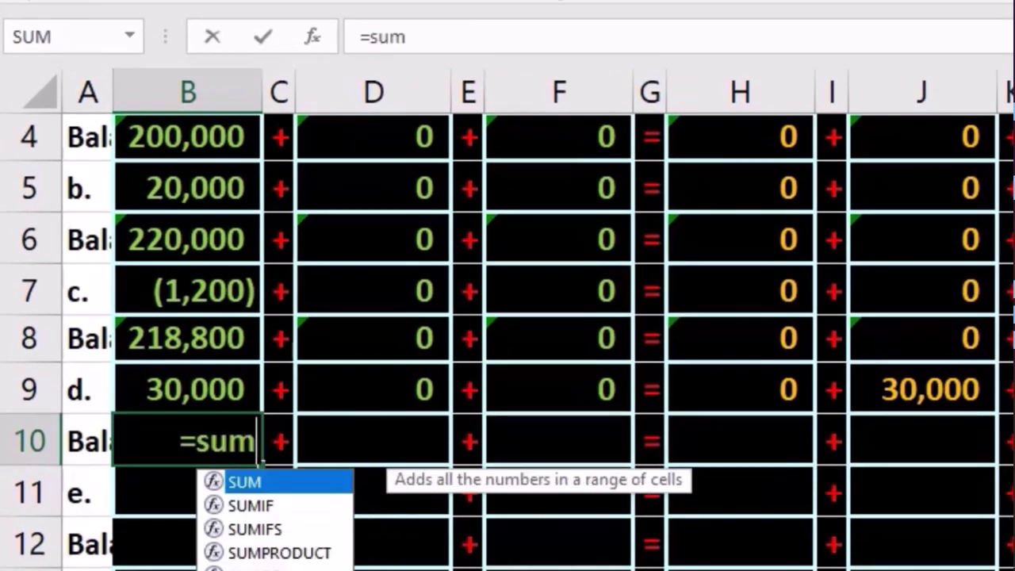
double_click(241, 479)
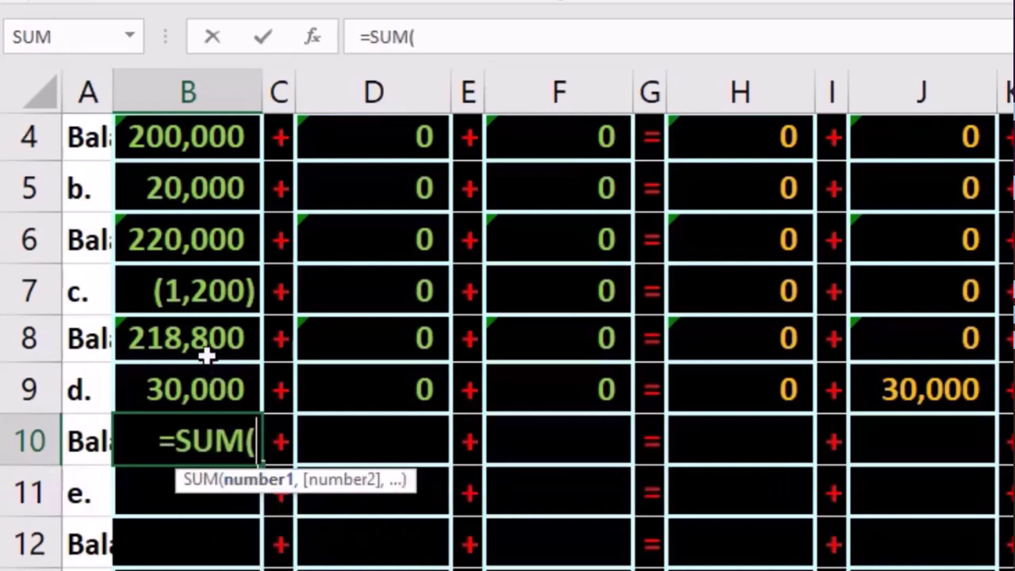
drag(205, 356, 195, 381)
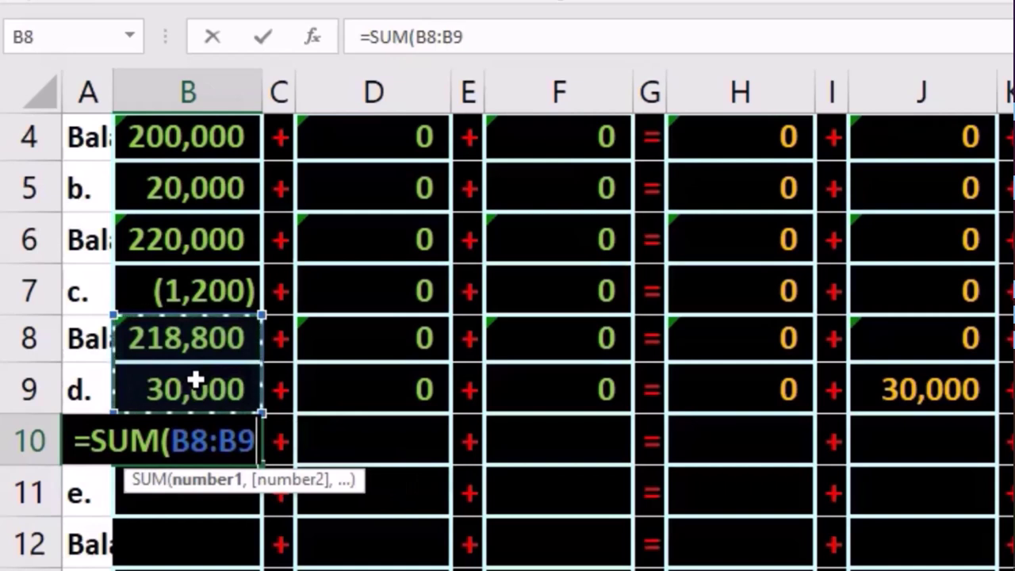
key(Return)
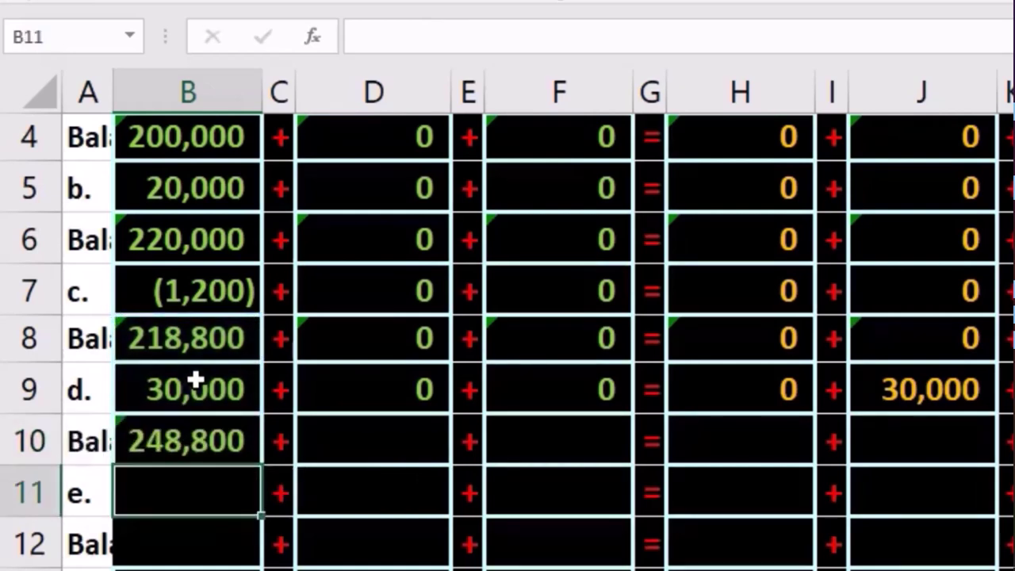
Calculate the row 10 Unearned Revenue balance in J10 with a SUM formula over J8:J9.
key(Right)
key(Right)
key(Right)
key(Right)
key(Right)
key(Right)
key(Right)
key(Right)
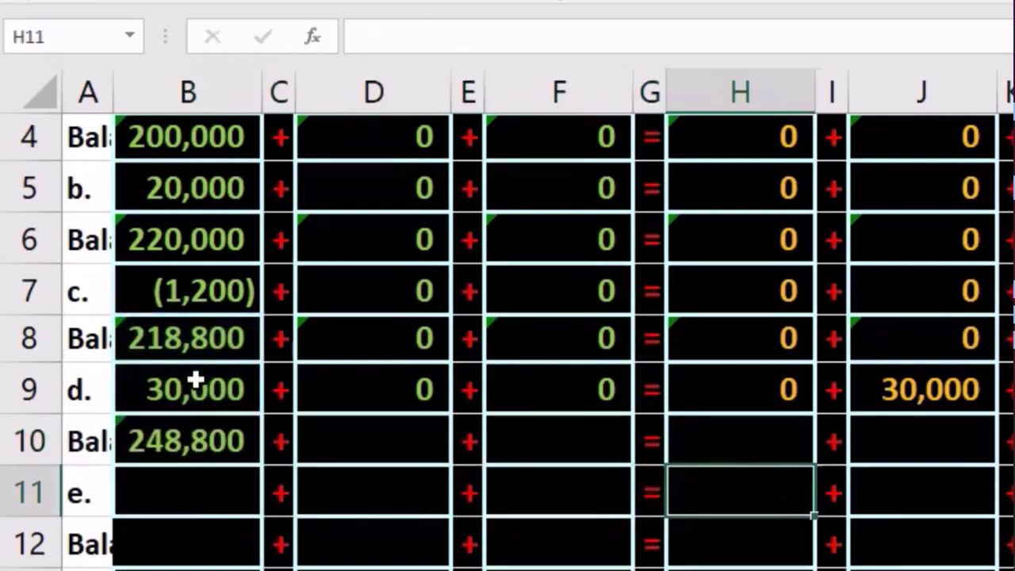
key(Up)
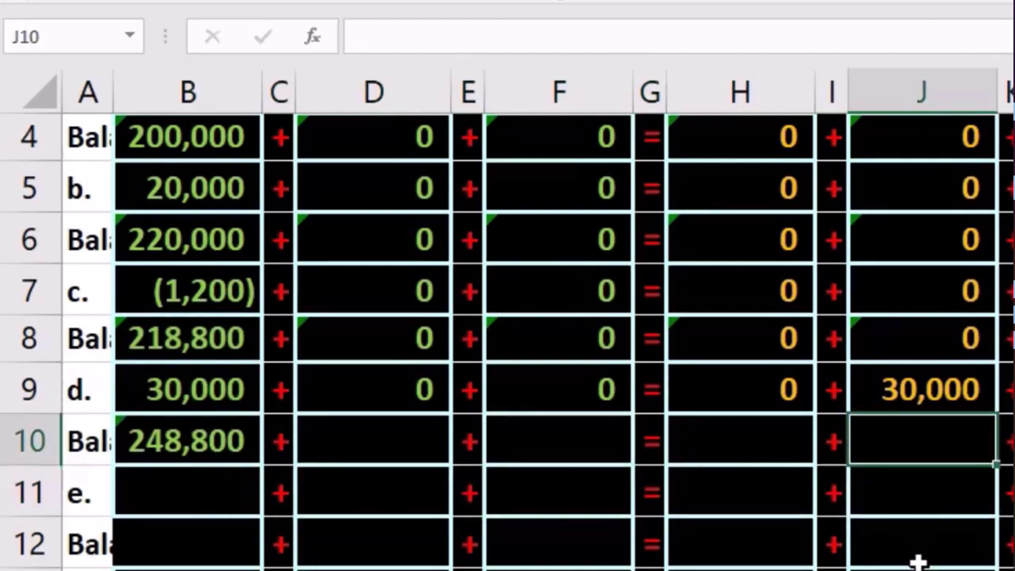
text(=sum)
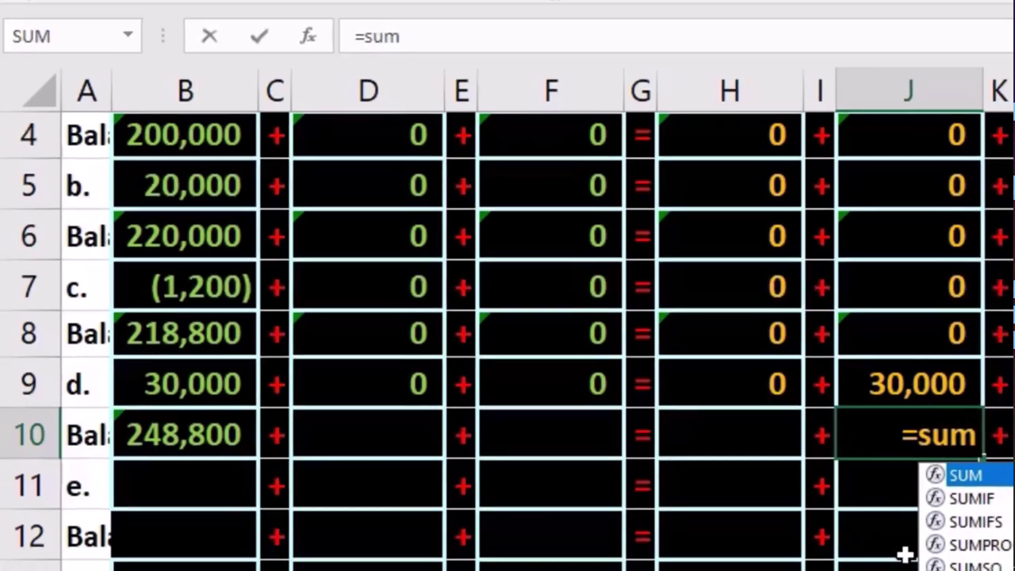
double_click(966, 475)
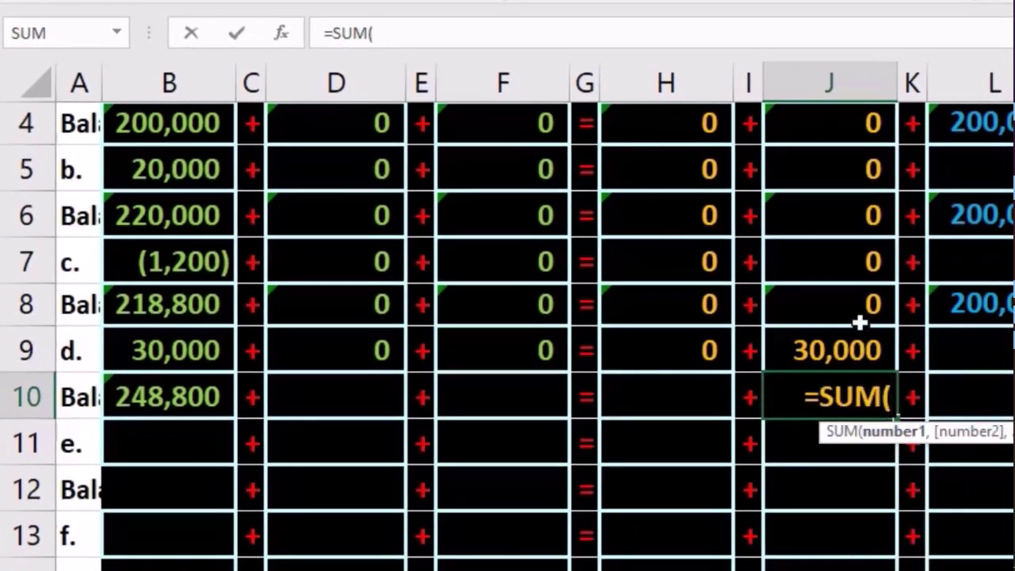
drag(860, 322, 846, 344)
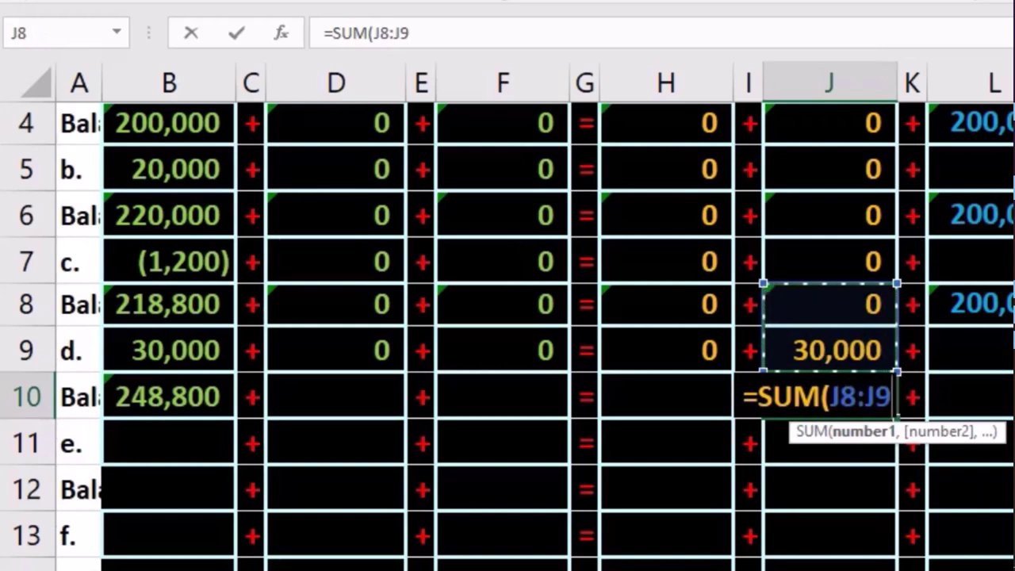
key(Return)
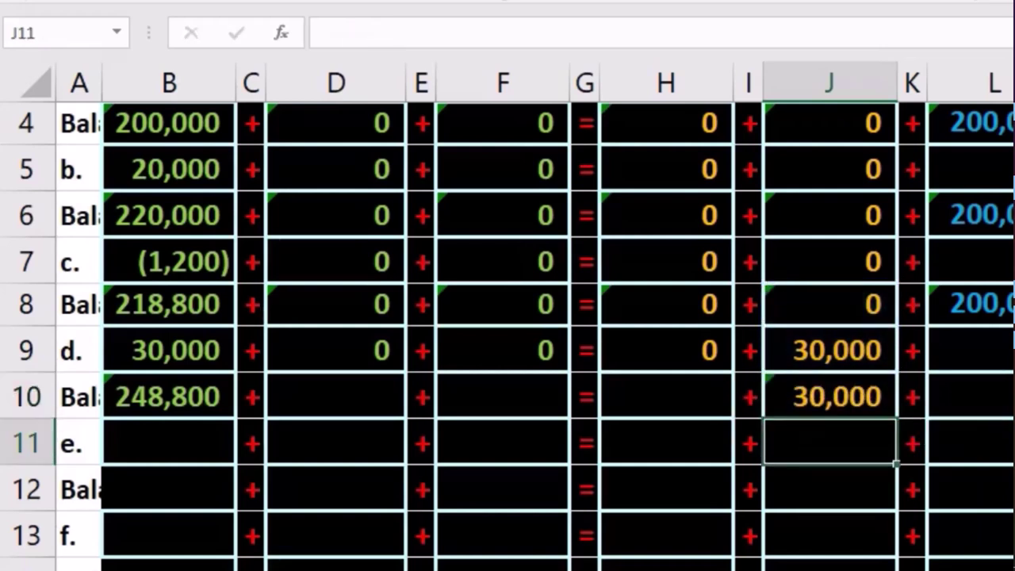
Compare total assets with total liabilities and equity for the row 10 balance in columns T and V.
key(Up)
key(Right)
key(Right)
key(Right)
key(Right)
key(Right)
key(Right)
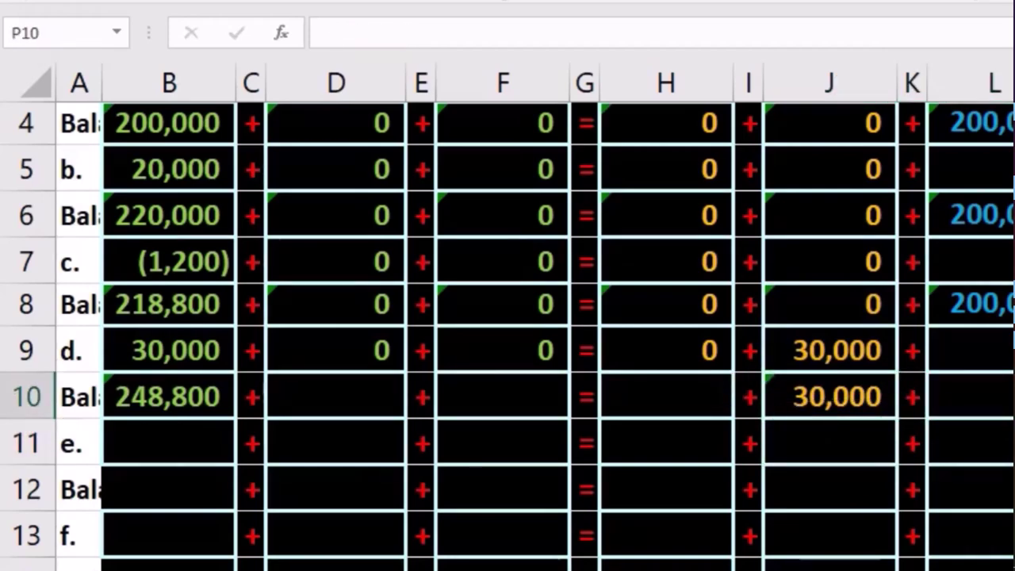
key(Right)
key(Right)
key(Right)
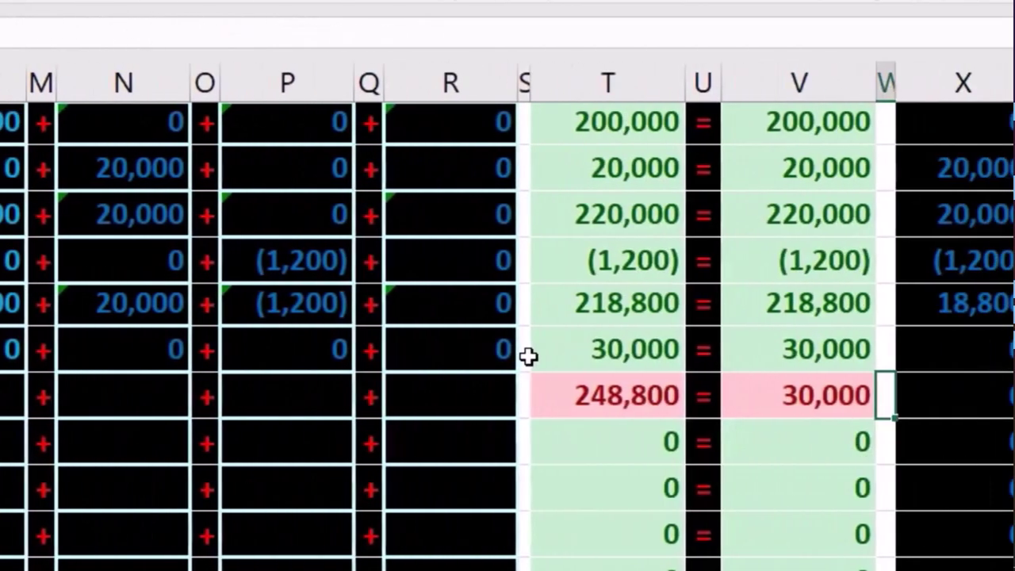
scroll(464, 356, left, 3)
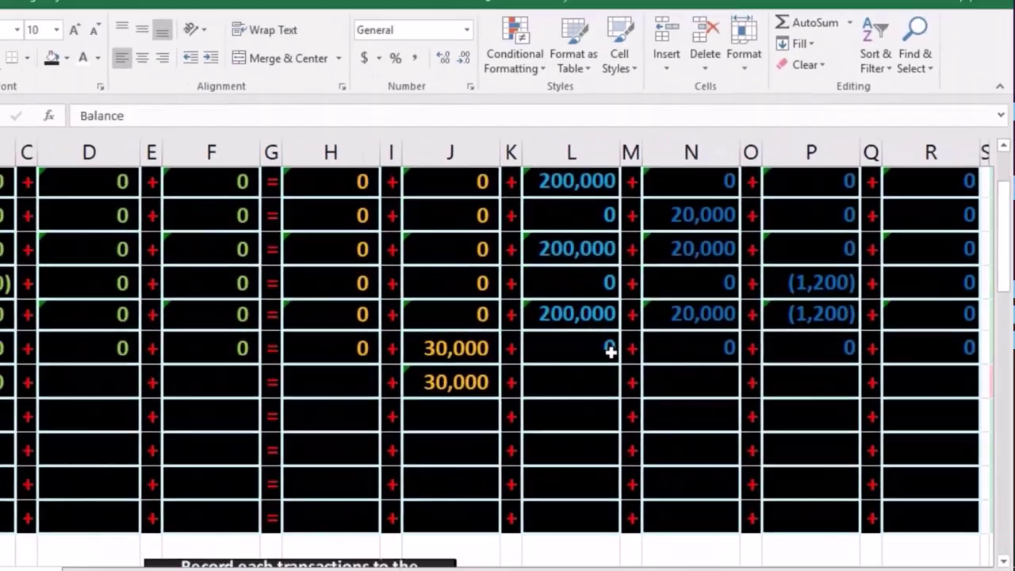
Calculate the row 10 Capital balance in L10 with a SUM formula over L8:L9.
key(Right)
key(Right)
key(Right)
key(Right)
key(Right)
key(Right)
key(Right)
key(Right)
key(Right)
key(Right)
key(Right)
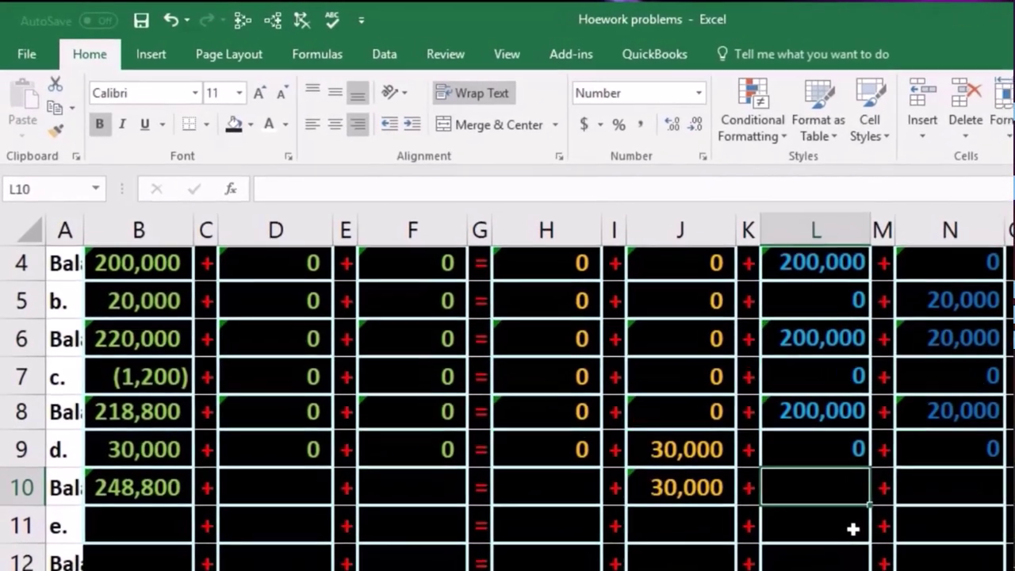
text(=sum)
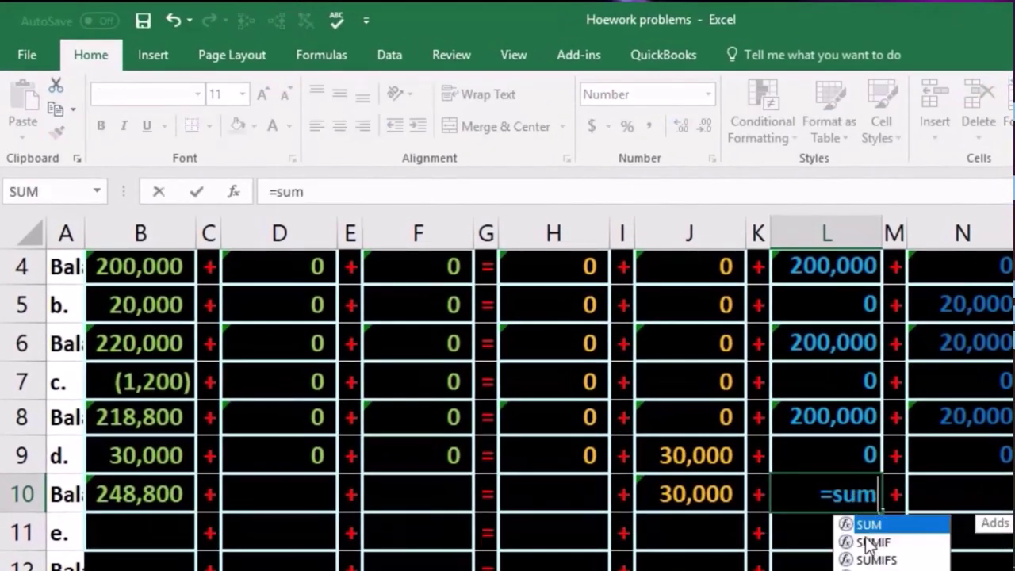
double_click(867, 525)
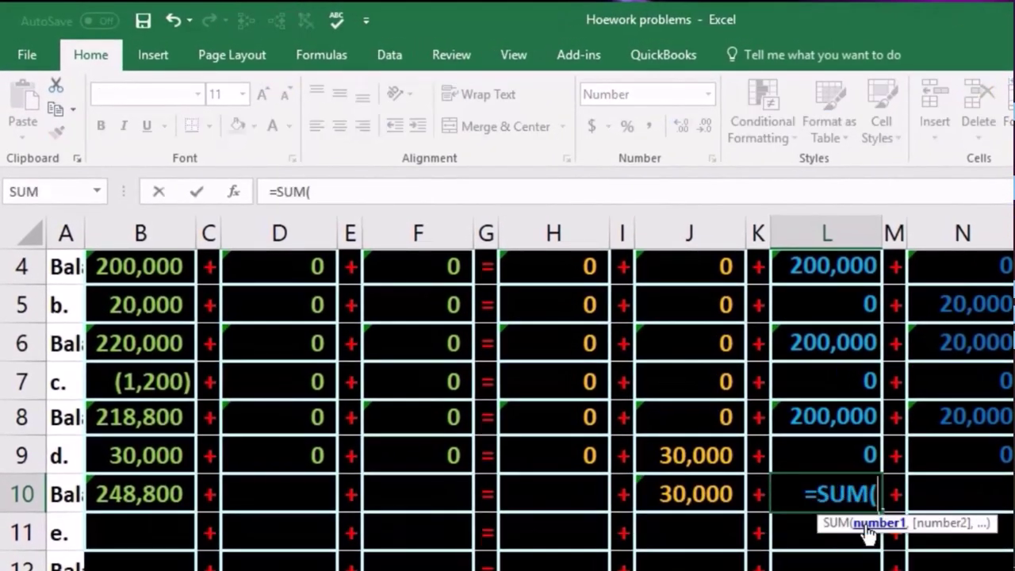
drag(833, 415, 835, 445)
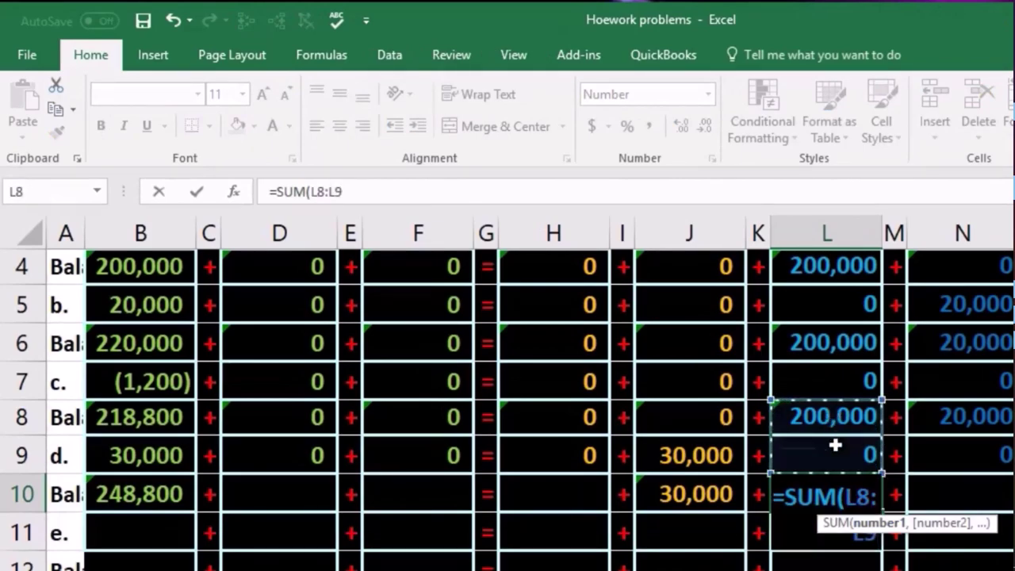
key(Return)
Calculate the row 10 Revenue balance in N10 with a SUM formula over N8:N9.
click(916, 485)
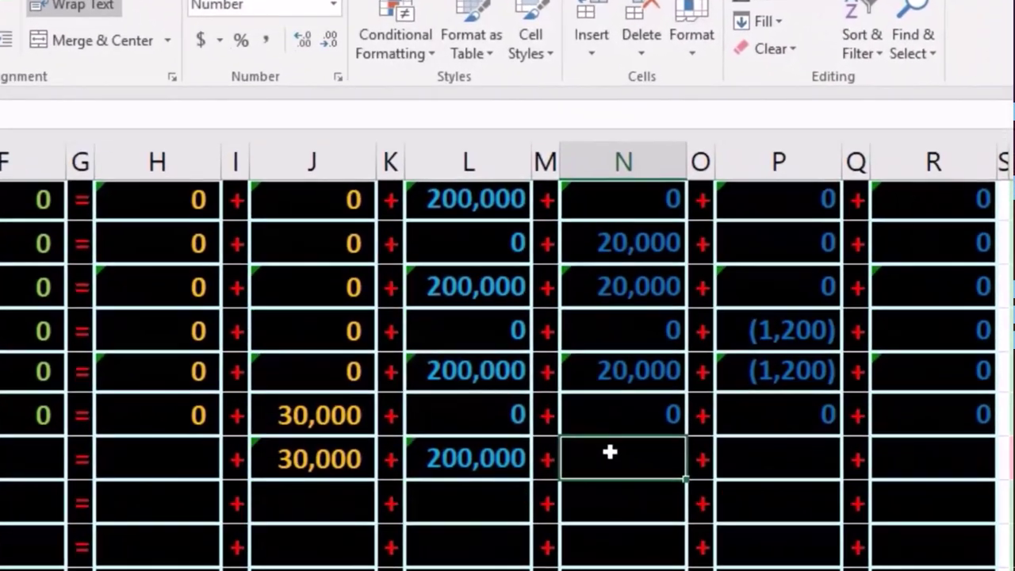
text(=s)
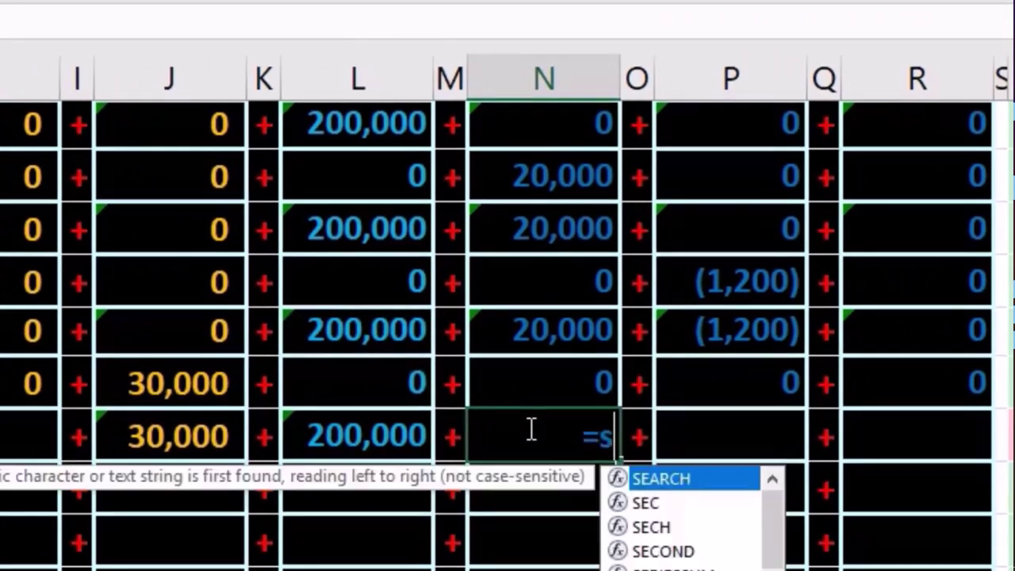
text(um()
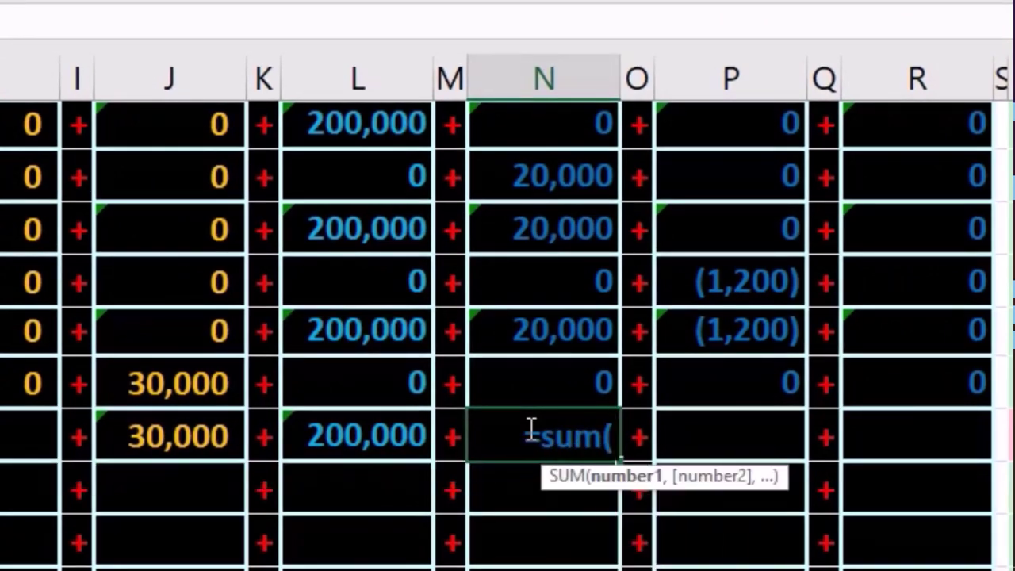
drag(570, 331, 565, 358)
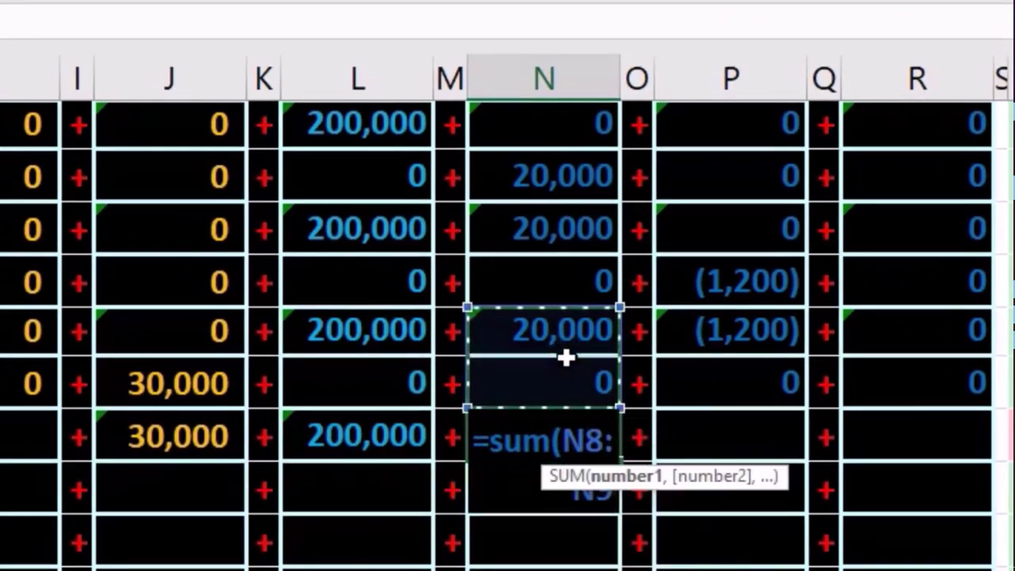
key(Return)
Calculate the row 10 Wages Expense balance in P10 with a SUM formula over P8:P9.
key(Right)
key(Up)
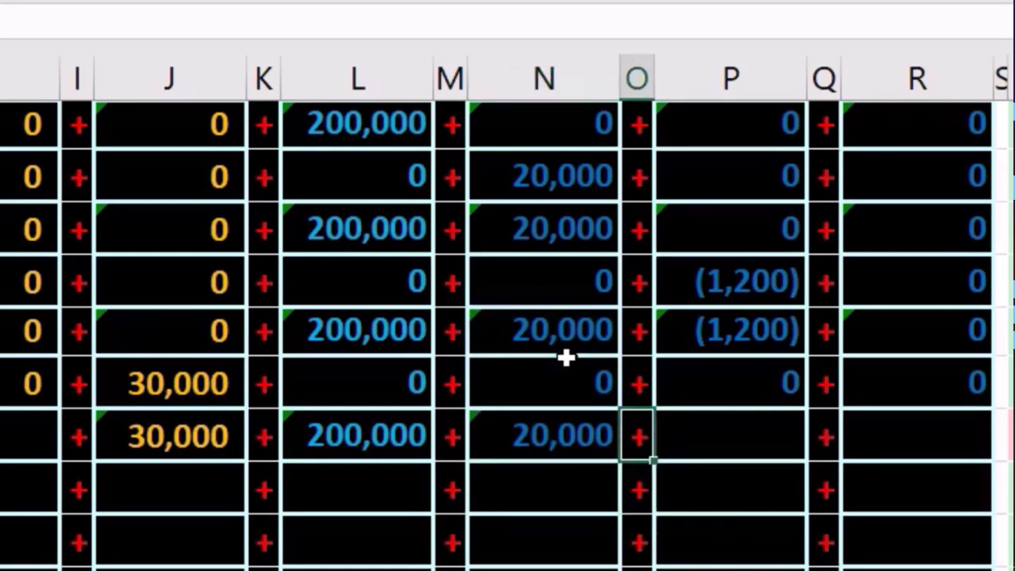
key(Right)
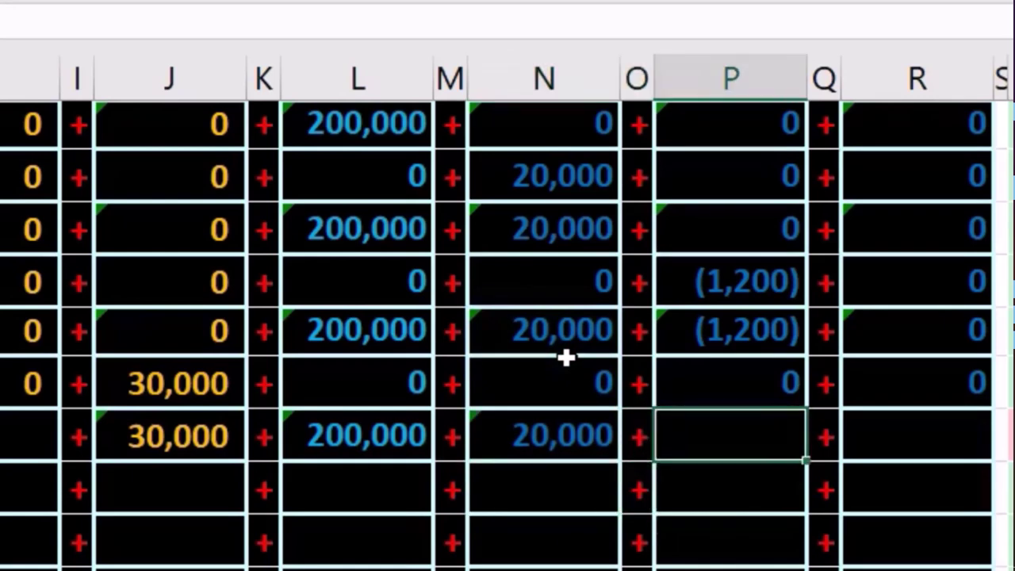
text(=sum)
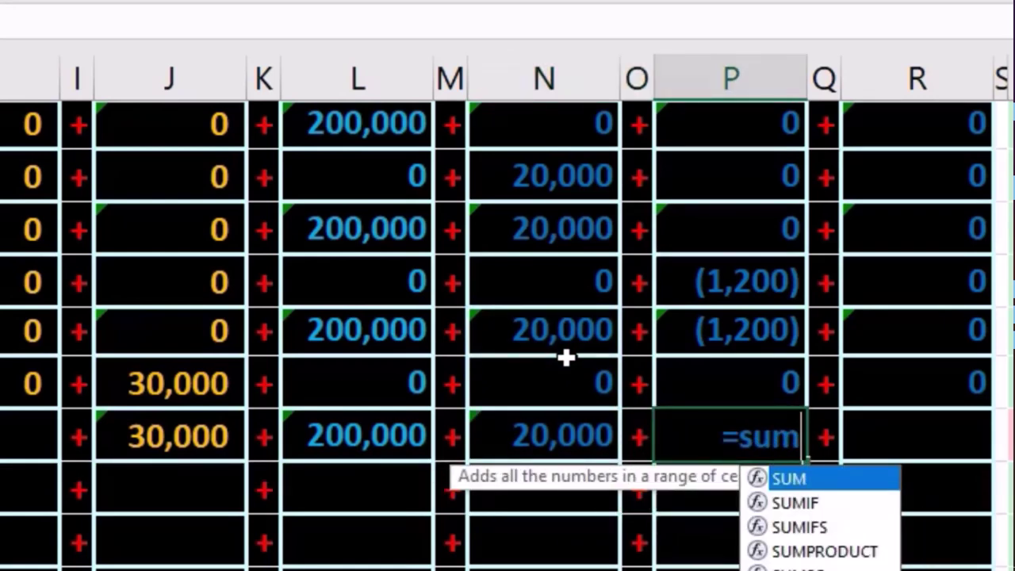
key(Tab)
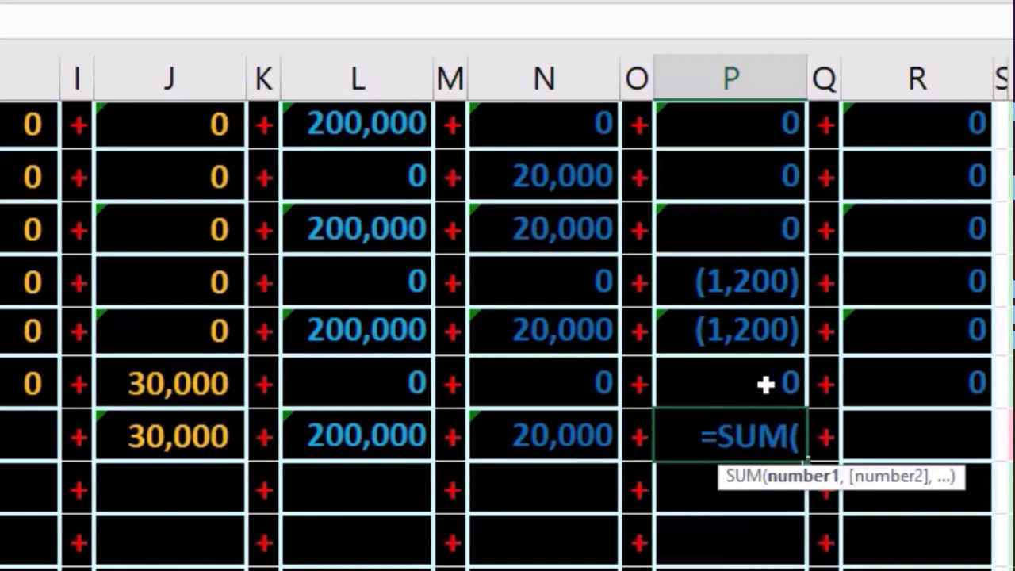
drag(753, 336, 758, 364)
key(Return)
Check the row 10 total assets, total liabilities and equity, and net income in columns T, V and X.
click(738, 430)
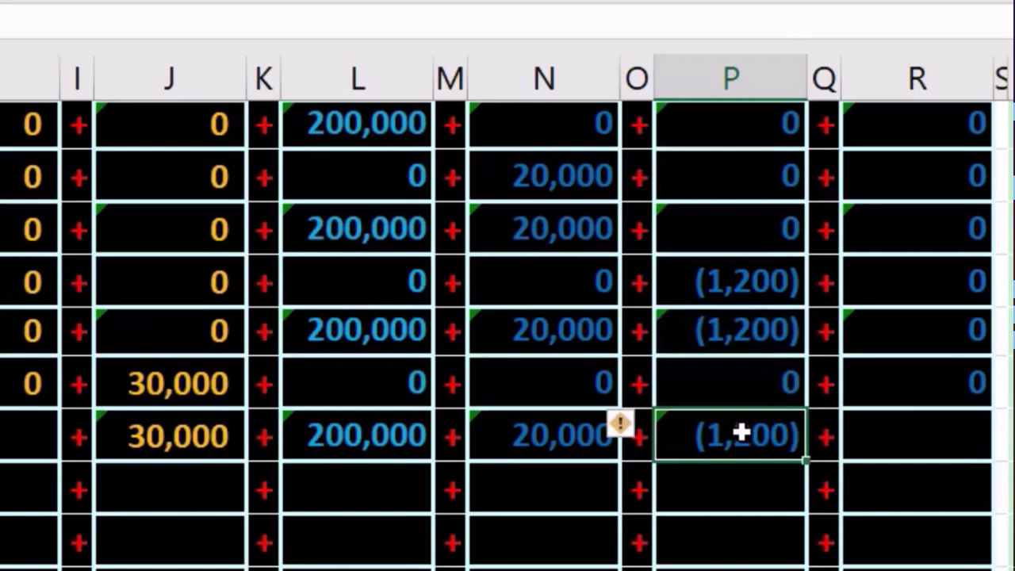
key(Right)
key(Right)
key(Right)
key(Right)
key(Right)
key(Right)
key(Right)
key(Right)
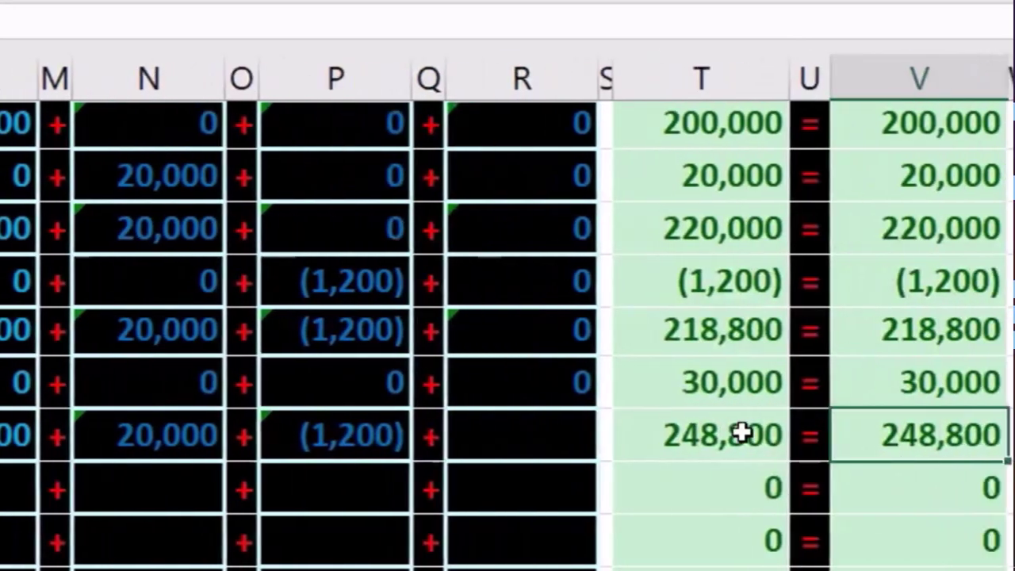
key(Right)
key(Left)
key(Left)
key(Left)
key(Left)
key(Left)
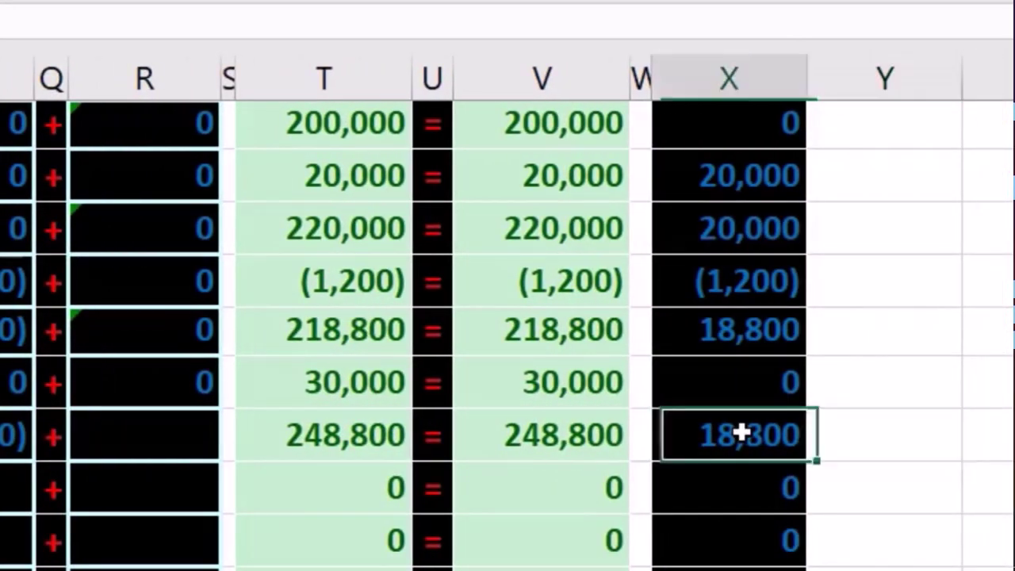
key(Right)
key(Right)
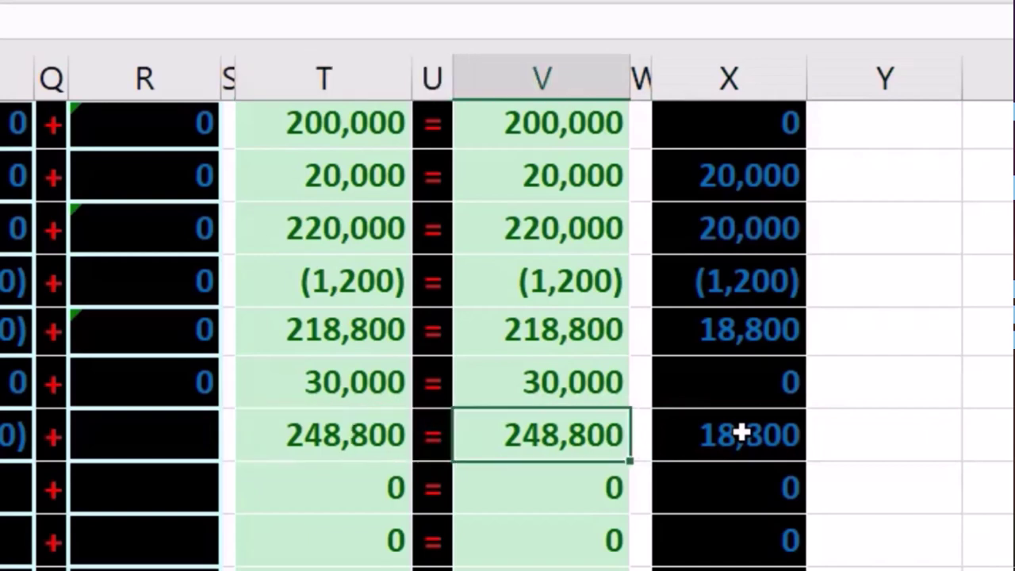
key(Right)
key(Right)
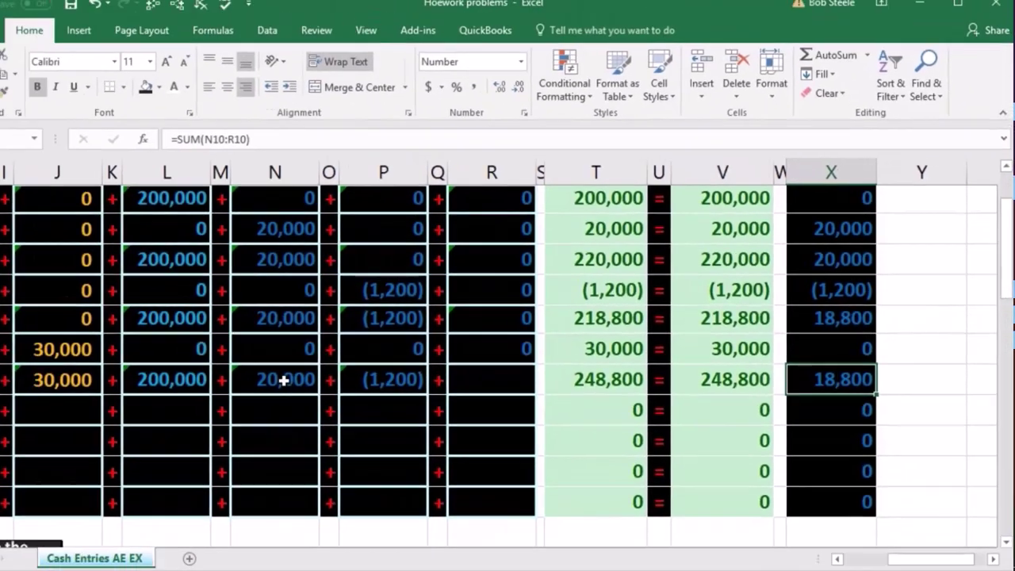
Select the row 10 Revenue and Wages Expense balances in N10:P10 to compare their sum with net income.
click(305, 413)
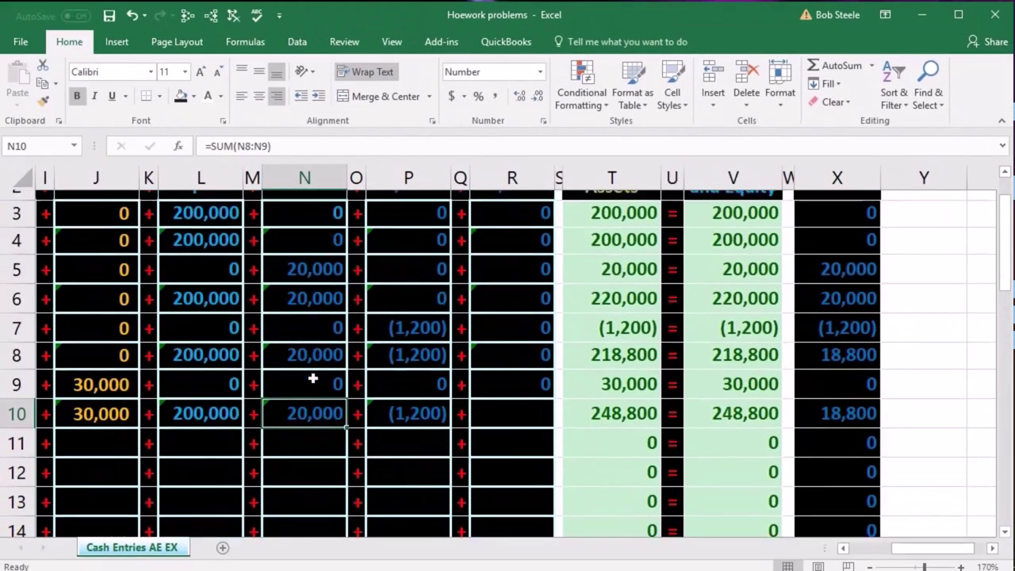
scroll(309, 421, up, 1)
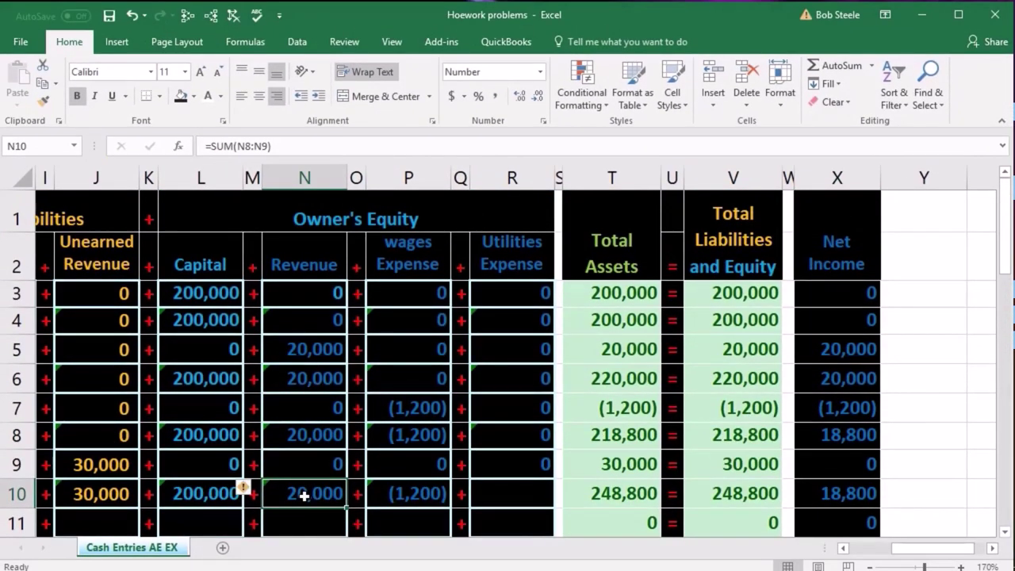
drag(304, 496, 374, 489)
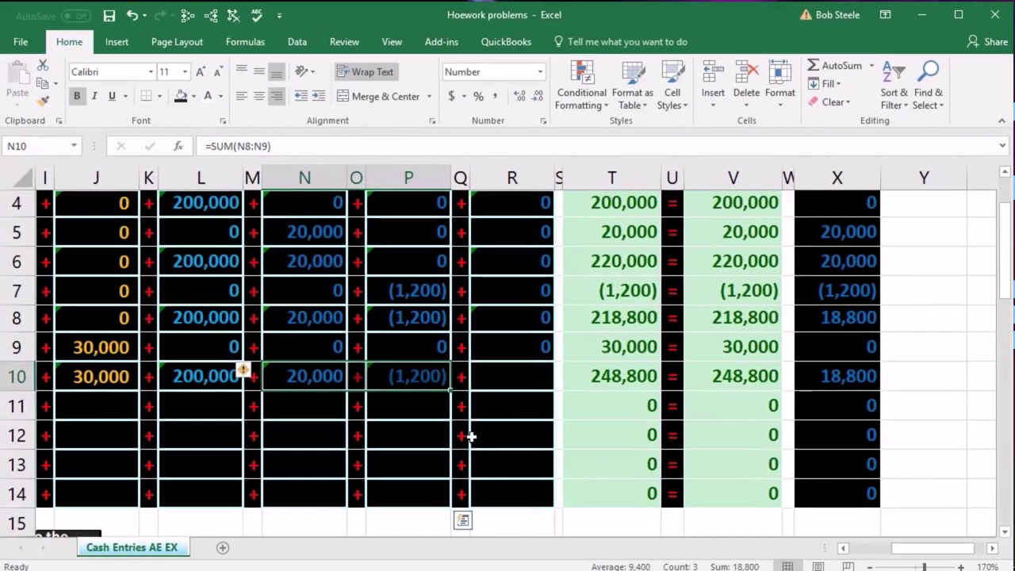
Compare both sides of the row 10 equation by selecting the assets in B10:F10 and the liabilities and equity in H10:R10.
click(470, 434)
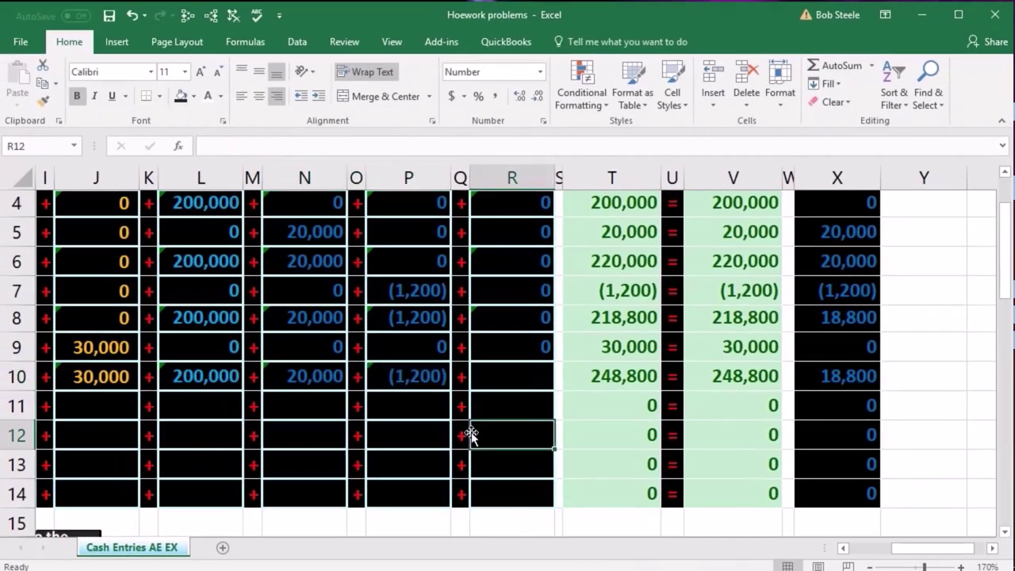
key(Left)
key(Left)
key(Left)
key(Left)
key(Left)
key(Left)
key(Left)
key(Left)
key(Left)
key(Left)
key(Left)
key(Left)
key(Left)
key(Left)
key(Left)
key(Left)
key(Left)
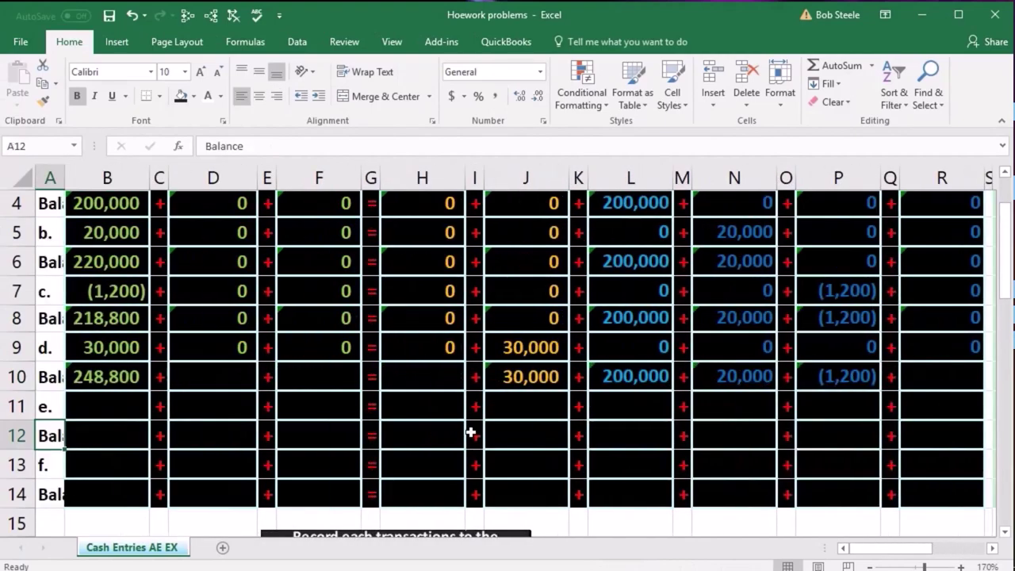
click(129, 375)
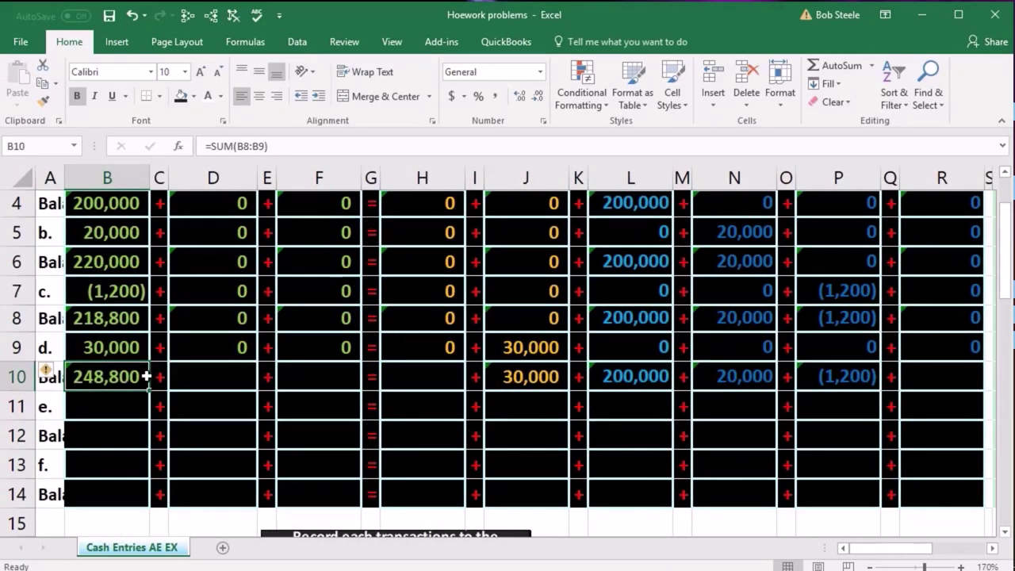
drag(143, 376, 330, 381)
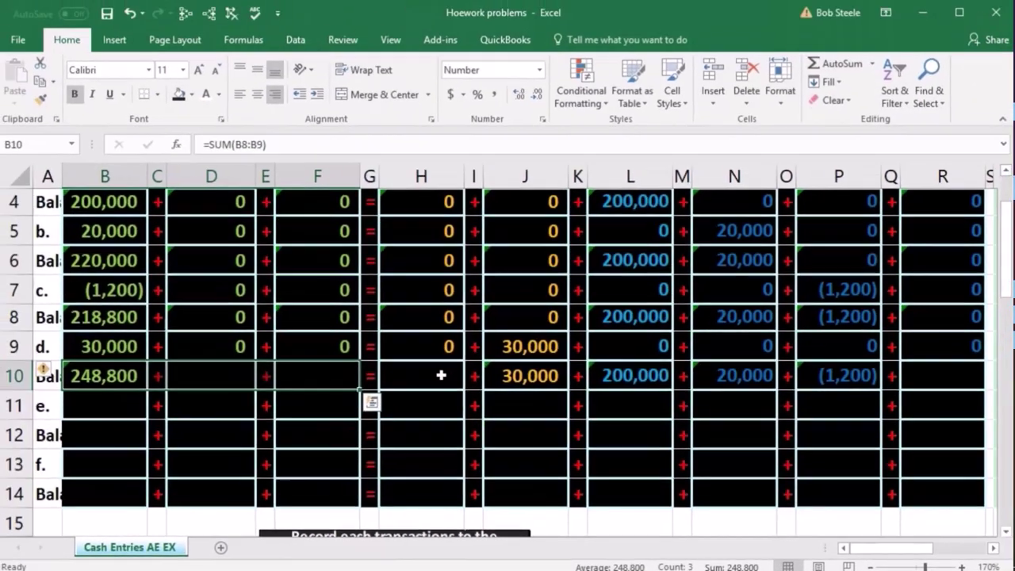
drag(15, 20, 898, 117)
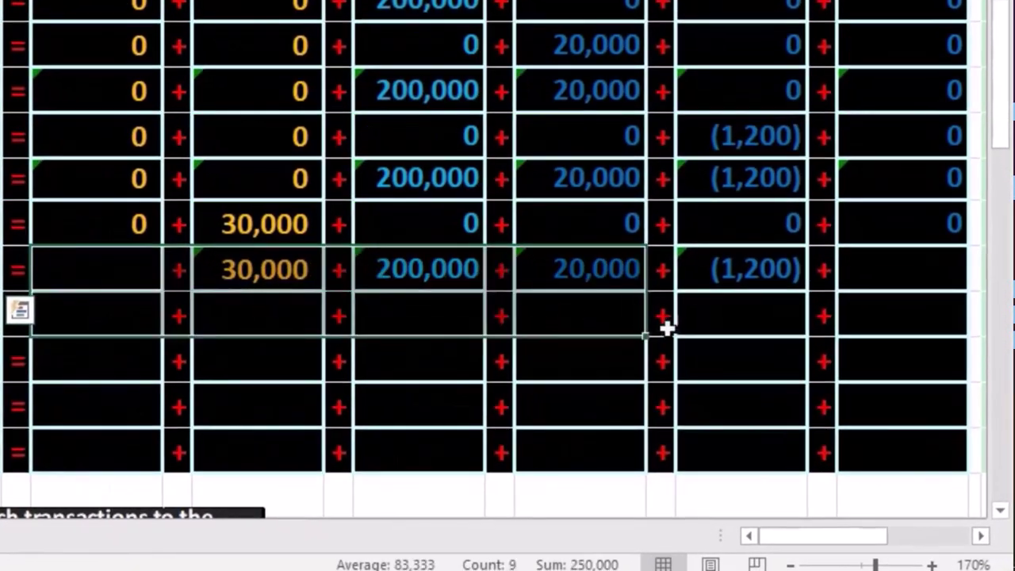
drag(666, 327, 875, 280)
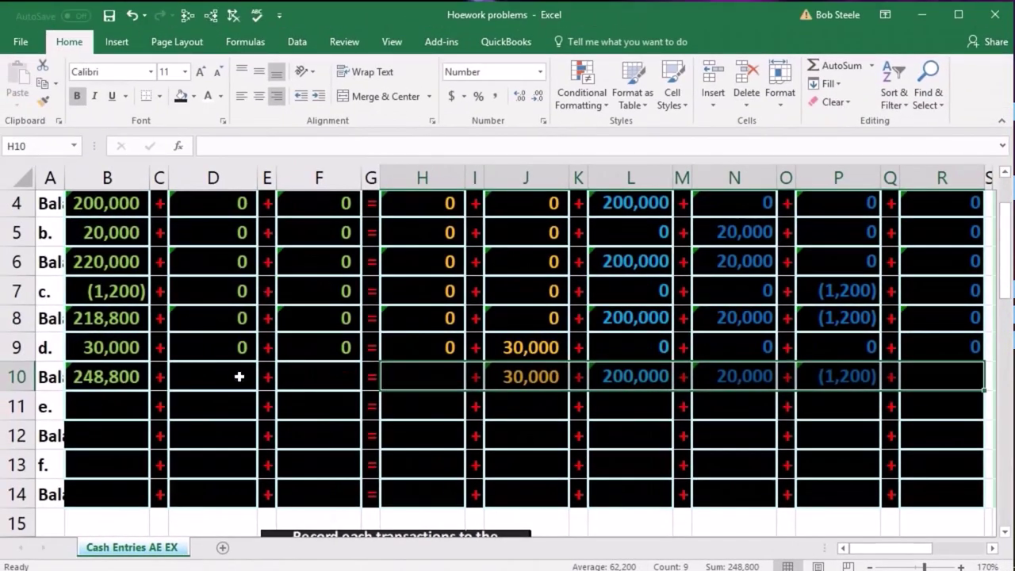
Calculate the row 10 balance of the column D asset account in D10 with a SUM formula over D8:D9.
click(238, 377)
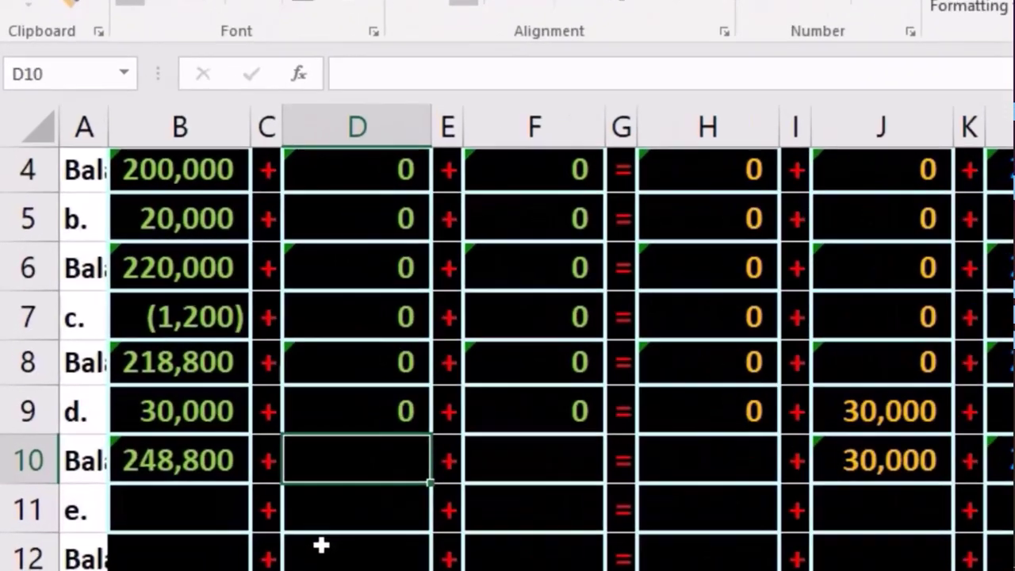
text(=sum)
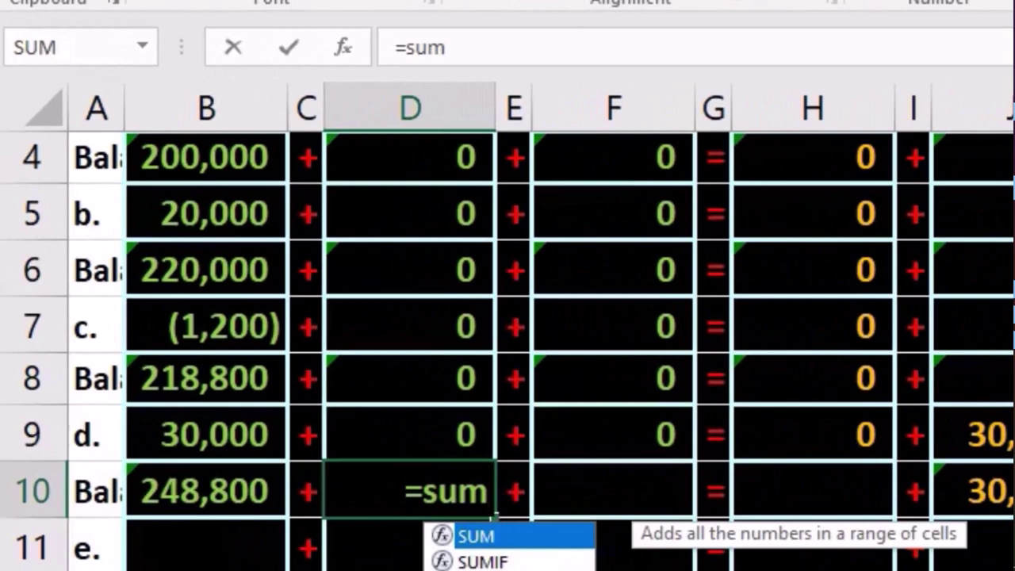
text(()
drag(420, 433, 476, 365)
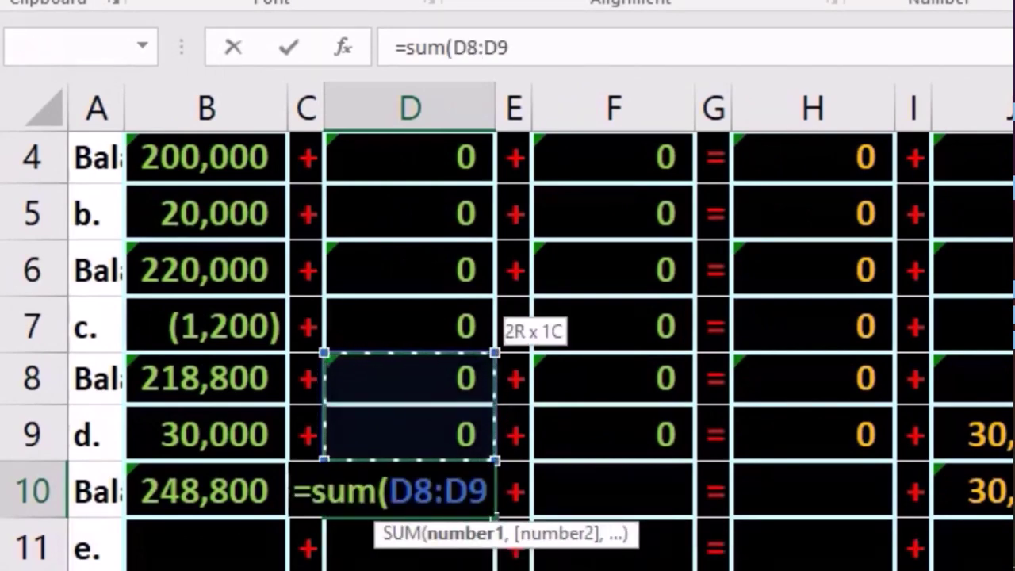
key(Tab)
Calculate the row 10 balance of the column F asset account in F10 with a SUM formula over F8:F9.
key(Tab)
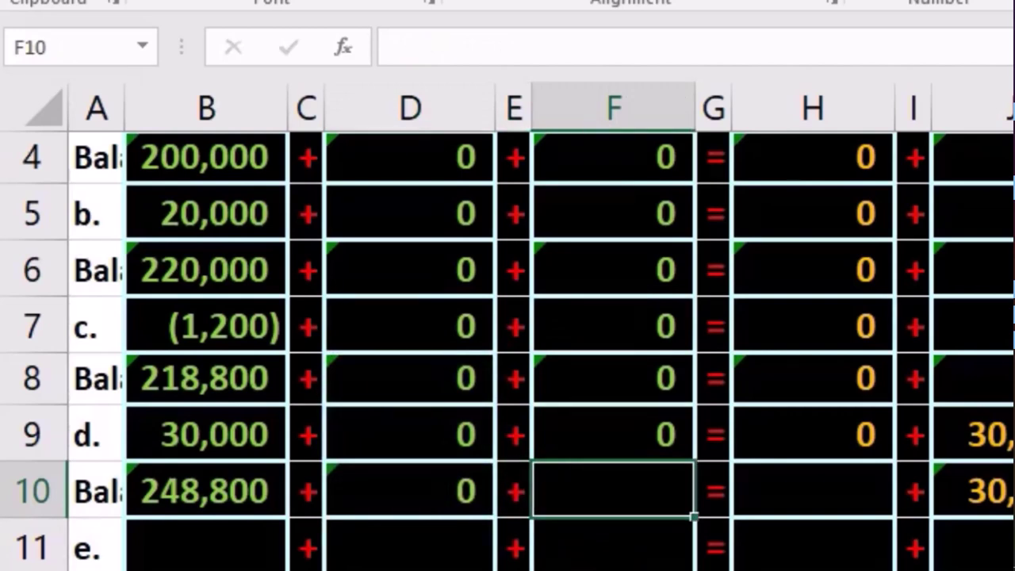
text(=)
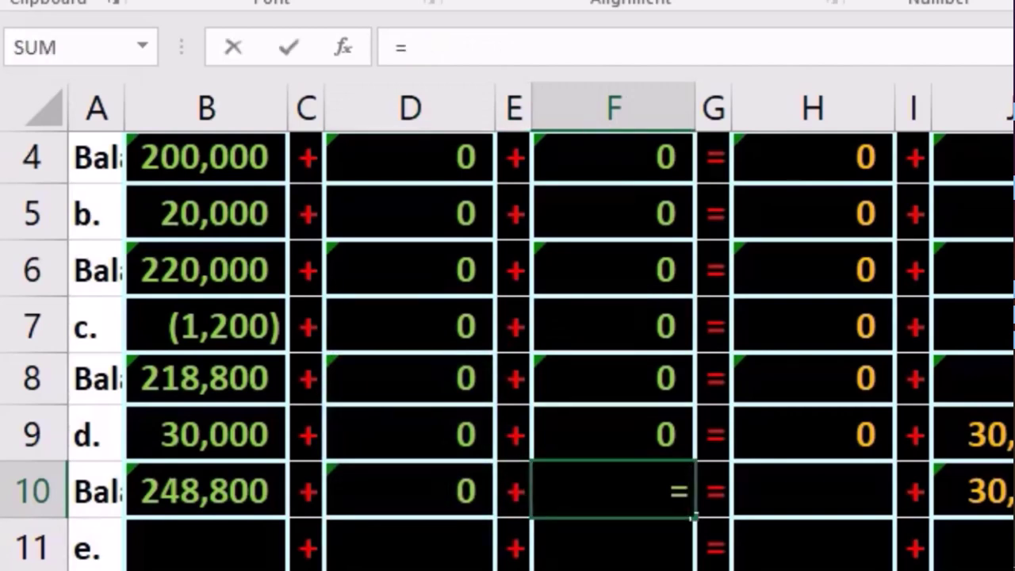
text(sum()
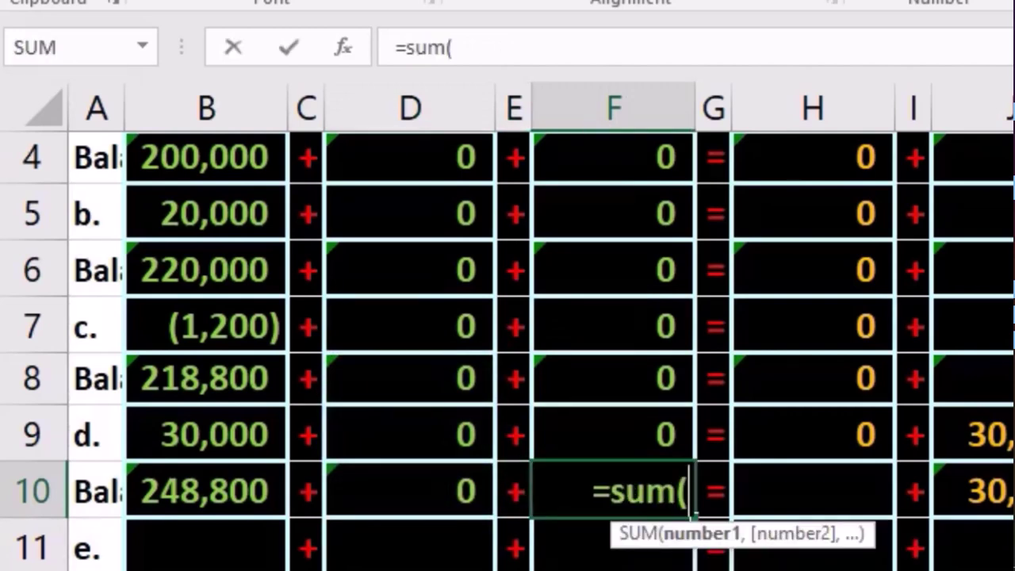
click(613, 432)
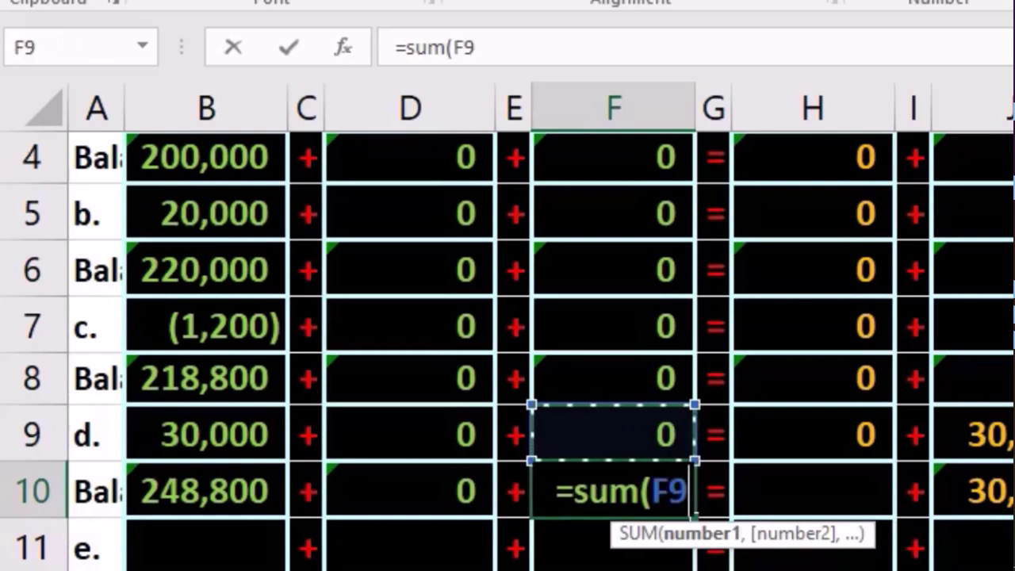
drag(612, 432, 613, 378)
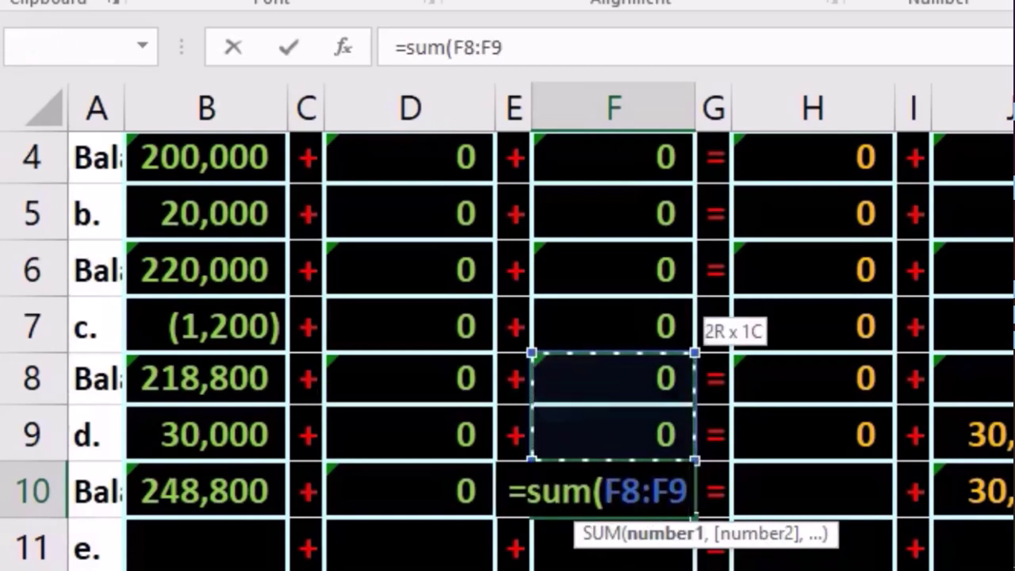
key(Tab)
key(Tab)
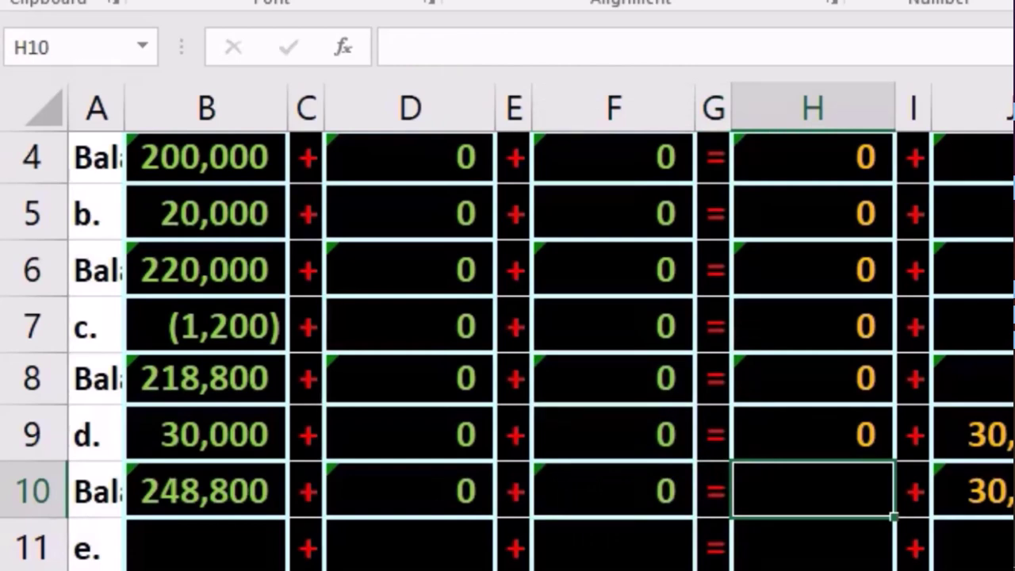
Calculate the row 10 Accounts Payable balance in H10 with a SUM formula over H8:H9.
text(=sum)
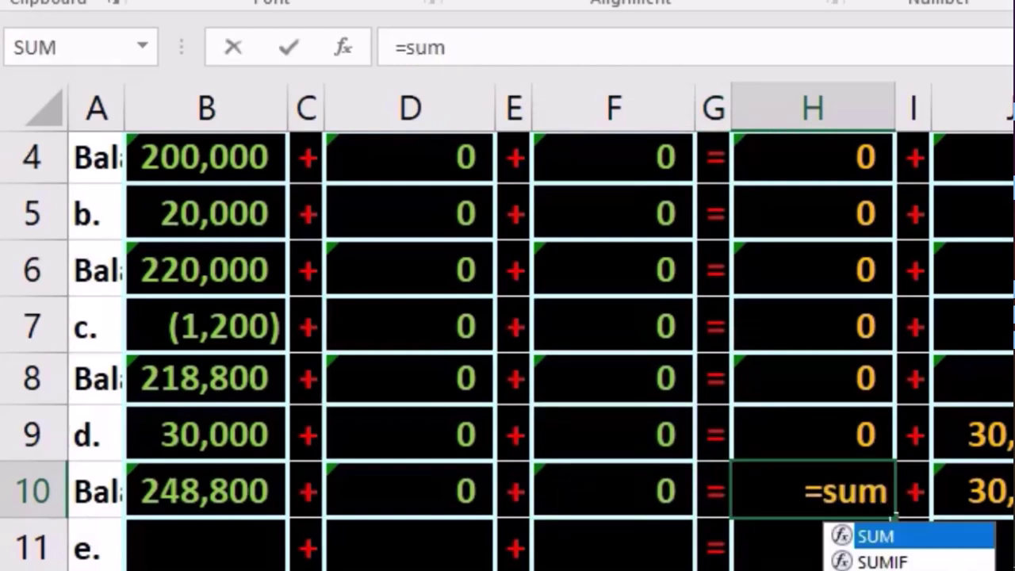
text(()
key(Up)
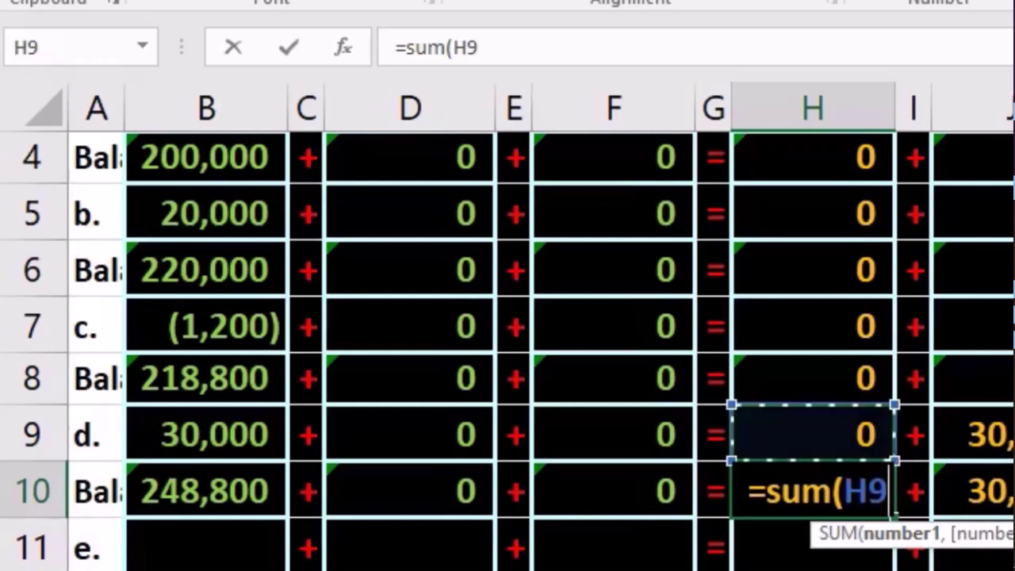
key(shift+Up)
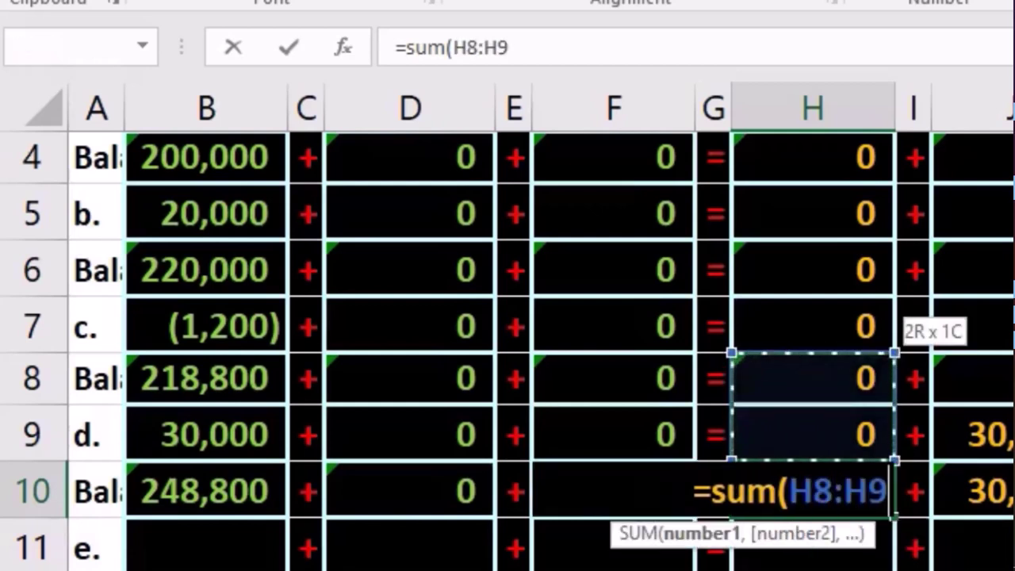
key(Tab)
Calculate the row 10 Utilities Expense balance in R10 with a SUM formula over R8:R9.
key(Tab)
key(Tab)
key(Tab)
key(Tab)
key(Tab)
key(Tab)
key(Tab)
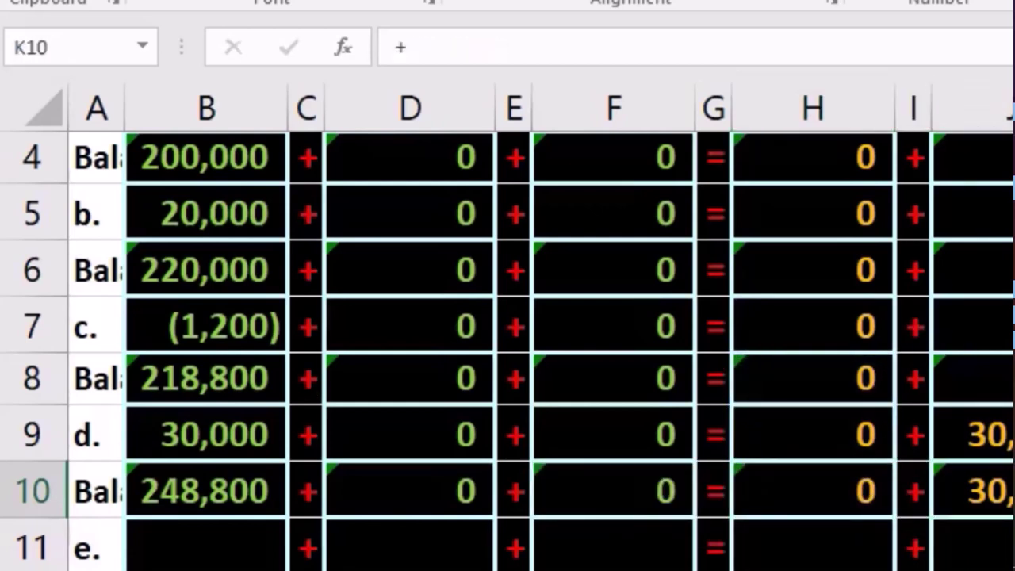
key(Tab)
key(Tab)
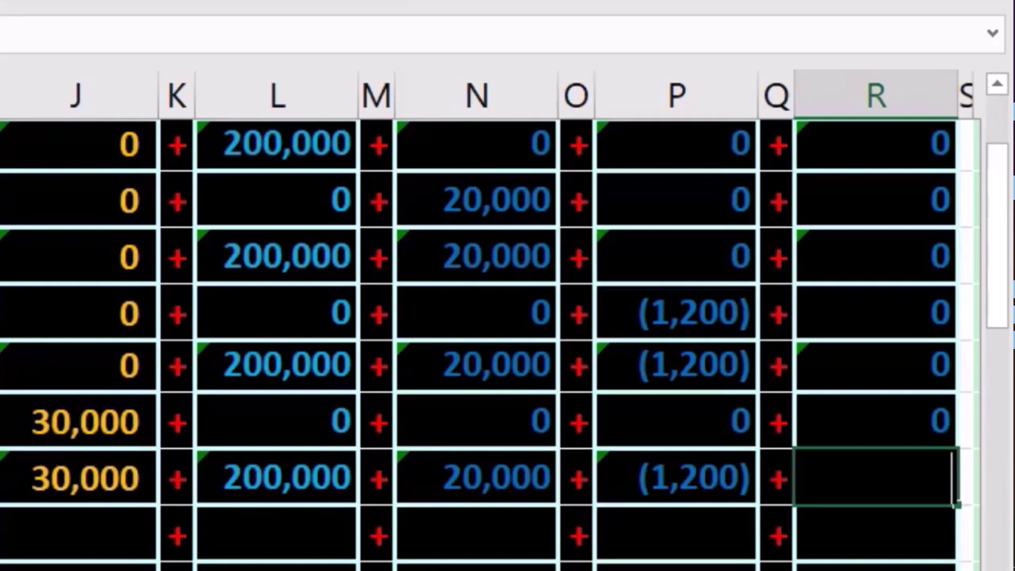
text(=sum)
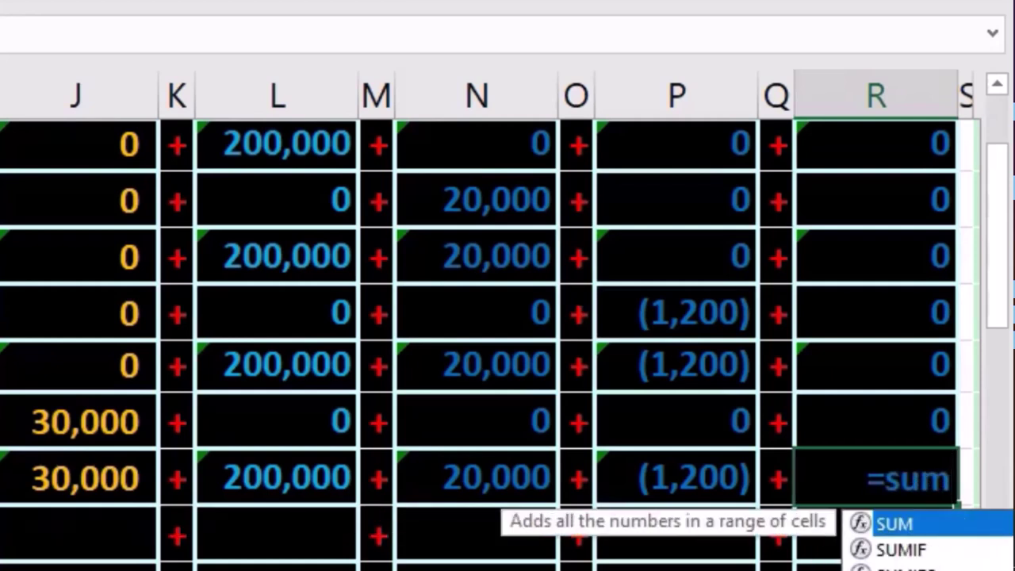
text(()
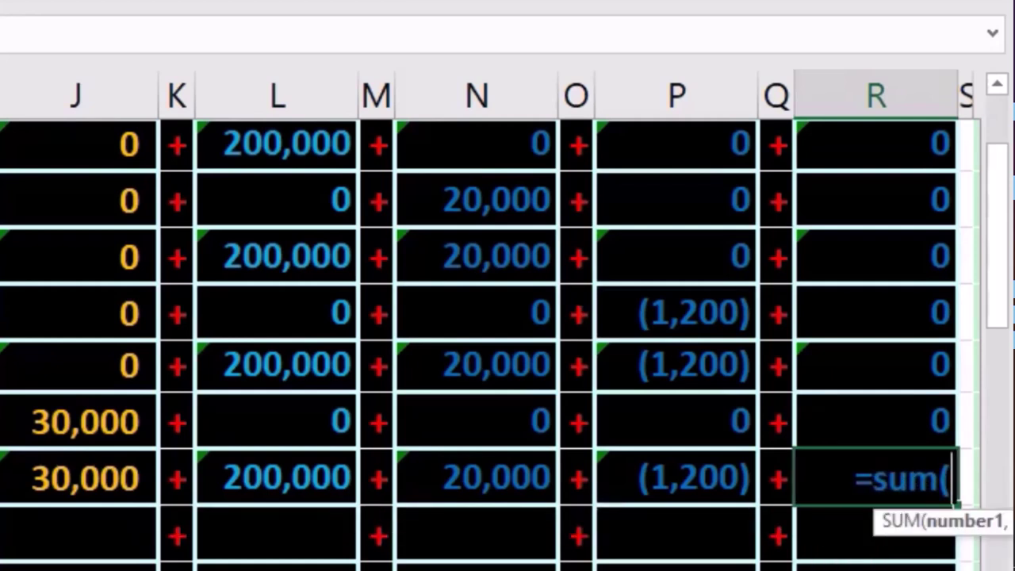
key(Up)
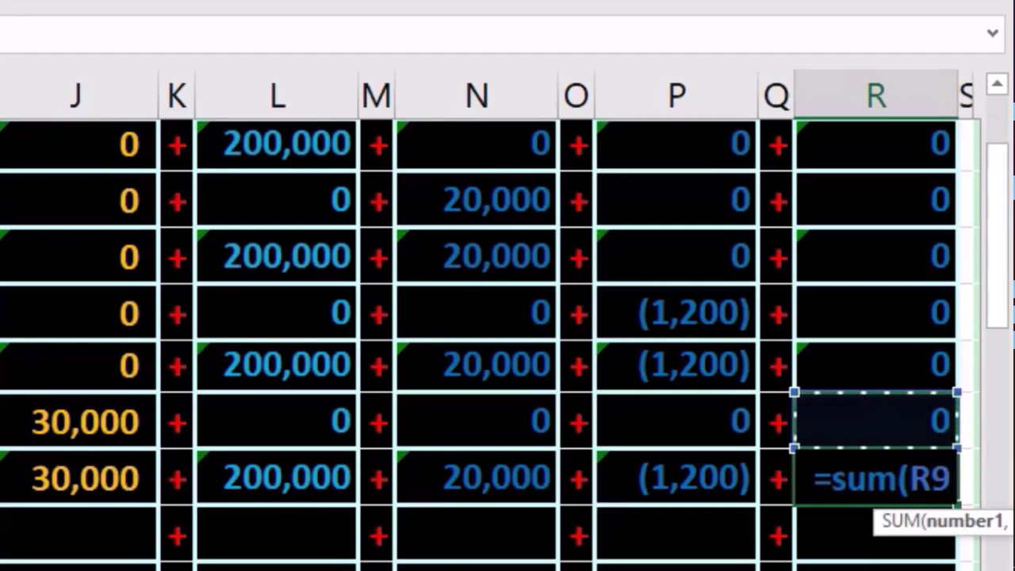
key(shift+Up)
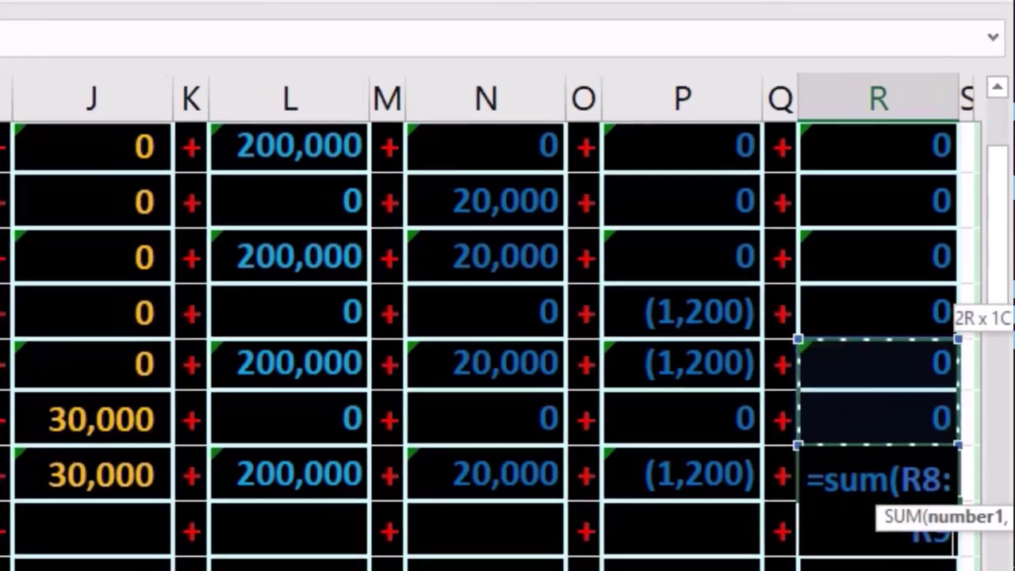
key(Return)
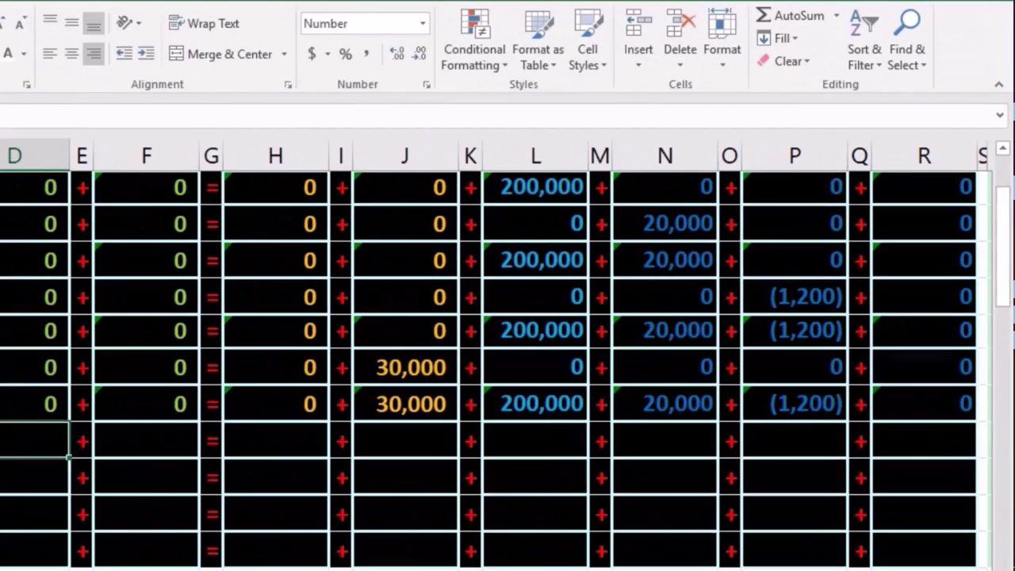
Record the cash decrease for transaction e by entering -1500 in the Cash cell B11.
key(Left)
key(Left)
key(Left)
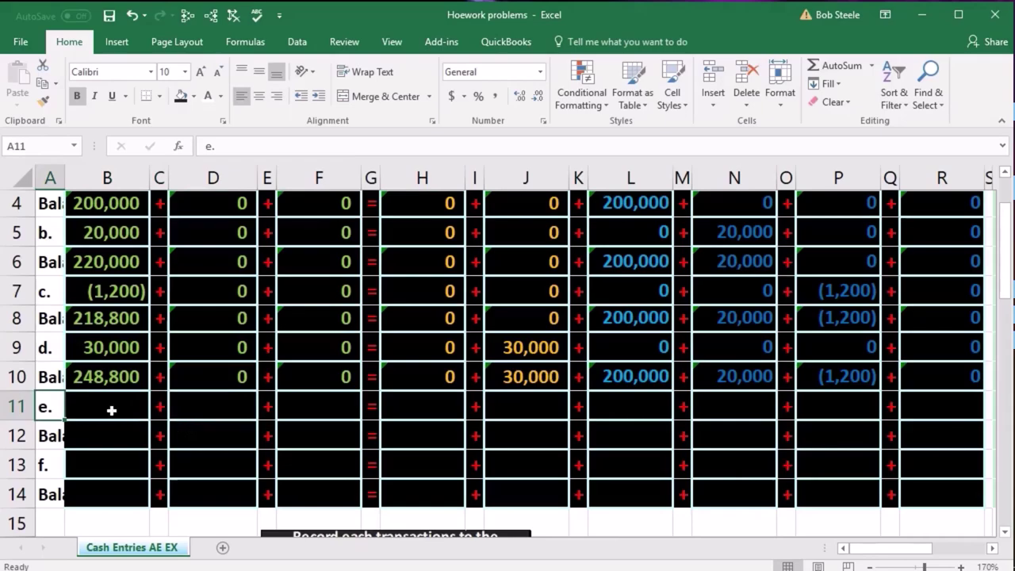
scroll(112, 410, down, 1)
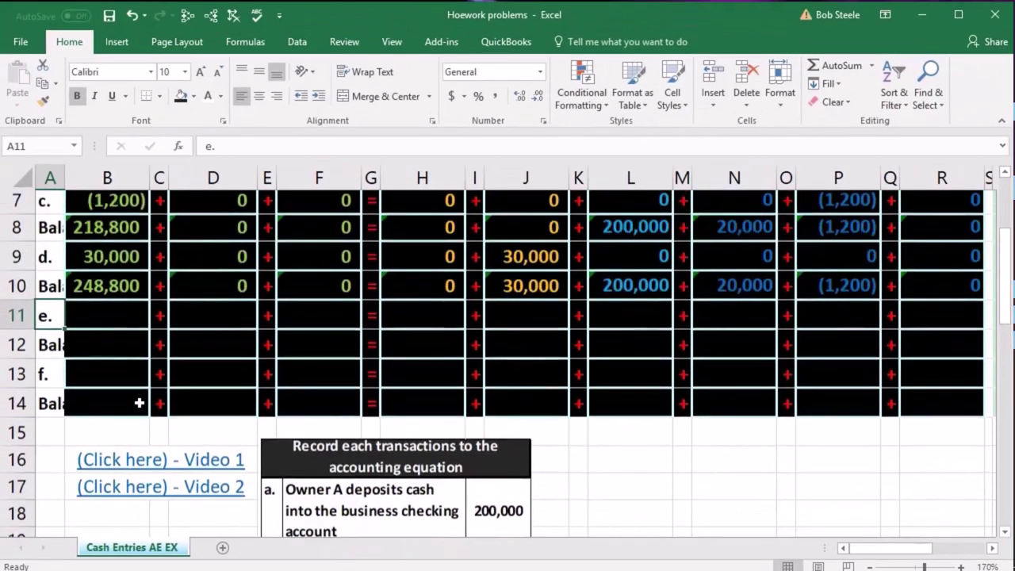
scroll(140, 401, up, 2)
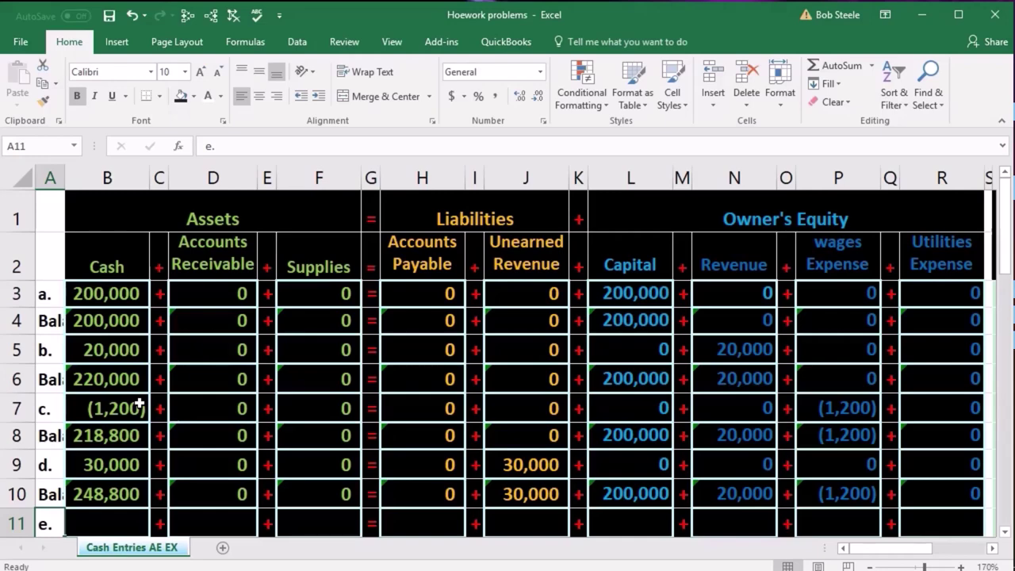
scroll(139, 404, down, 1)
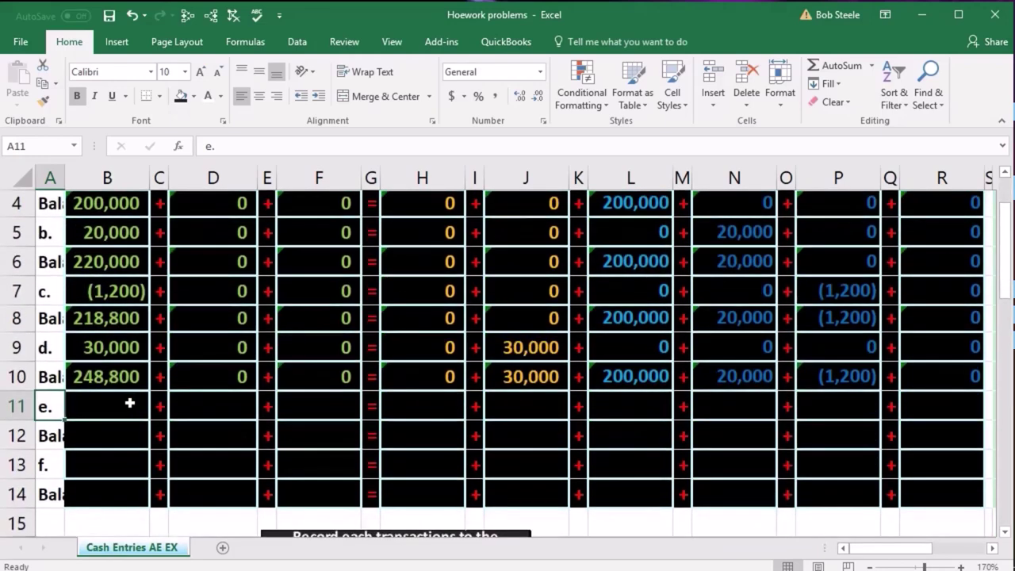
click(124, 402)
scroll(238, 397, down, 2)
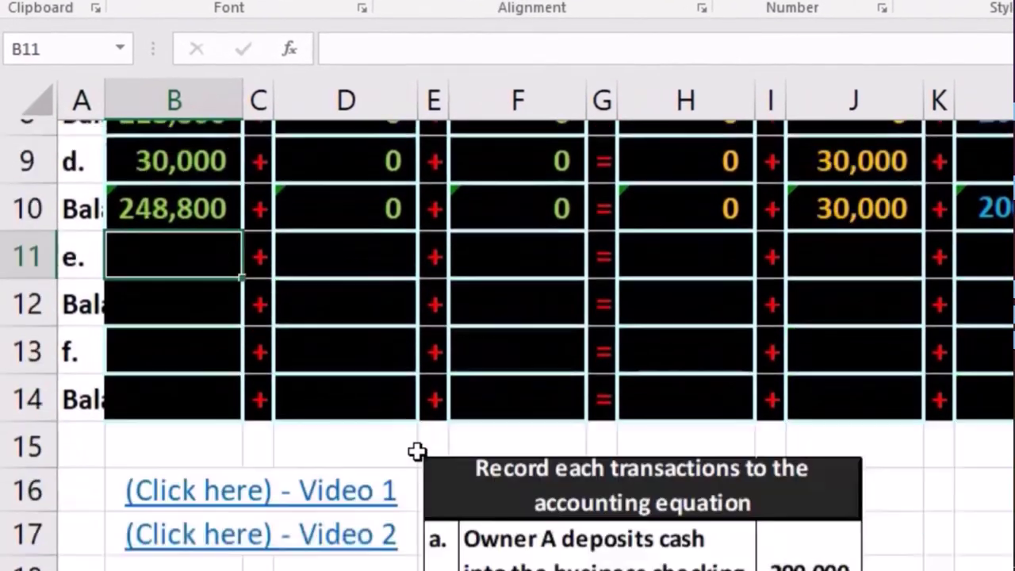
scroll(416, 450, down, 1)
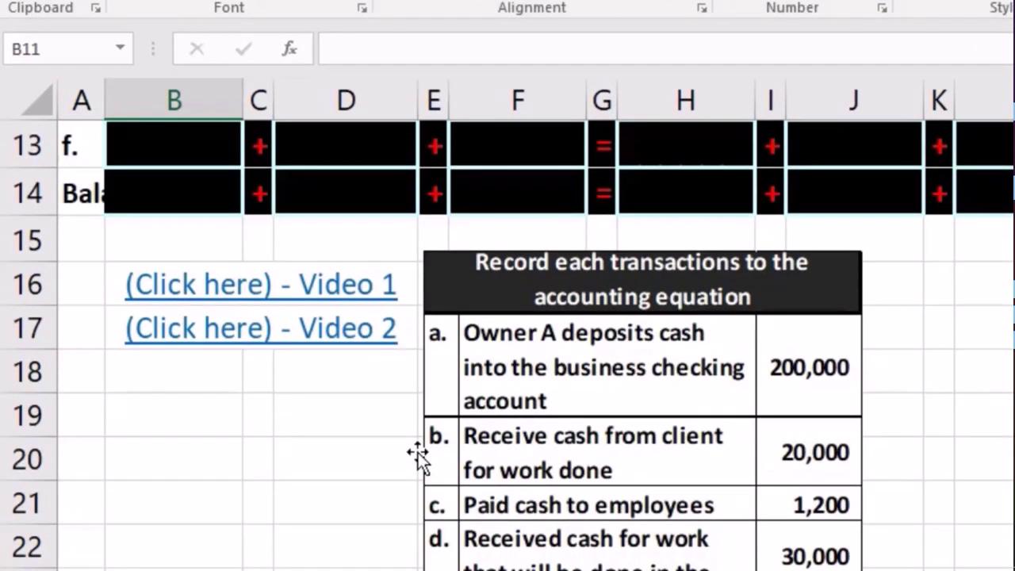
scroll(418, 453, up, 3)
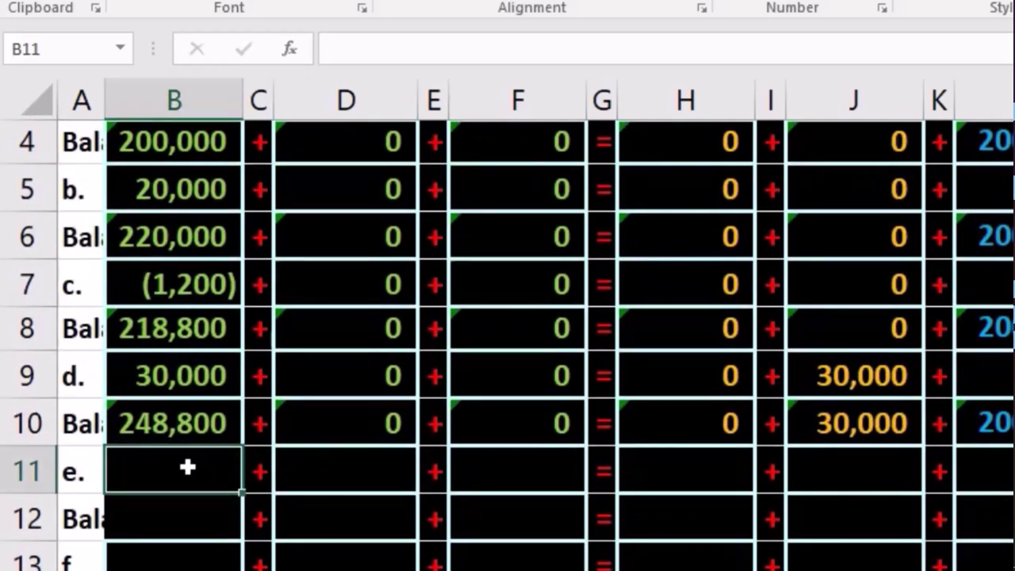
text(-)
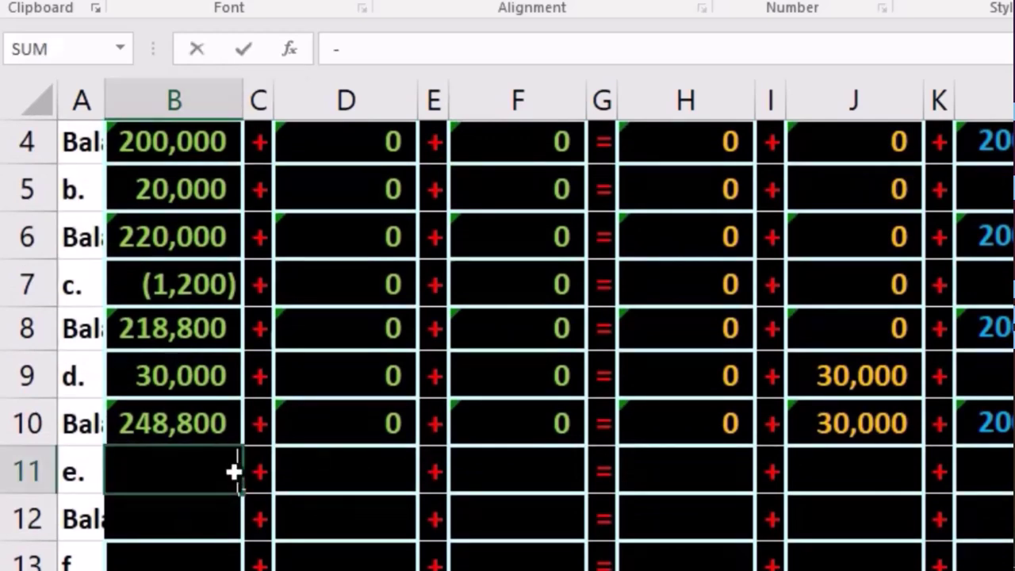
text(1500)
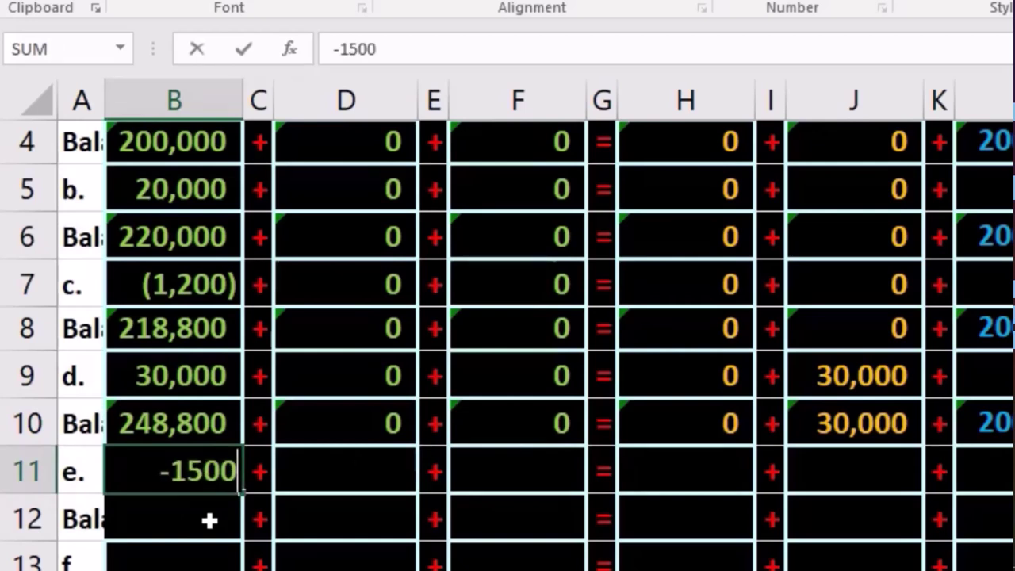
click(204, 476)
key(Return)
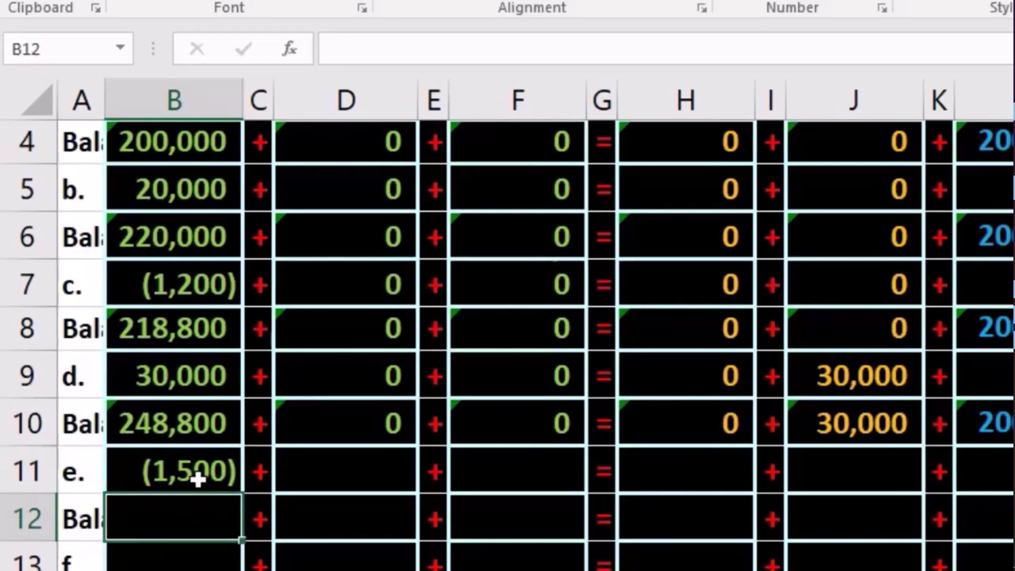
click(200, 474)
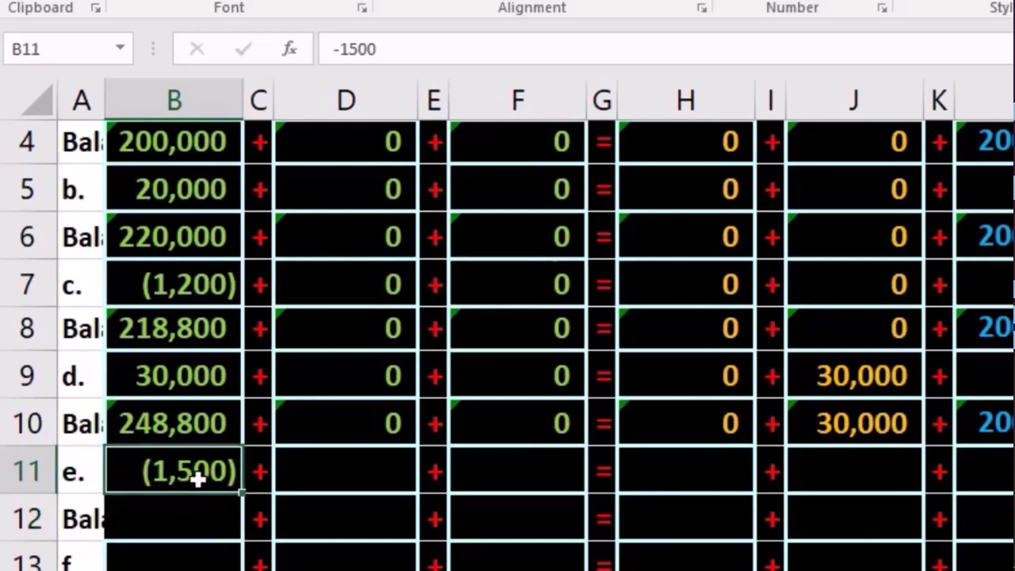
Record the expense side of transaction e by entering -1500 in the Utilities Expense cell R11.
scroll(219, 481, down, 2)
scroll(221, 481, down, 1)
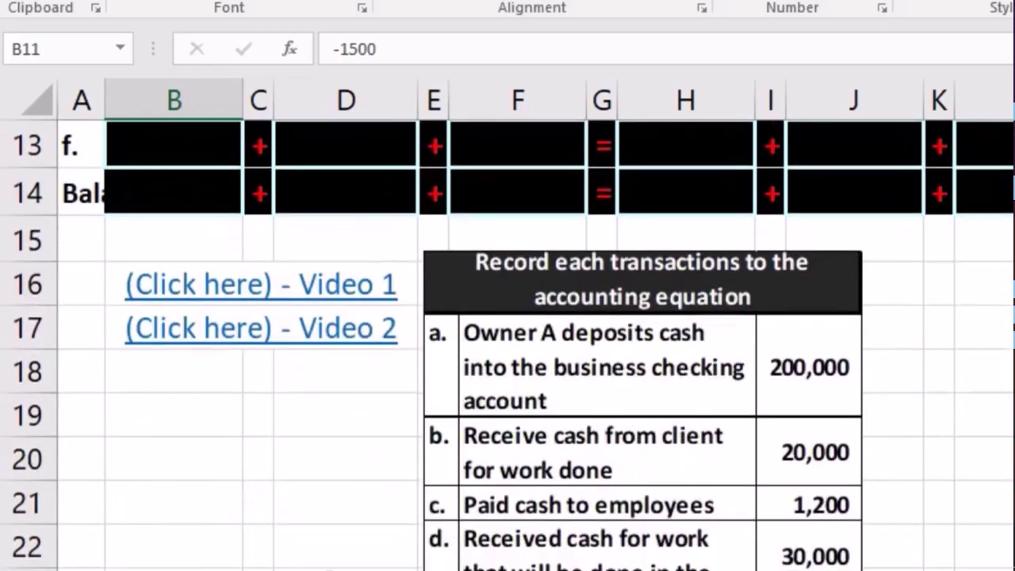
scroll(331, 515, up, 4)
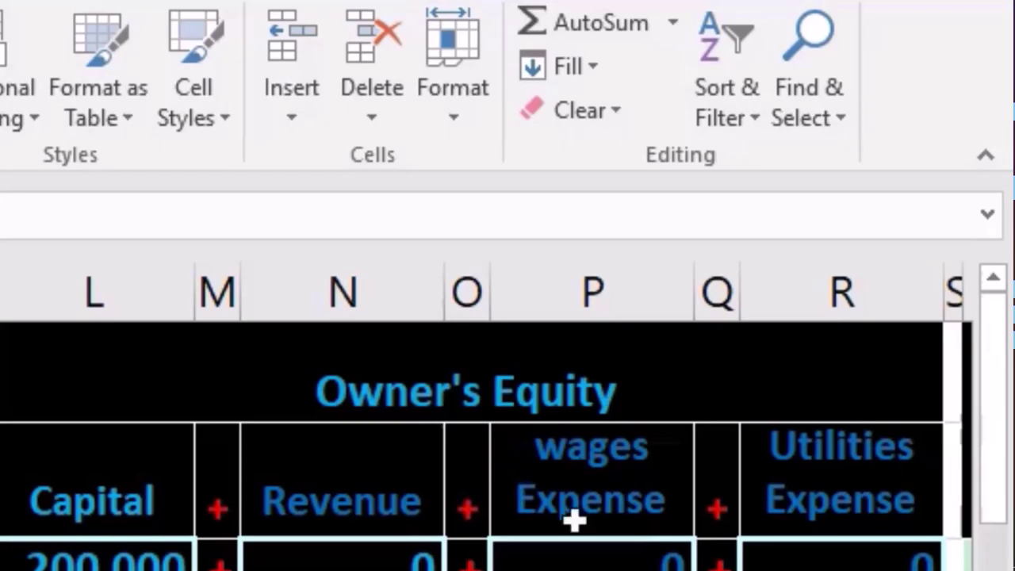
click(770, 494)
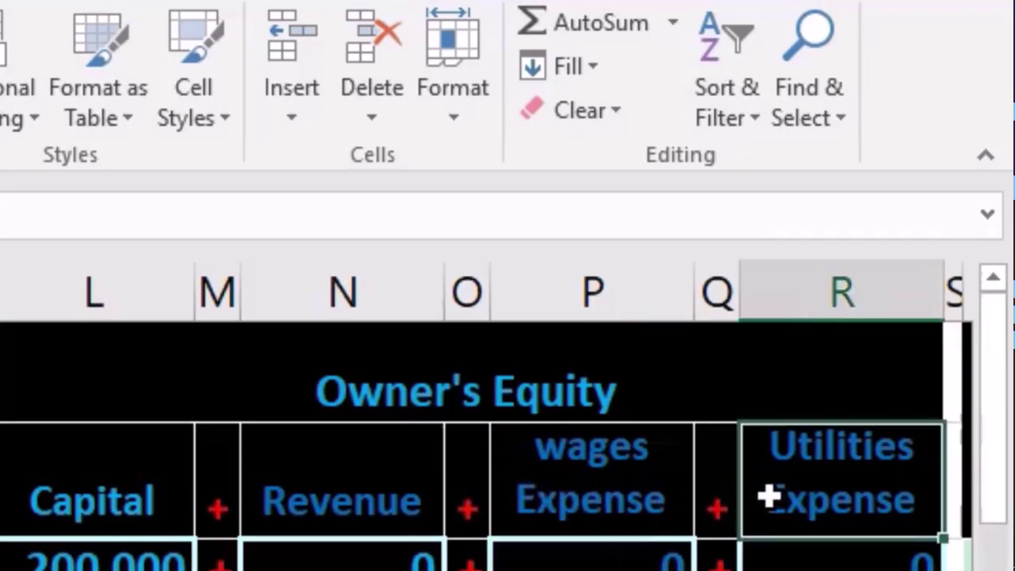
scroll(796, 544, down, 2)
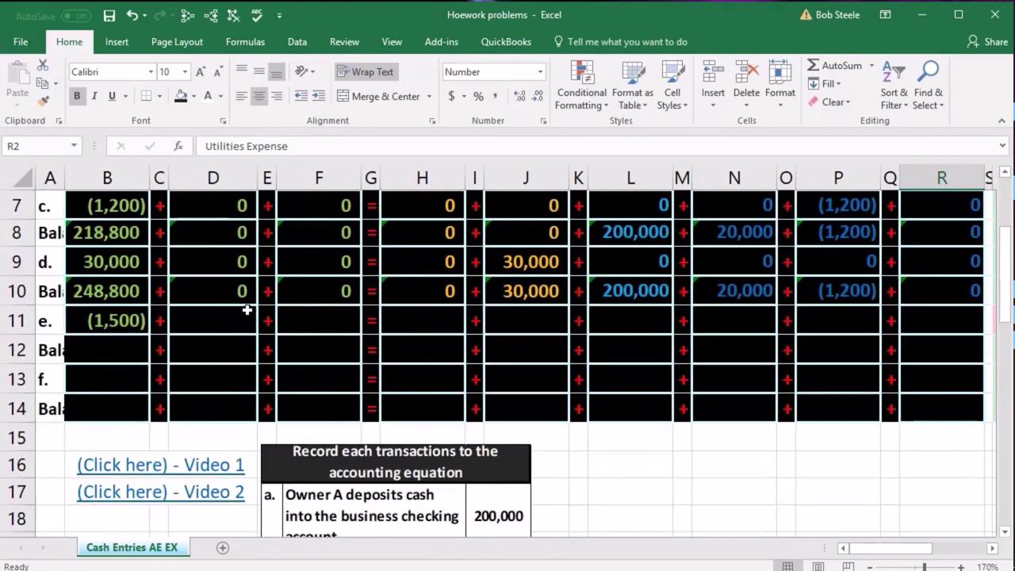
click(954, 317)
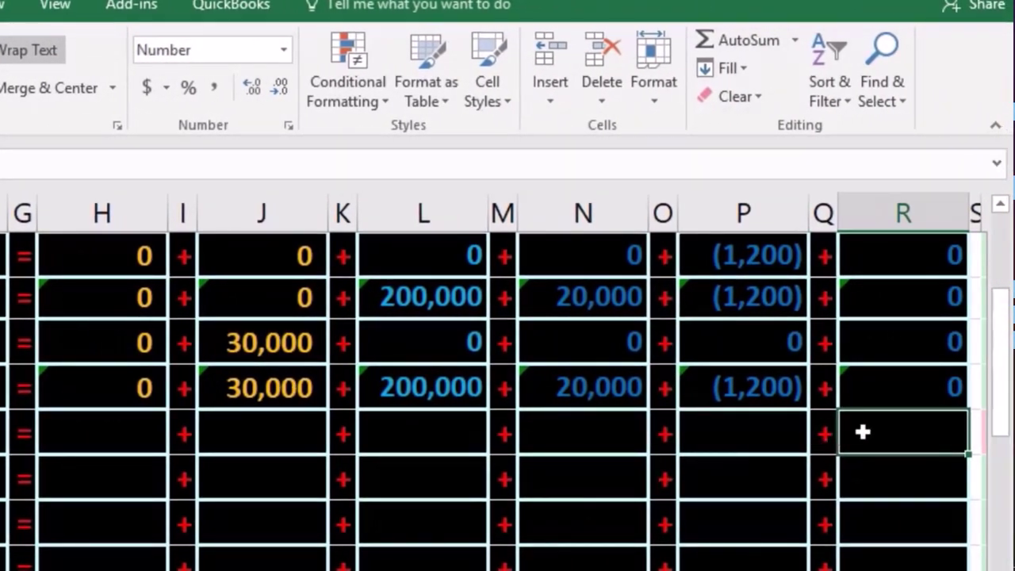
double_click(863, 431)
text(-1500)
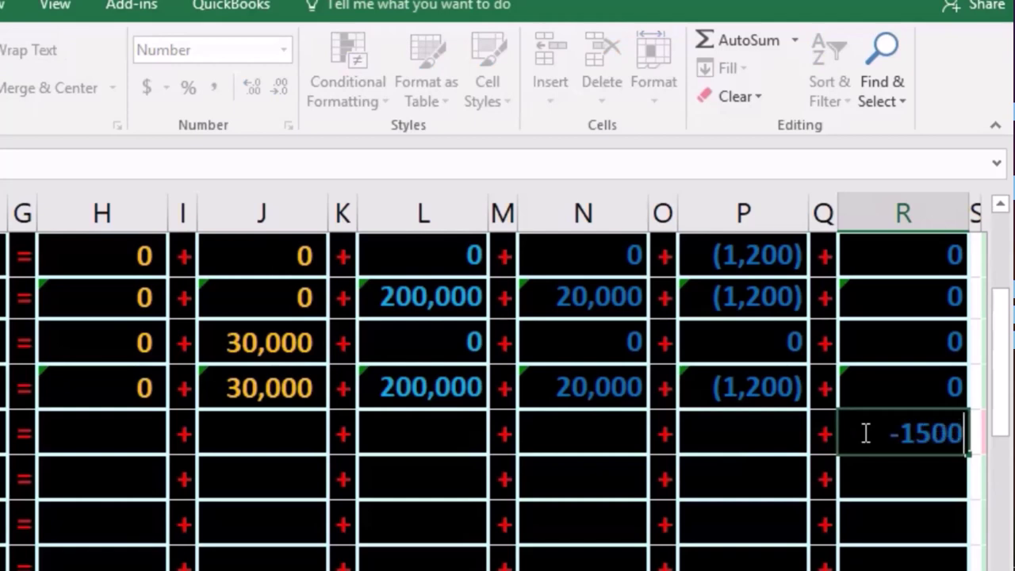
key(Return)
click(862, 432)
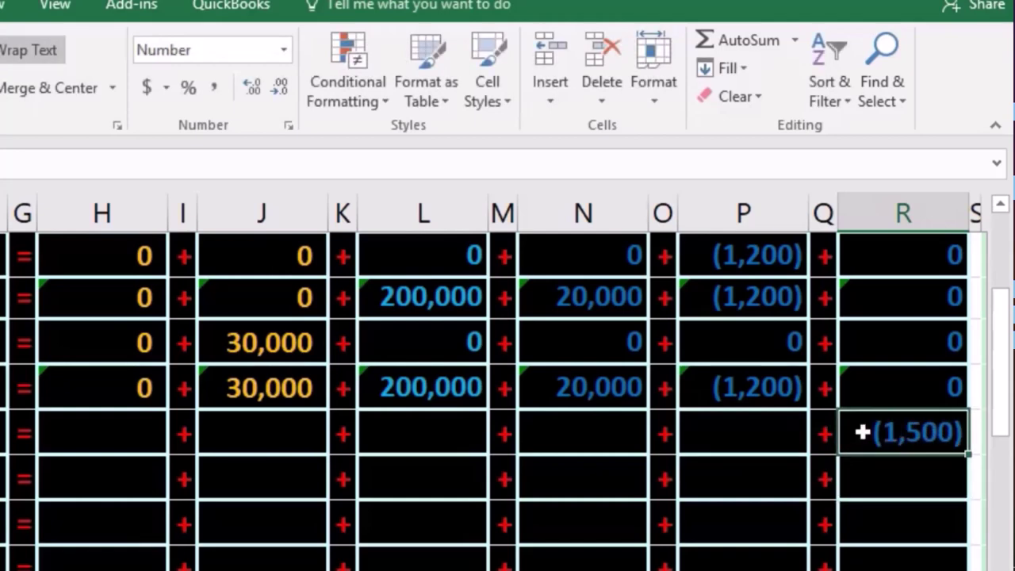
Examine the transaction e entry in R11 against the Owner's Equity account headings and the earlier Revenue and Wages Expense entries.
scroll(843, 451, up, 3)
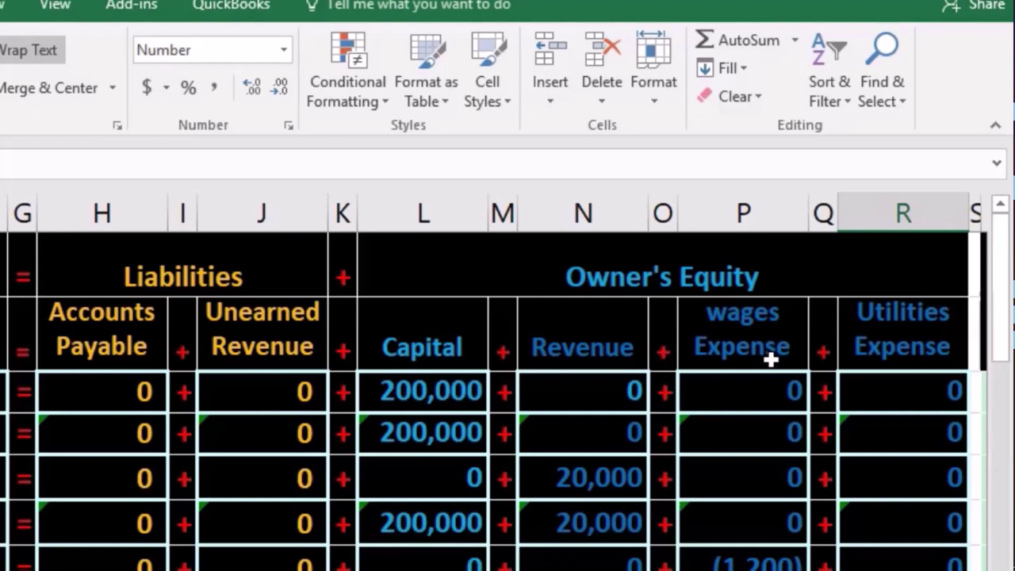
scroll(770, 359, down, 1)
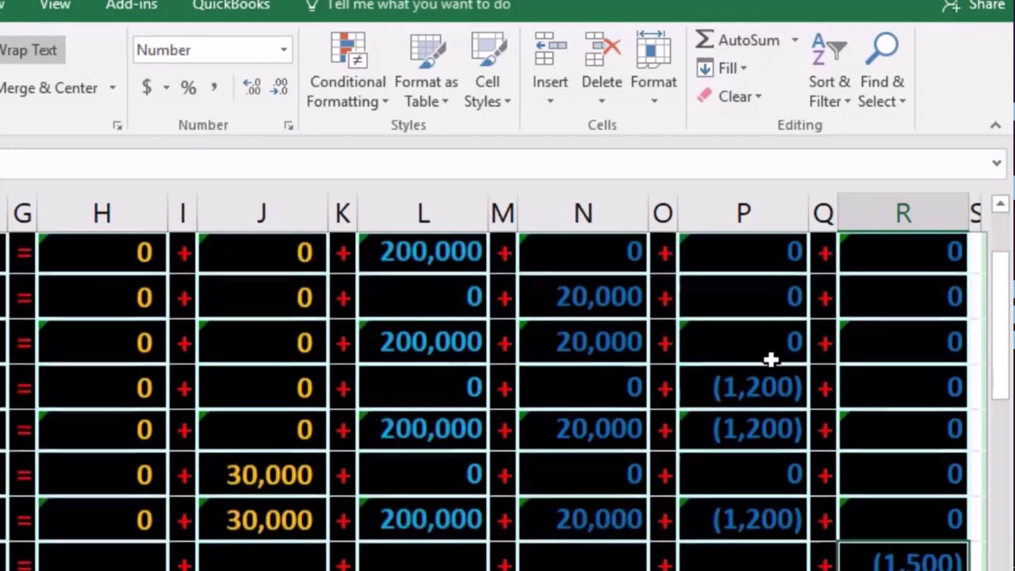
scroll(771, 359, up, 1)
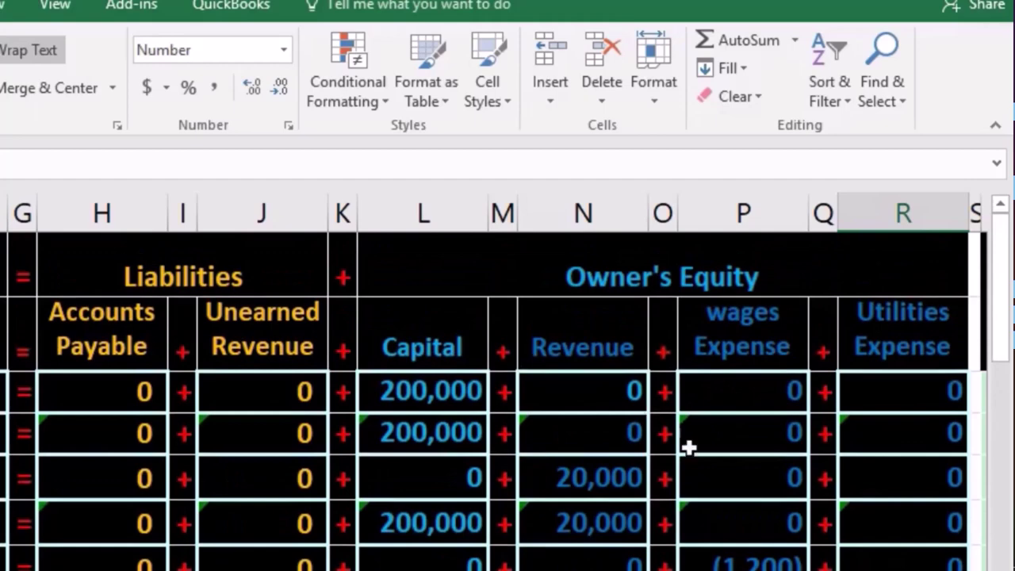
scroll(716, 478, down, 1)
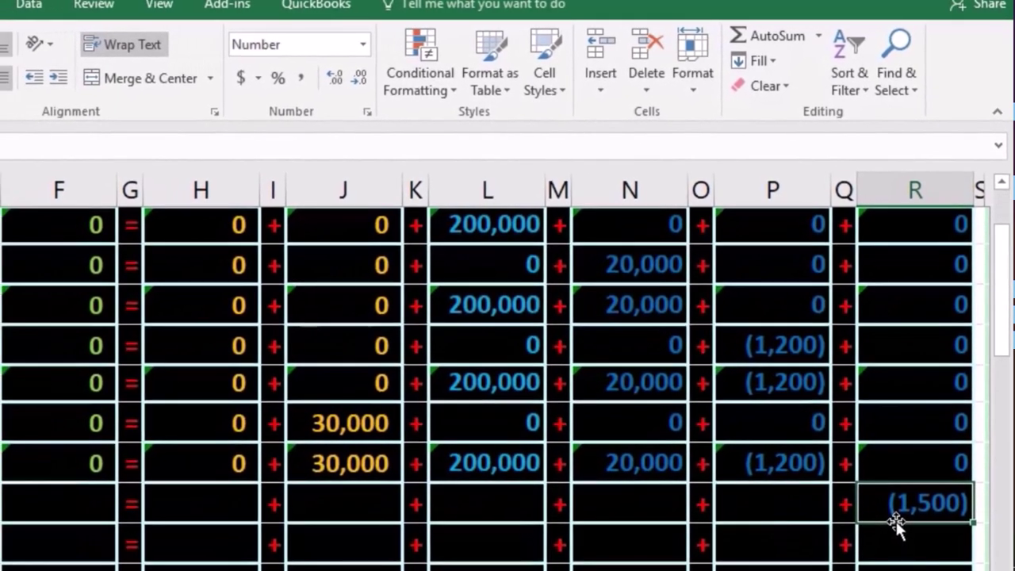
scroll(896, 523, up, 1)
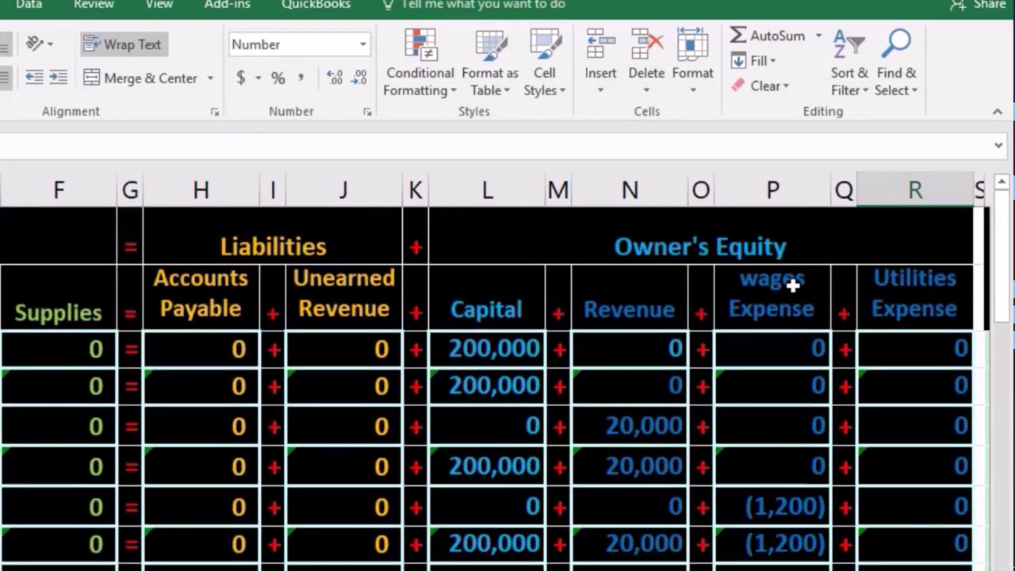
scroll(792, 285, down, 1)
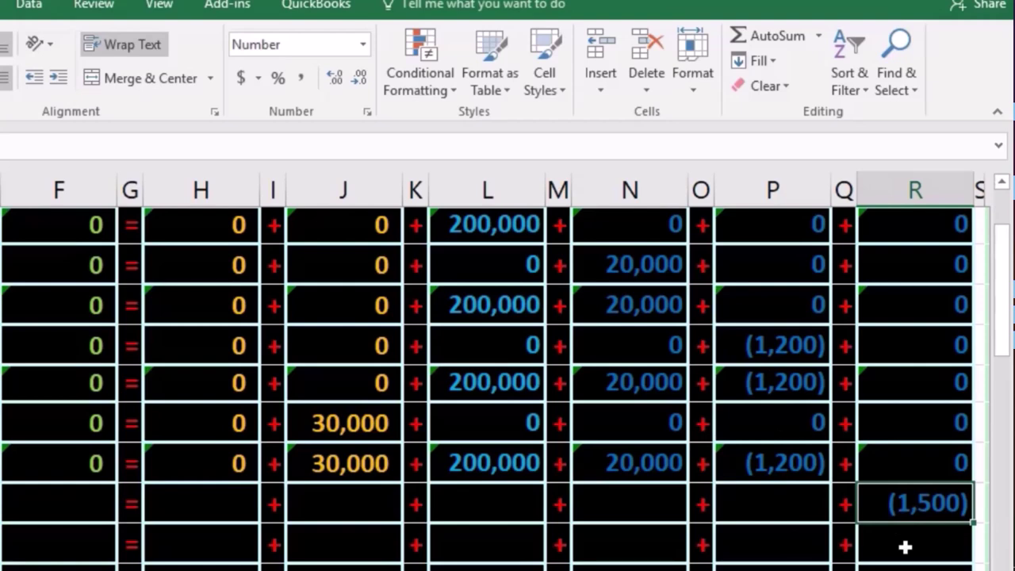
scroll(904, 546, up, 3)
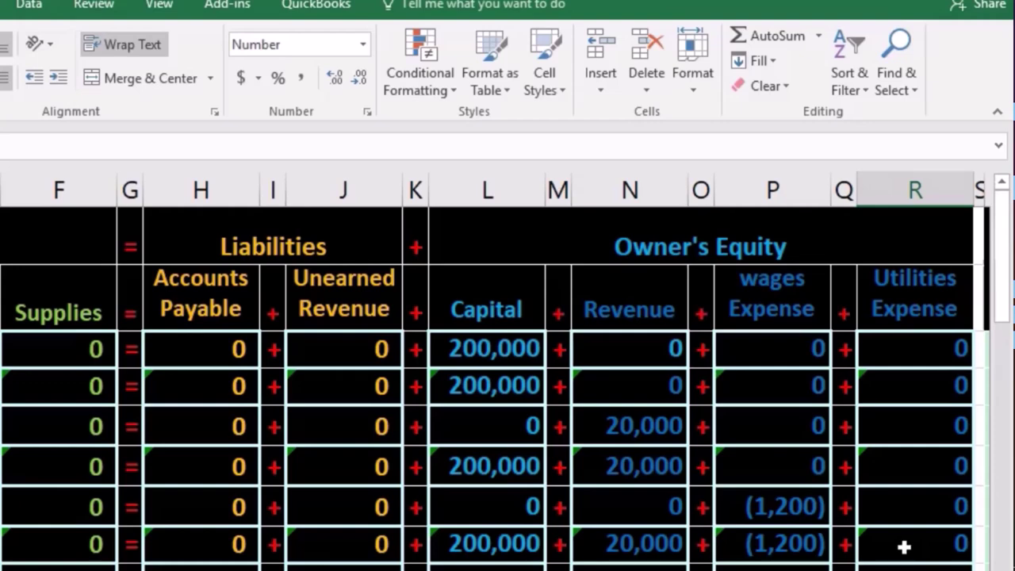
Check transaction e's equation totals in T11 and V11 and its net income effect in X11.
scroll(904, 546, down, 1)
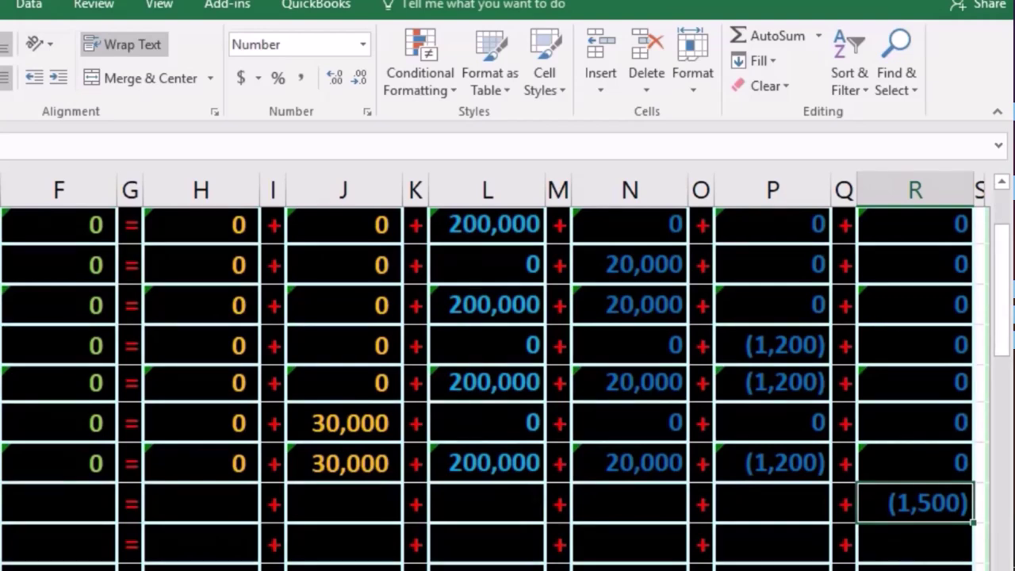
scroll(507, 373, right, 5)
key(Right)
key(Right)
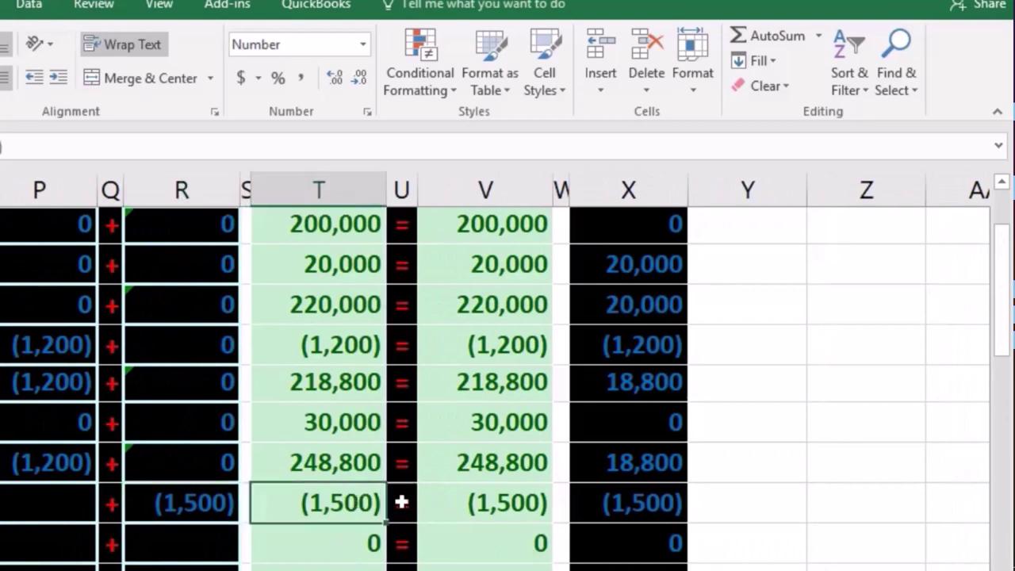
shift+click(446, 510)
click(625, 506)
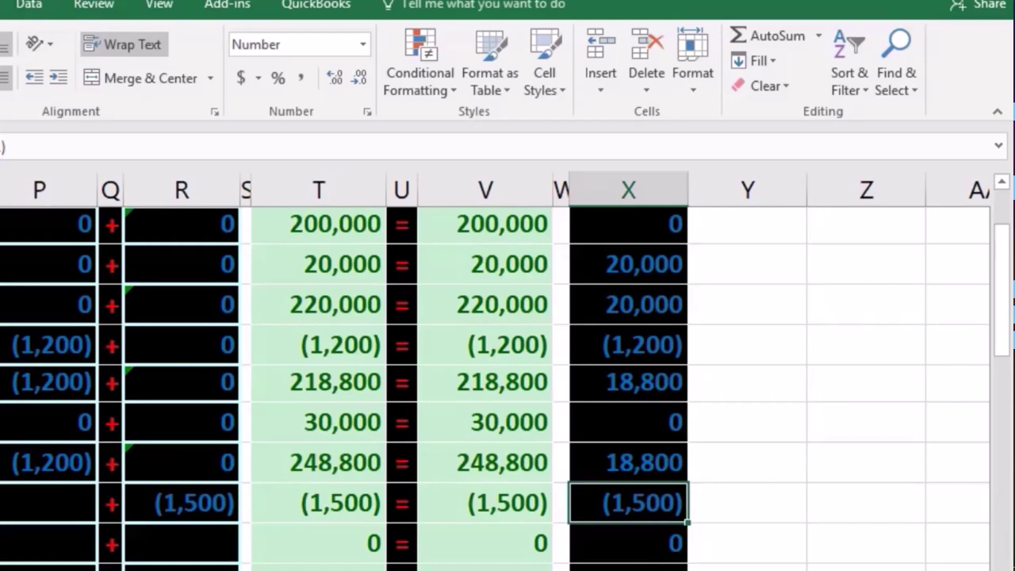
scroll(507, 365, left, 8)
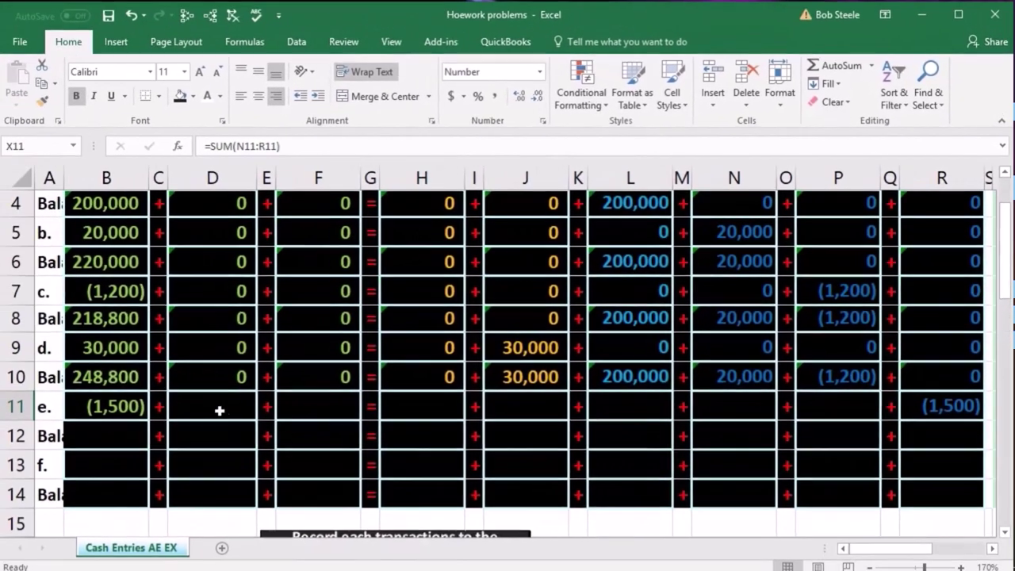
Enter 0 for transaction e in the remaining asset cells D11 and F11.
click(219, 410)
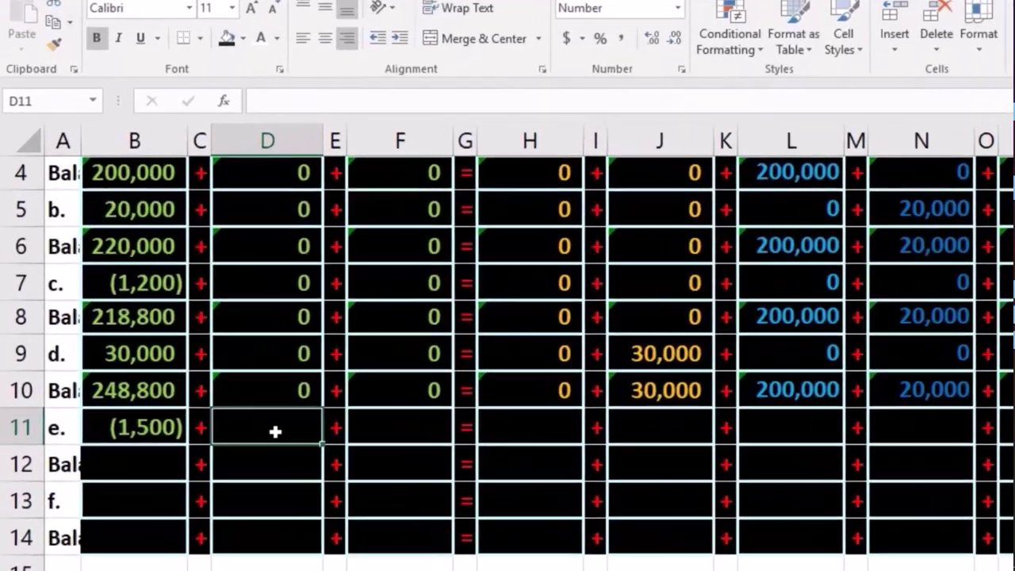
text(0)
key(Tab)
key(Tab)
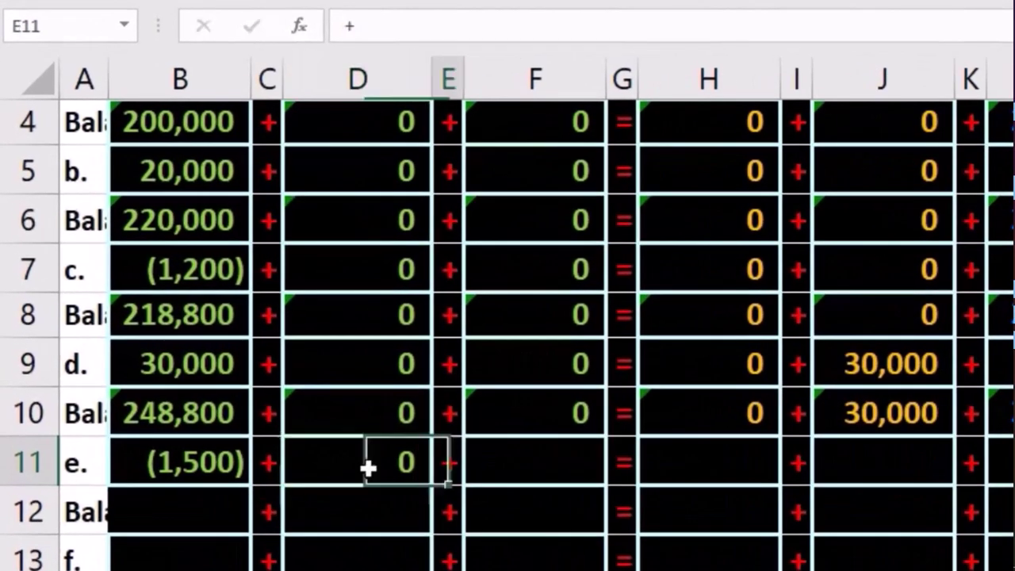
text(0)
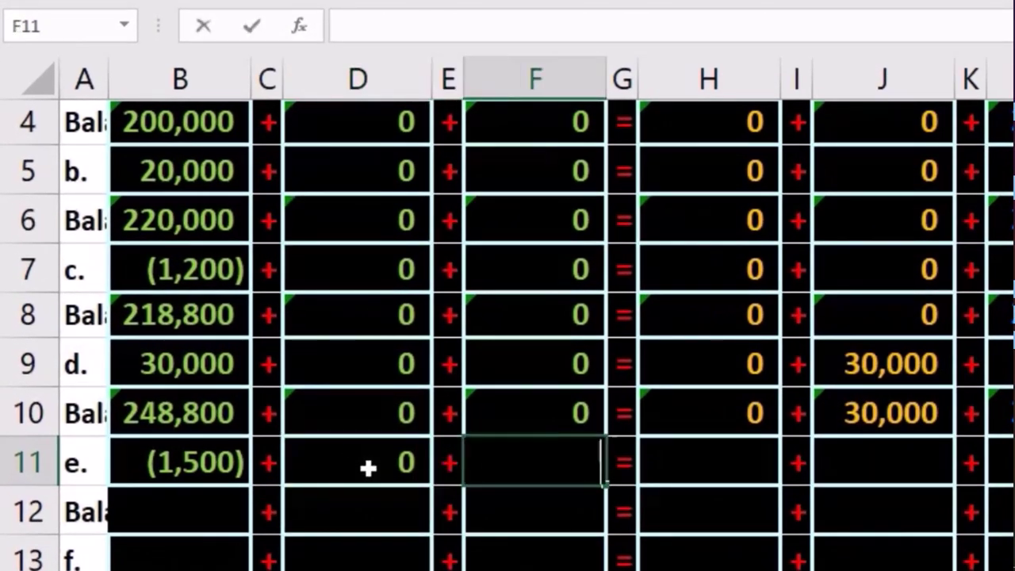
key(Tab)
key(Tab)
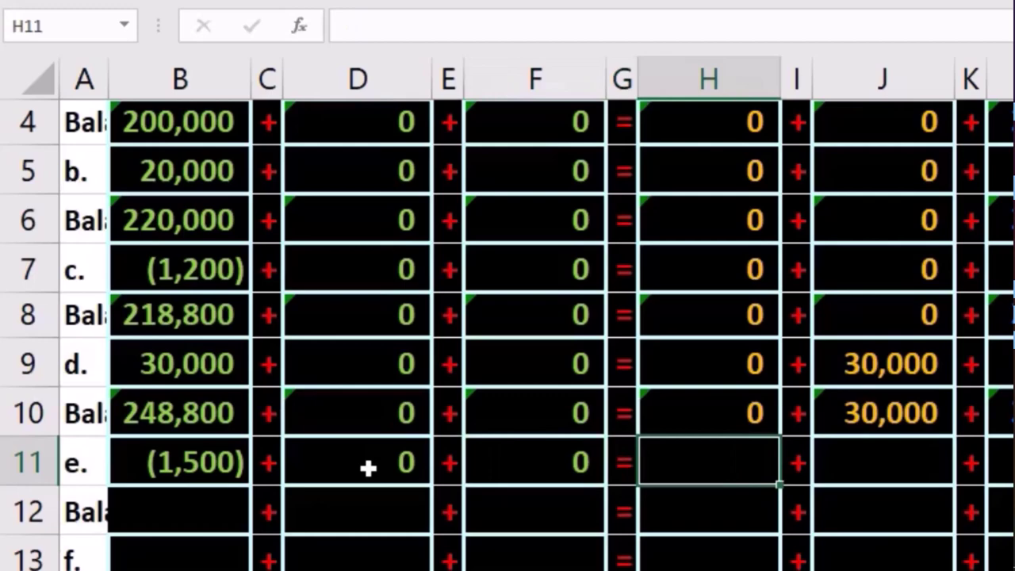
Enter 0 for transaction e in the liability cells H11 (Accounts Payable) and J11 (Unearned Revenue).
text(0)
key(Tab)
key(Tab)
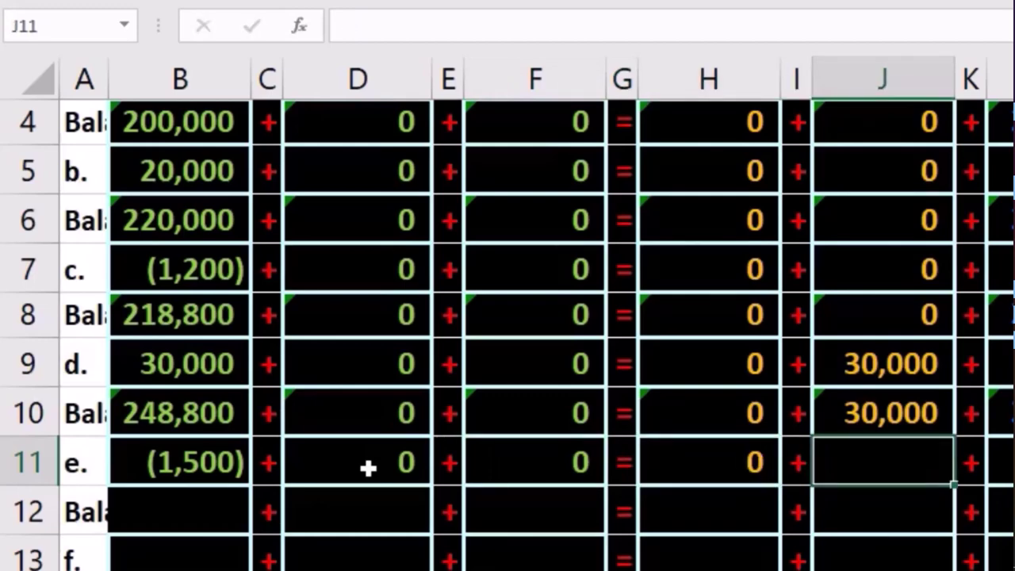
text(0)
key(Tab)
key(Tab)
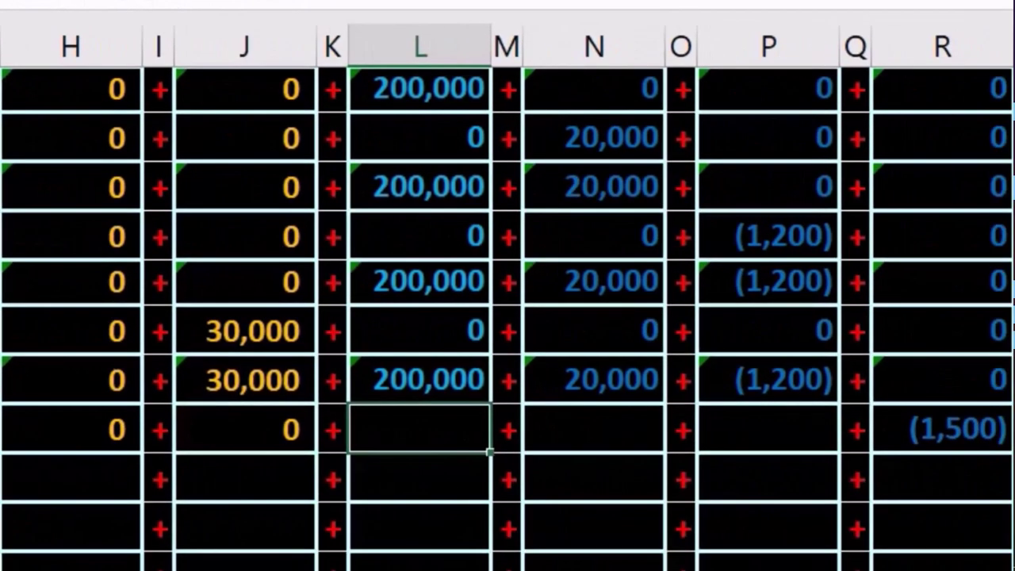
Enter 0 for transaction e in the Capital, Revenue and Wages Expense cells L11, N11 and P11.
text(0)
key(Tab)
key(Tab)
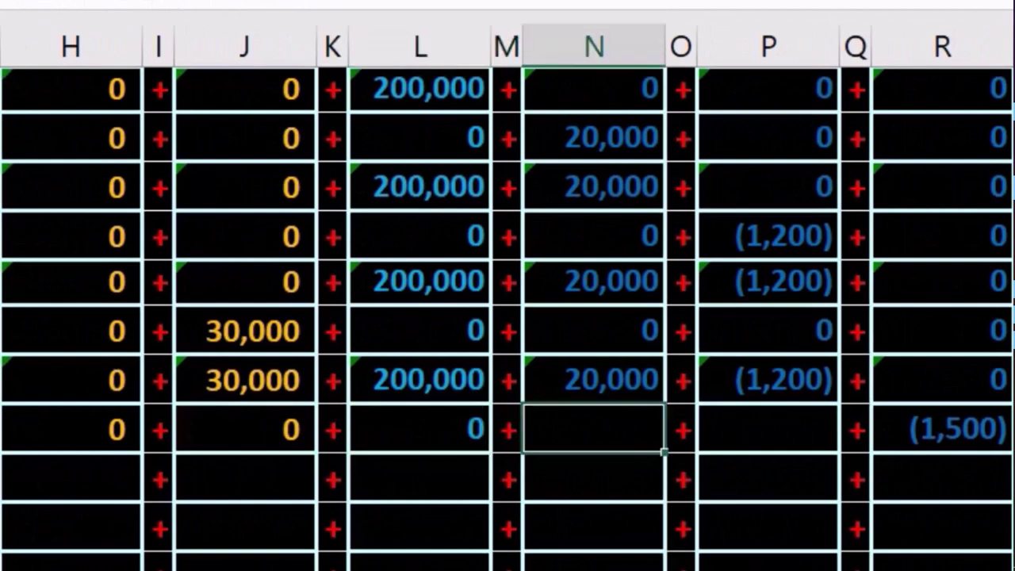
text(0)
key(Tab)
key(Tab)
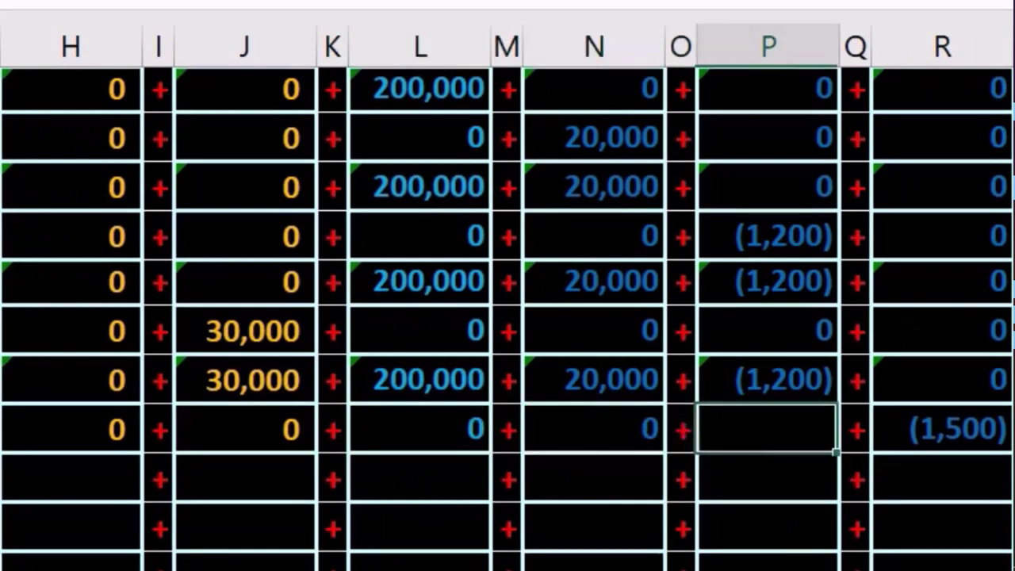
text(0)
key(Tab)
key(Tab)
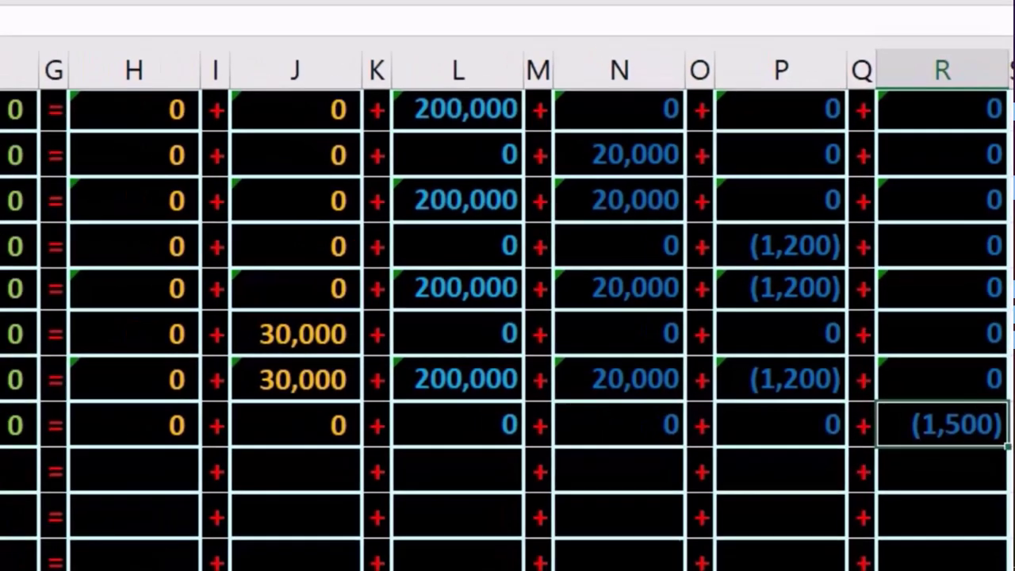
key(Return)
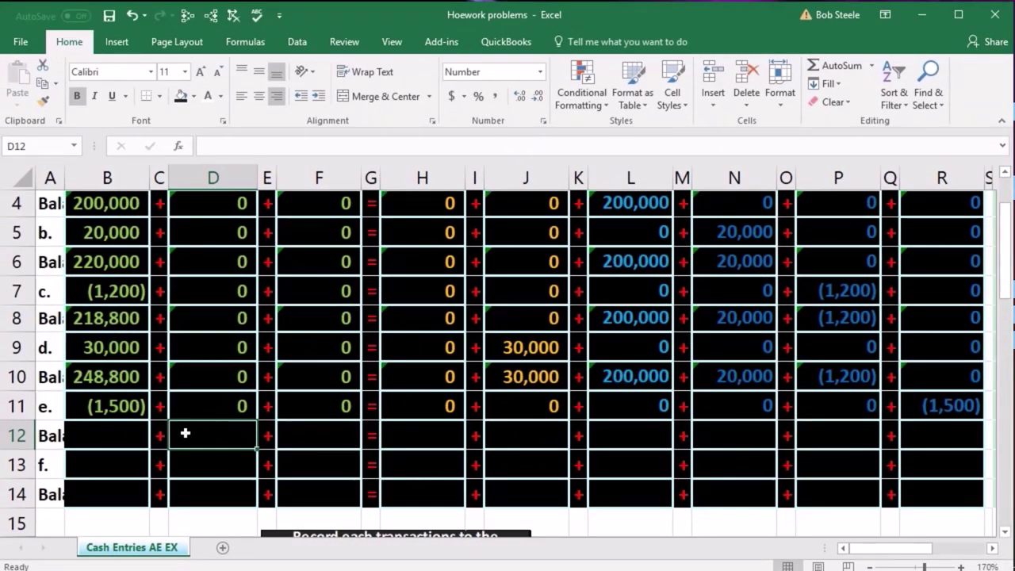
Calculate the row 12 Cash balance in B12 with a SUM formula over B10:B11 and check it against both source cells.
drag(102, 384, 481, 351)
drag(718, 385, 939, 397)
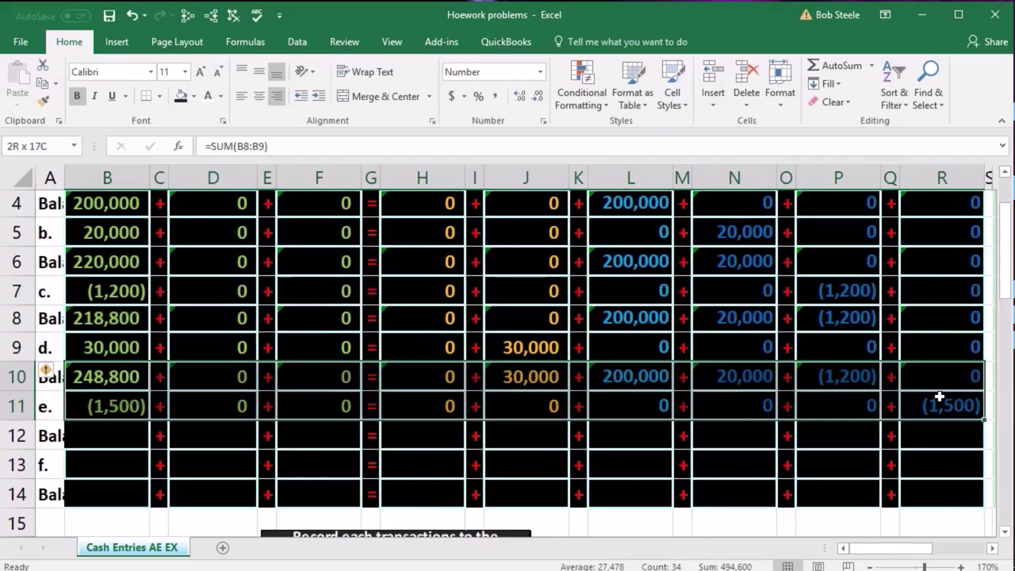
drag(938, 396, 938, 397)
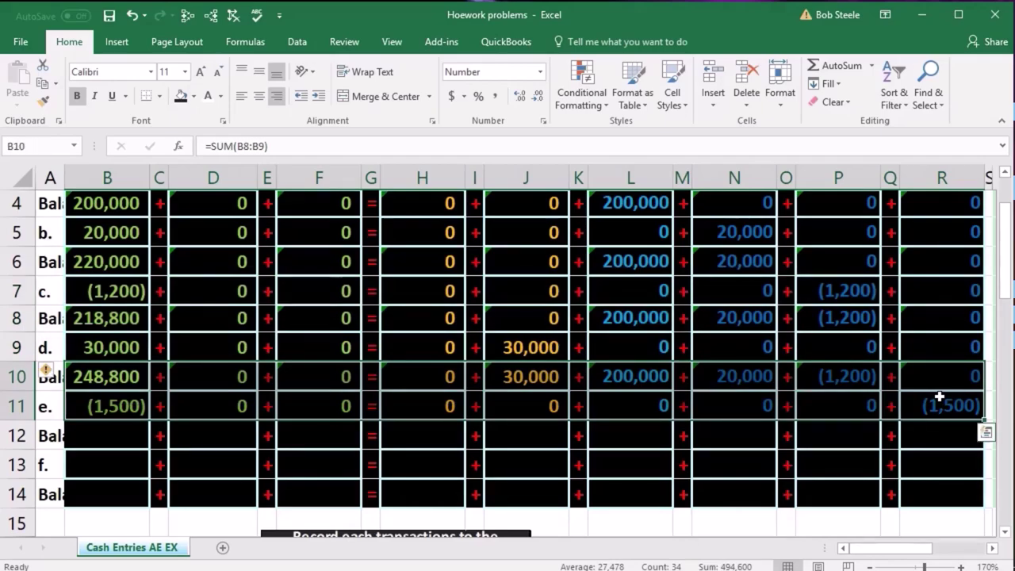
click(101, 433)
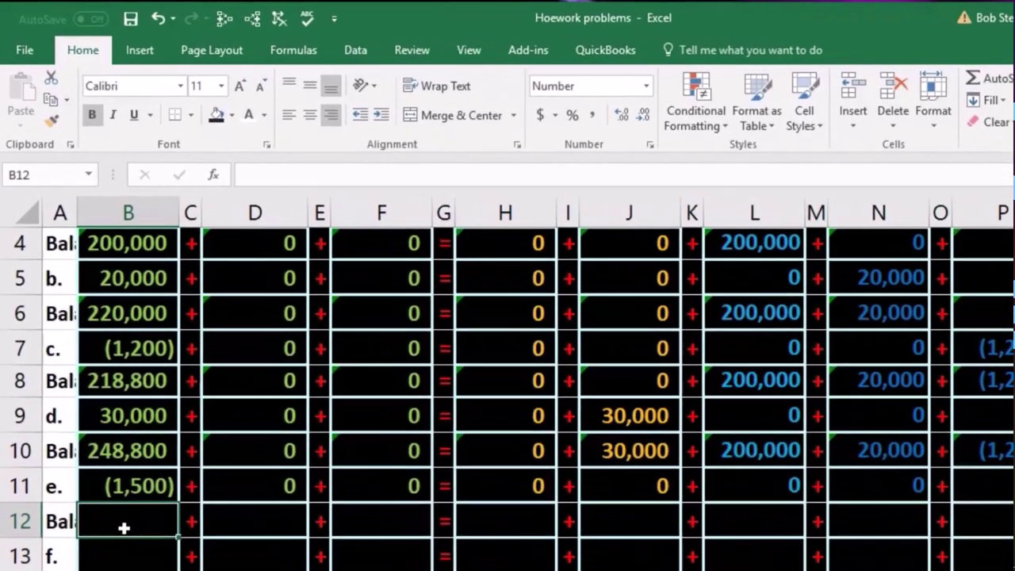
scroll(168, 534, down, 1)
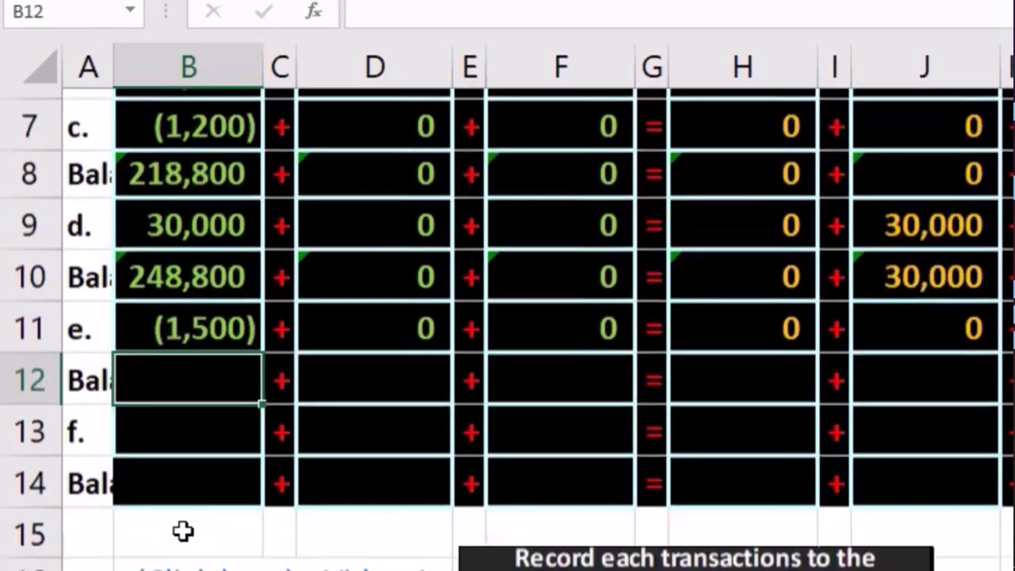
text(=sum)
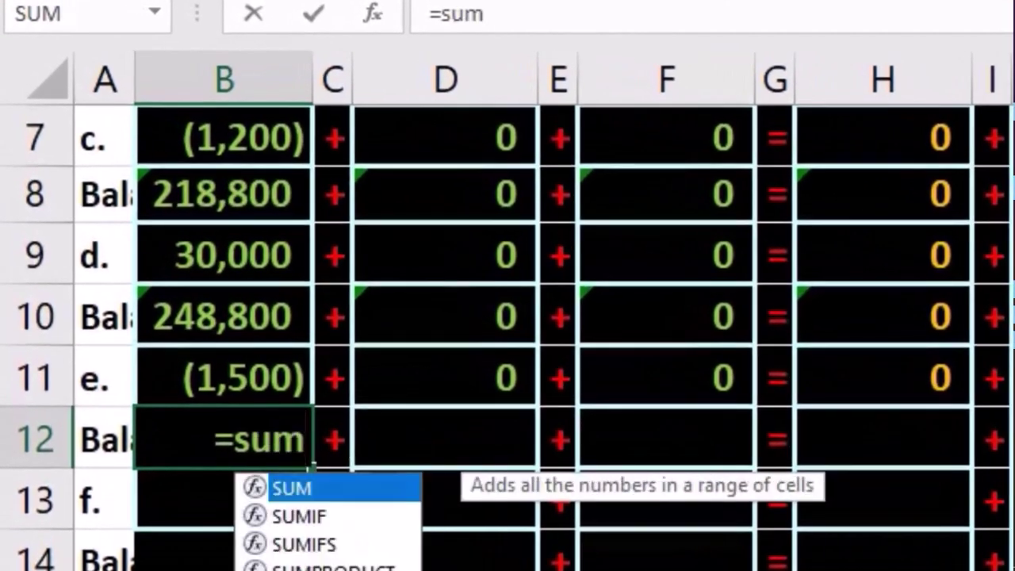
double_click(291, 491)
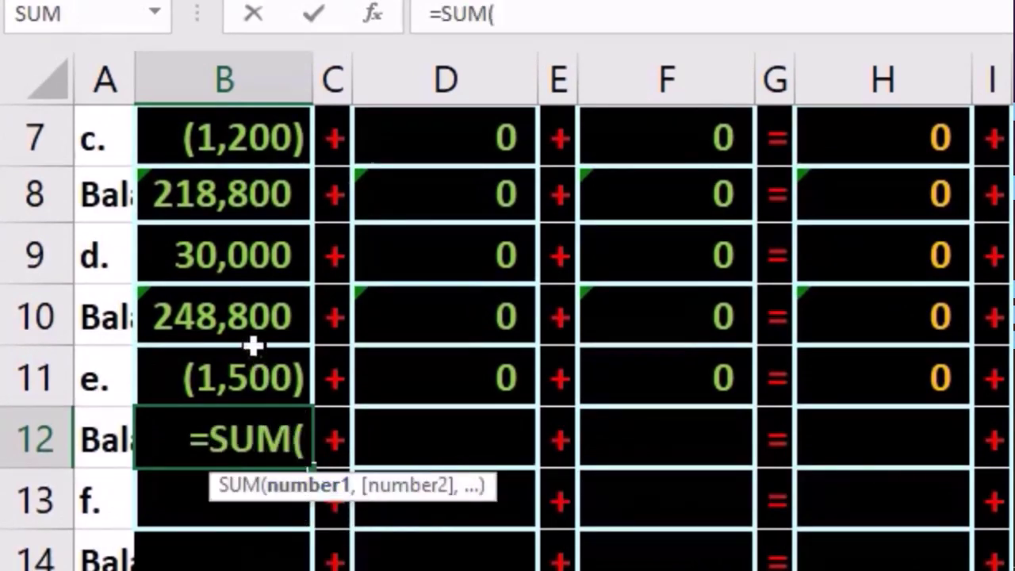
drag(253, 339, 288, 374)
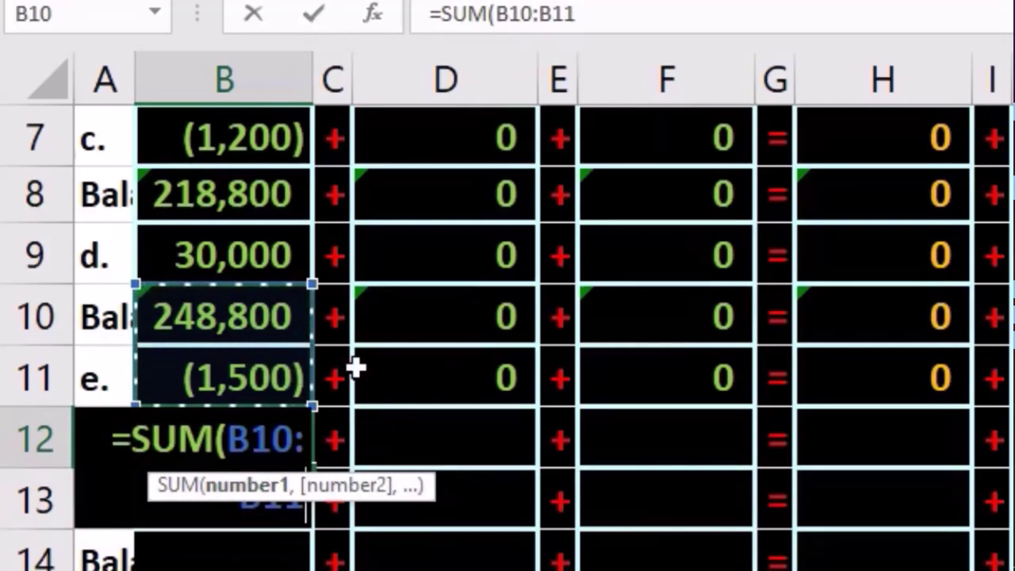
key(Return)
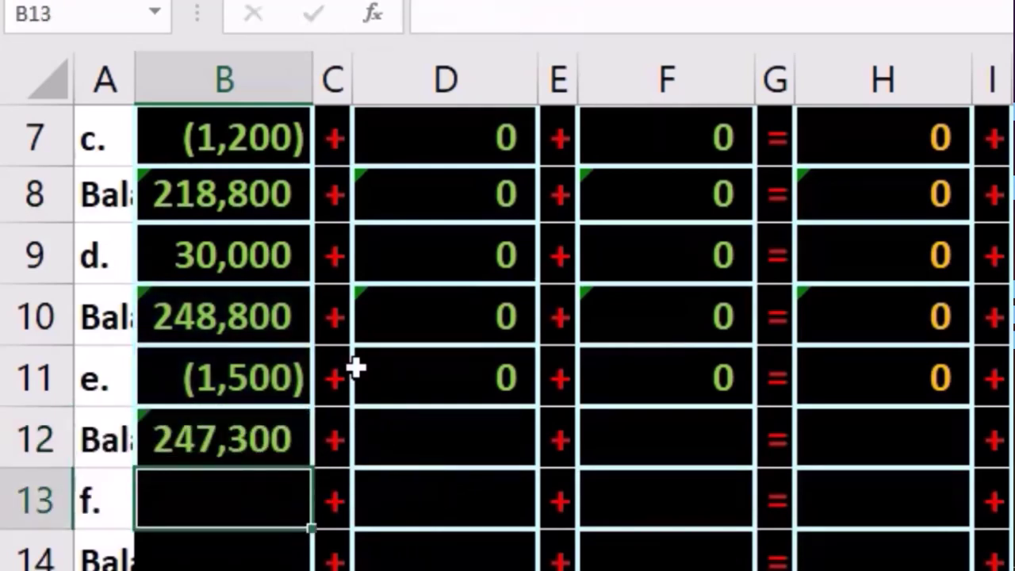
click(294, 378)
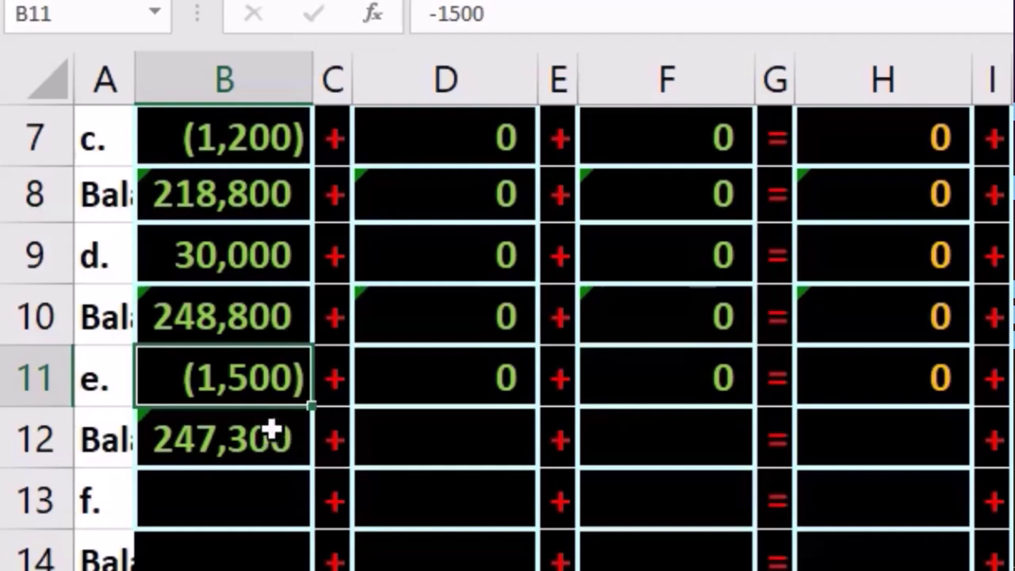
click(264, 312)
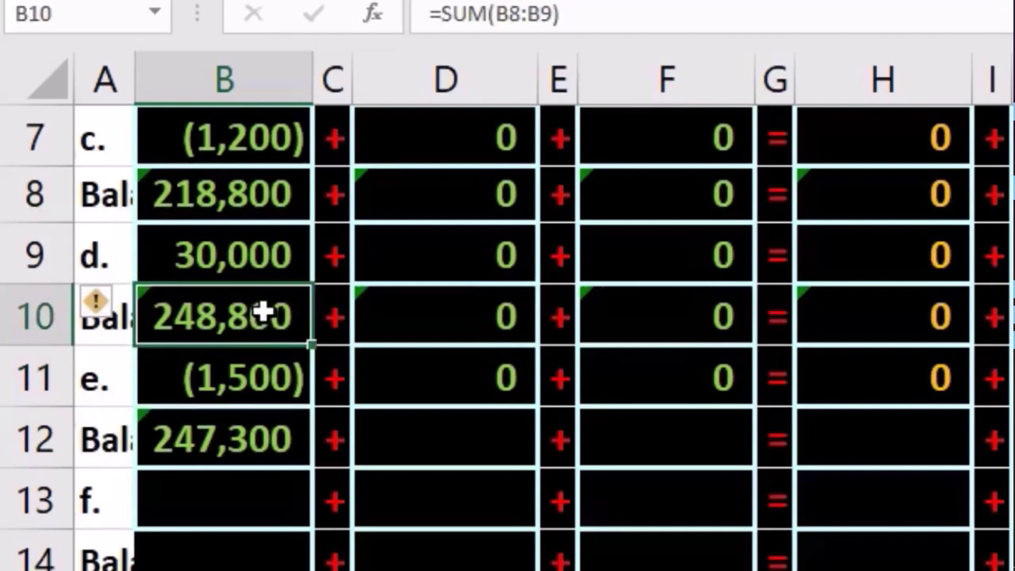
click(245, 381)
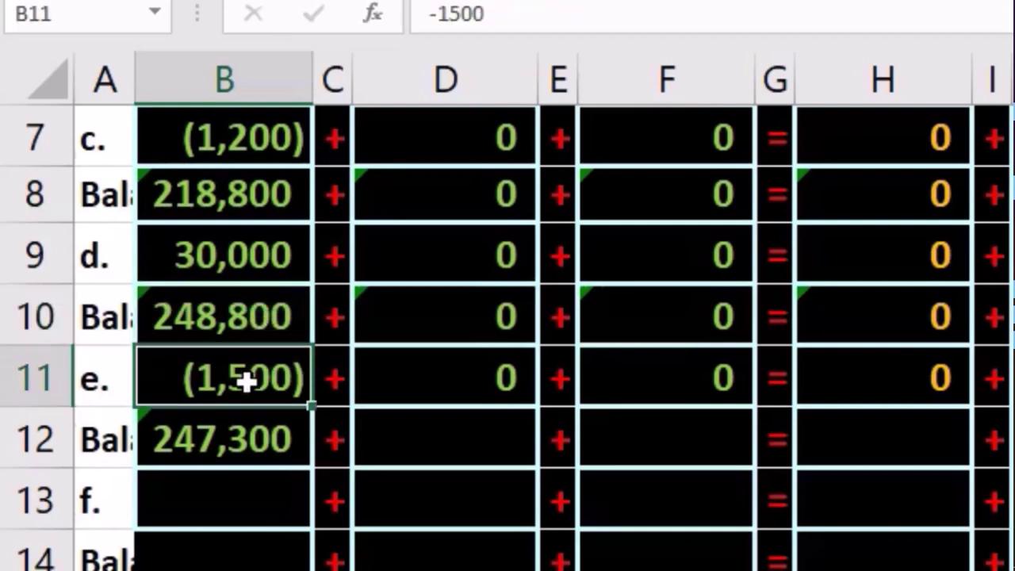
click(262, 436)
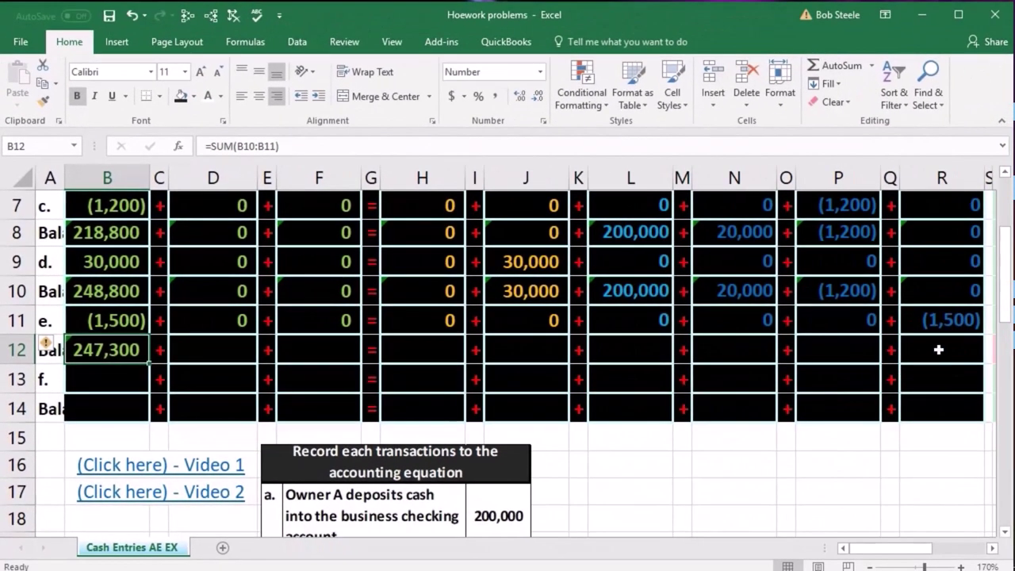
Calculate the row 12 Utilities Expense balance in R12 with a SUM formula over R10:R11.
click(940, 350)
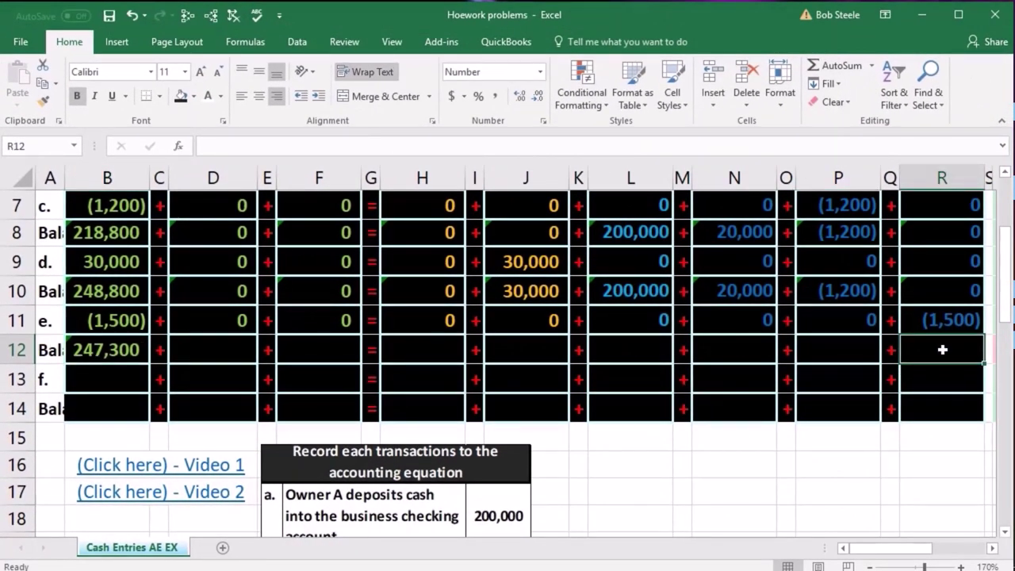
text(=su)
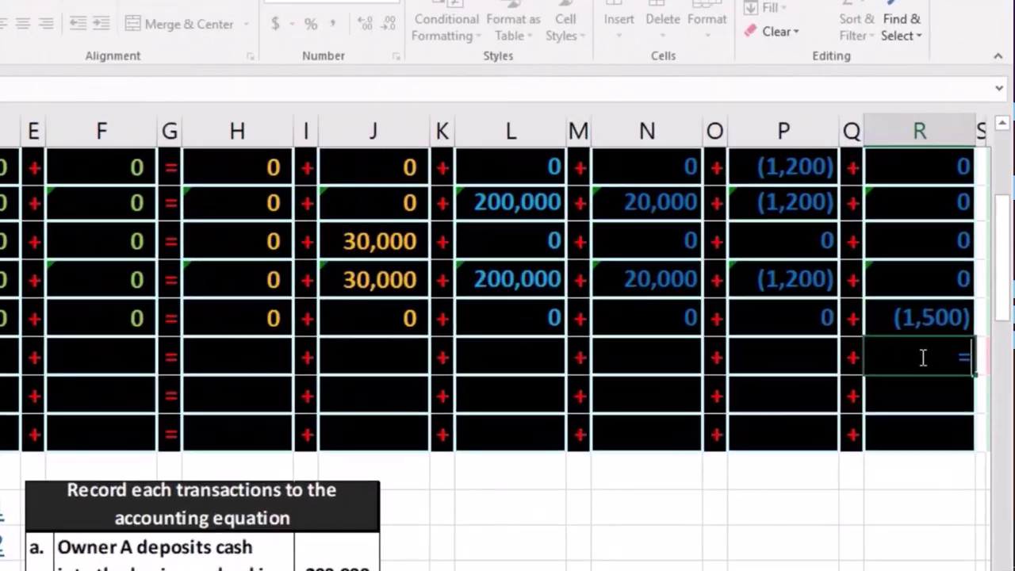
text(m)
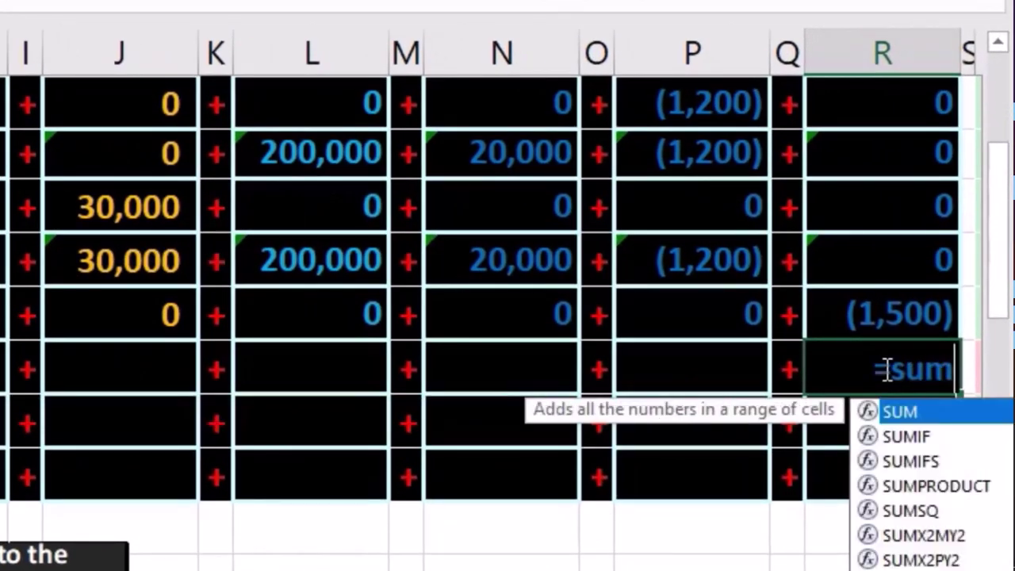
double_click(892, 410)
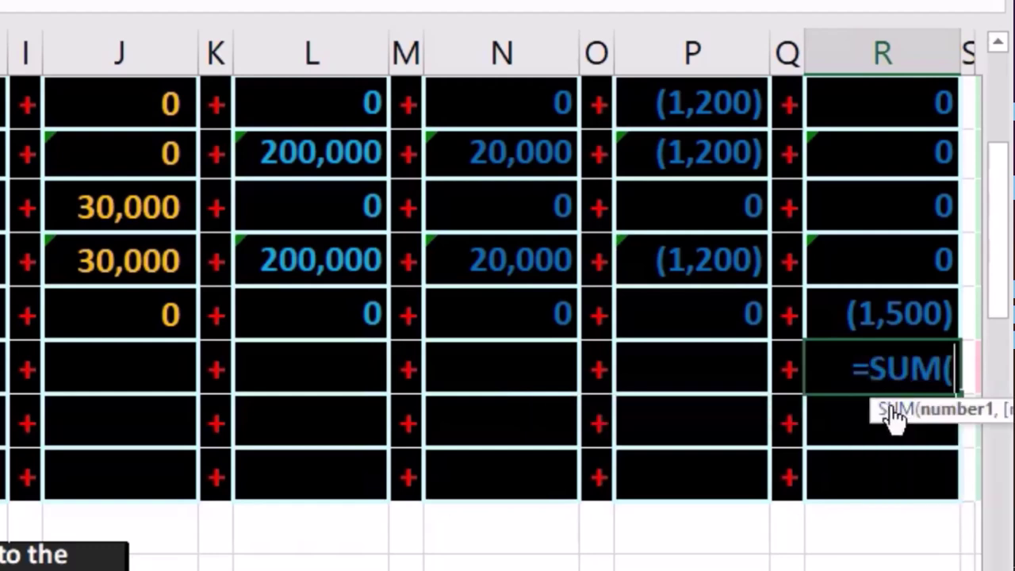
drag(902, 272, 902, 296)
key(Return)
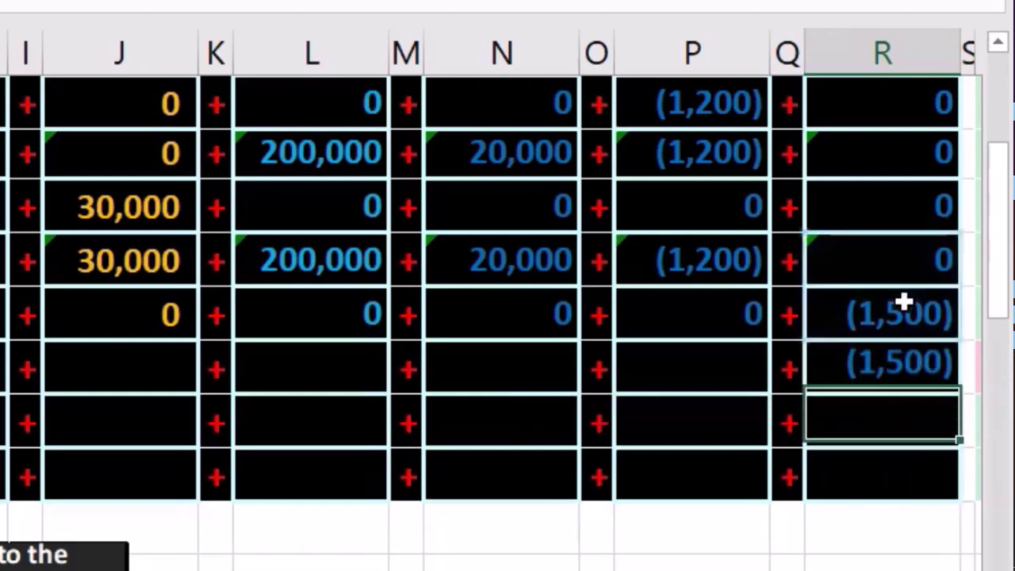
click(857, 379)
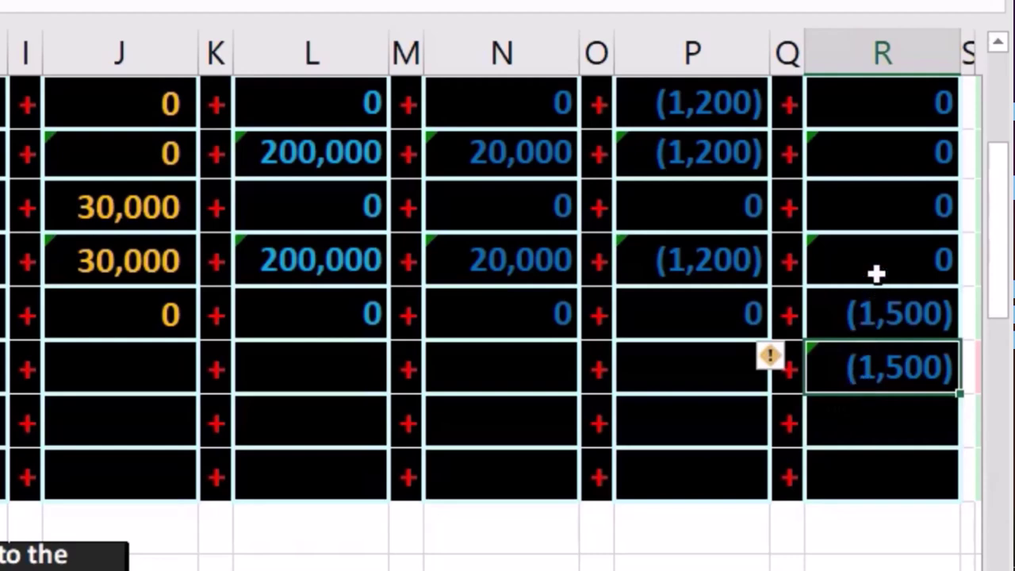
Check the row 12 equation total in T12 against the account balances across rows 10 and 12.
key(Right)
key(Right)
key(Right)
key(Right)
key(Right)
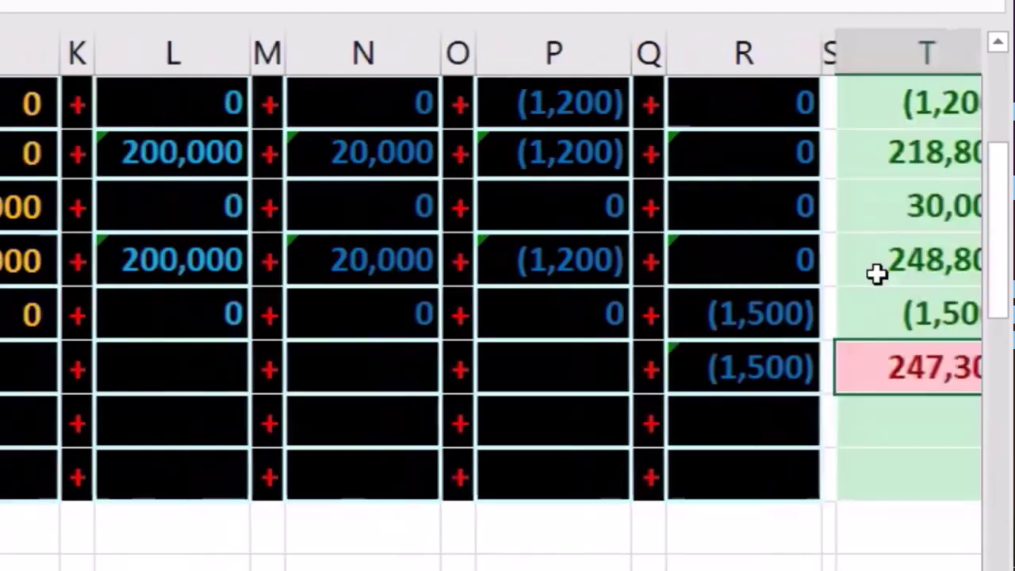
key(Left)
key(Left)
key(Left)
key(Left)
key(Left)
key(Left)
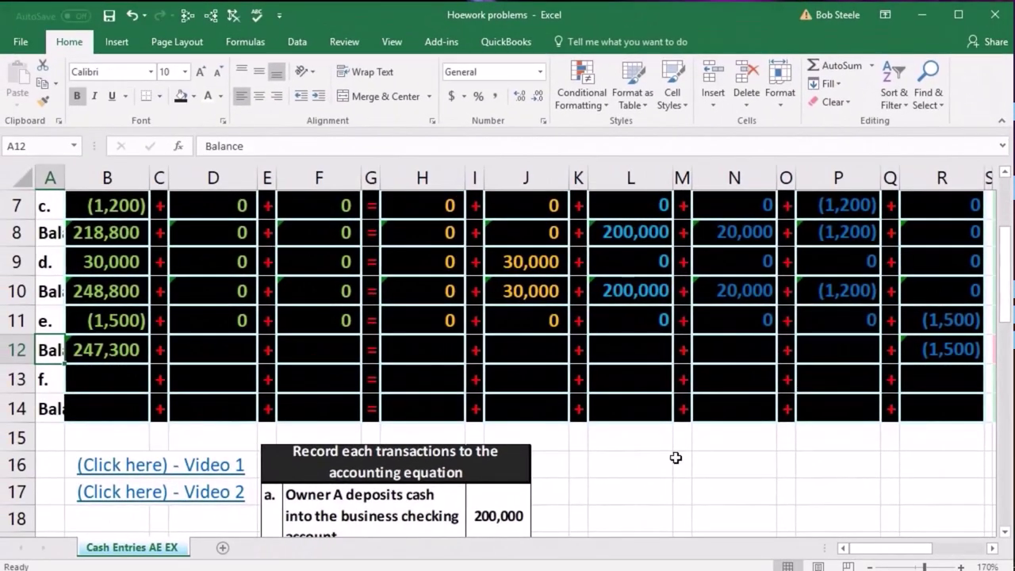
click(130, 291)
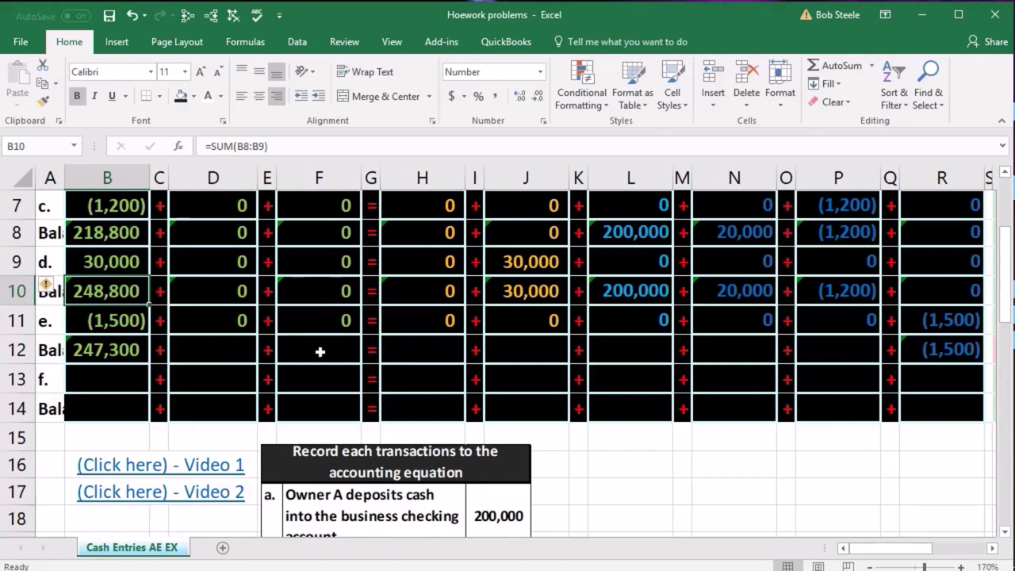
Calculate the row 12 balance in J12 with a SUM formula over J10:J11.
click(550, 353)
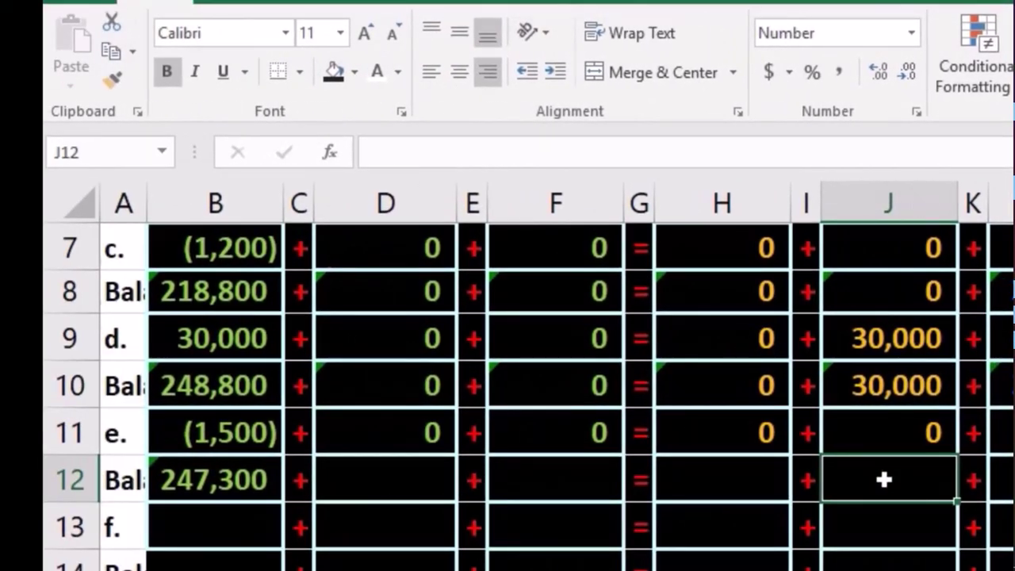
text(=sum)
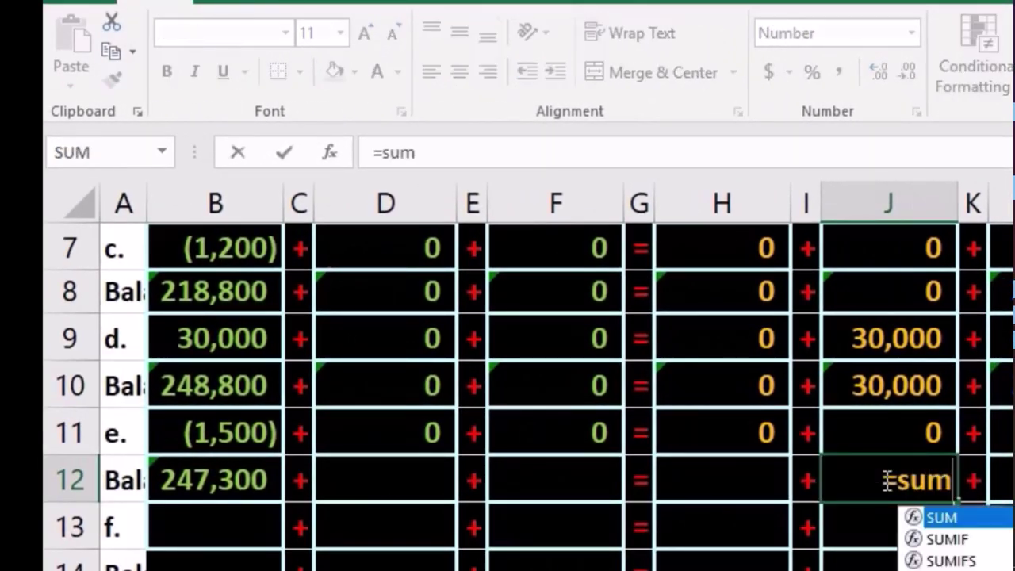
double_click(922, 516)
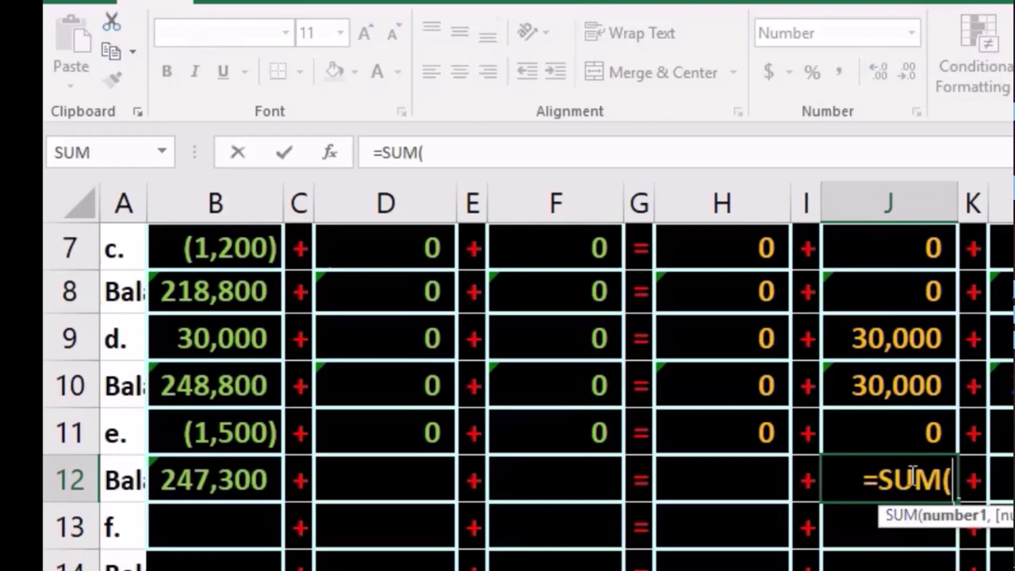
mouse_move(889, 399)
mouse_down()
mouse_move(889, 389)
mouse_move(890, 410)
mouse_up()
key(Return)
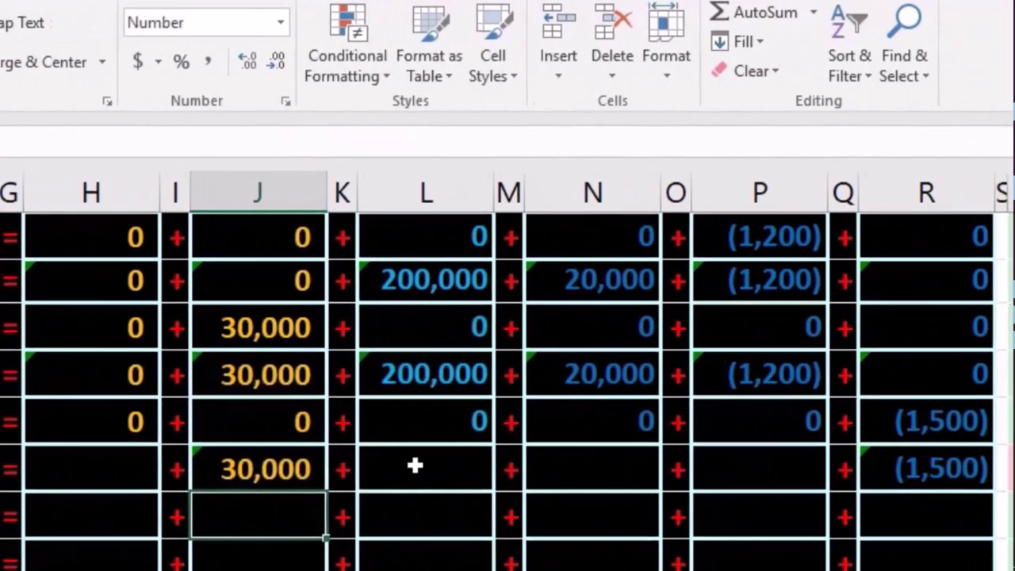
Calculate the row 12 Capital balance in L12 with a SUM formula over L10:L11.
click(415, 466)
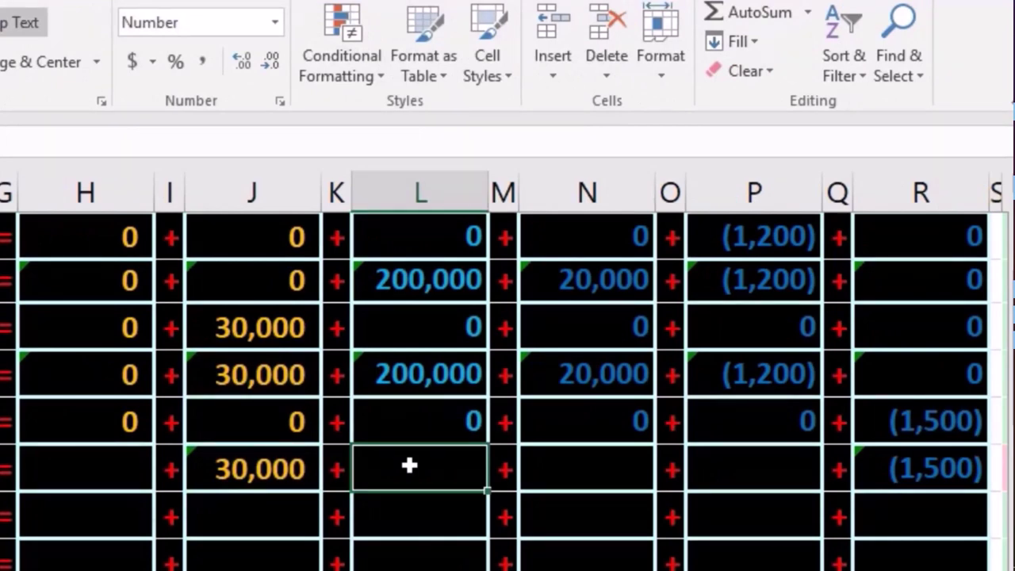
text(=sum)
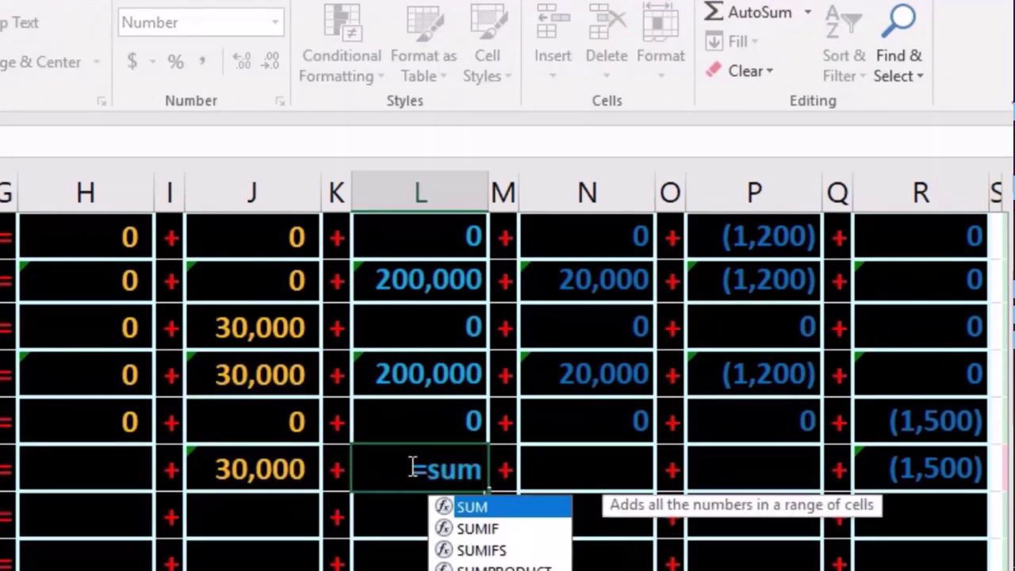
double_click(458, 504)
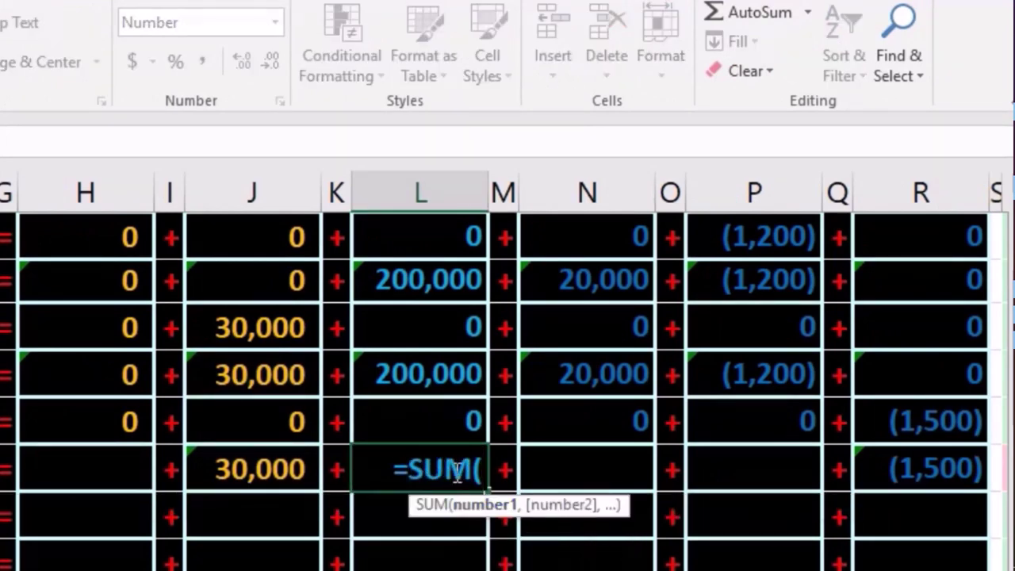
drag(435, 374, 436, 408)
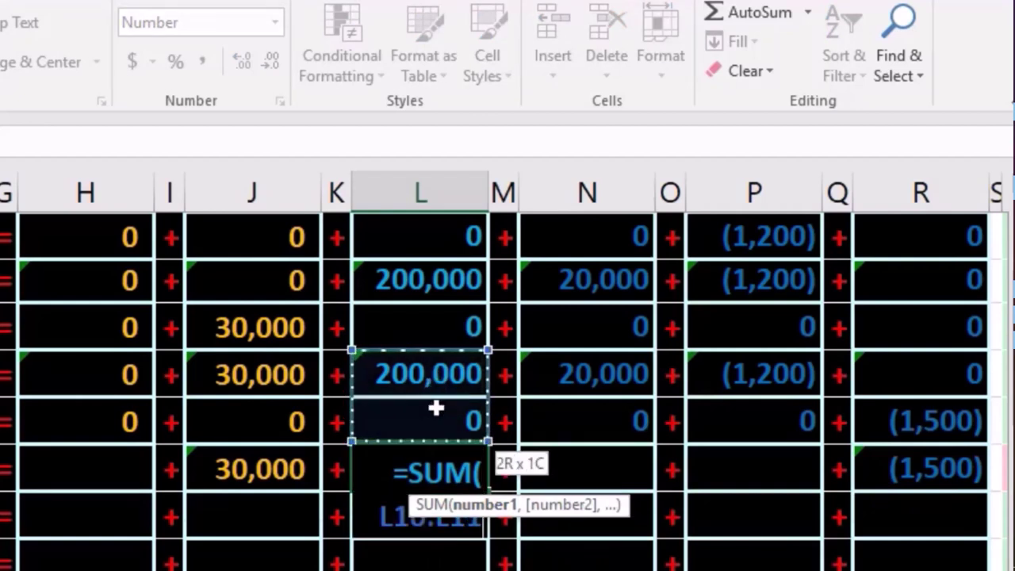
key(Return)
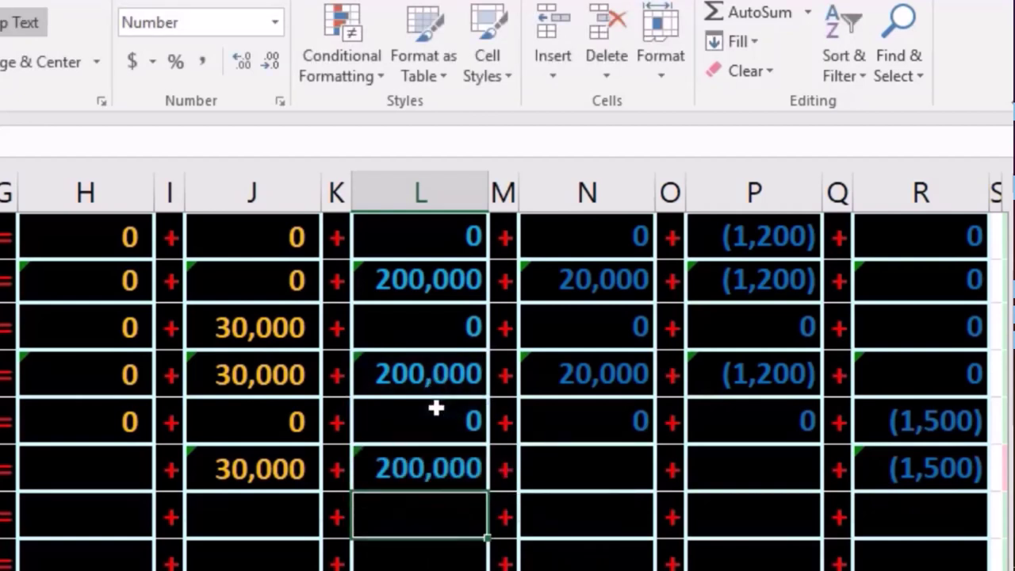
Calculate the row 12 Revenue balance in N12 with a SUM formula over N10:N11.
click(579, 474)
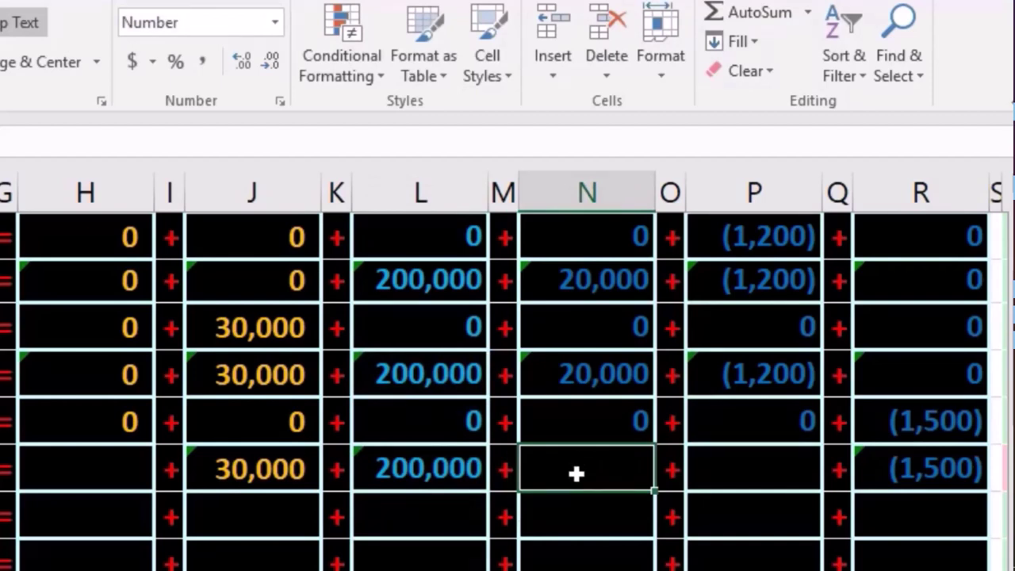
text(=sum)
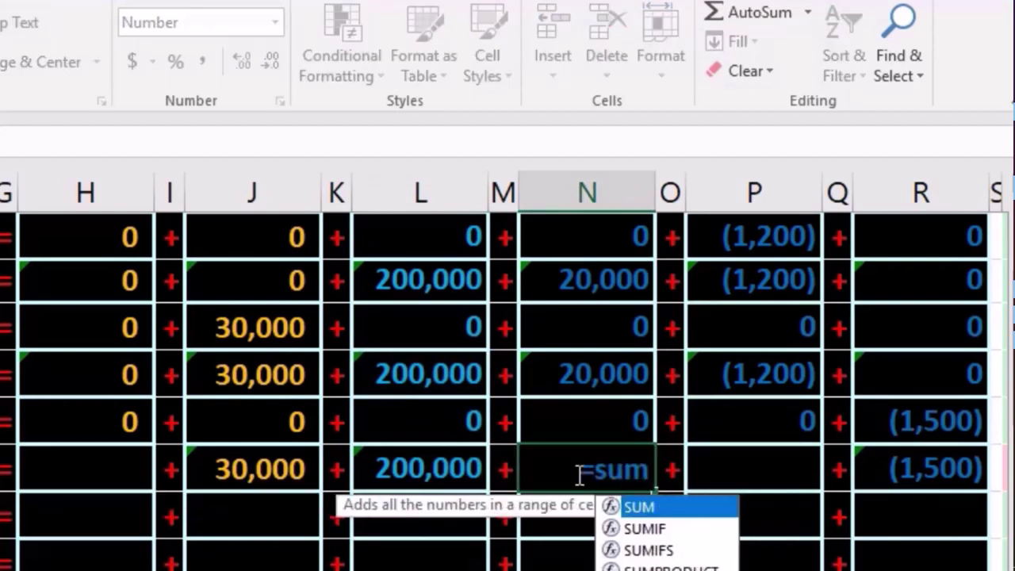
double_click(651, 504)
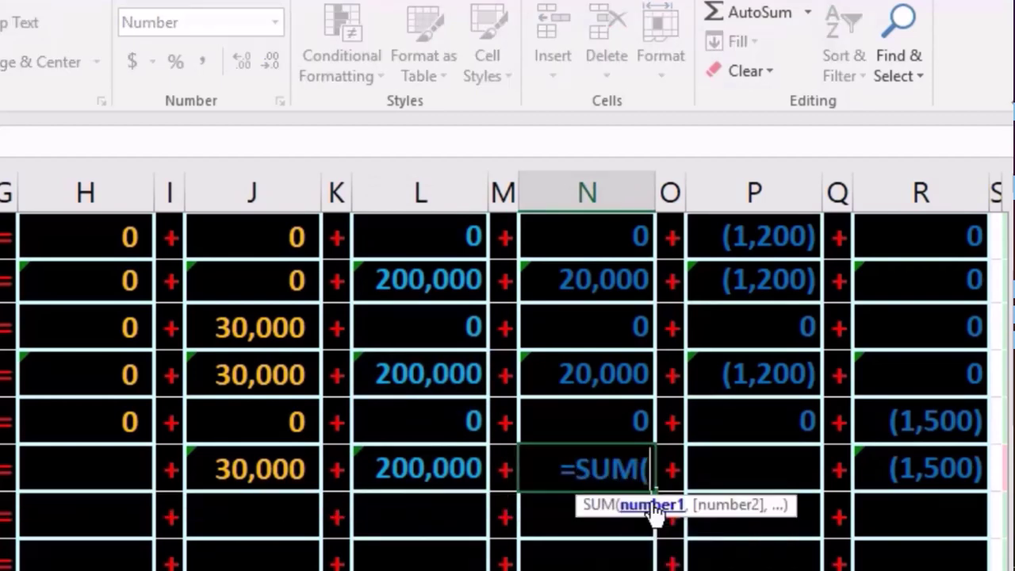
click(594, 387)
drag(594, 388, 593, 406)
key(Return)
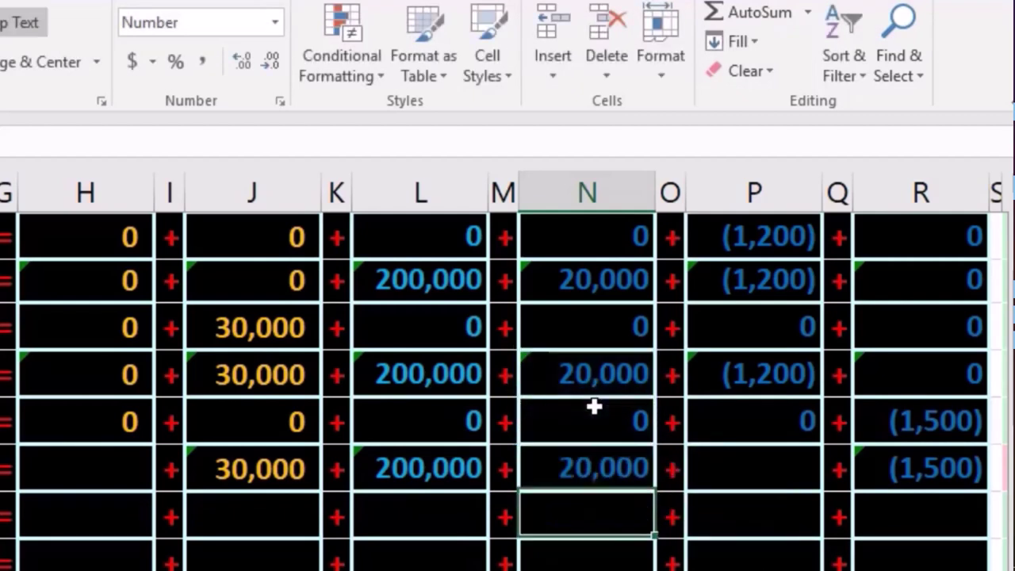
Calculate the row 12 Wages Expense balance in P12 with a SUM formula over P10:P11.
click(716, 463)
text(=)
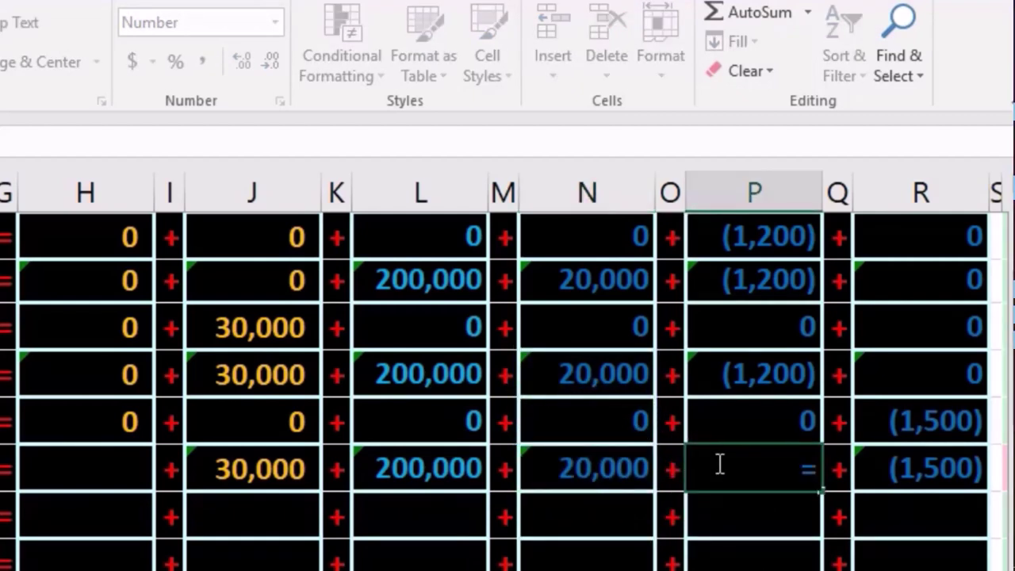
text(sum)
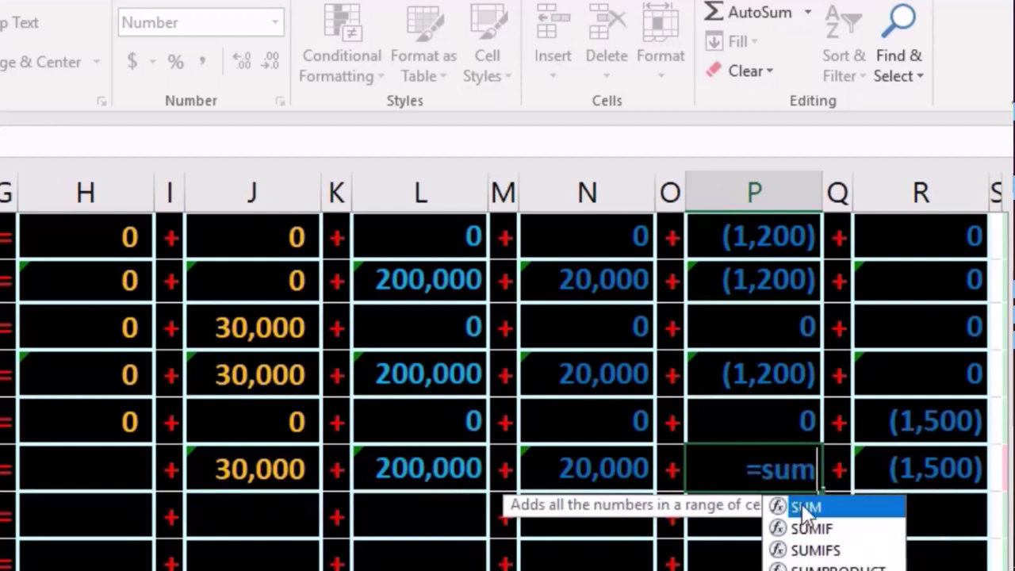
key(Tab)
click(779, 377)
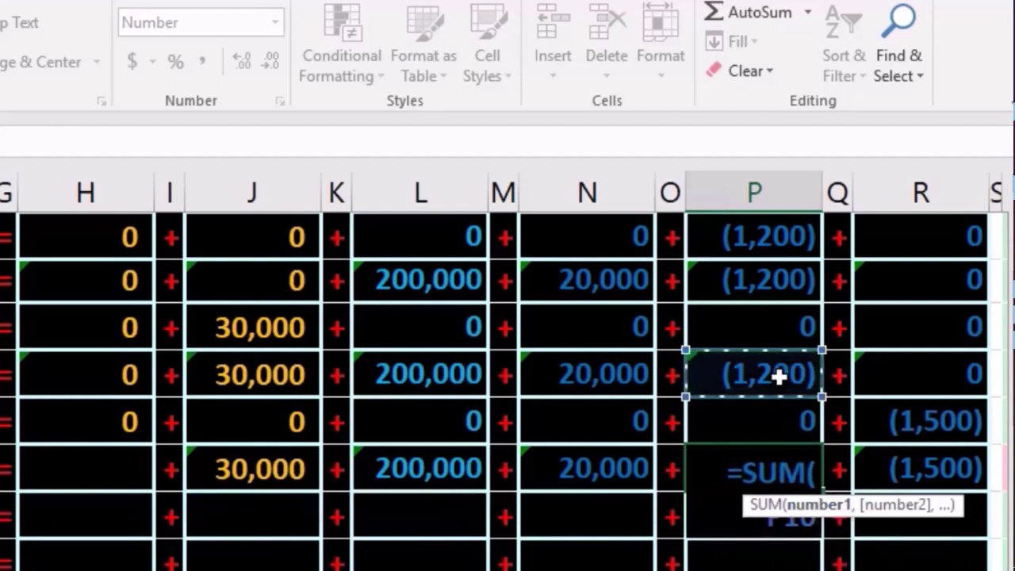
drag(777, 383, 773, 412)
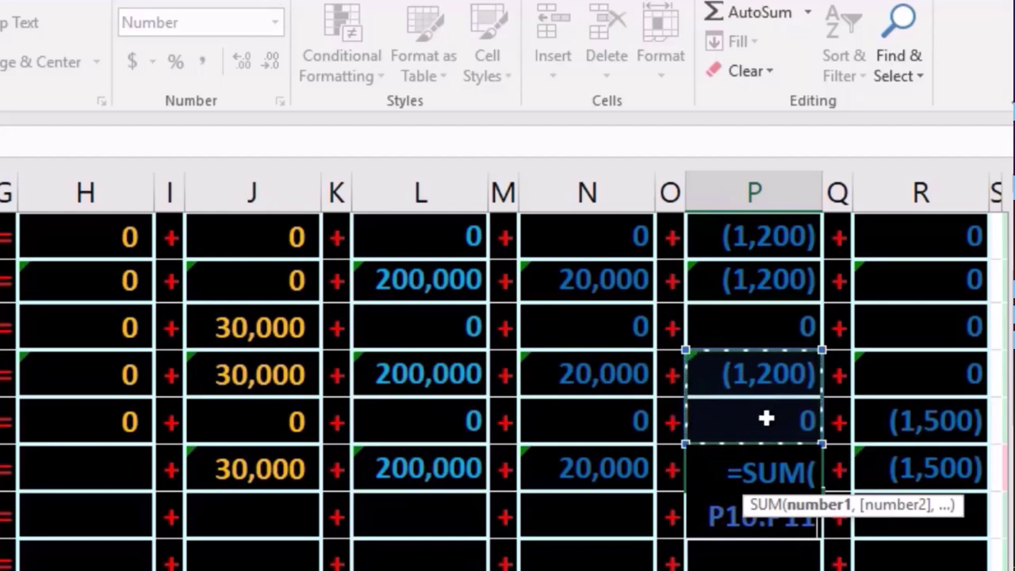
key(Return)
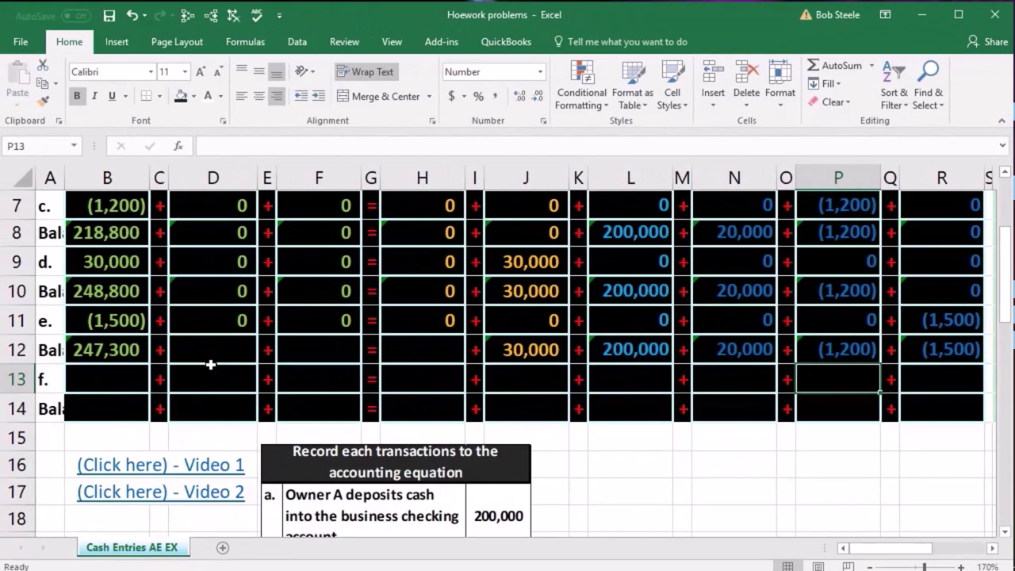
Calculate the row 12 balance in D12 with a SUM formula over D10:D11.
click(211, 351)
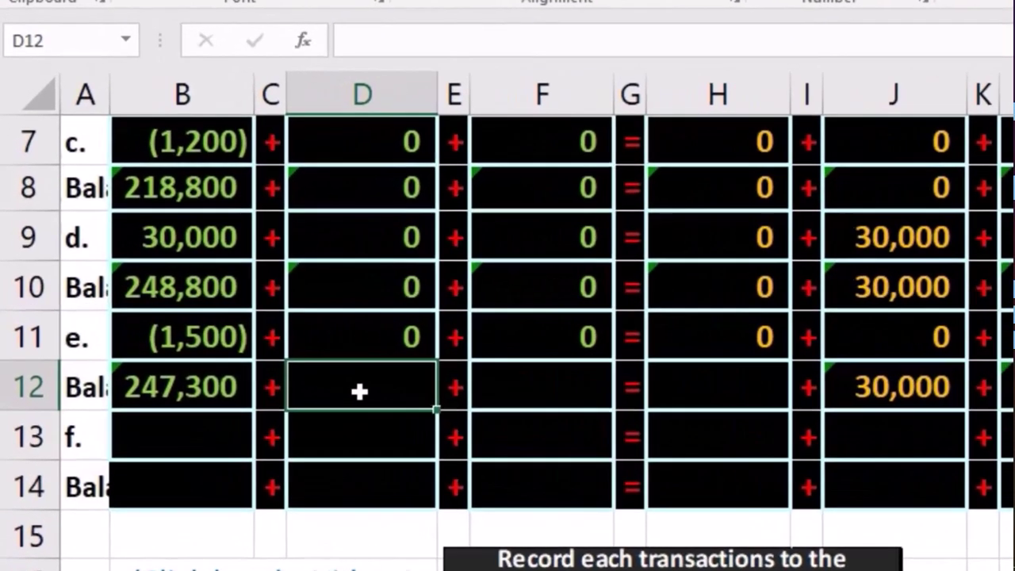
text(=)
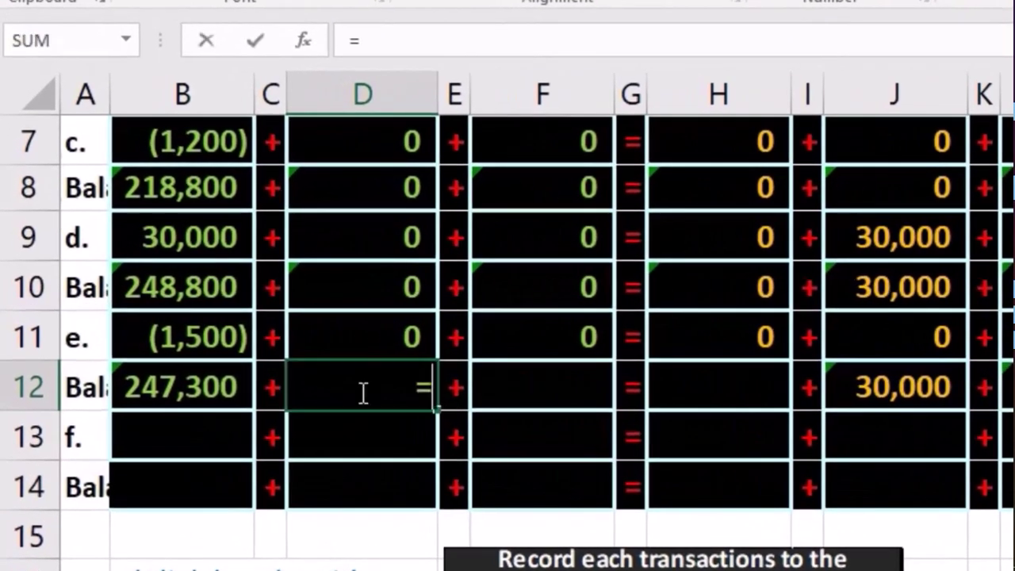
text(sum)
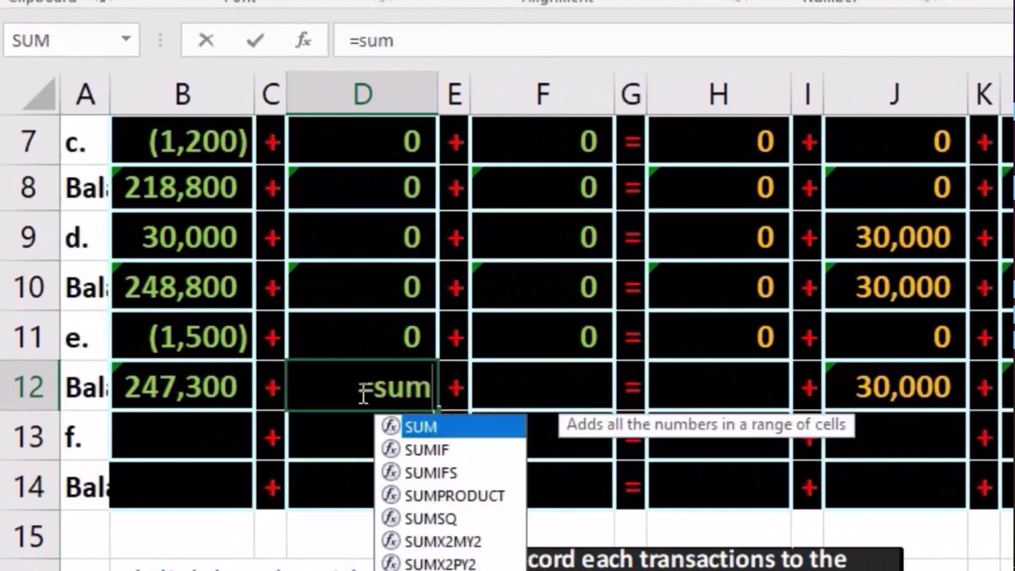
text(()
key(Up)
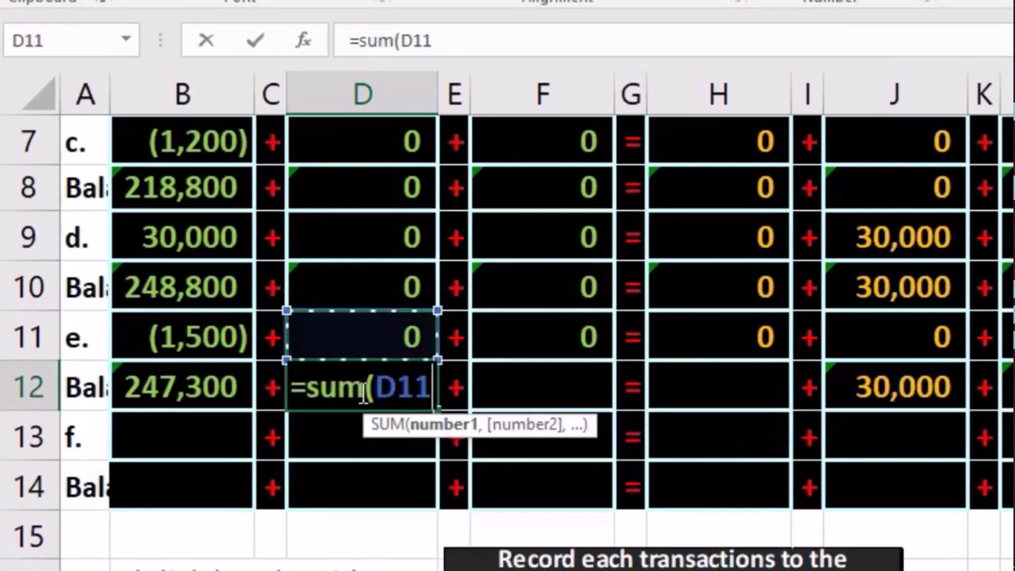
key(shift+Up)
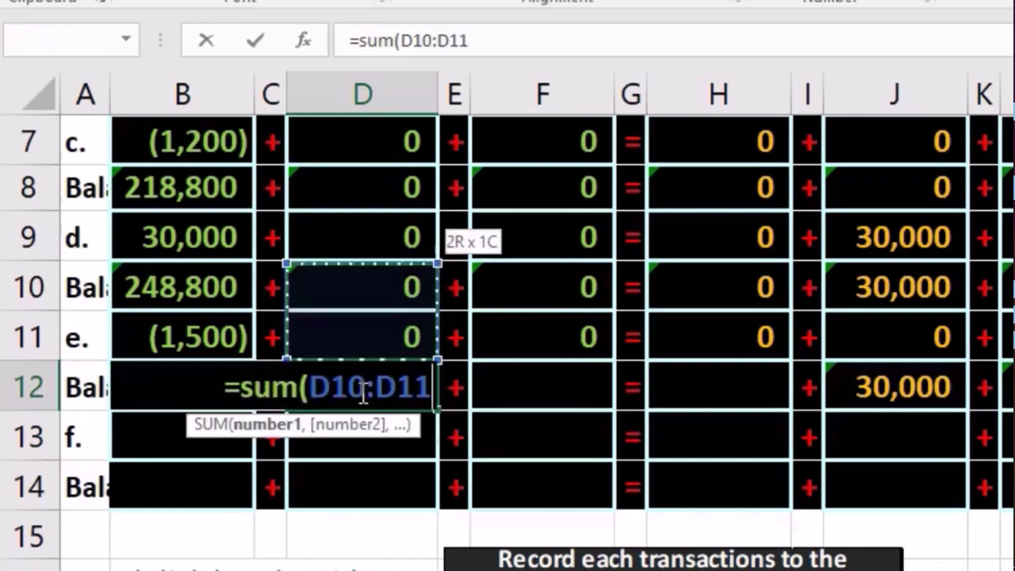
key(Tab)
key(Tab)
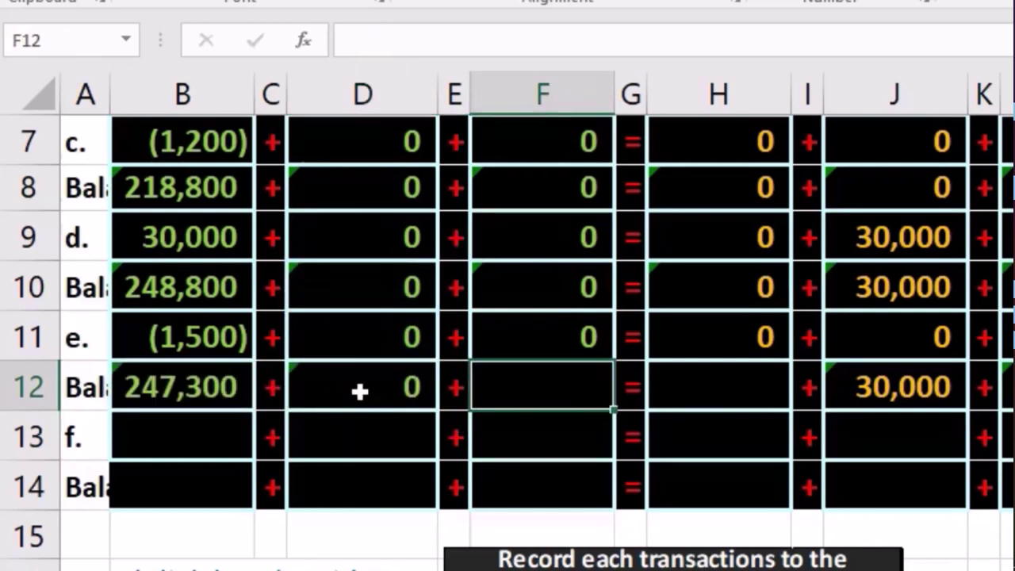
Calculate the row 12 balance in F12 with a SUM formula over F10:F11.
text(=sum()
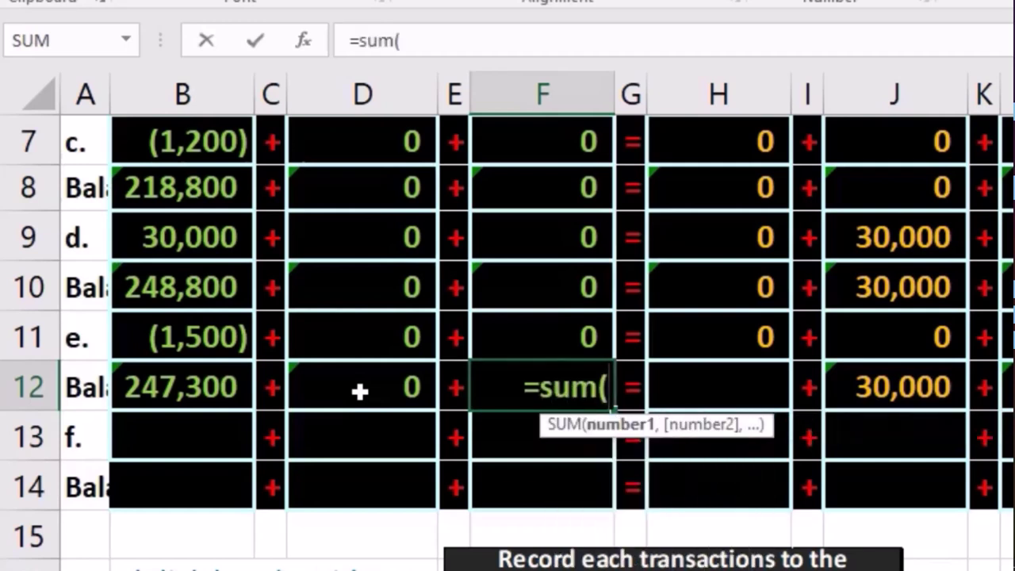
key(Up)
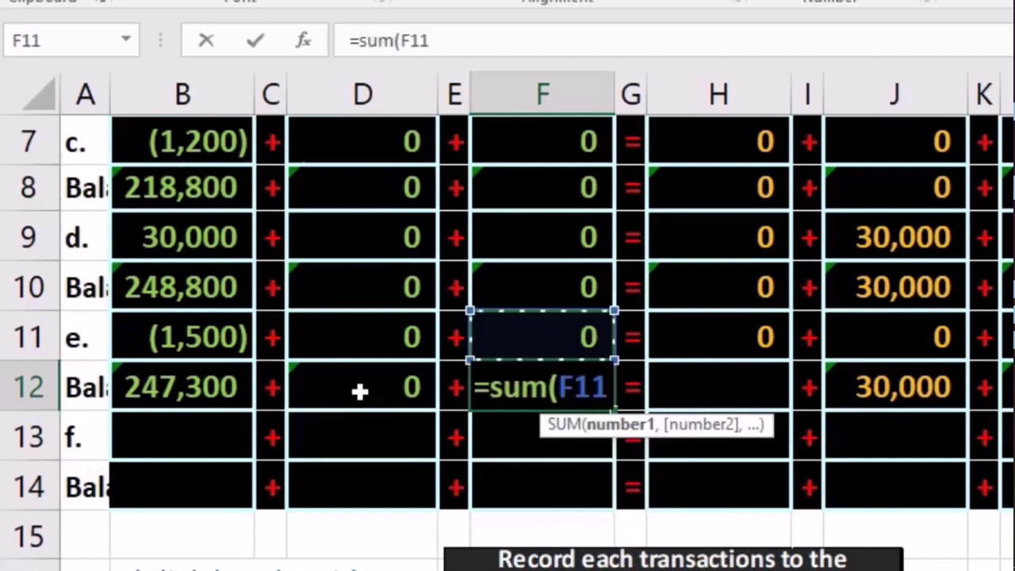
key(shift+Up)
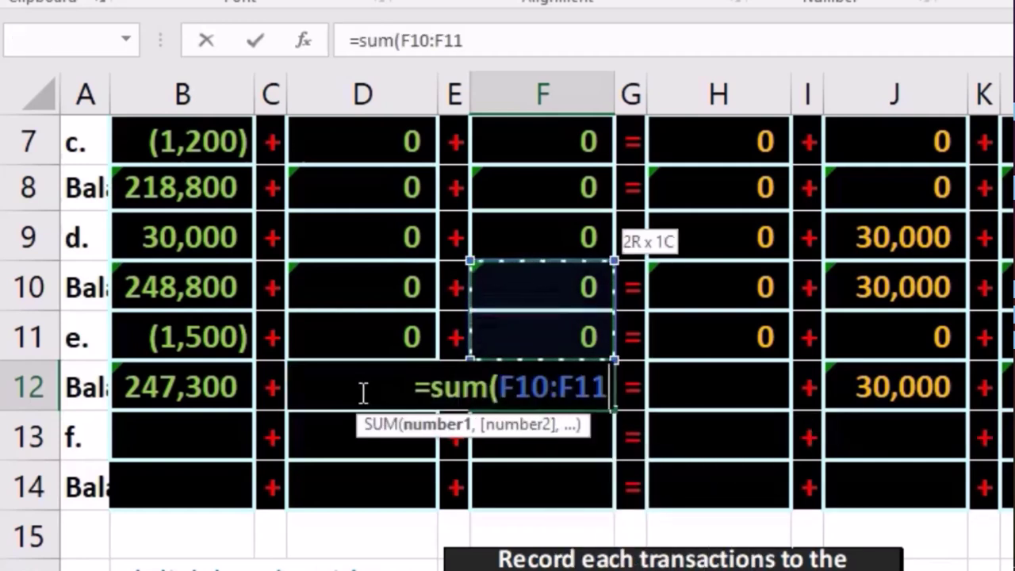
key(Tab)
key(Tab)
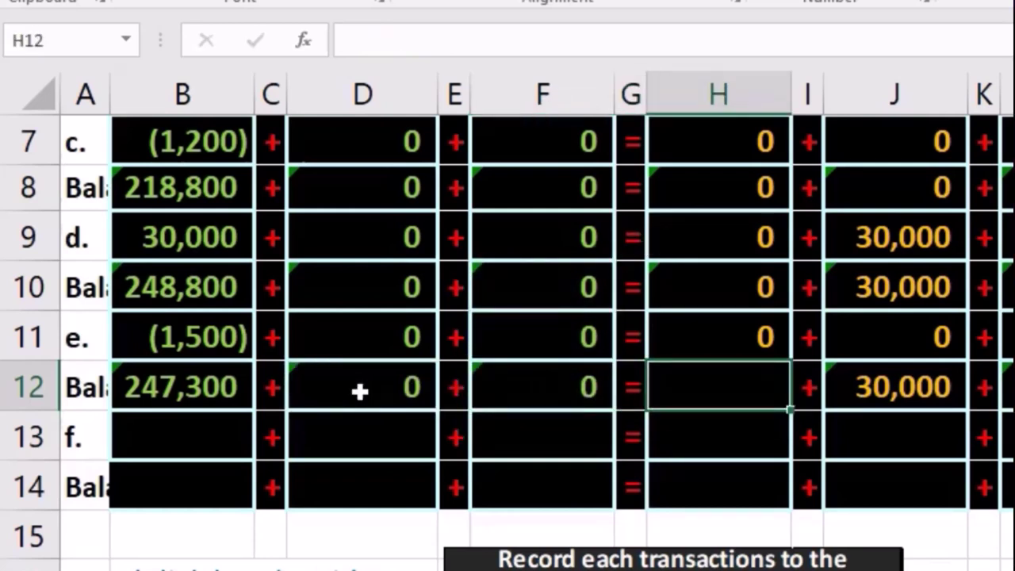
Calculate the row 12 balance in H12 with a SUM formula over H10:H11.
text(=)
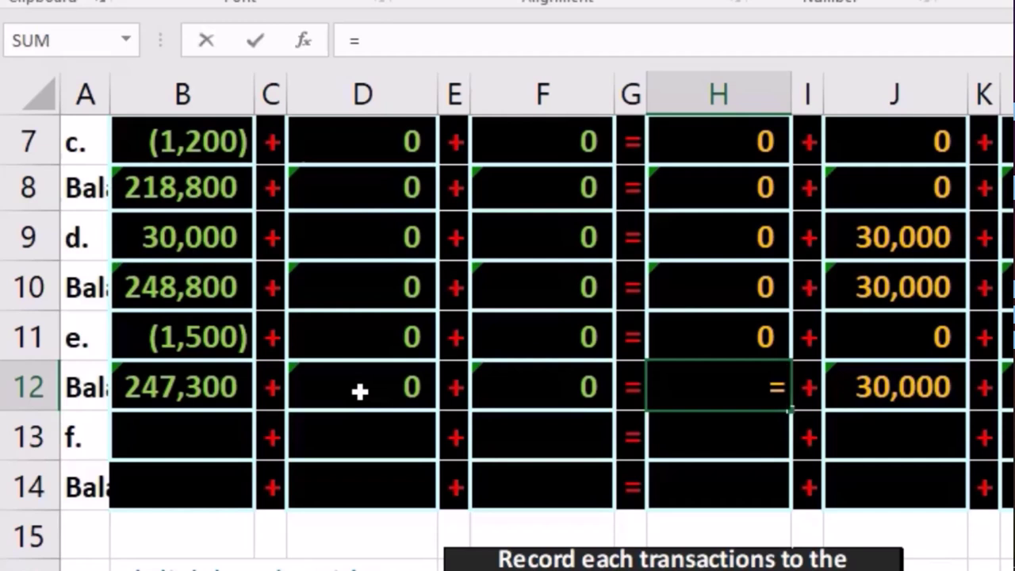
text(sum()
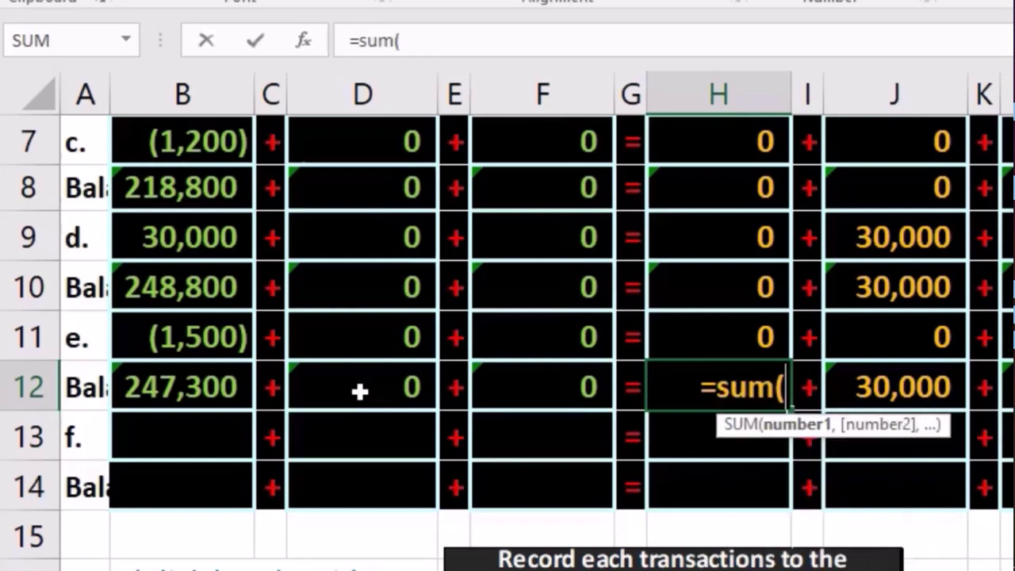
key(Up)
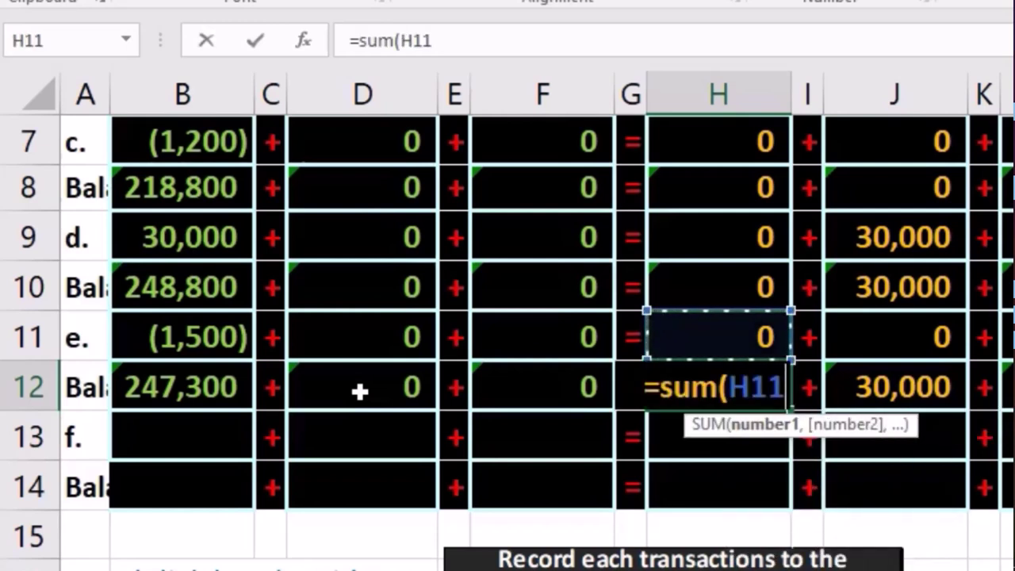
key(shift+Up)
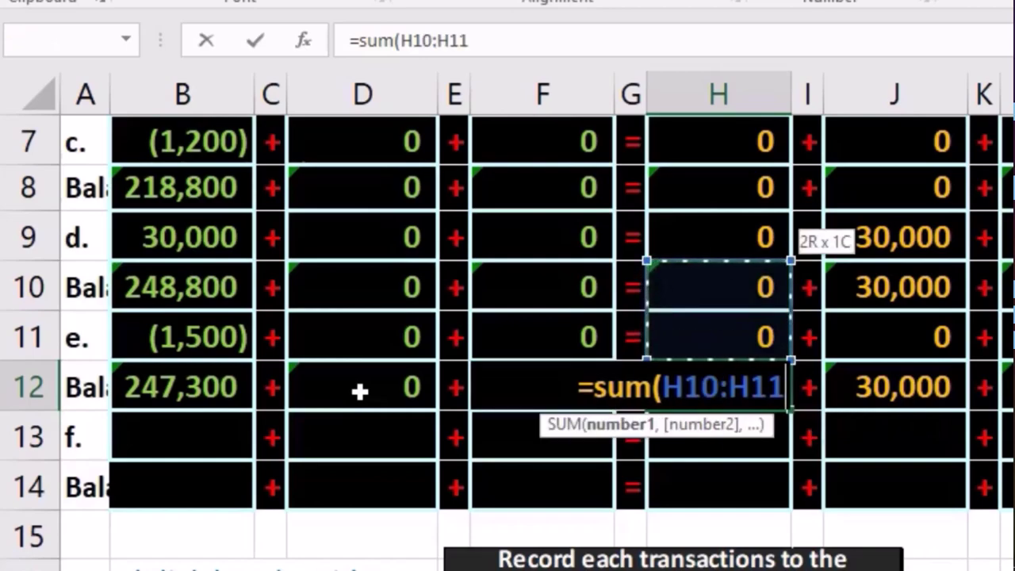
key(Return)
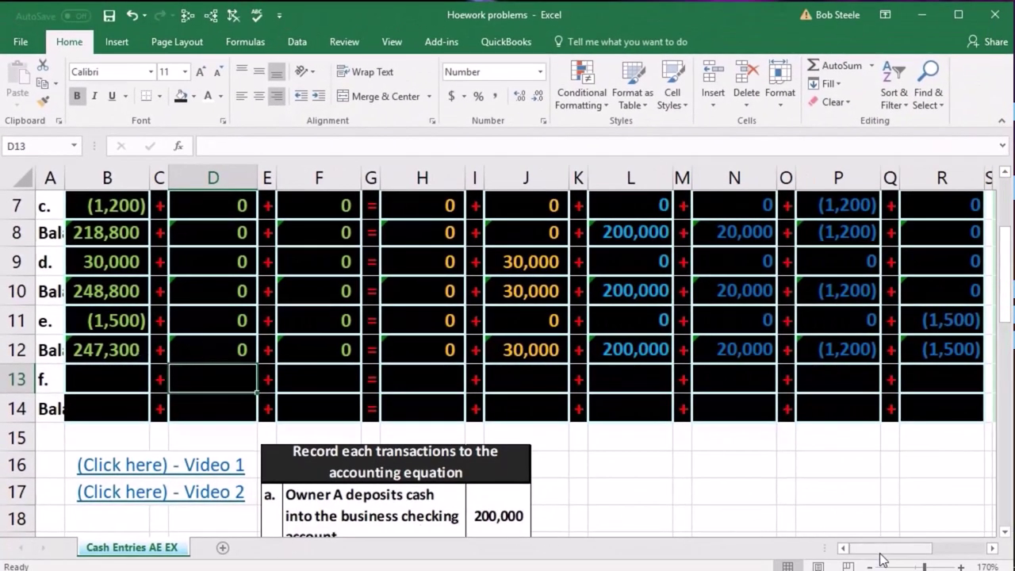
Check that the two sides of the accounting equation agree in the row 12 totals, T12 and V12.
drag(886, 555, 940, 555)
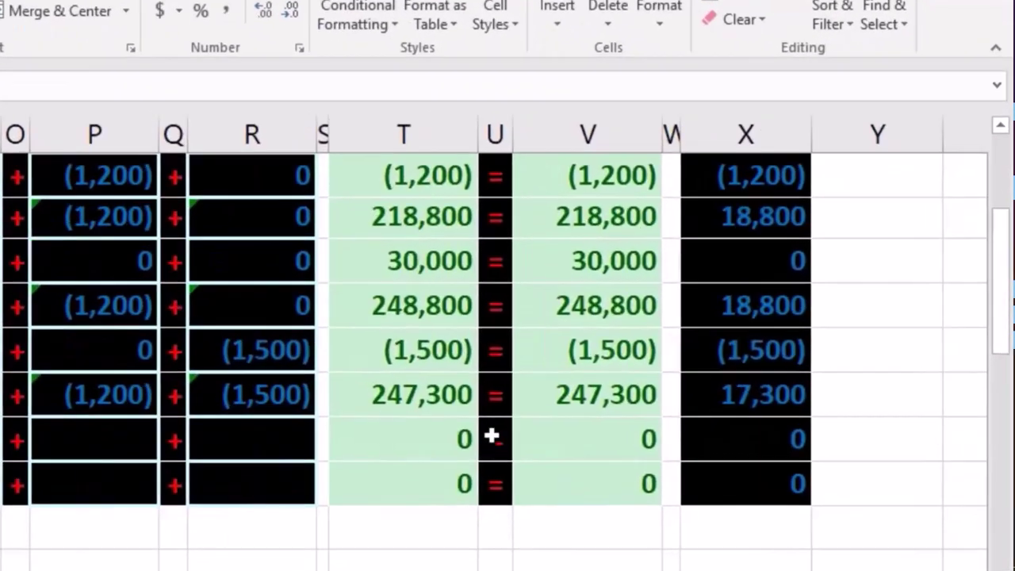
click(626, 349)
click(455, 428)
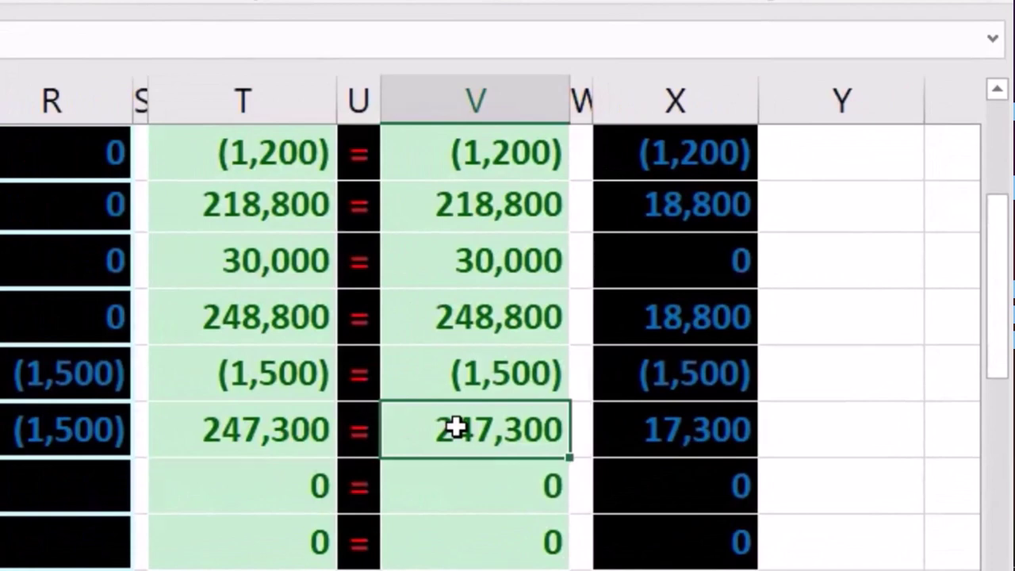
Trace the row 12 net income in X12 to the revenue and expense balances in N12:R12.
click(650, 433)
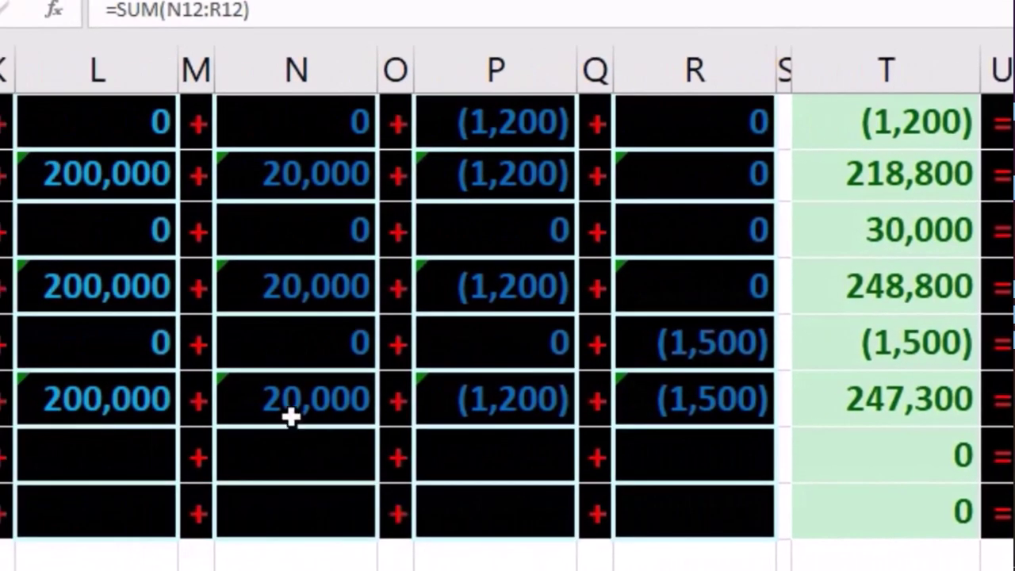
click(291, 413)
scroll(290, 412, up, 3)
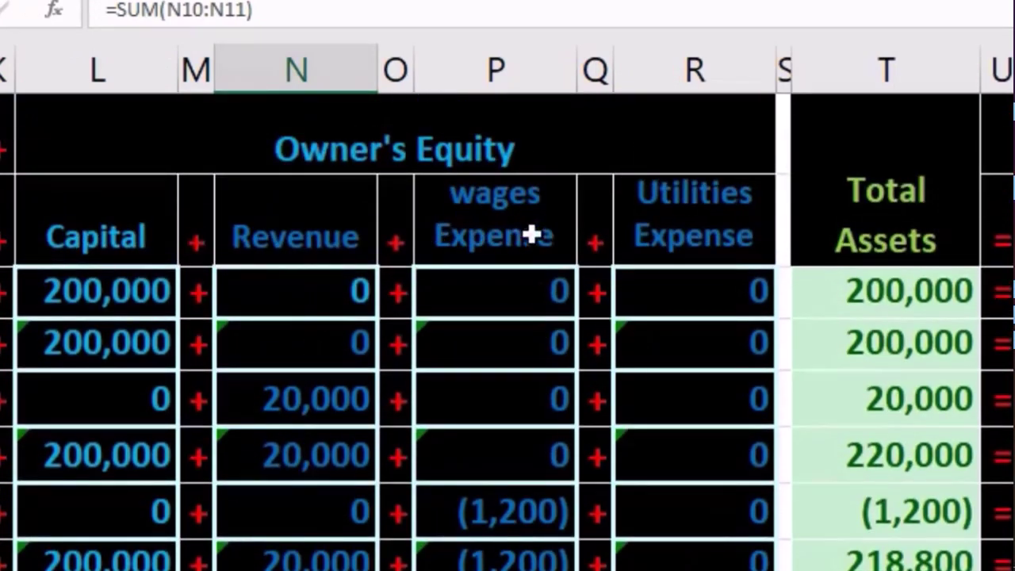
scroll(651, 241, down, 3)
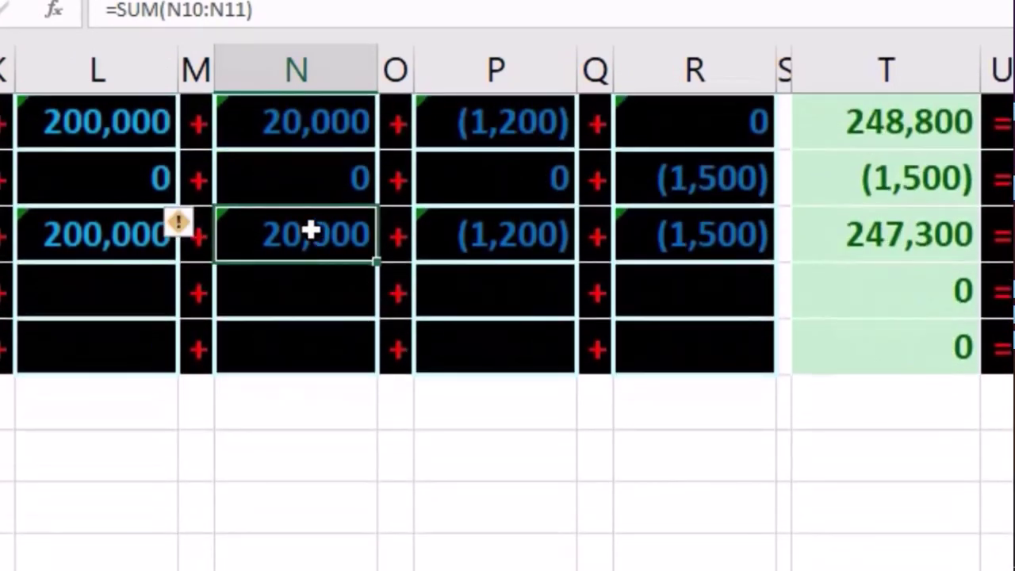
drag(310, 229, 639, 235)
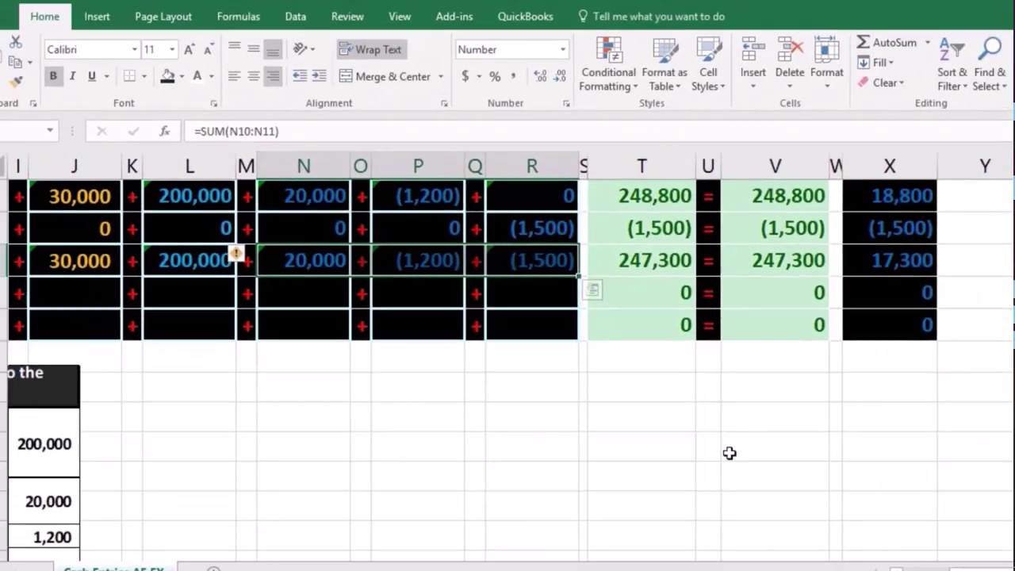
Compare the row 12 asset balances in B12:F12 with the liability and equity balances in H12:R12.
click(990, 552)
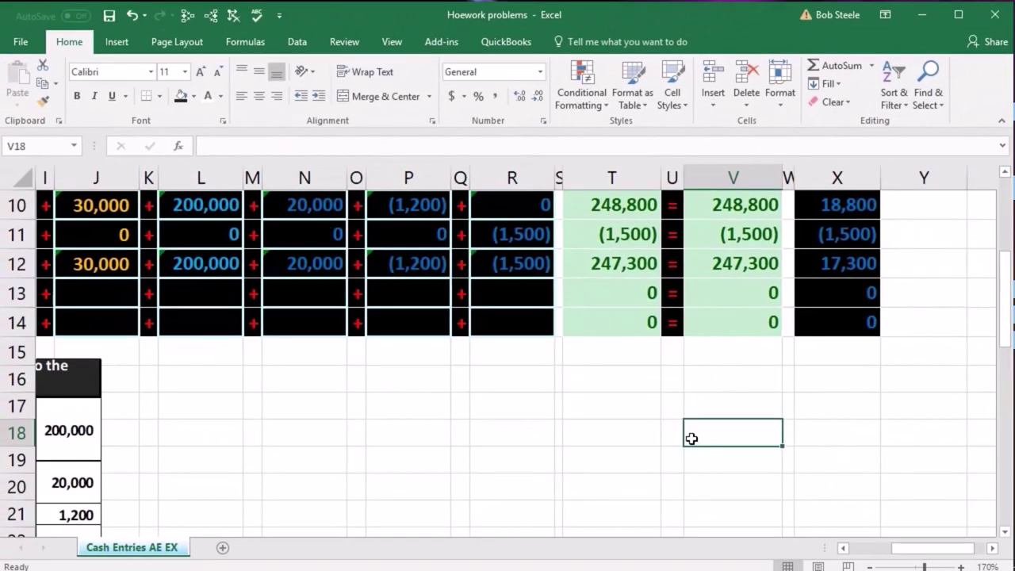
key(Left)
key(Left)
key(Left)
key(Left)
key(Left)
key(Left)
key(Left)
key(Left)
key(Left)
key(Left)
key(Left)
key(Left)
key(Left)
key(Left)
key(Left)
key(Left)
key(Left)
key(Left)
key(Left)
key(Left)
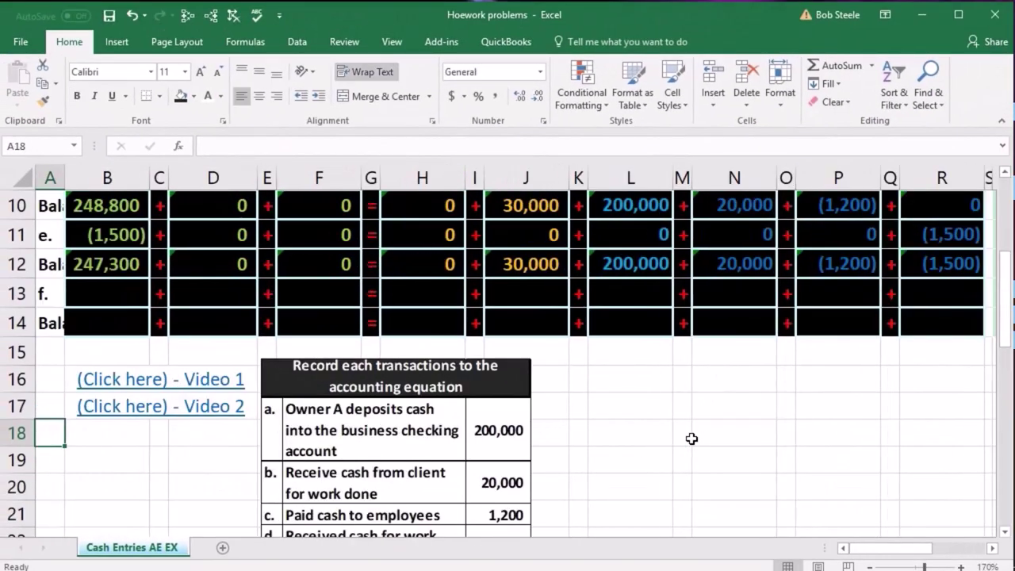
scroll(630, 431, up, 2)
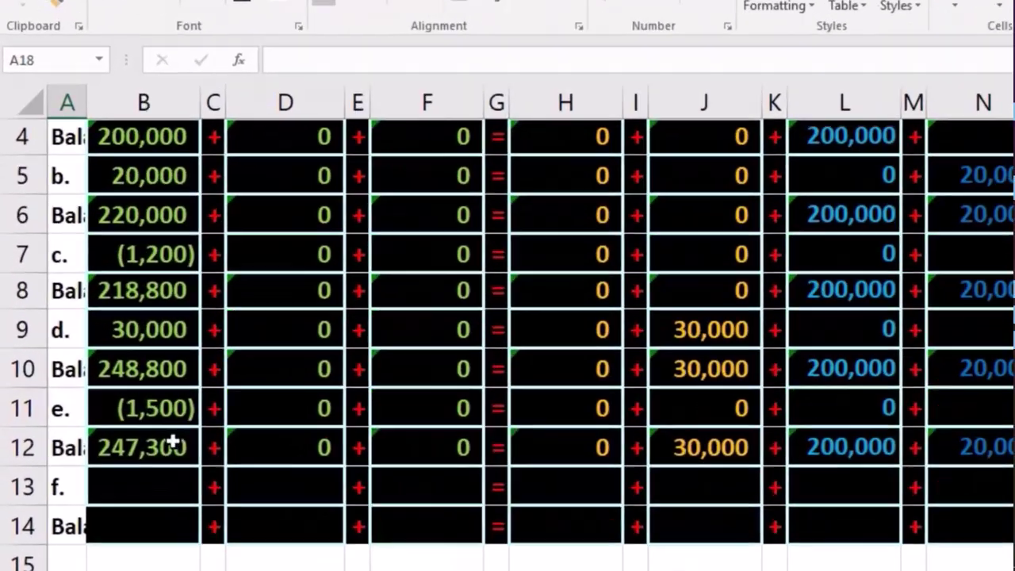
drag(130, 436, 333, 430)
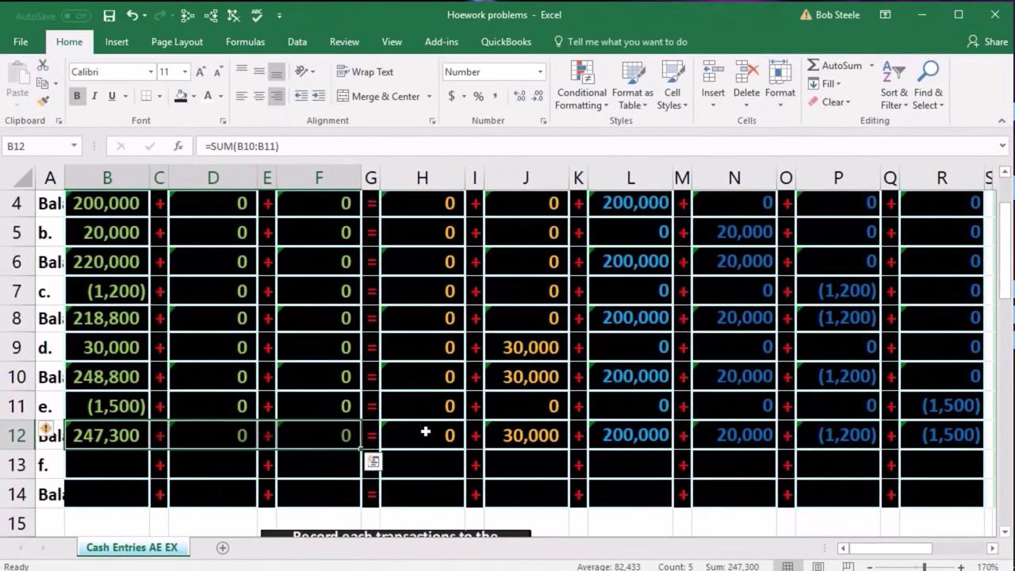
drag(420, 432, 904, 432)
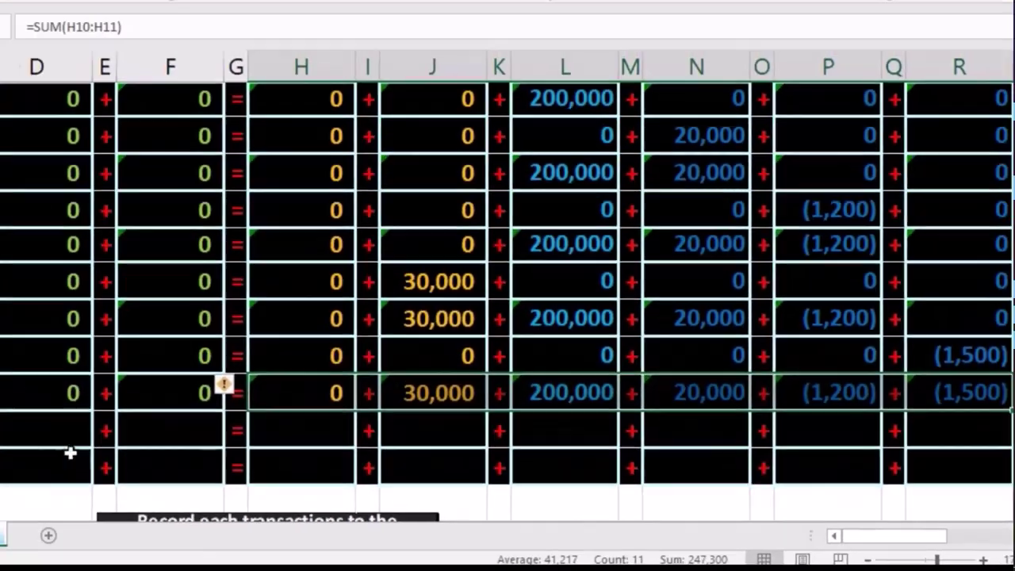
click(205, 480)
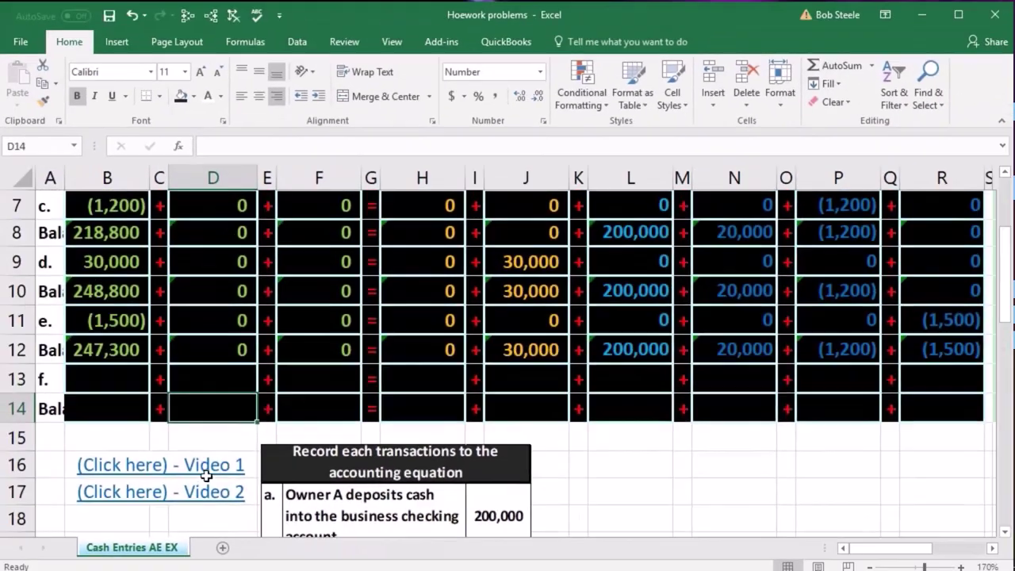
Record the cash decrease for transaction f by entering -700 in B13.
click(119, 400)
scroll(121, 406, up, 2)
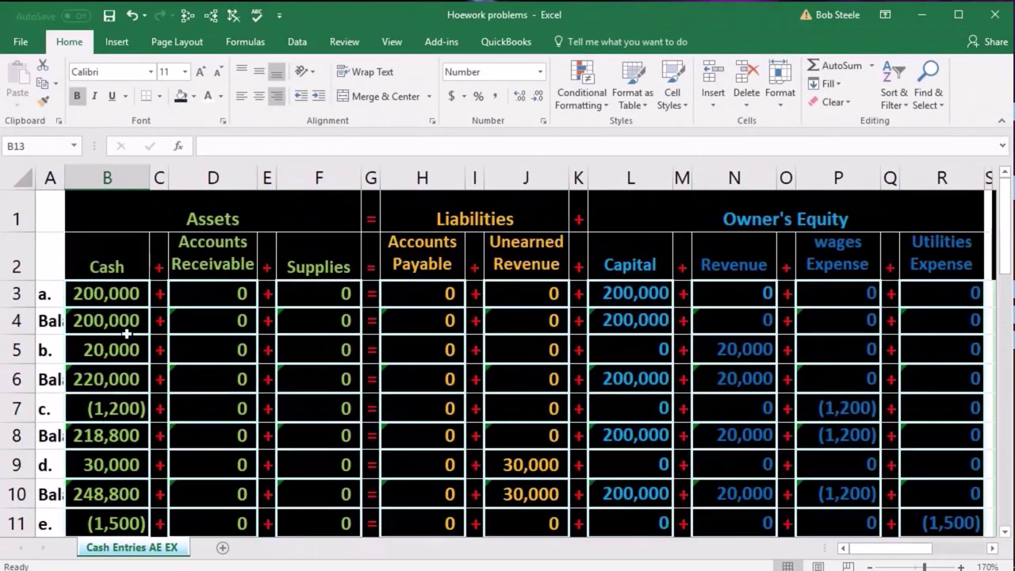
scroll(119, 372, down, 2)
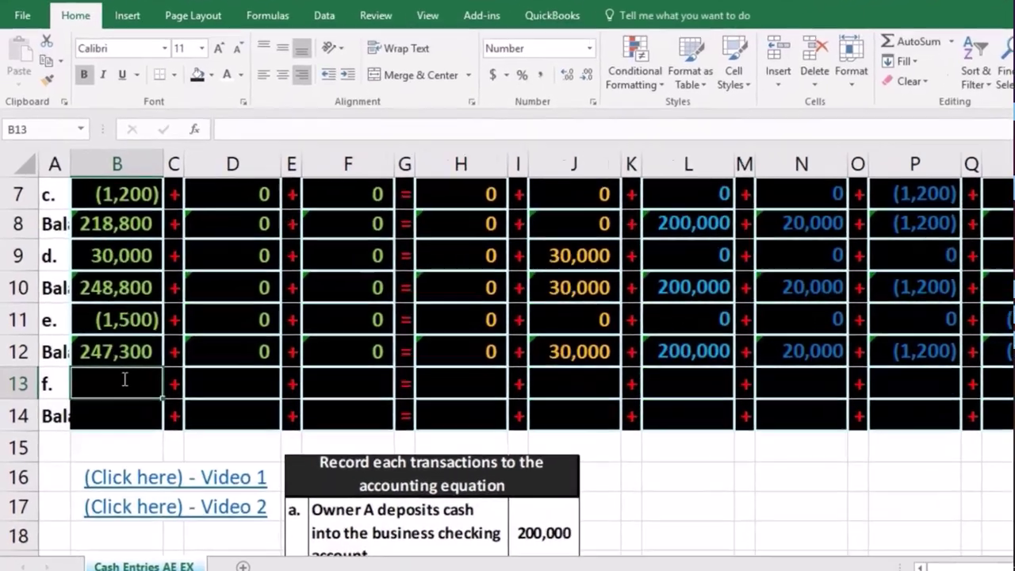
text(-7)
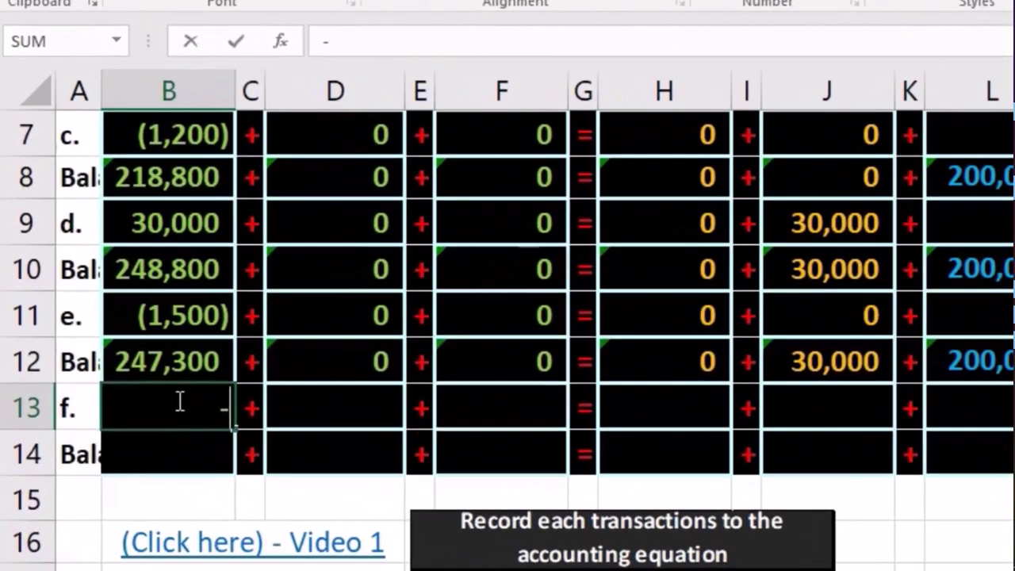
text(00)
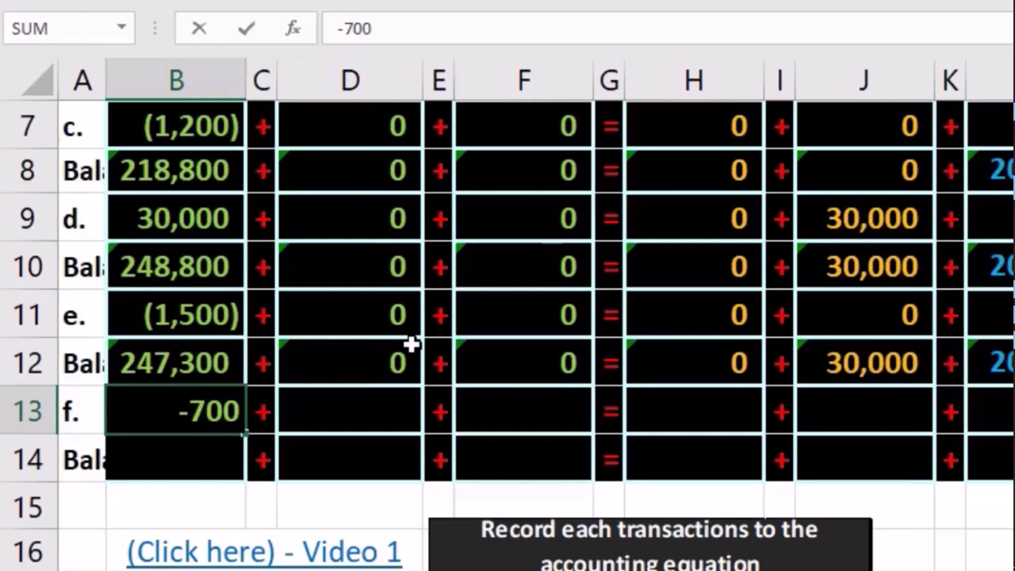
key(Return)
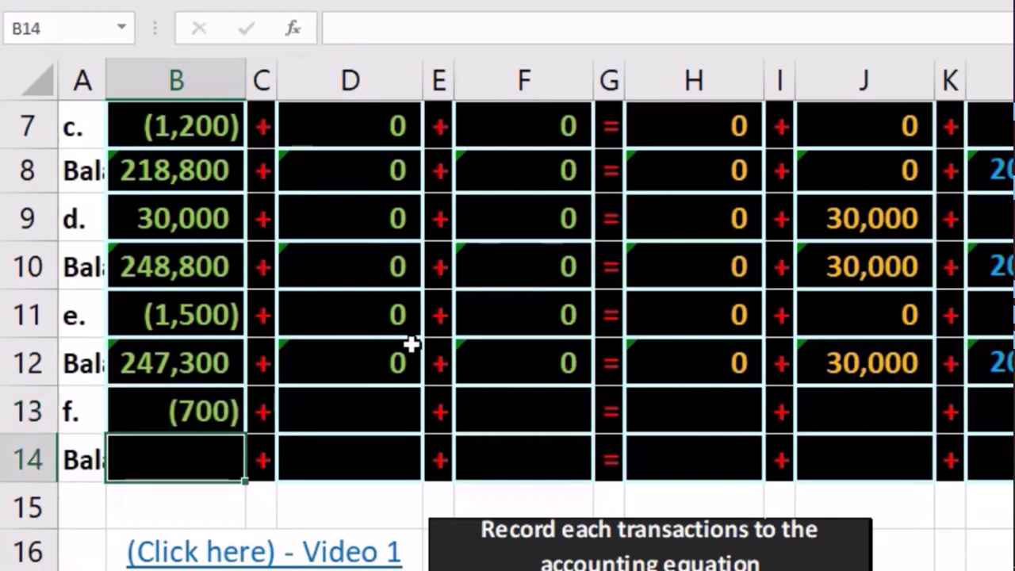
Record the supplies increase for transaction f by entering 700 in F13.
scroll(411, 344, down, 2)
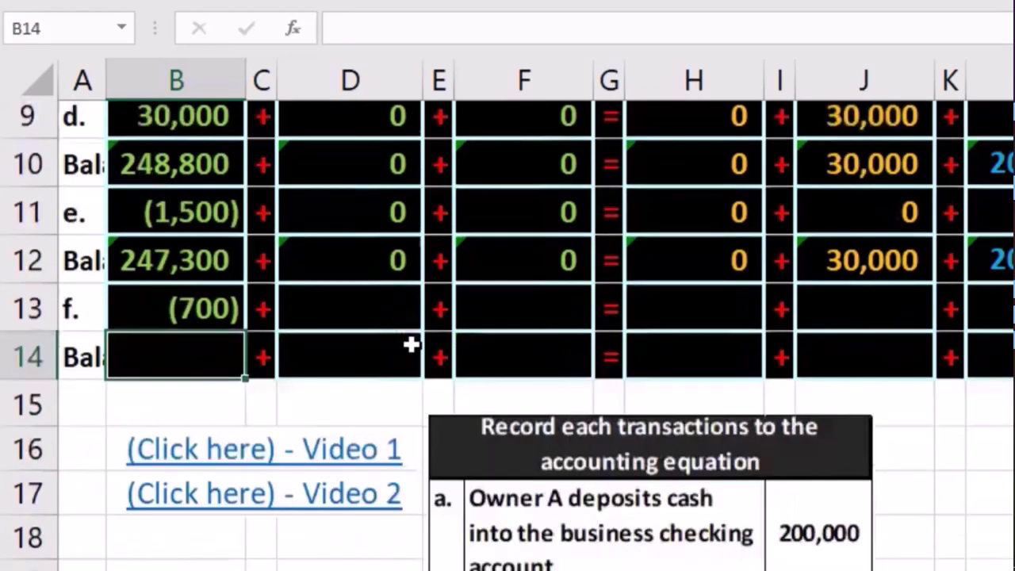
scroll(411, 344, up, 4)
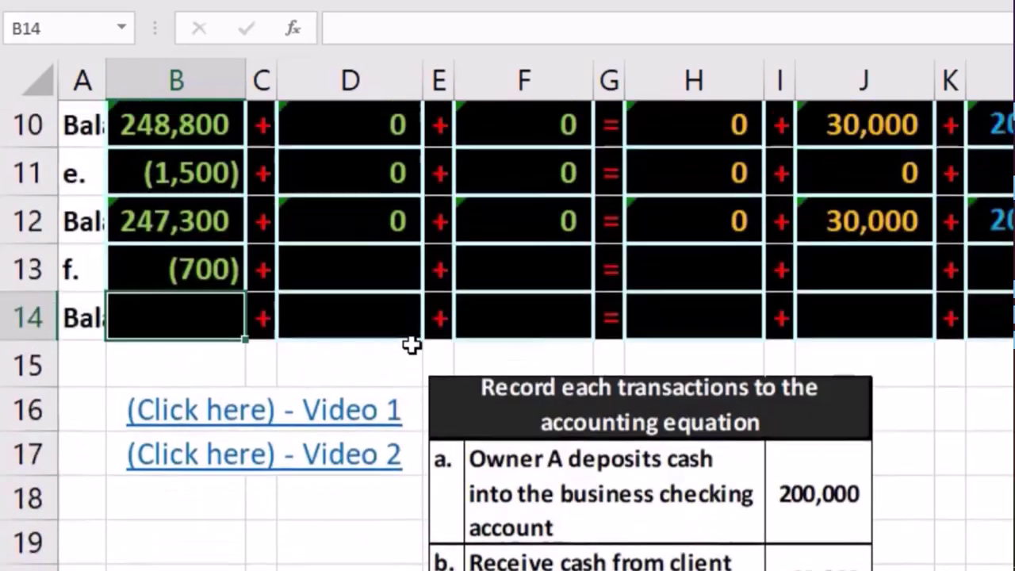
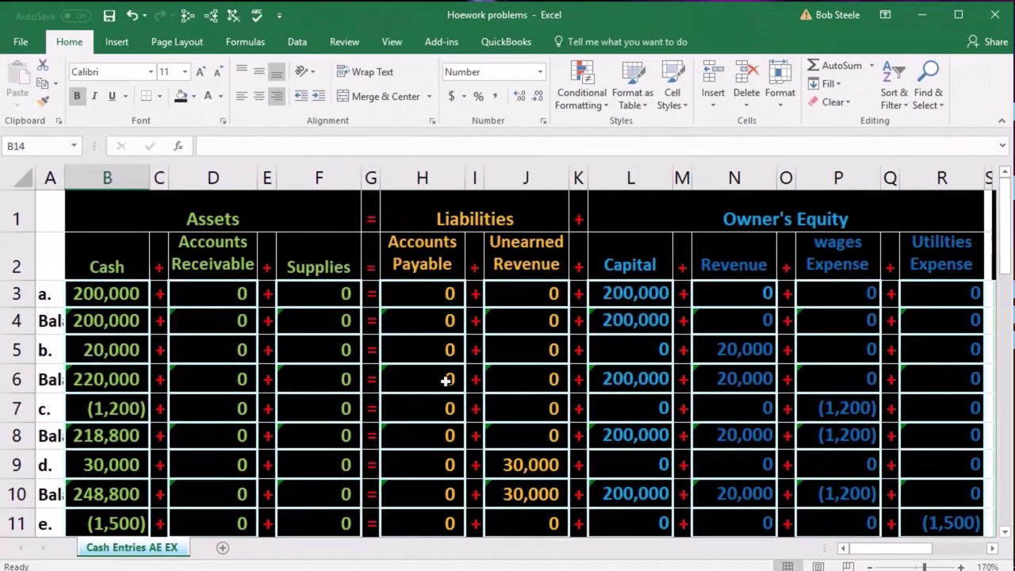
click(318, 266)
scroll(313, 265, down, 1)
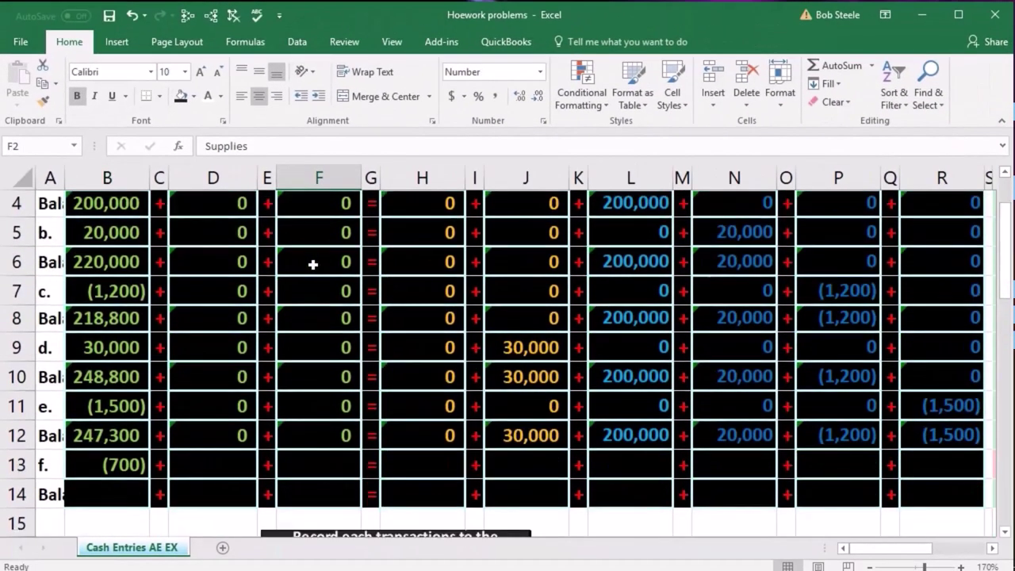
scroll(314, 264, down, 1)
click(323, 389)
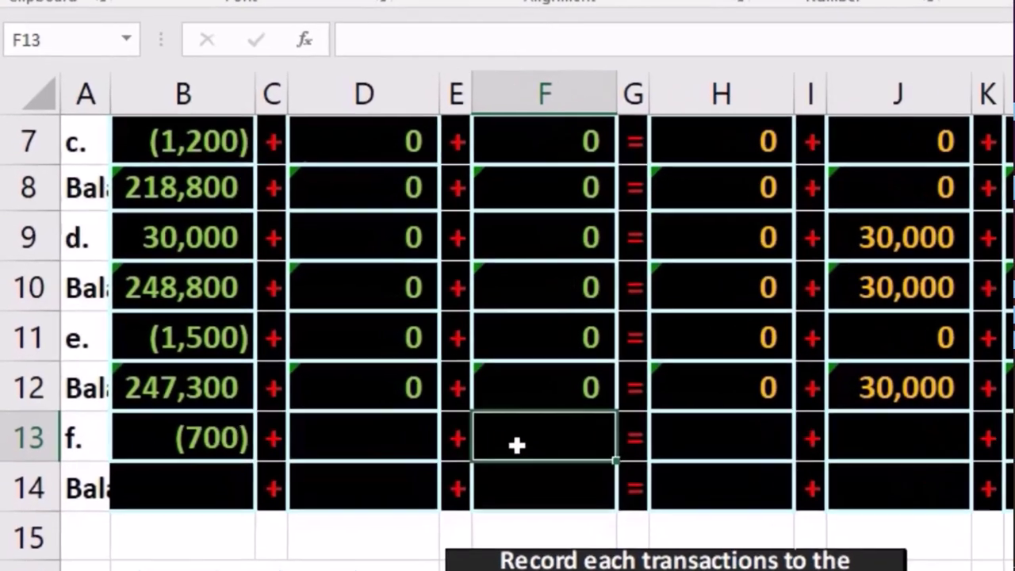
scroll(302, 386, up, 2)
scroll(534, 442, down, 3)
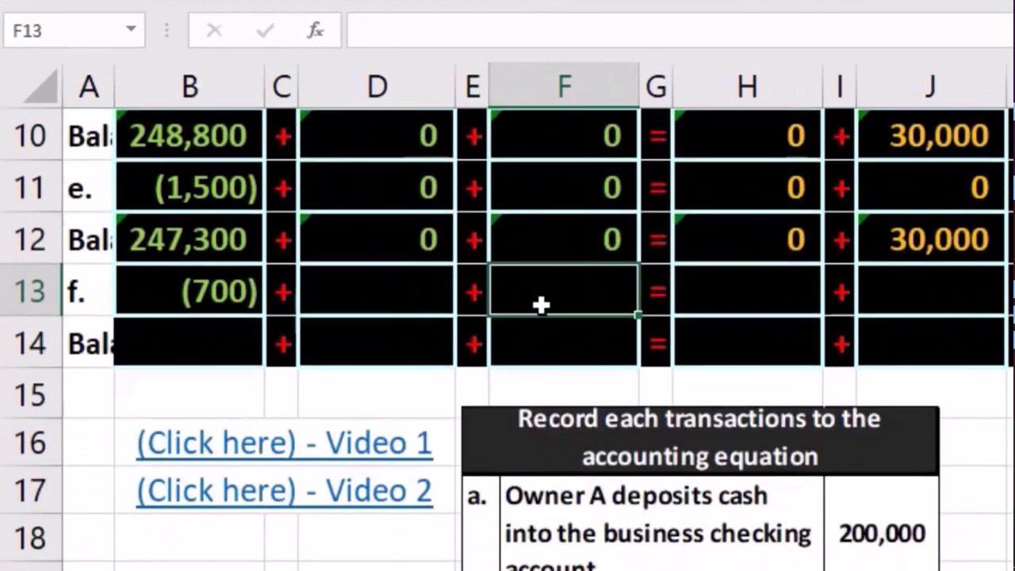
text(700)
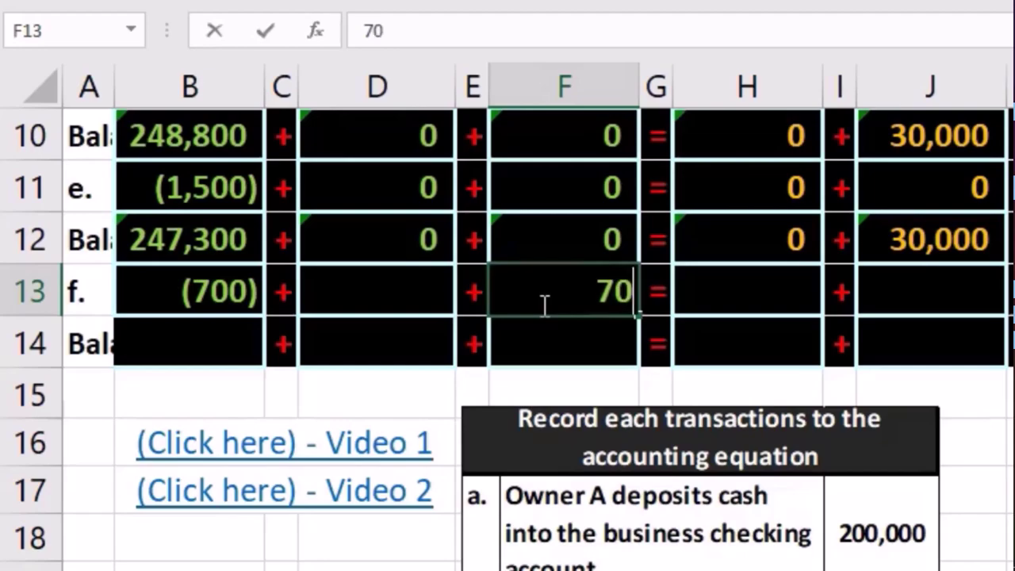
key(Return)
Review the two transaction f entries, Cash in B13 and Supplies in F13.
scroll(541, 304, up, 3)
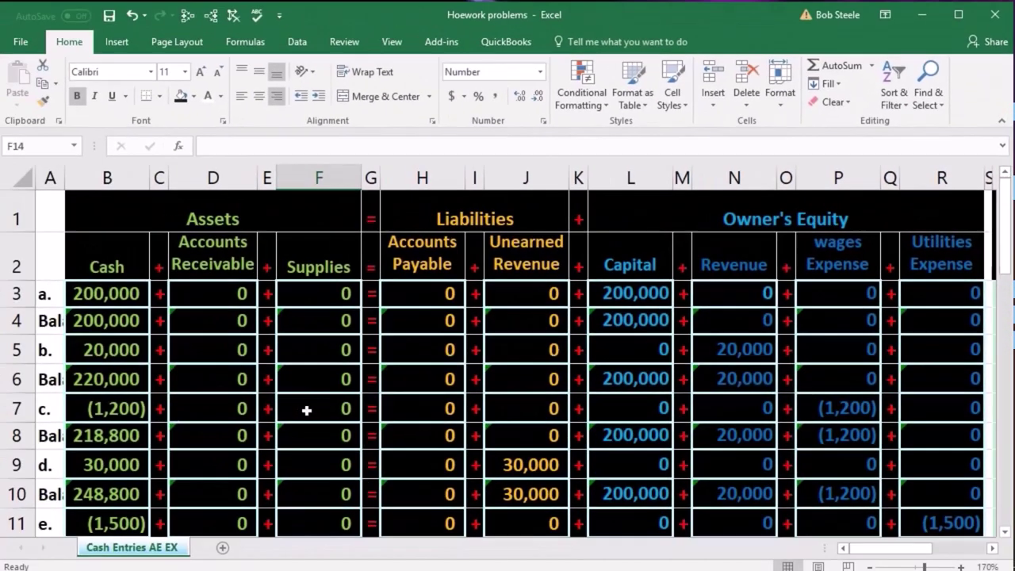
scroll(306, 410, down, 2)
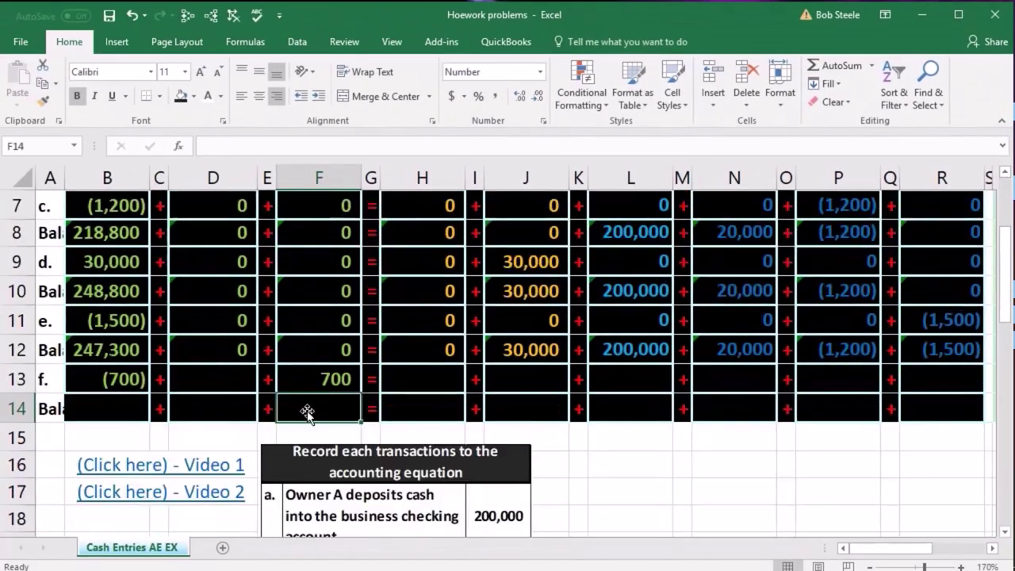
scroll(306, 410, down, 3)
click(123, 291)
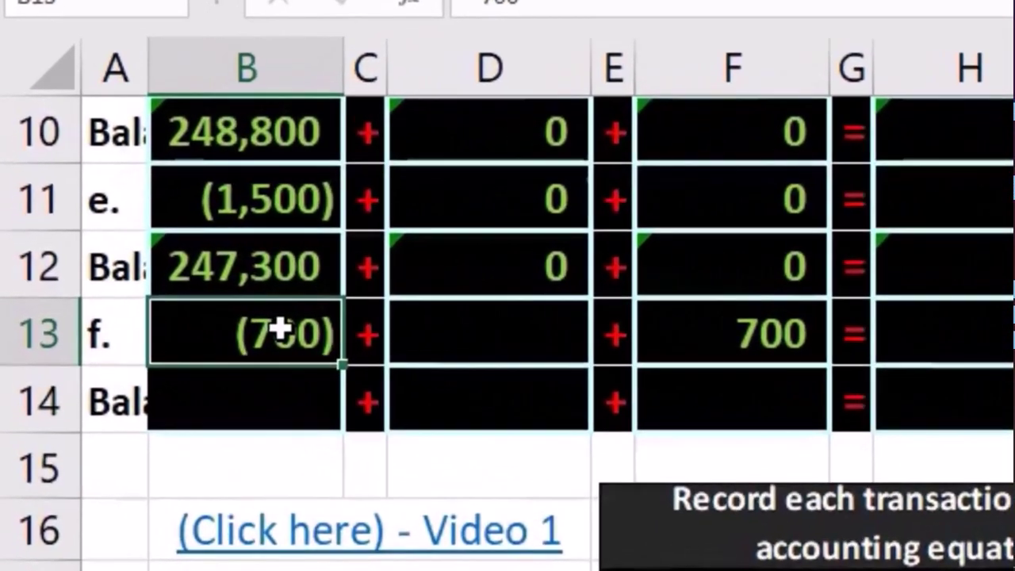
click(746, 335)
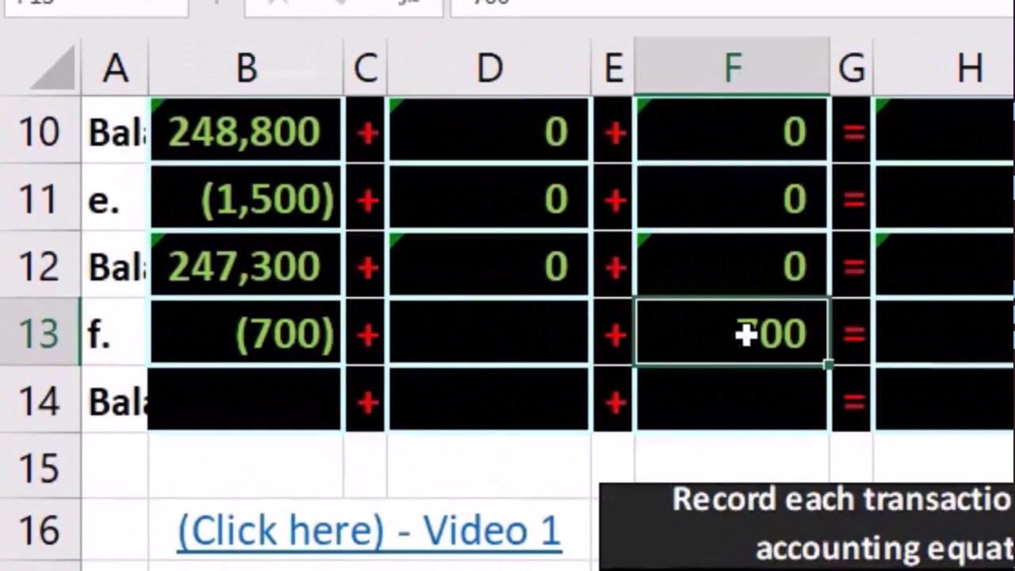
click(263, 335)
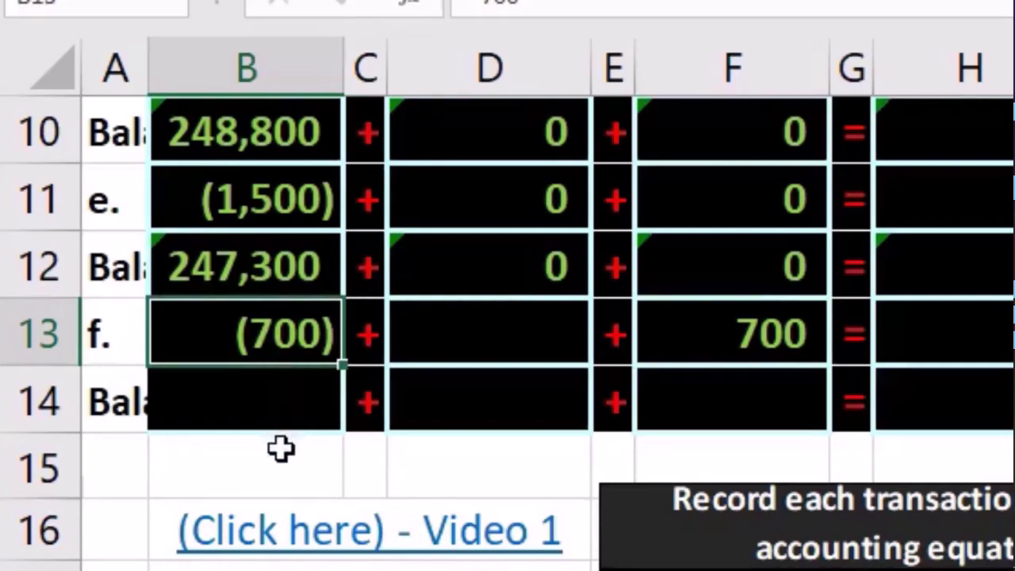
Calculate the row 14 cash balance in B14 with a SUM formula over B12:B13, and check the cells it adds.
click(259, 390)
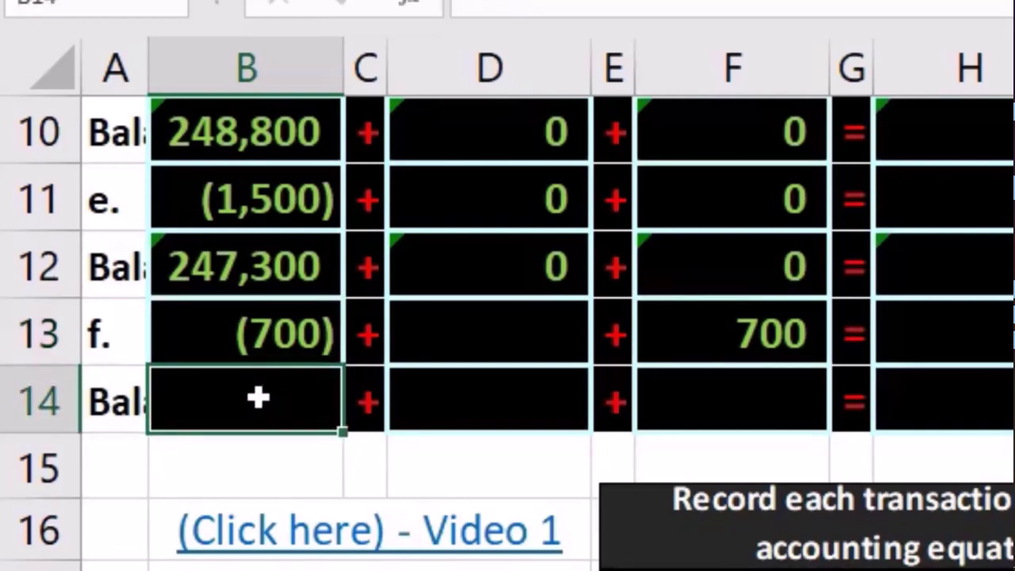
text(=sum)
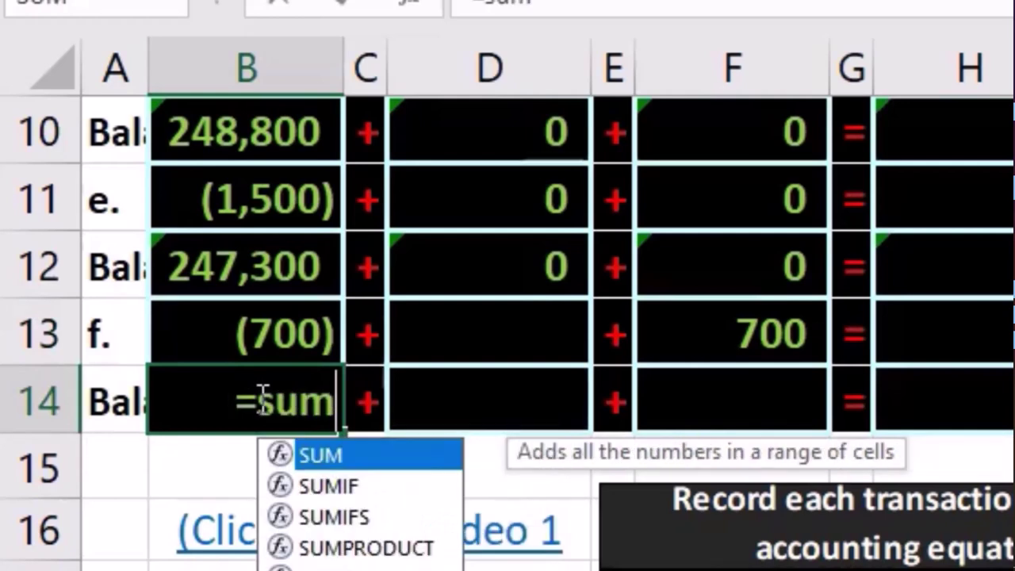
double_click(331, 459)
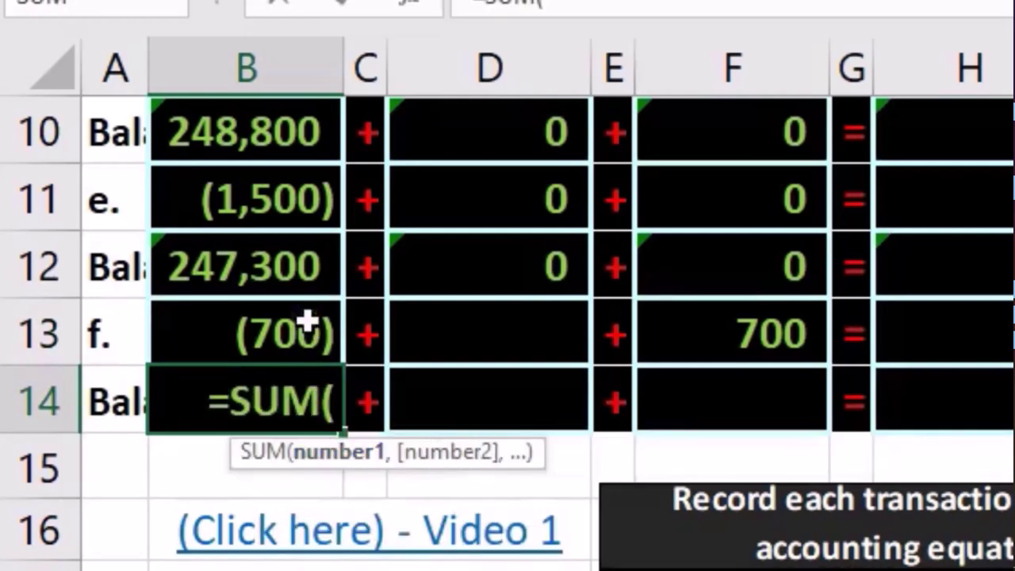
click(293, 268)
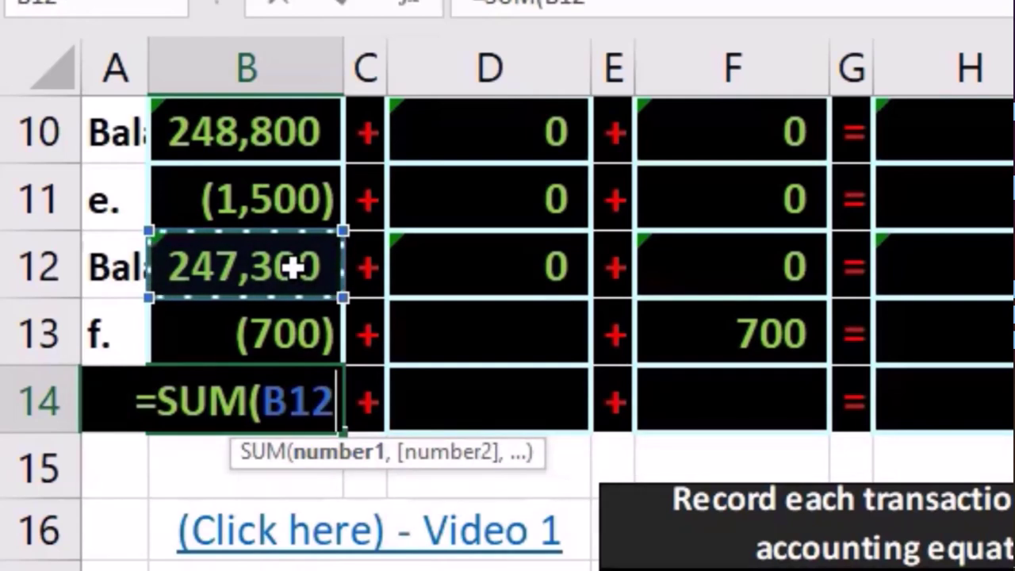
drag(293, 267, 278, 317)
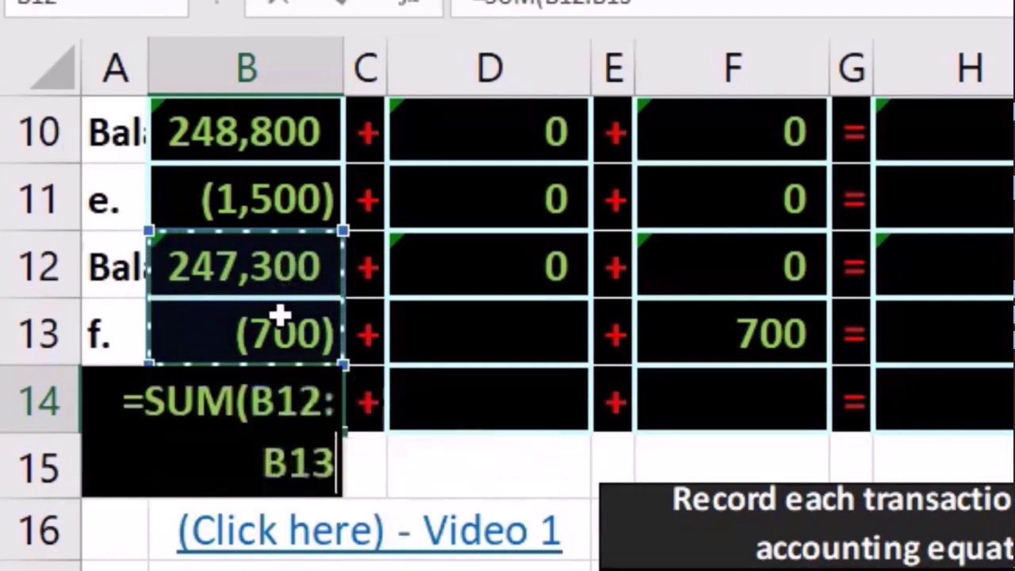
key(Return)
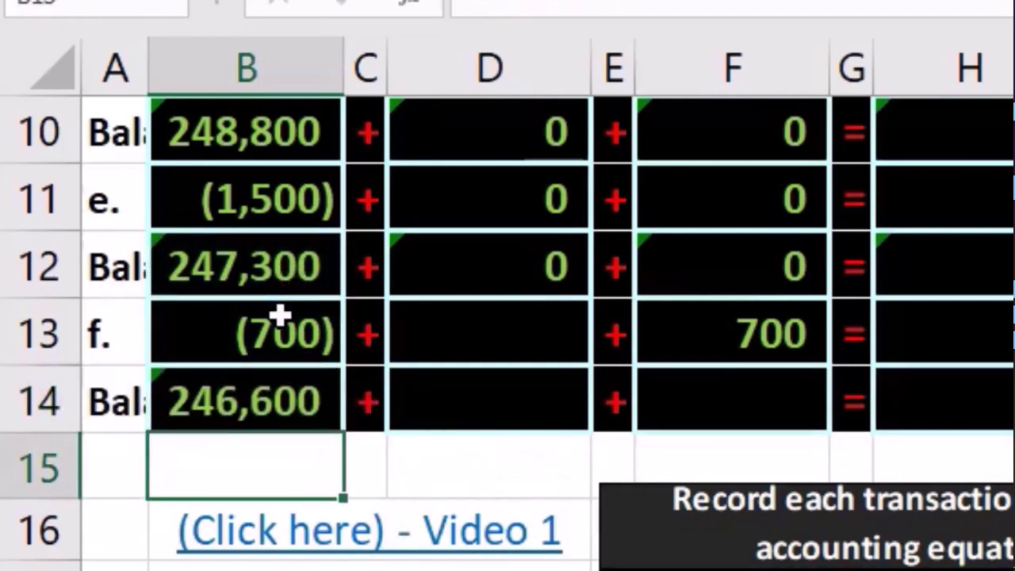
click(291, 268)
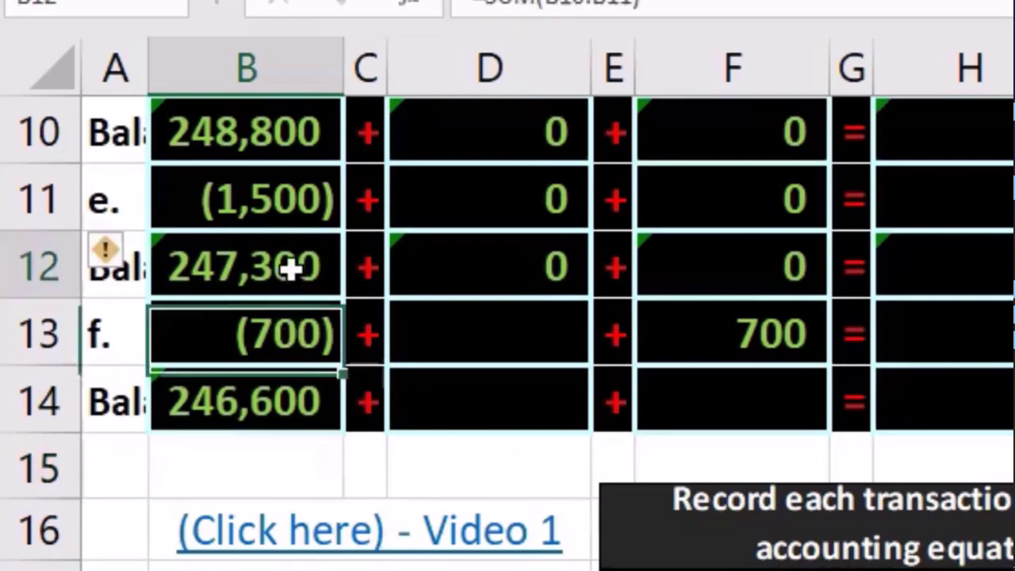
click(290, 327)
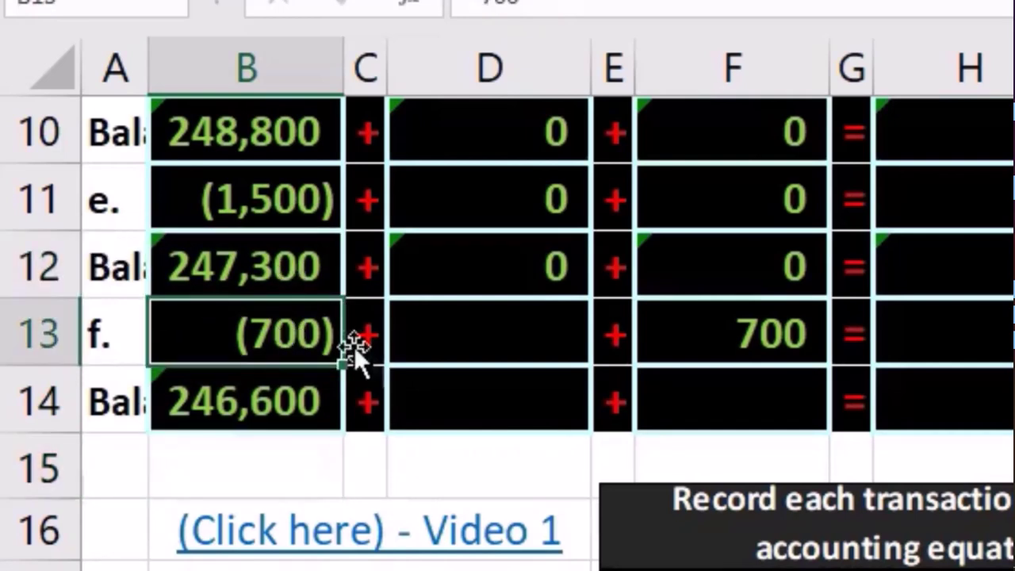
Calculate the row 14 supplies balance in F14 with a SUM formula over F12:F13.
click(749, 386)
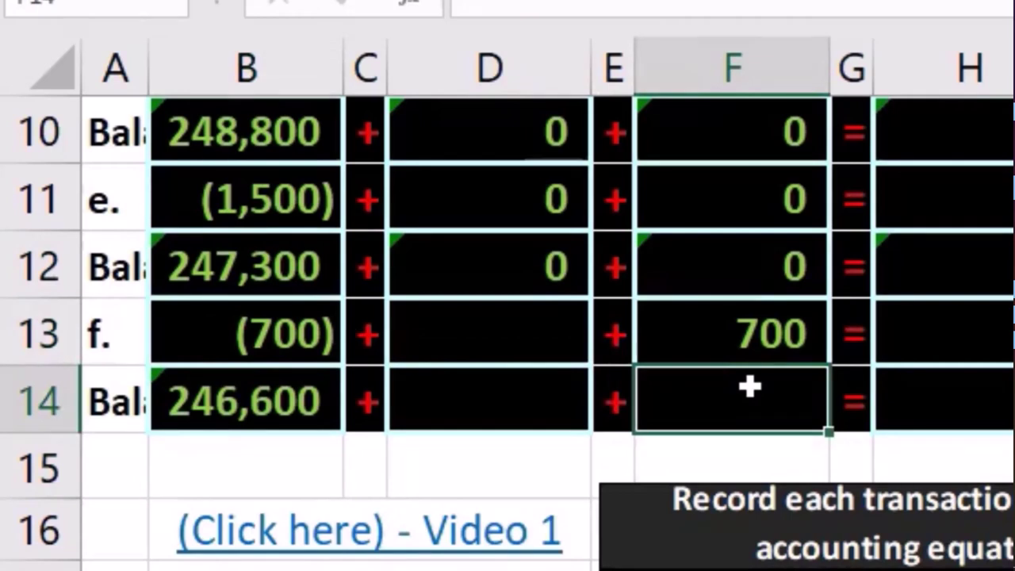
text(=sum)
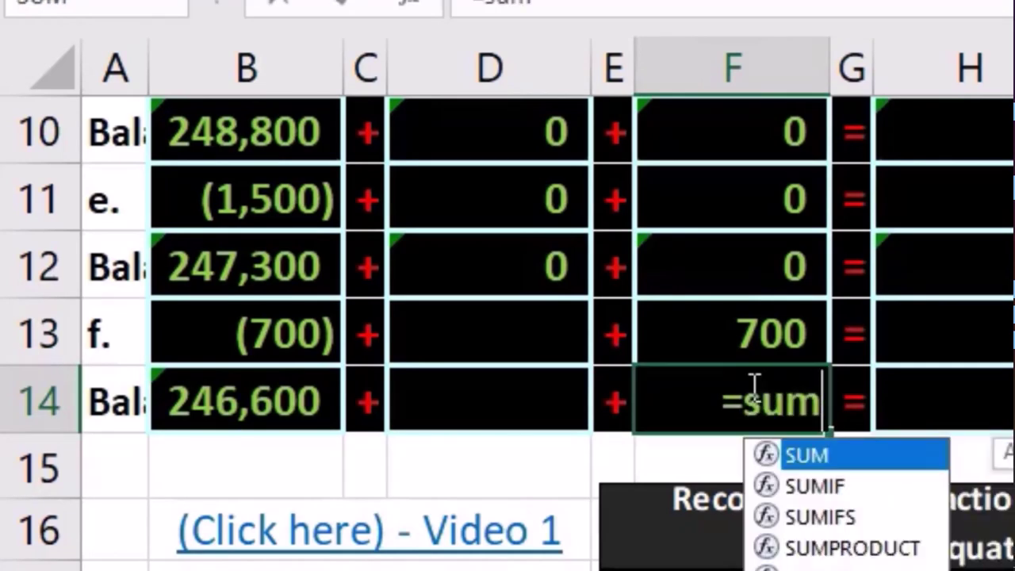
double_click(769, 456)
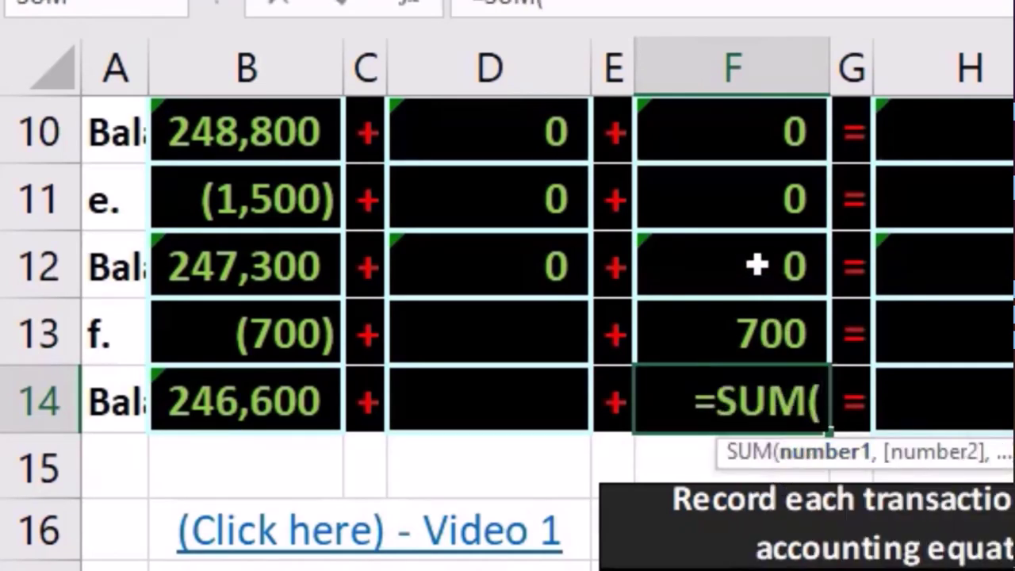
drag(754, 262, 765, 321)
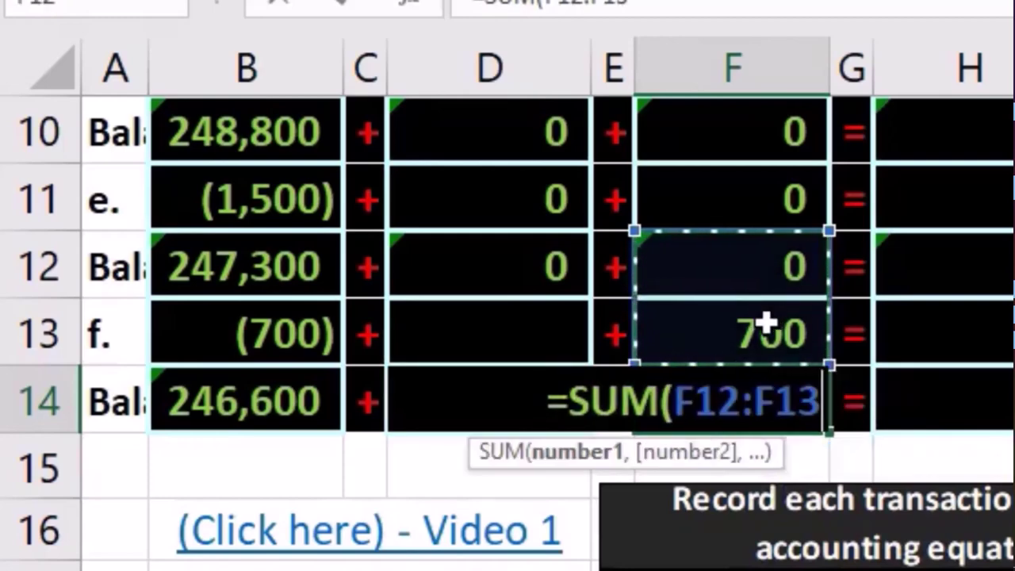
key(Return)
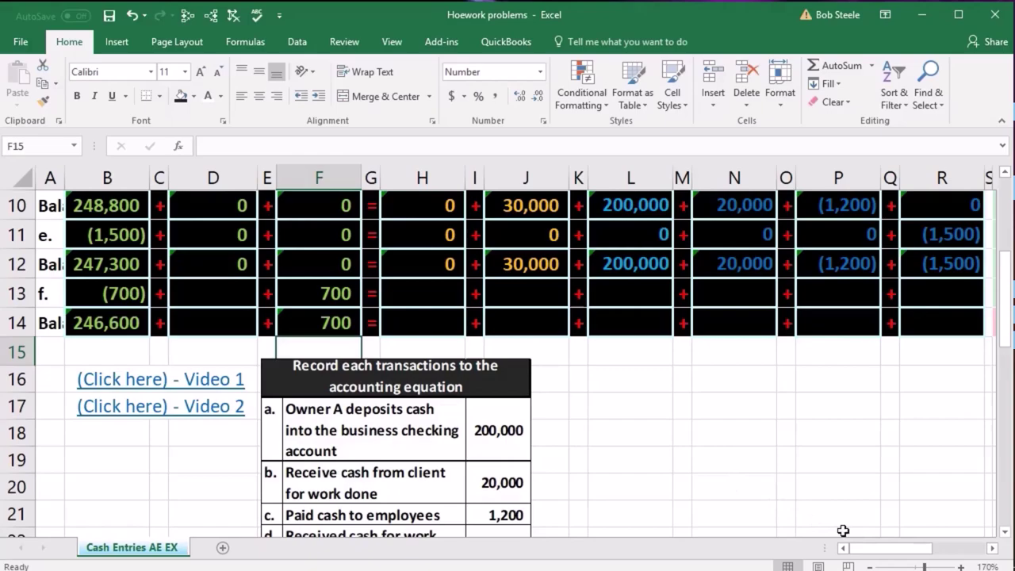
Review the row 12 balances across B12:J12 against the unfilled row 14 cells.
drag(872, 548, 896, 564)
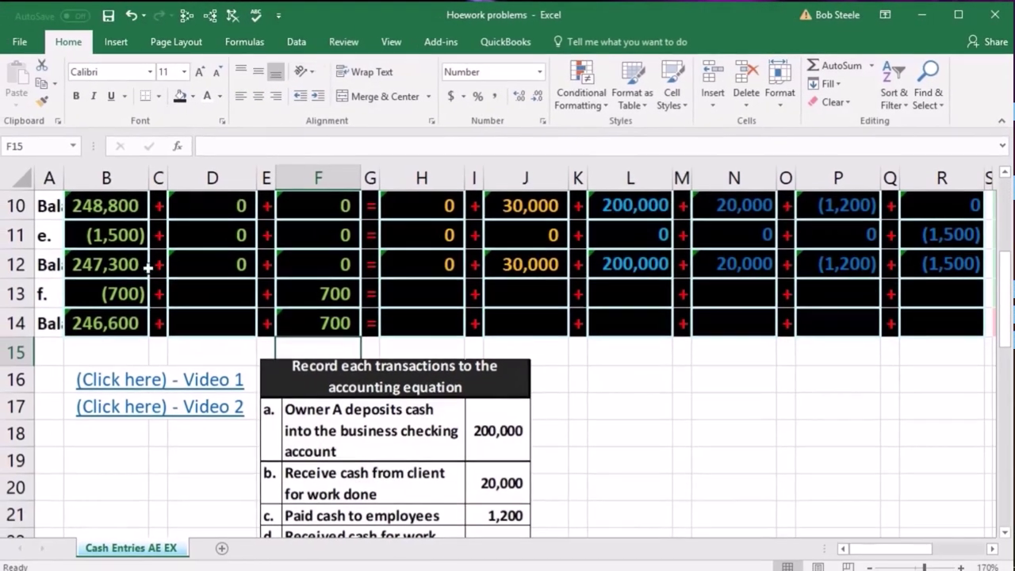
drag(134, 262, 492, 260)
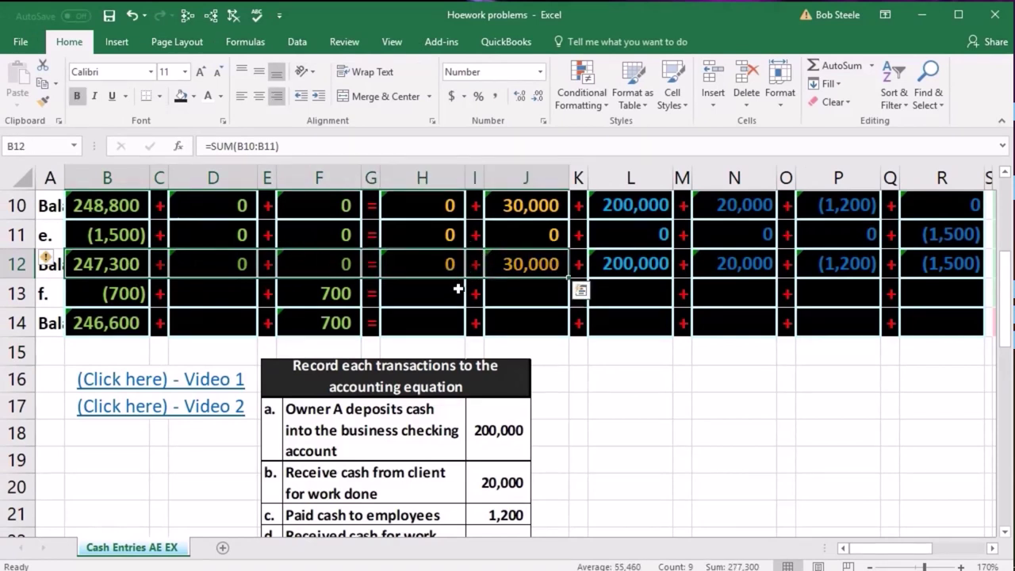
click(531, 322)
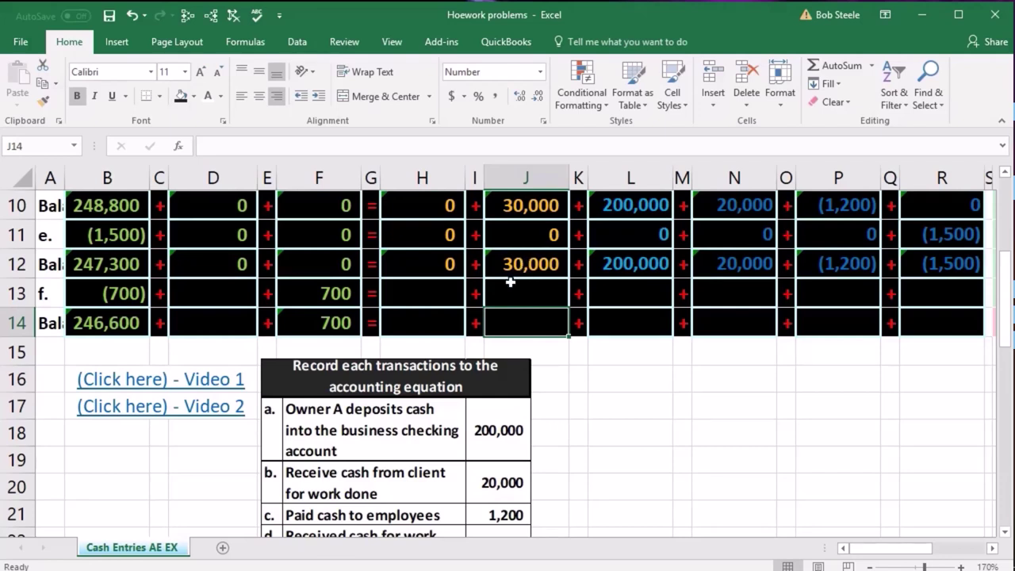
Enter 0 in D13, H13 and J13 for the asset and liability accounts that transaction f does not affect.
click(213, 289)
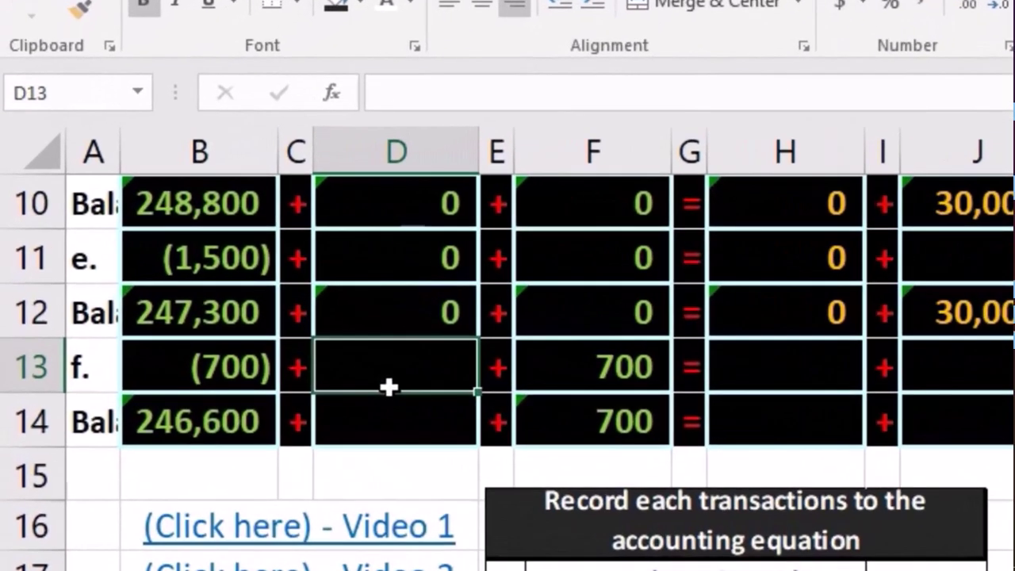
text(0)
key(Tab)
key(Tab)
key(Tab)
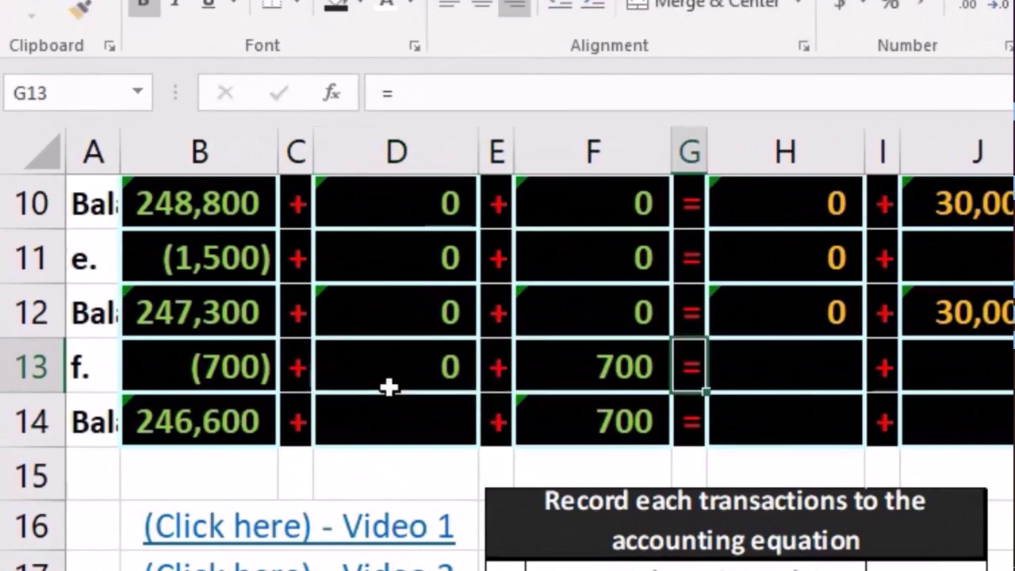
key(Tab)
text(0)
key(Tab)
key(Tab)
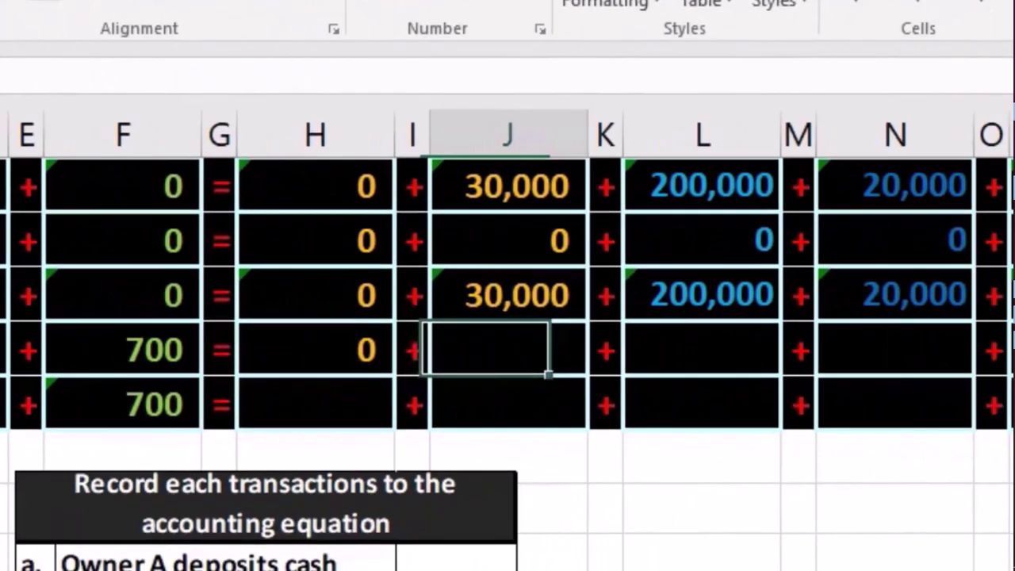
text(0)
key(Tab)
key(Tab)
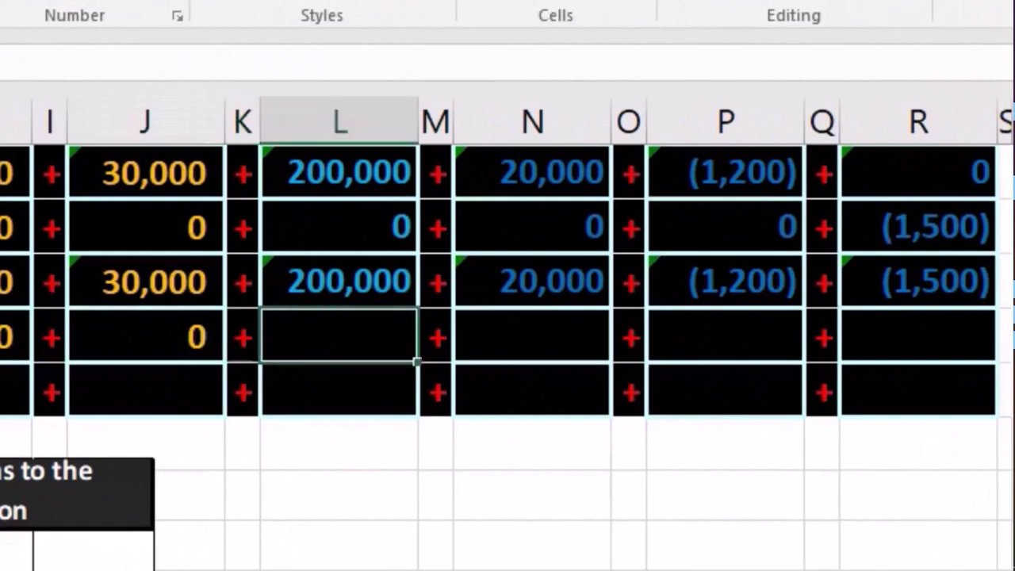
Enter 0 in L13, N13, P13 and R13 for the equity accounts that transaction f does not affect.
text(0)
key(Tab)
key(Tab)
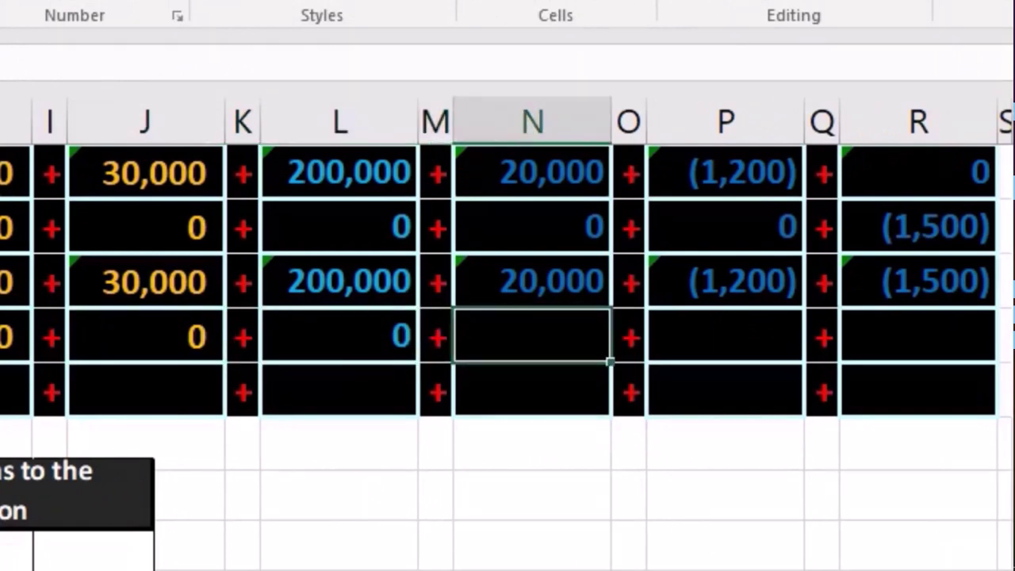
text(0)
key(Tab)
key(Tab)
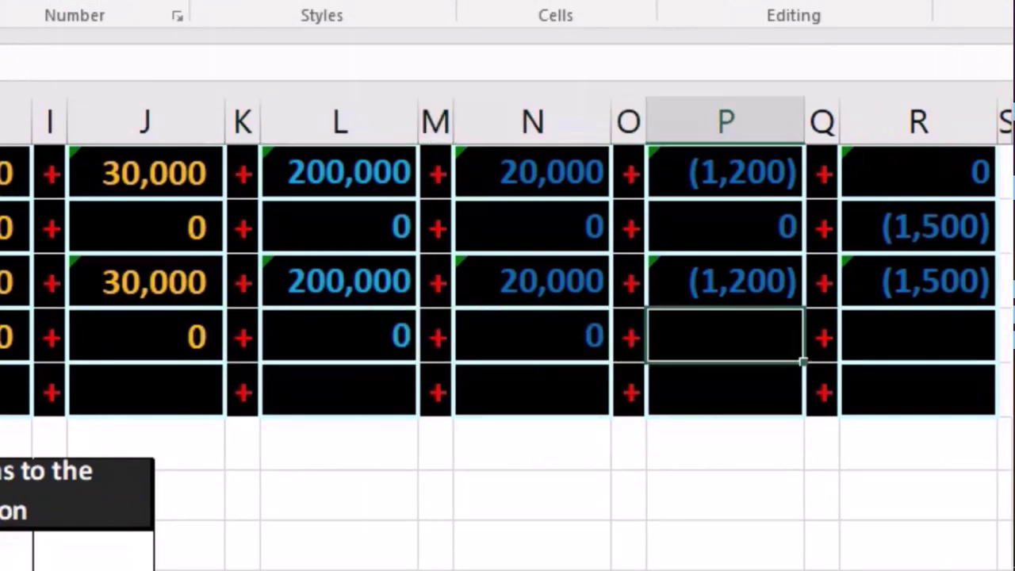
text(0)
key(Tab)
key(Tab)
text(0)
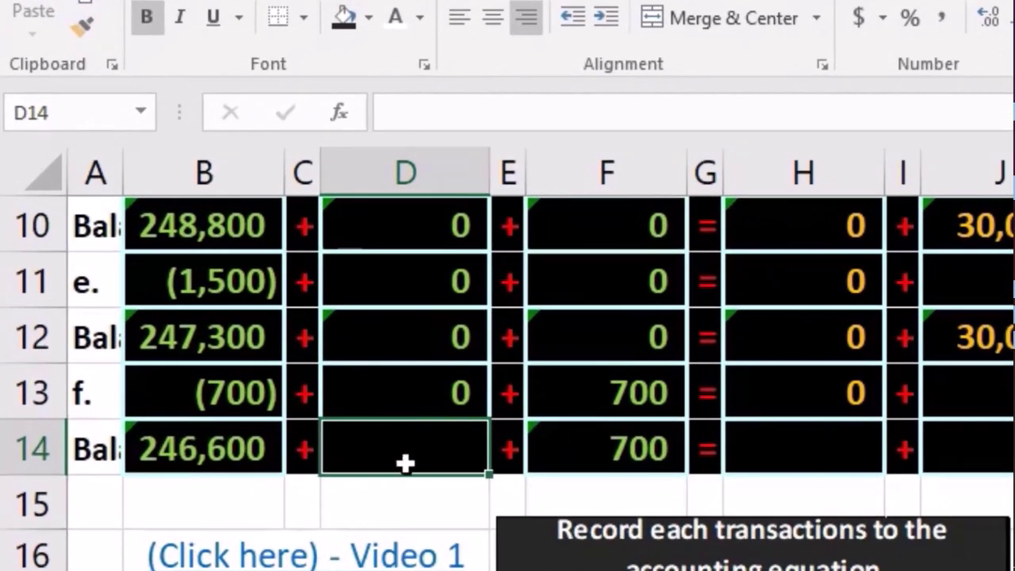
Calculate the row 14 balance for column J in J14 with a SUM formula over J12:J13.
click(999, 432)
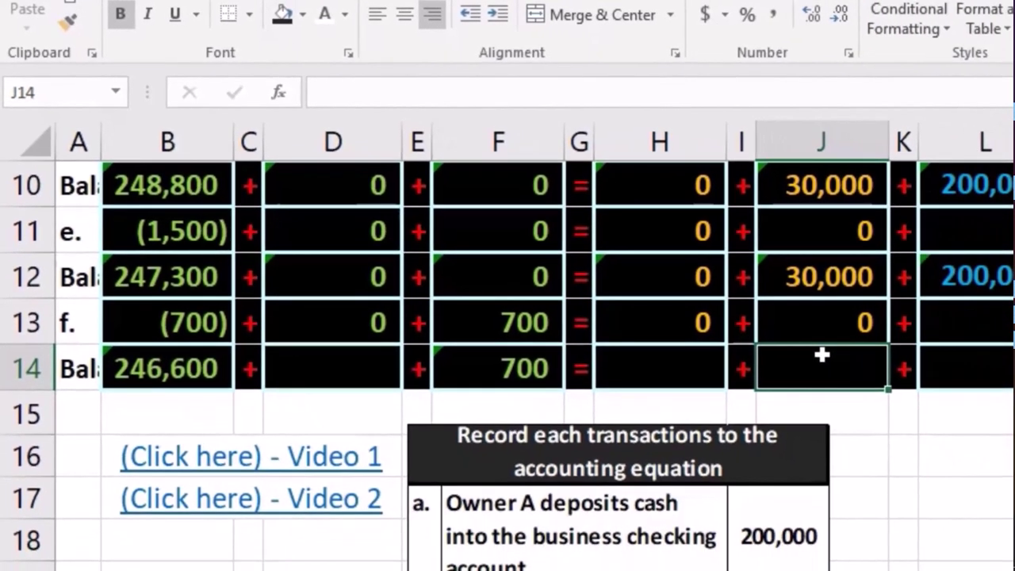
text(=sum)
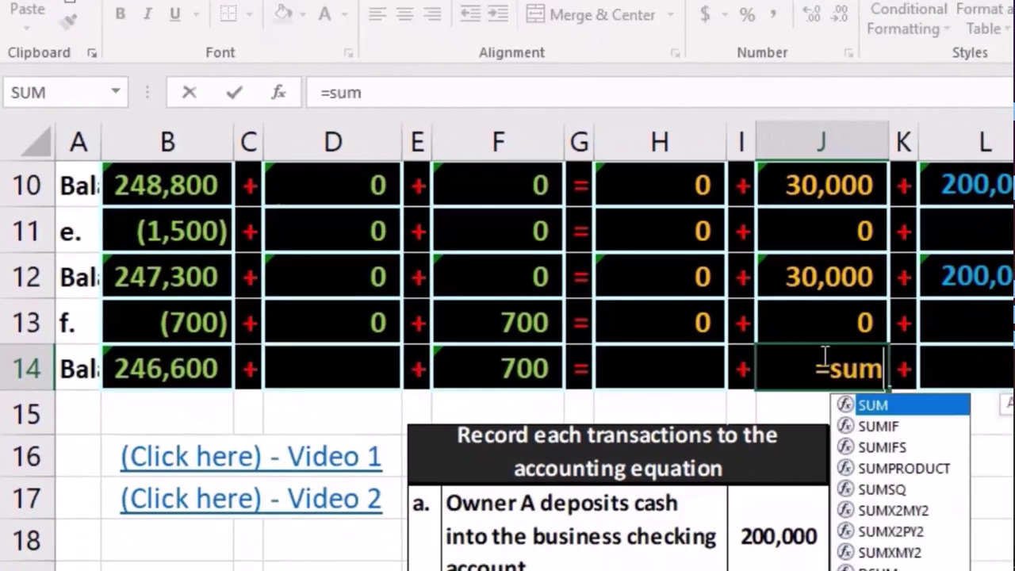
double_click(872, 405)
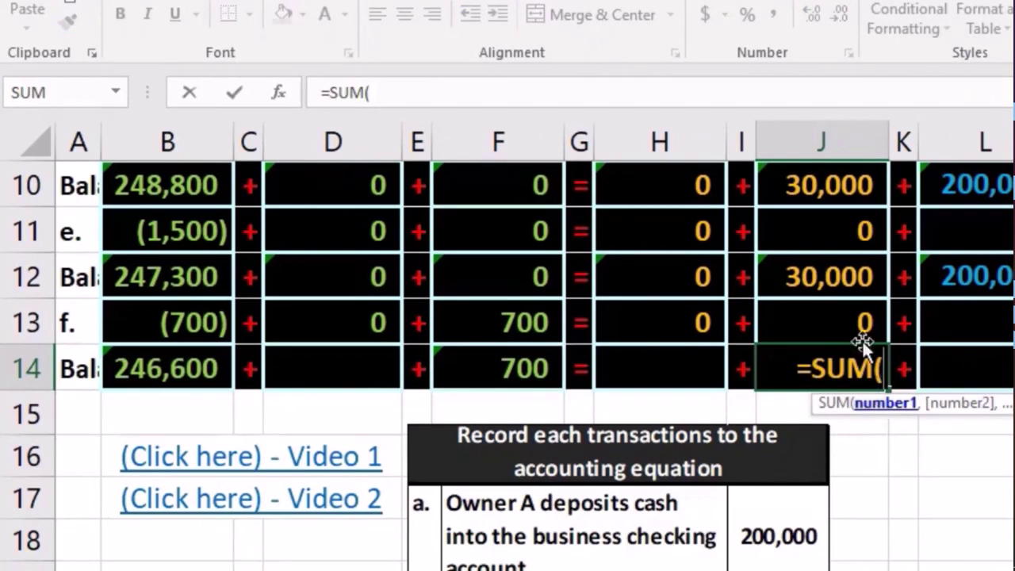
drag(842, 276, 850, 312)
key(Tab)
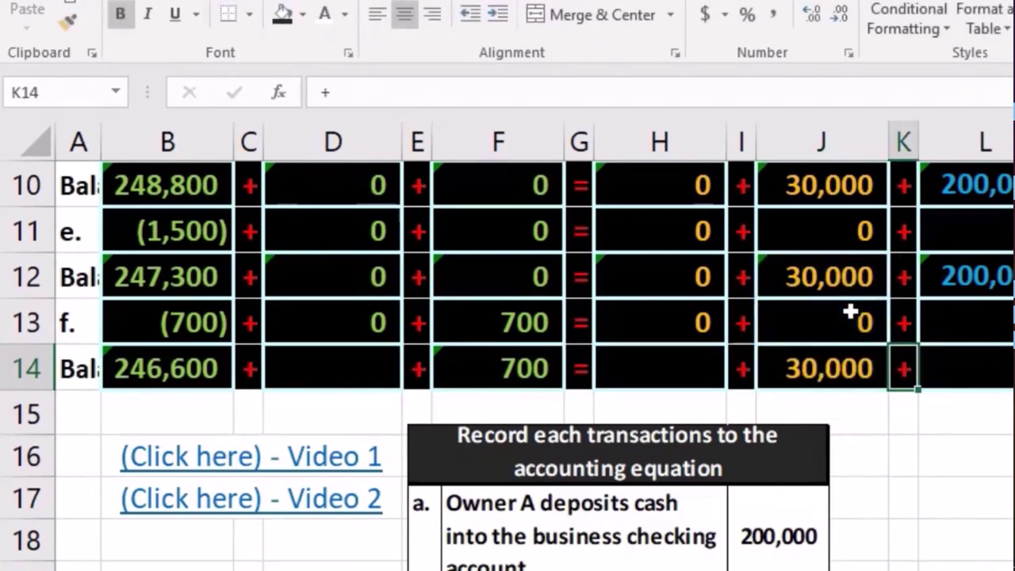
key(Tab)
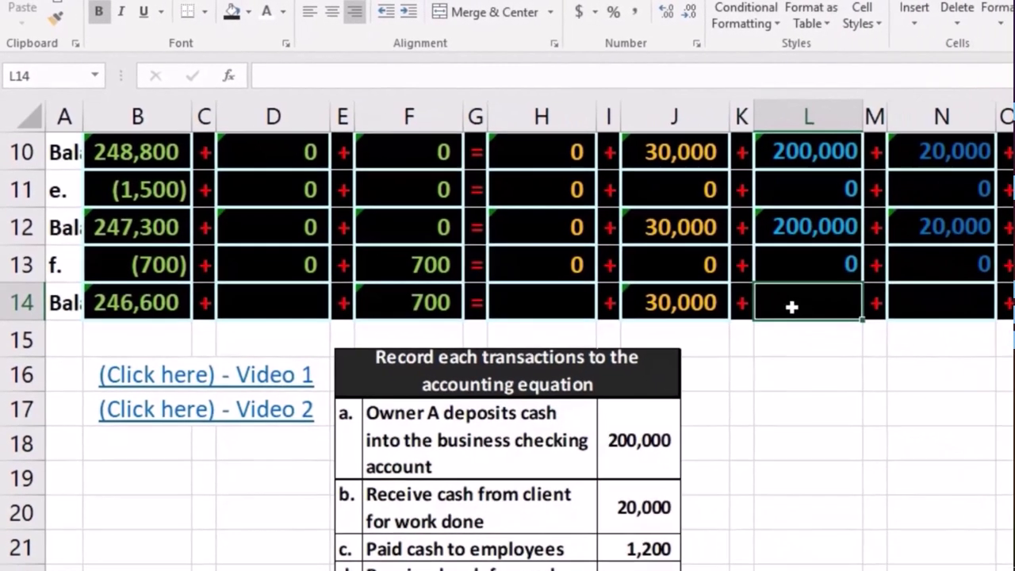
Calculate the row 14 balance for column L in L14 with a SUM formula over L12:L13.
text(=)
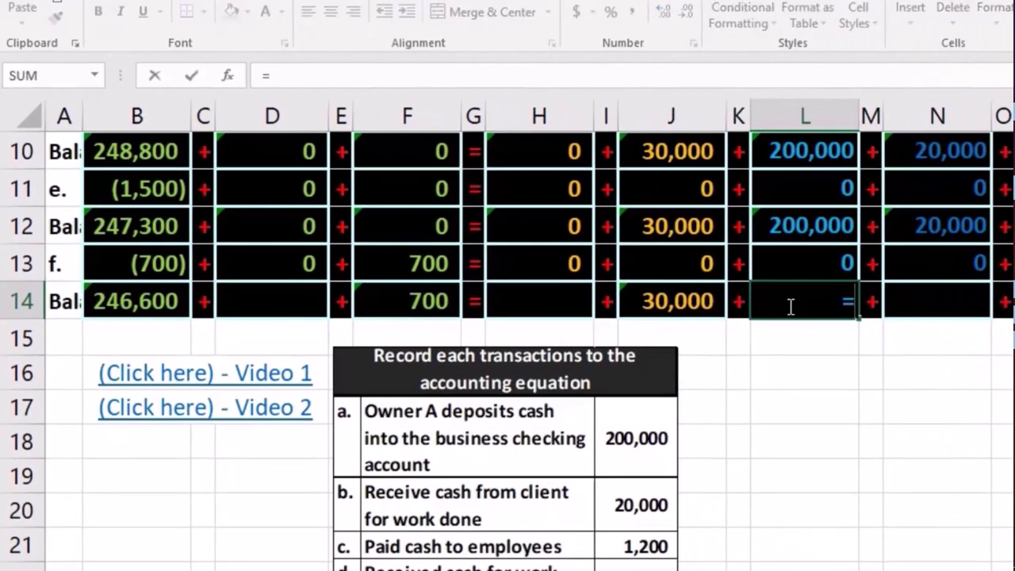
text(sum)
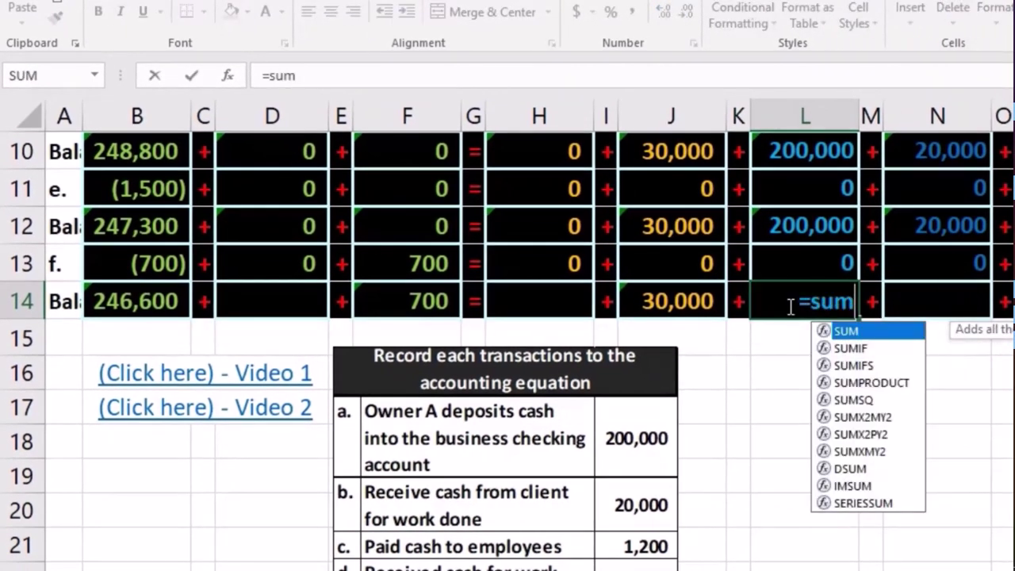
double_click(847, 330)
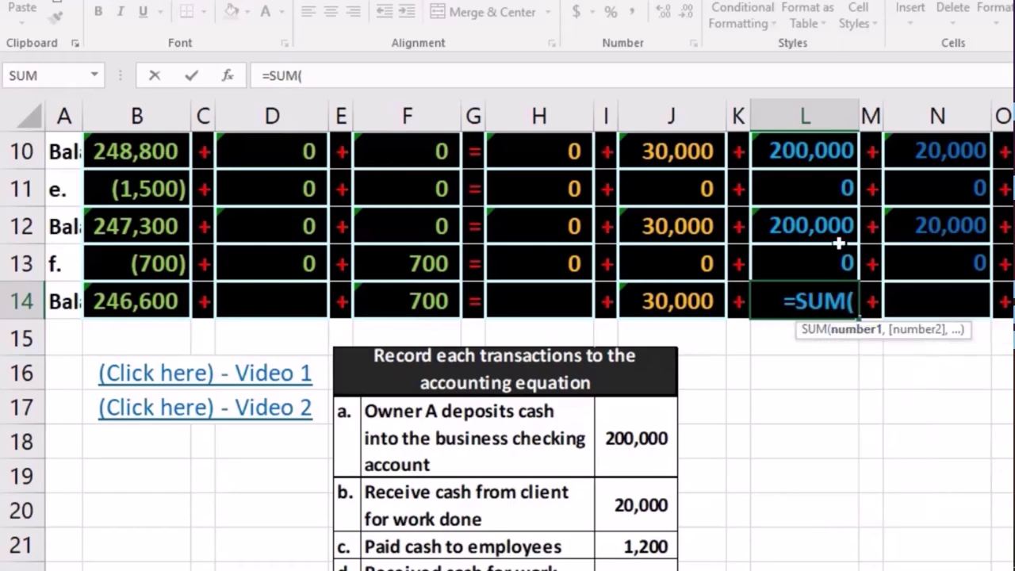
drag(832, 230, 811, 253)
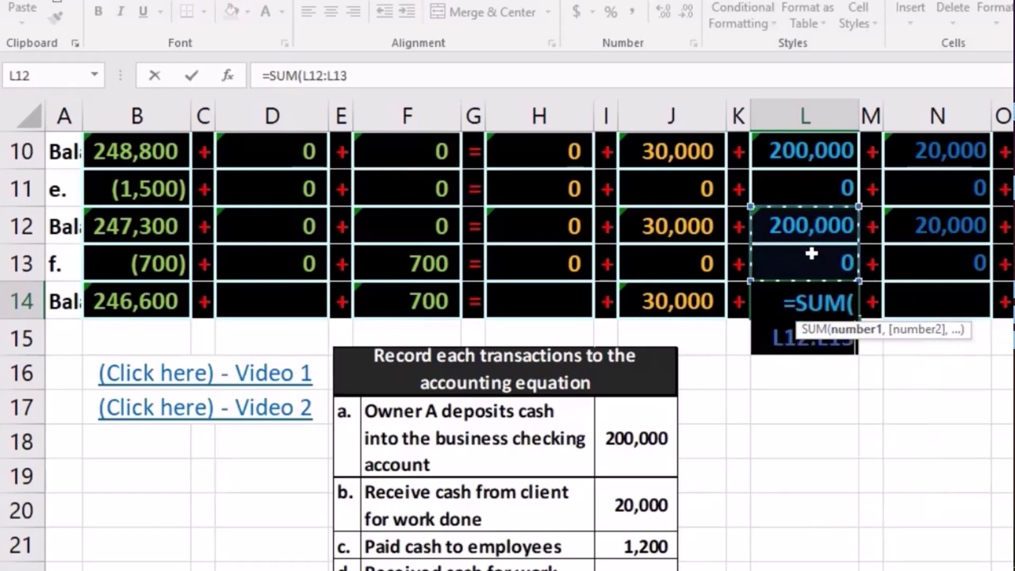
key(Tab)
key(Tab)
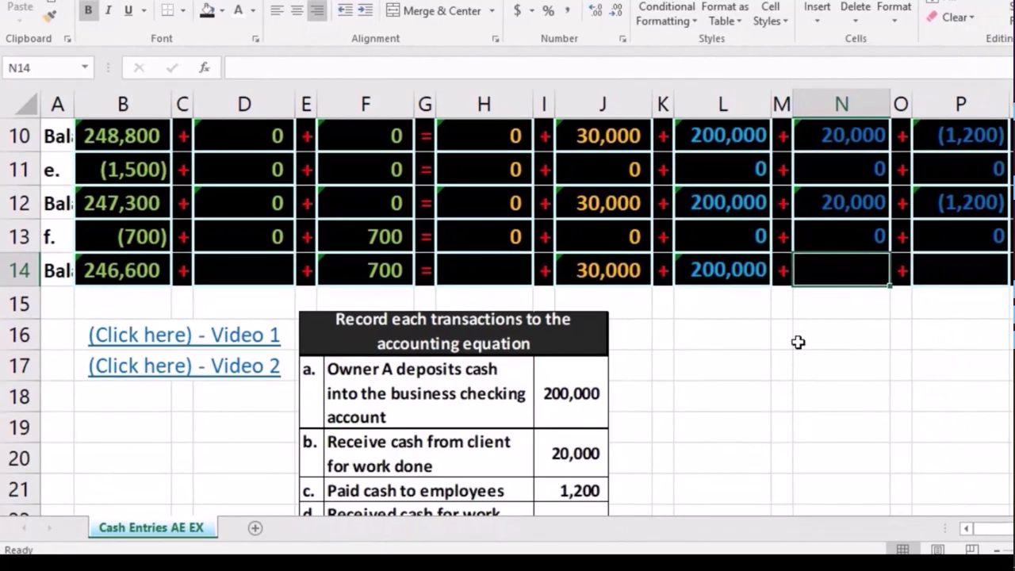
Calculate the row 14 balance for column N in N14 with a SUM formula over N12:N13.
text(=)
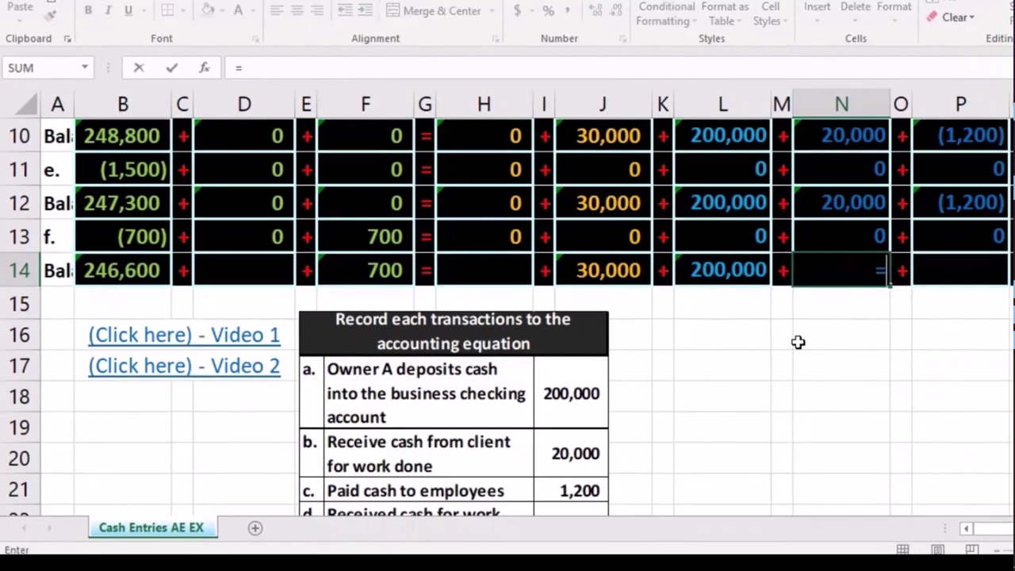
text(sum)
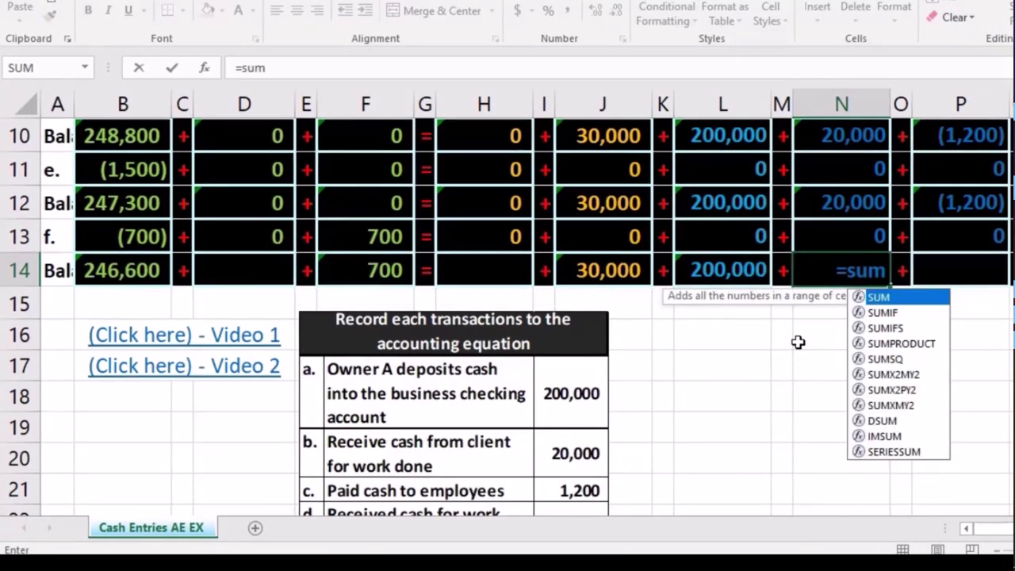
double_click(875, 298)
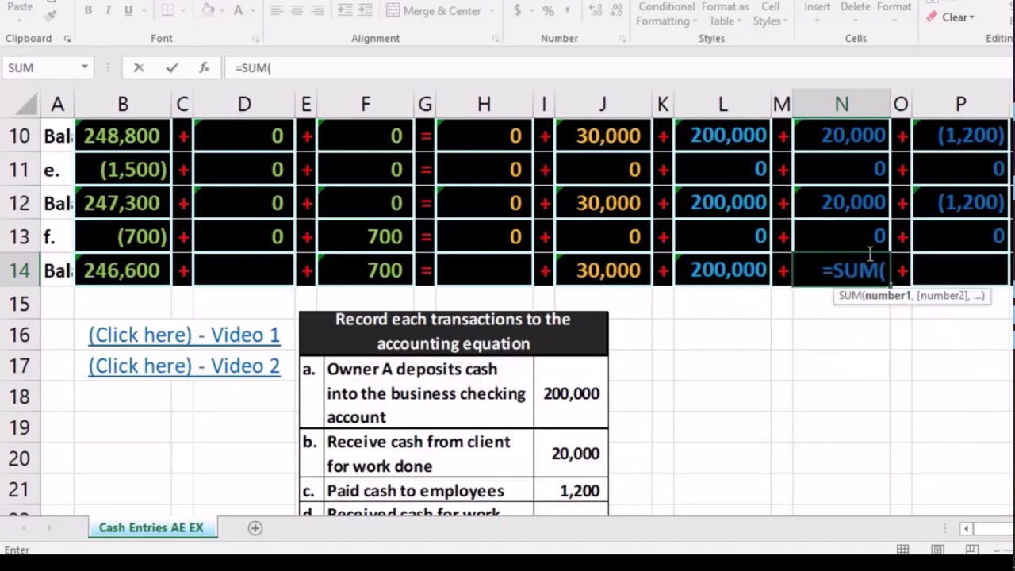
drag(855, 203, 853, 227)
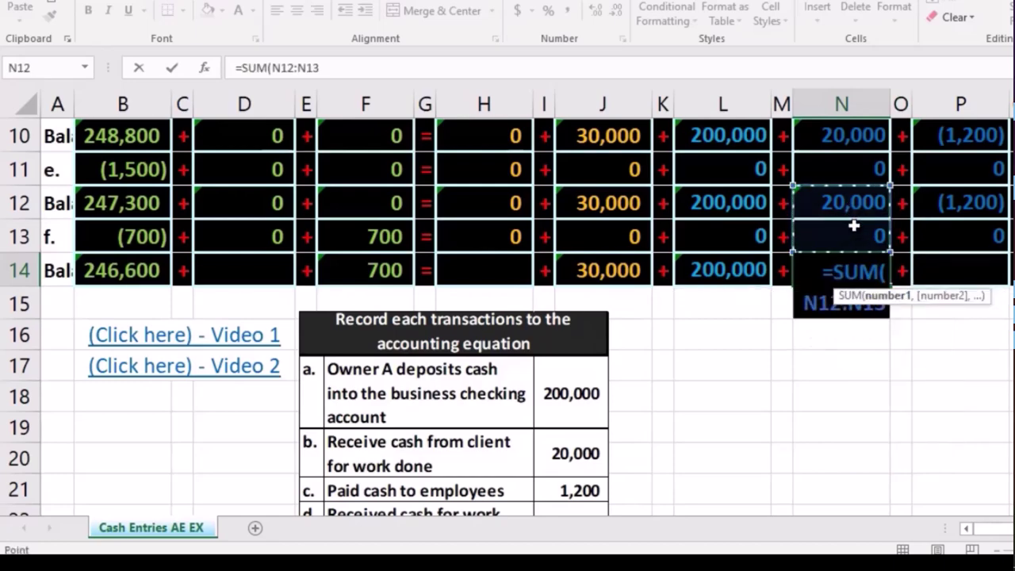
key(Tab)
key(Tab)
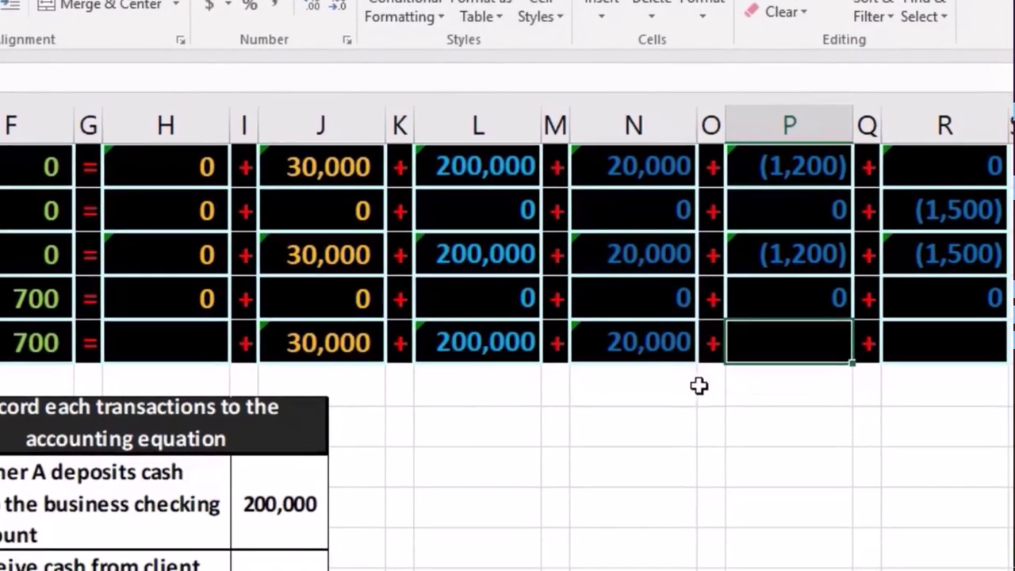
Calculate the row 14 balance for column P in P14 with a SUM formula over P12:P13.
text(=su)
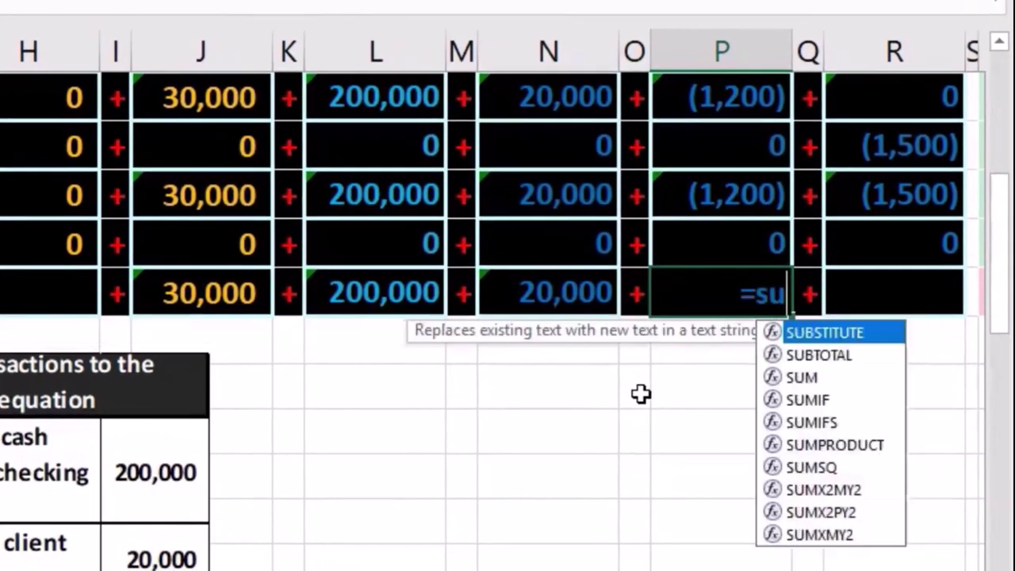
text(m)
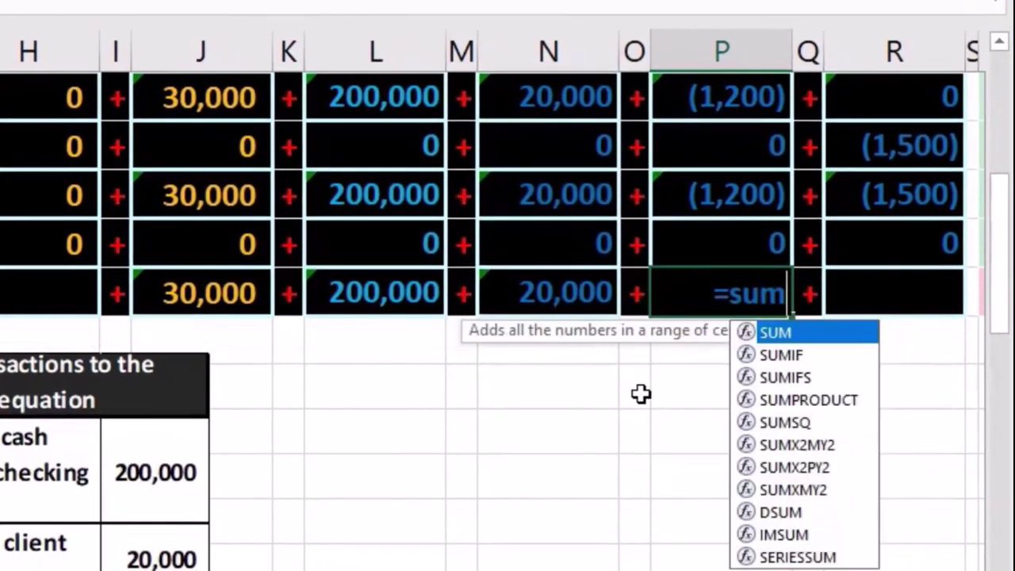
double_click(769, 333)
drag(764, 195, 755, 230)
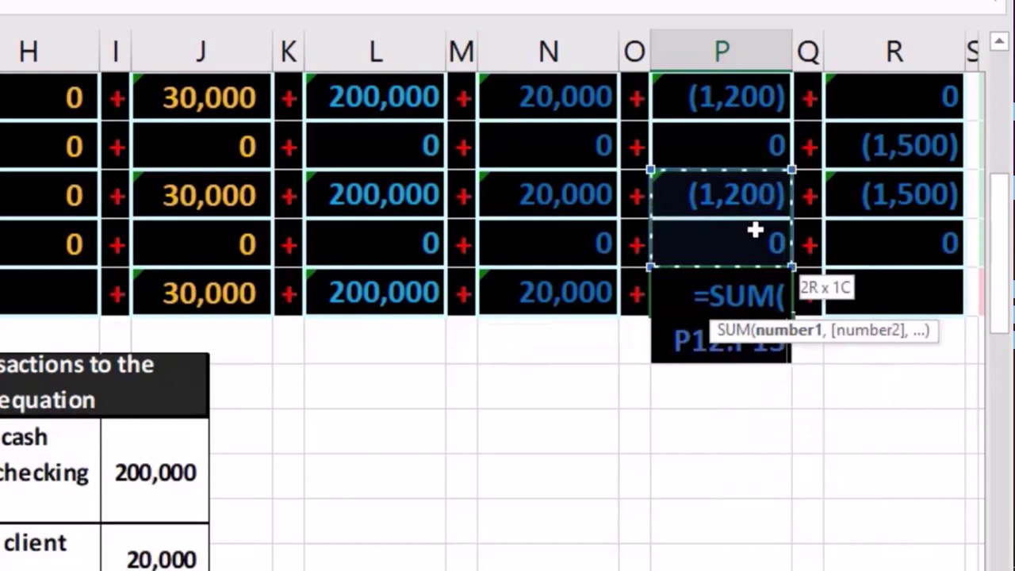
key(Tab)
key(Tab)
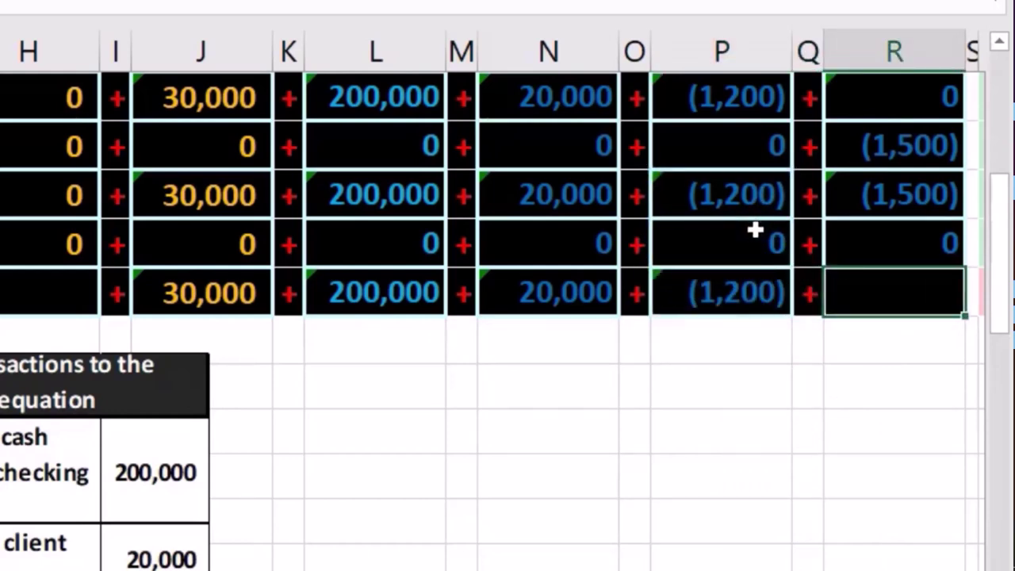
Calculate the row 14 balance for column R in R14 with a SUM formula over R12:R13.
text(=sum)
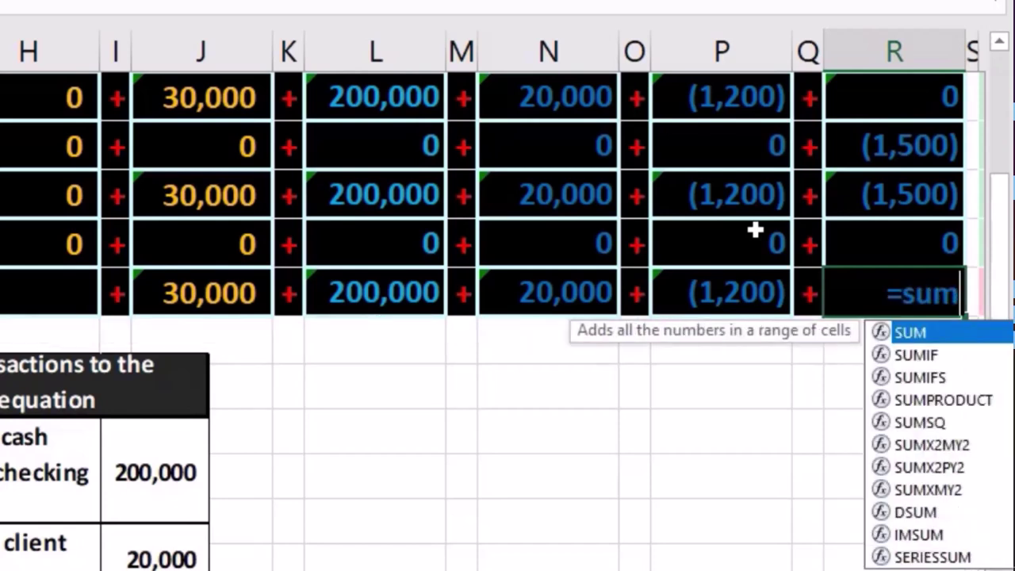
double_click(898, 333)
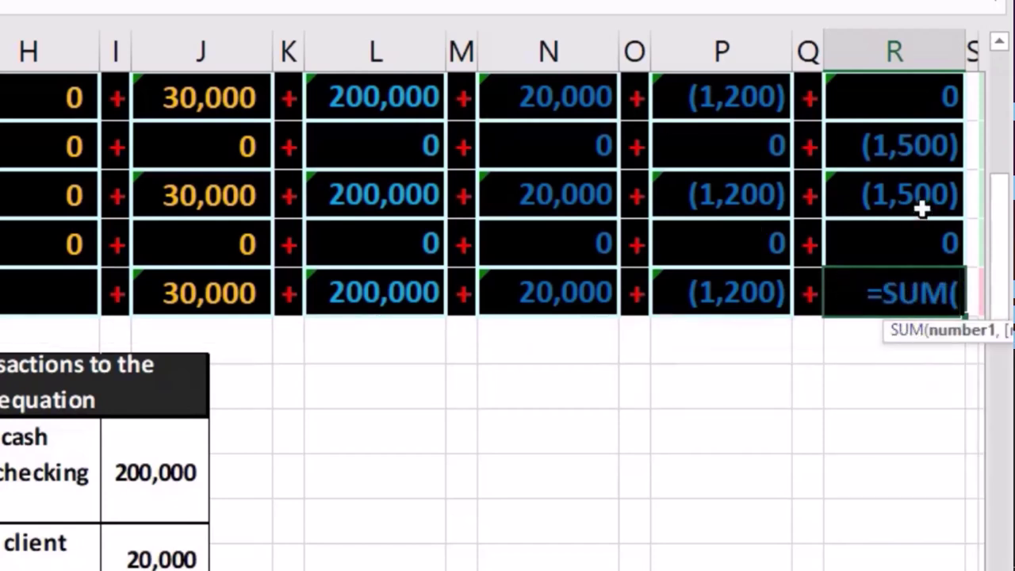
drag(920, 198, 907, 225)
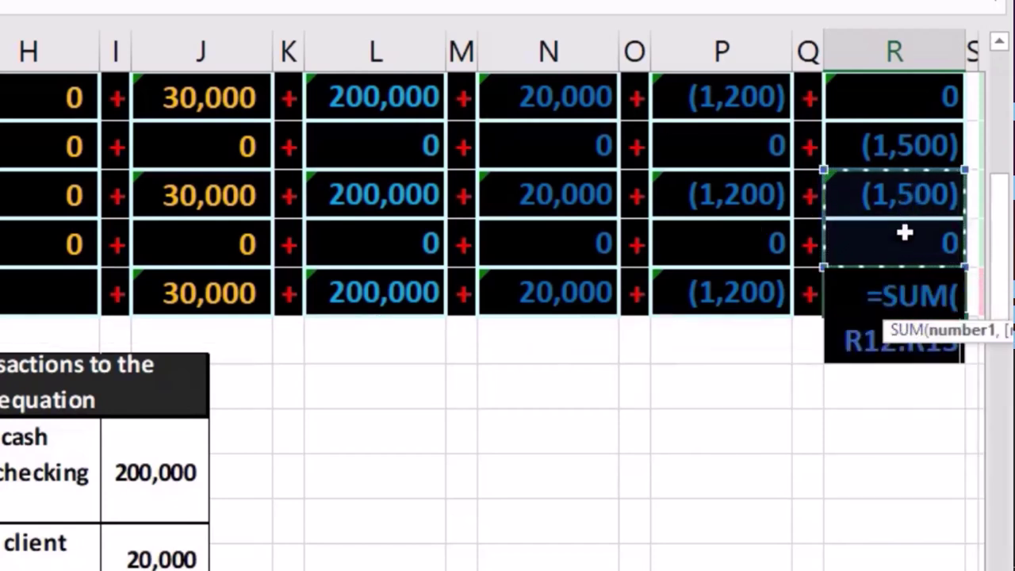
key(Return)
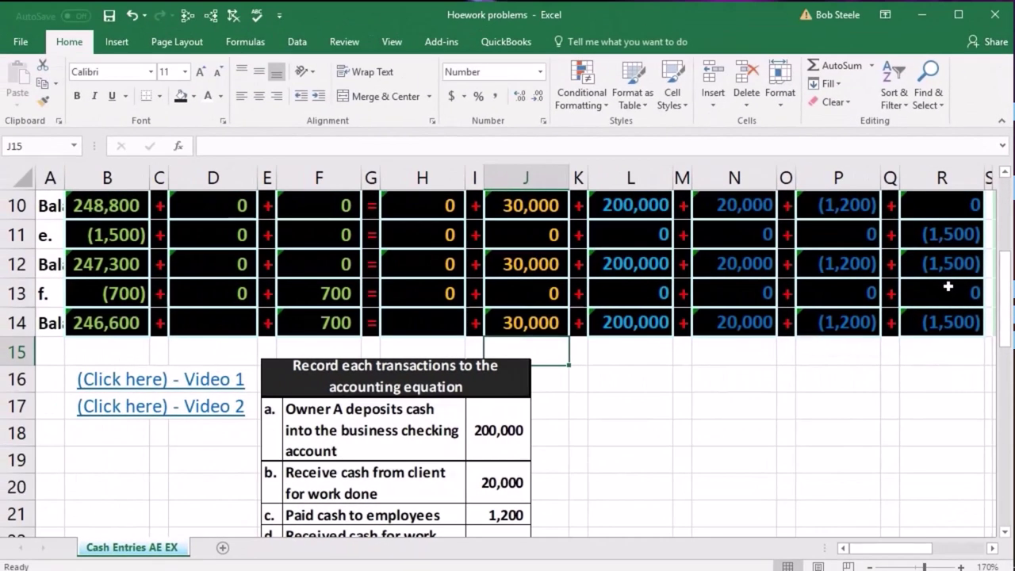
Calculate the row 14 balance for column D in D14 with a SUM formula over D12:D13.
key(Left)
key(Left)
key(Left)
key(Left)
key(Left)
key(Up)
key(Left)
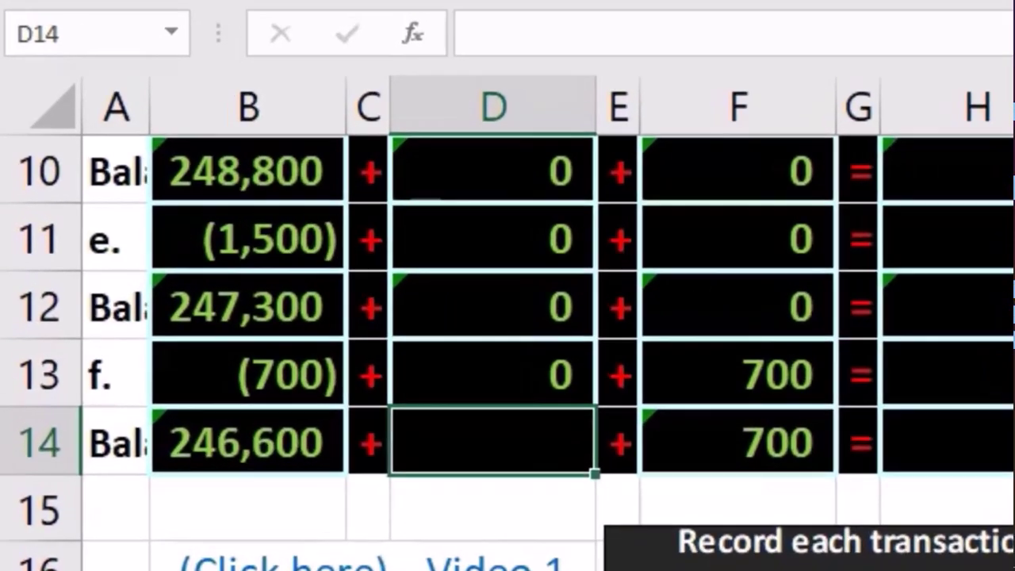
text(=sum)
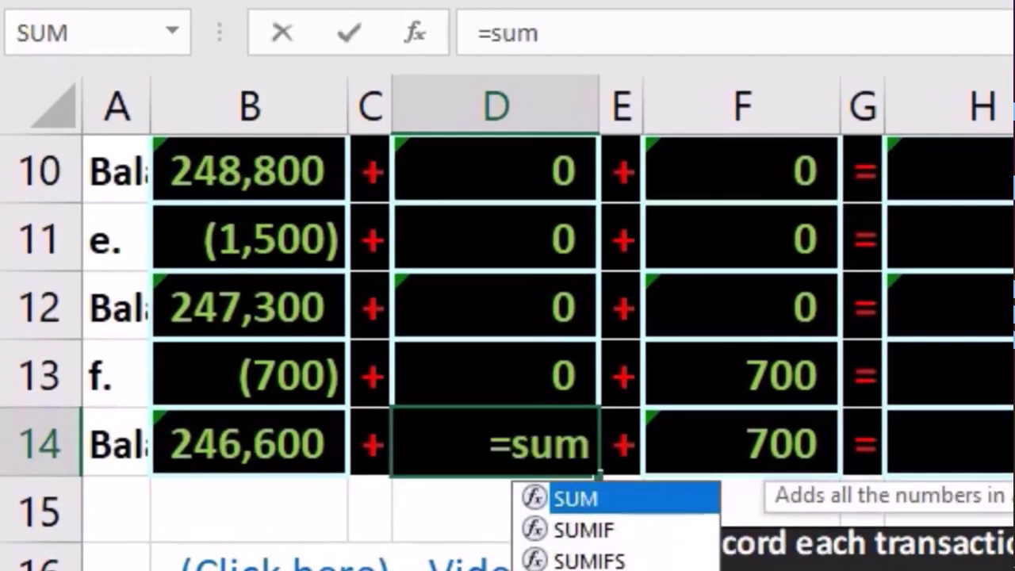
text(()
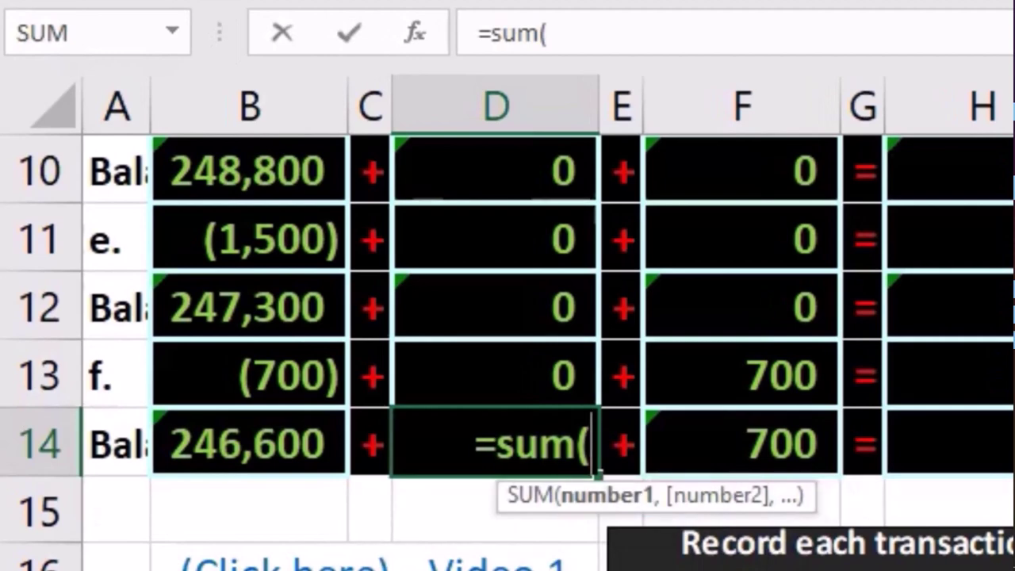
click(496, 372)
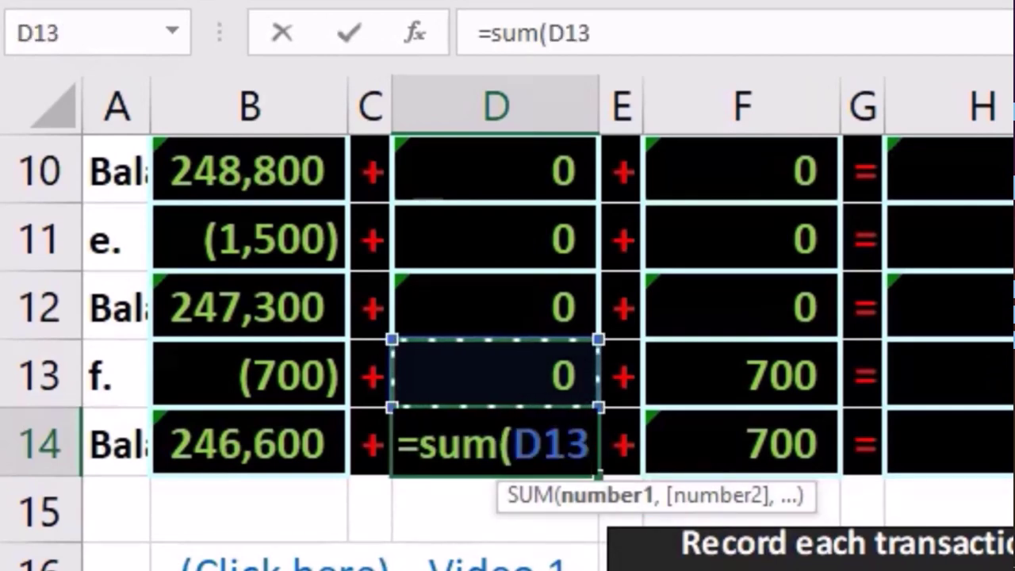
drag(496, 373, 495, 305)
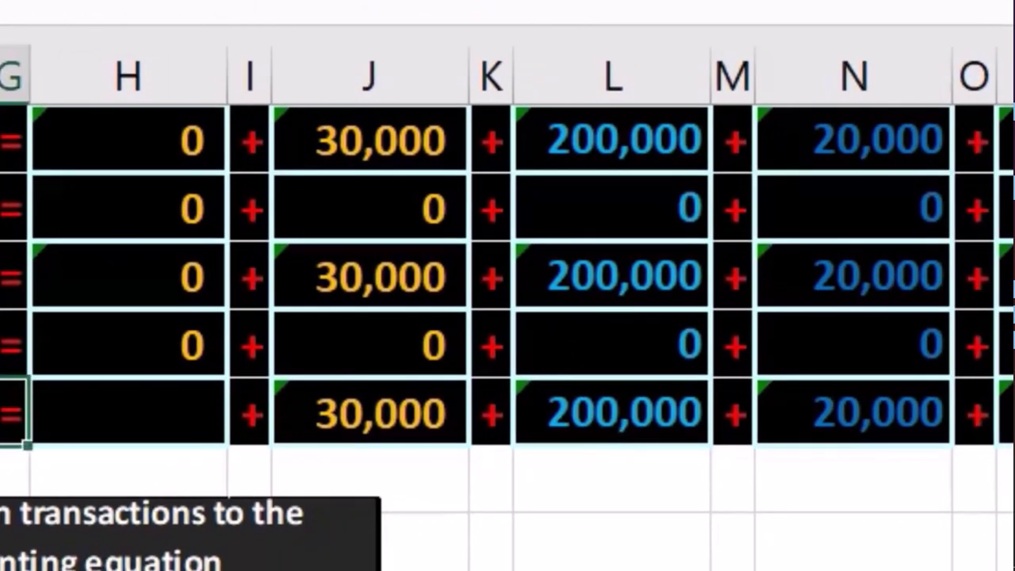
Calculate the row 14 balance for column H in H14 with a SUM formula over H12:H13.
click(222, 414)
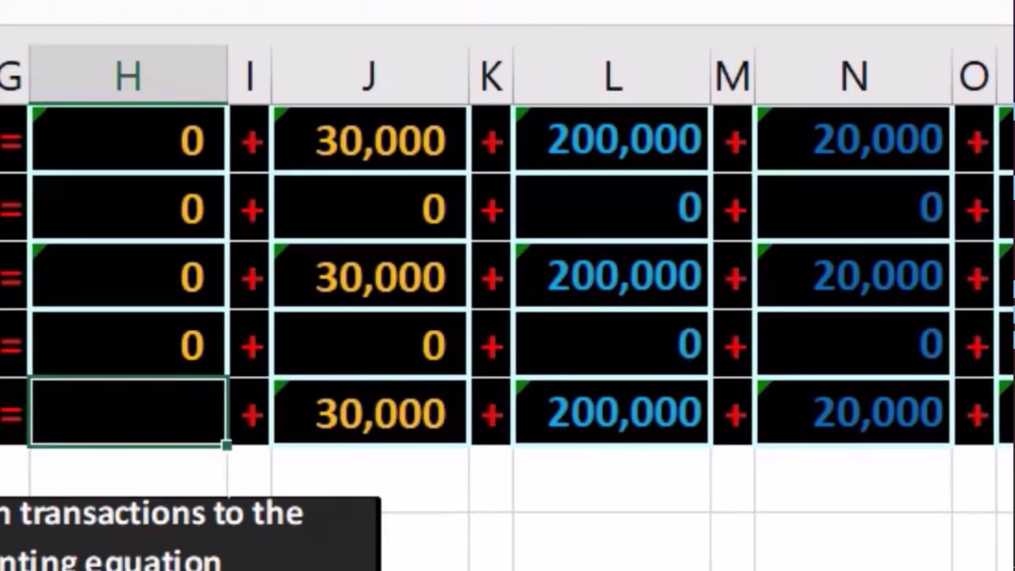
text(=sum)
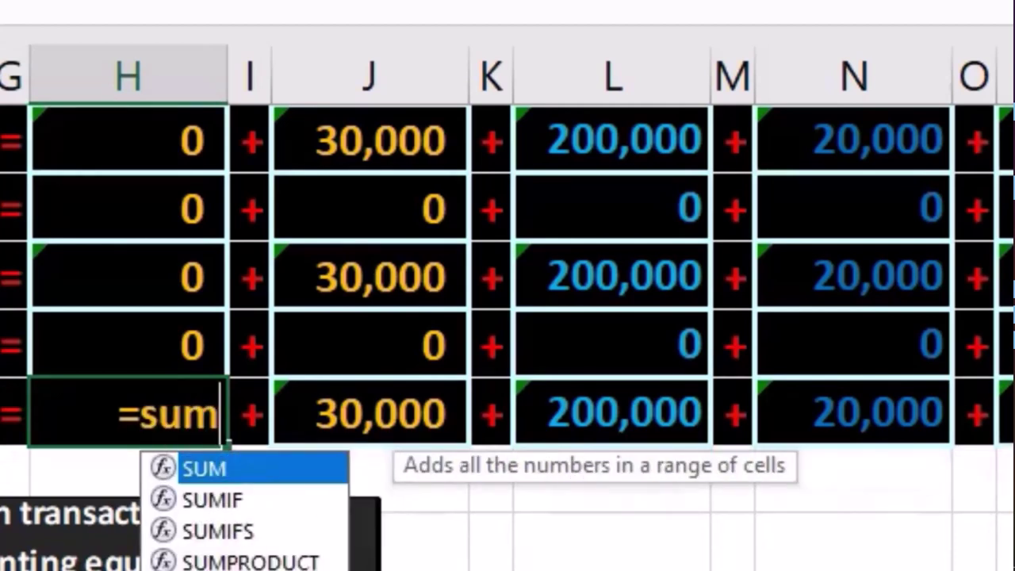
text(()
key(Up)
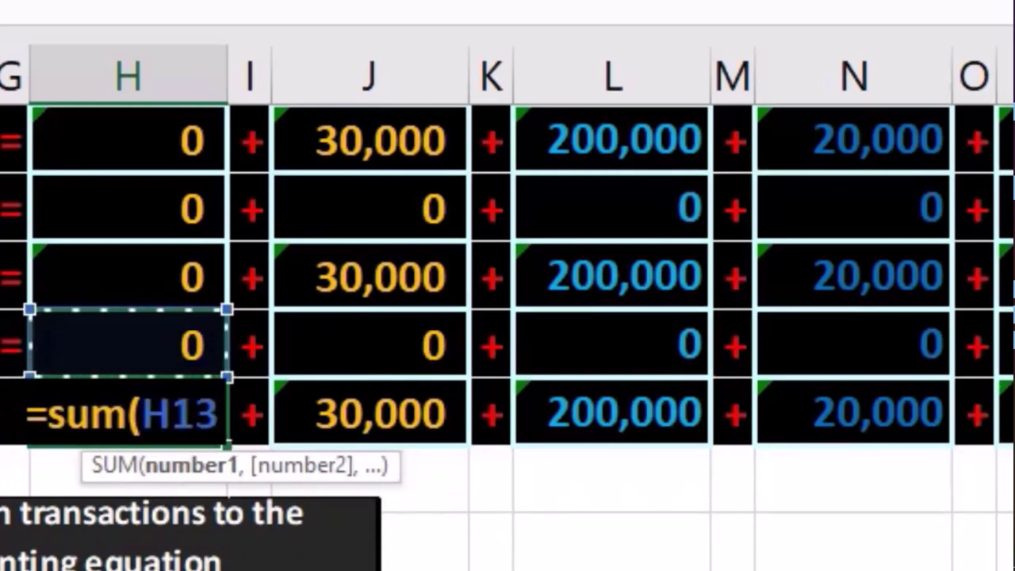
key(shift+Up)
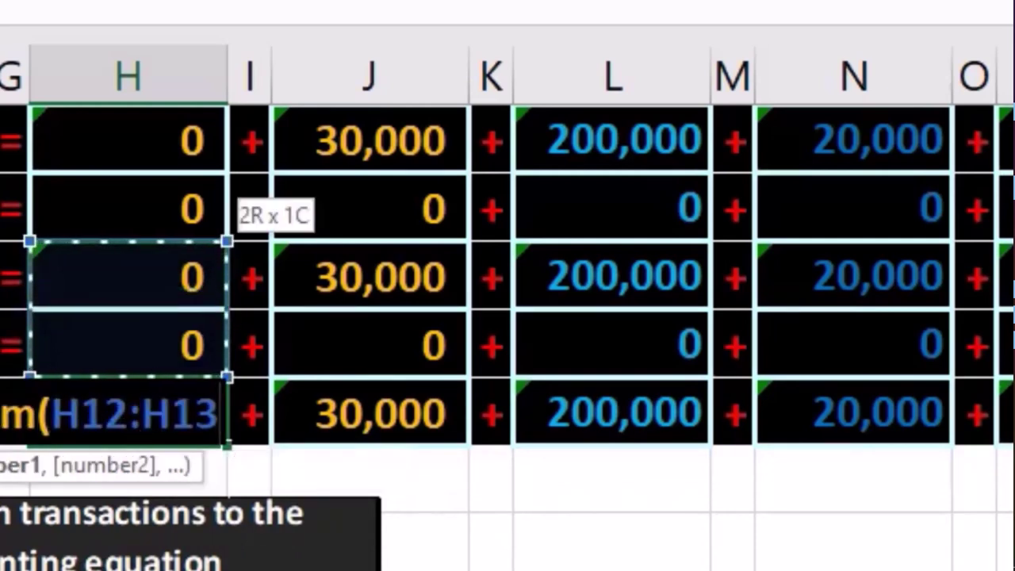
key(Return)
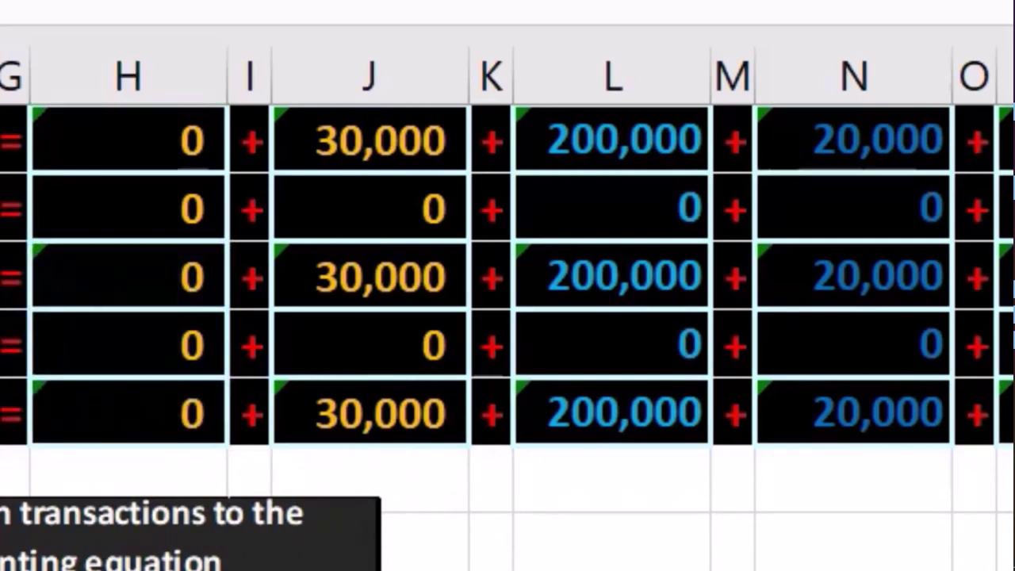
Examine the row 14 balance check in columns T through V and the figure in column X.
key(Right)
key(Right)
key(Right)
key(Right)
key(Right)
key(Right)
key(Right)
key(Right)
key(Right)
key(Right)
key(Right)
key(Right)
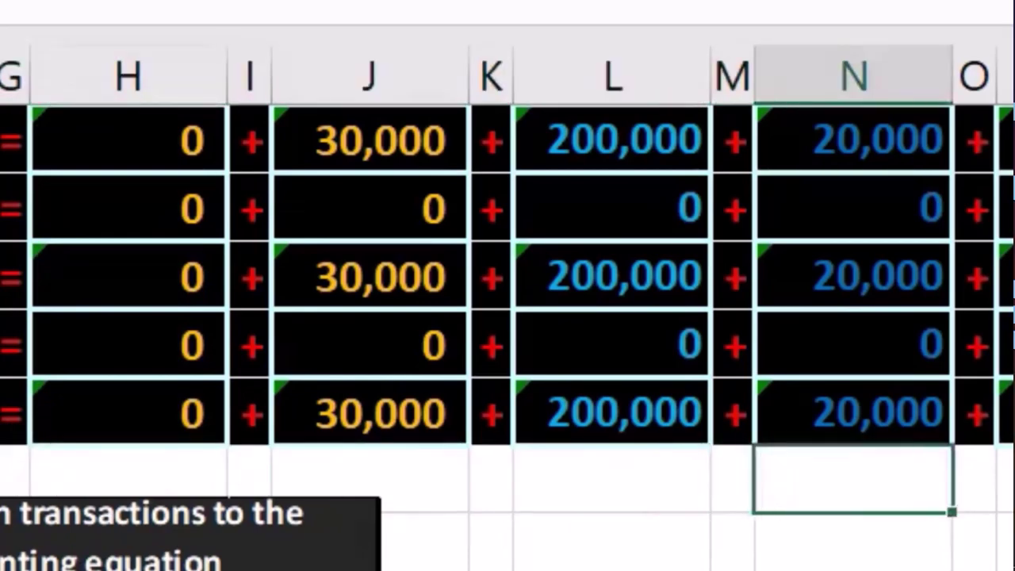
key(Right)
key(Right)
key(Right)
key(Right)
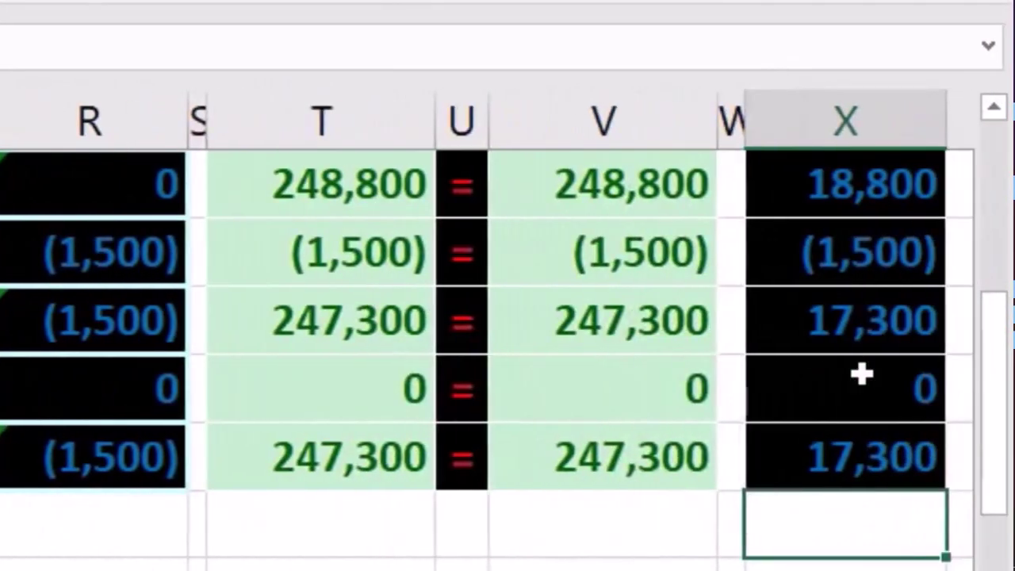
key(Up)
key(Left)
key(Left)
key(Left)
key(Left)
key(Right)
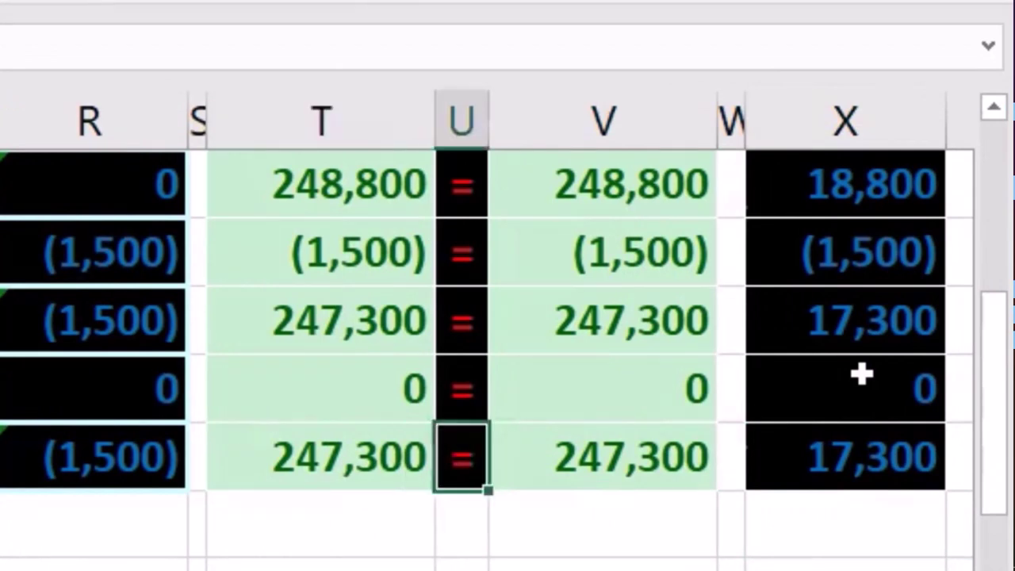
key(Right)
key(Right)
key(Right)
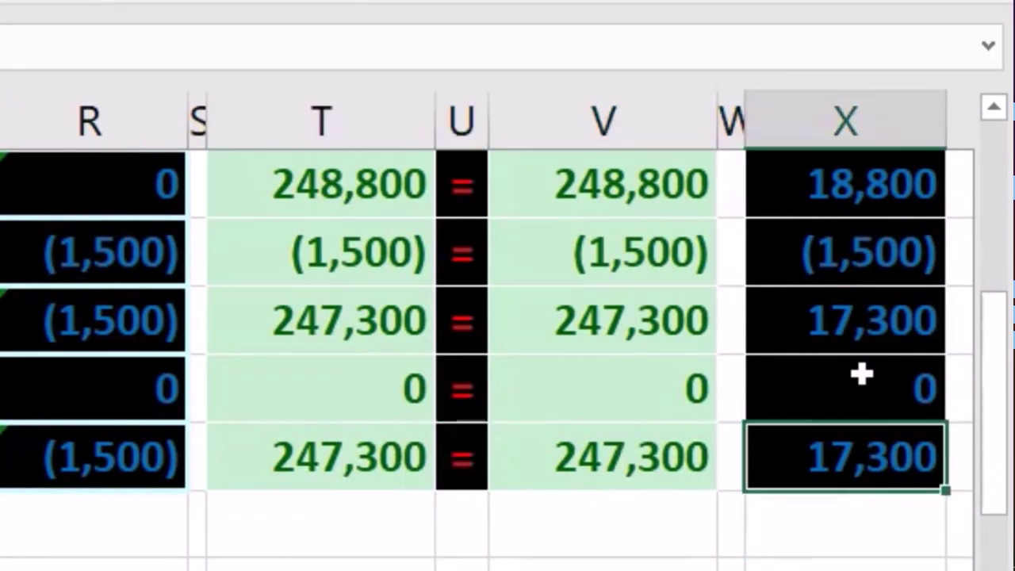
Check the total of the row 14 balances in N14:R14 against the figure in X14.
scroll(861, 373, up, 3)
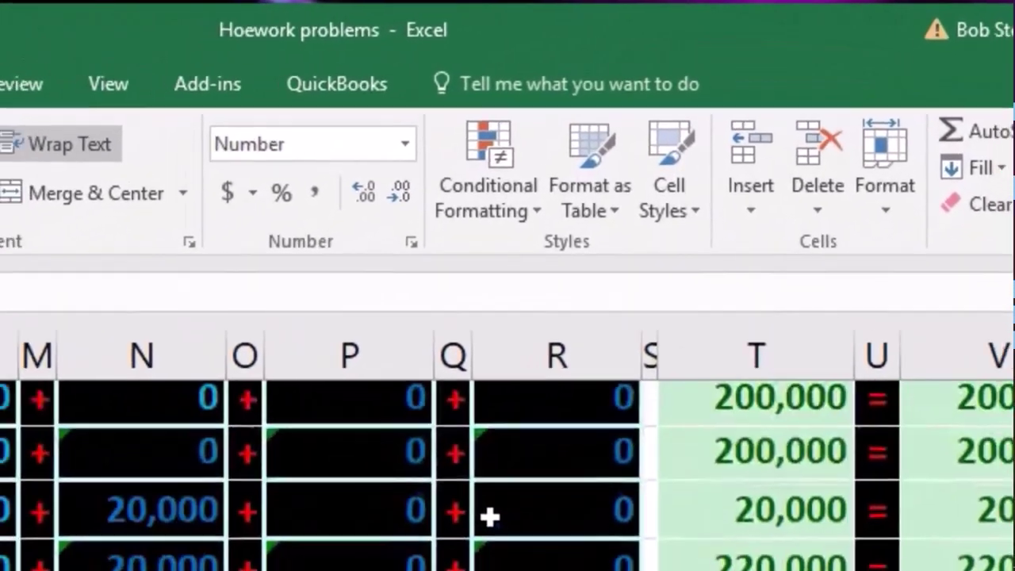
scroll(571, 275, down, 3)
drag(410, 333, 584, 319)
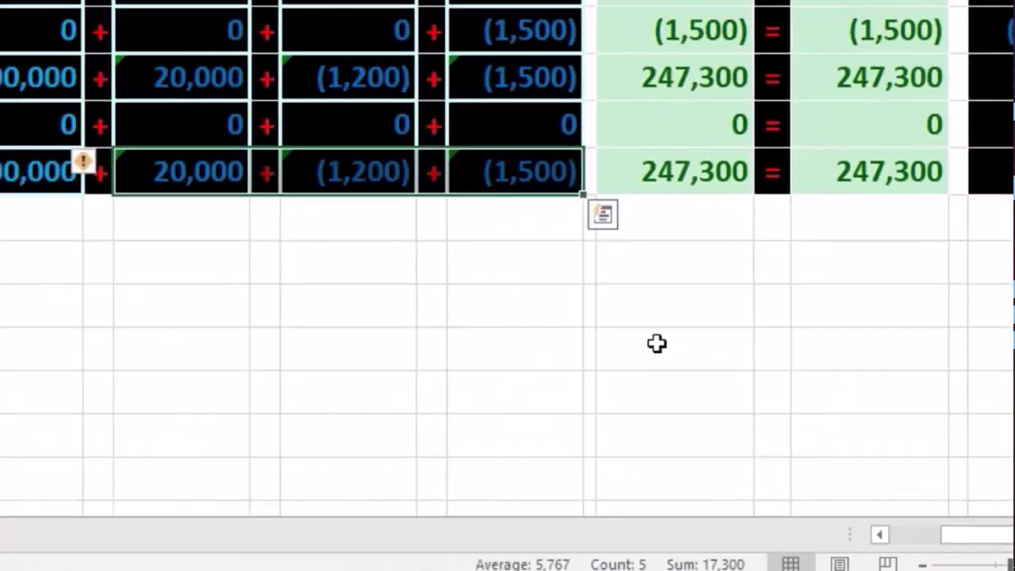
click(683, 390)
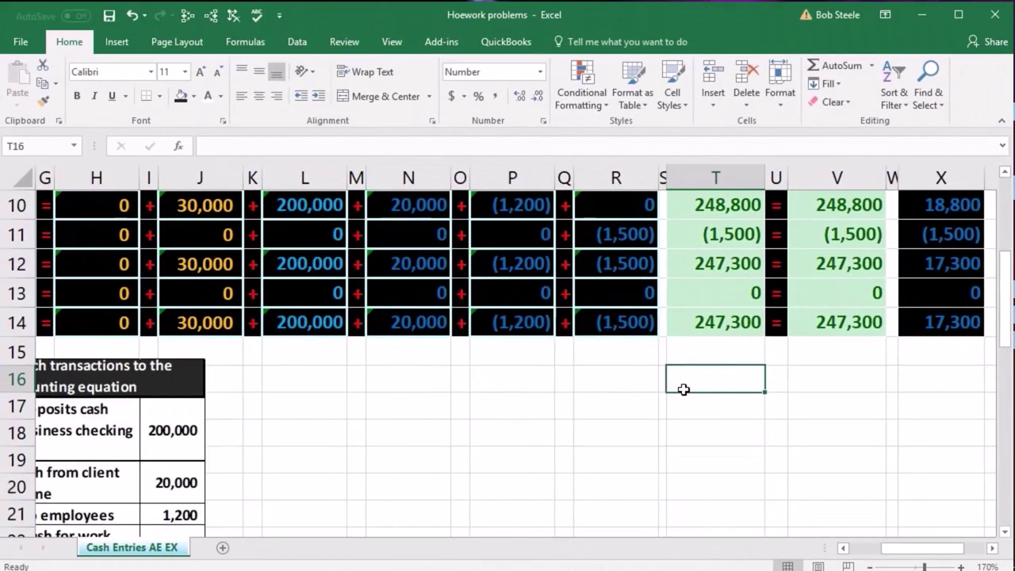
Check the total of the row 14 asset balances by selecting B14:F14.
key(Left)
key(Left)
key(Home)
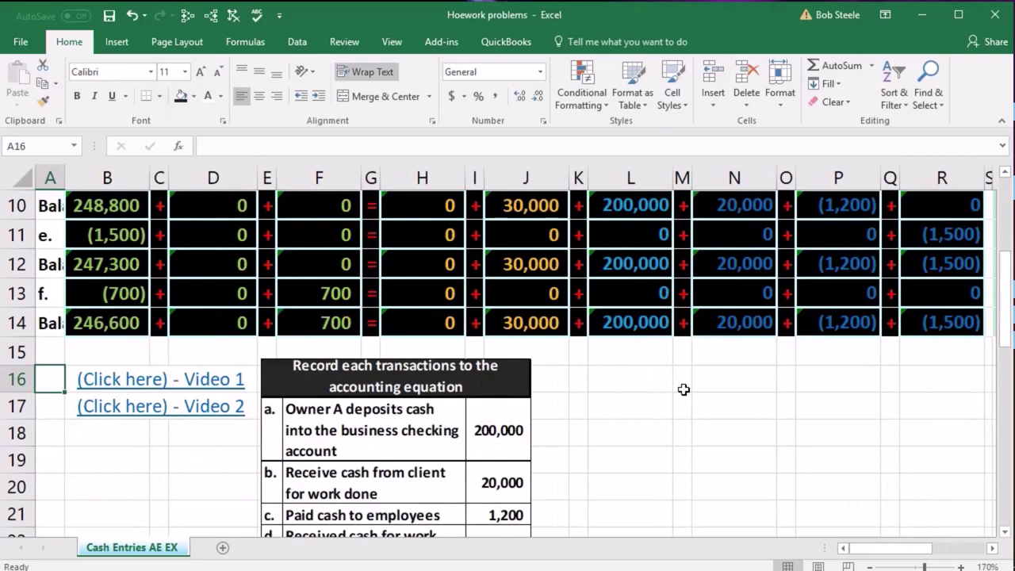
click(117, 322)
drag(117, 322, 298, 323)
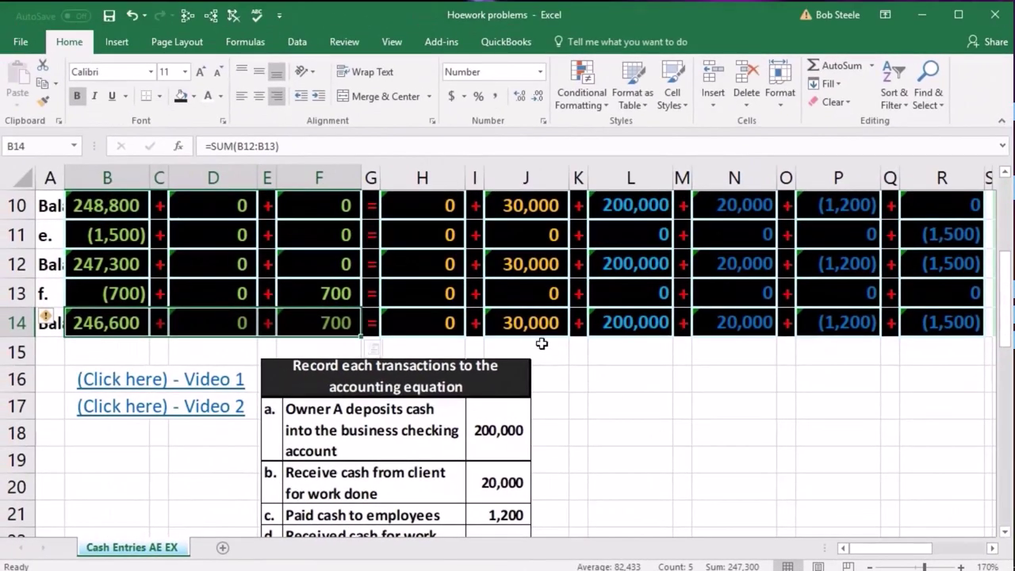
Check the total of the row 14 balances across the equal sign from the assets by selecting H14:R14.
click(434, 318)
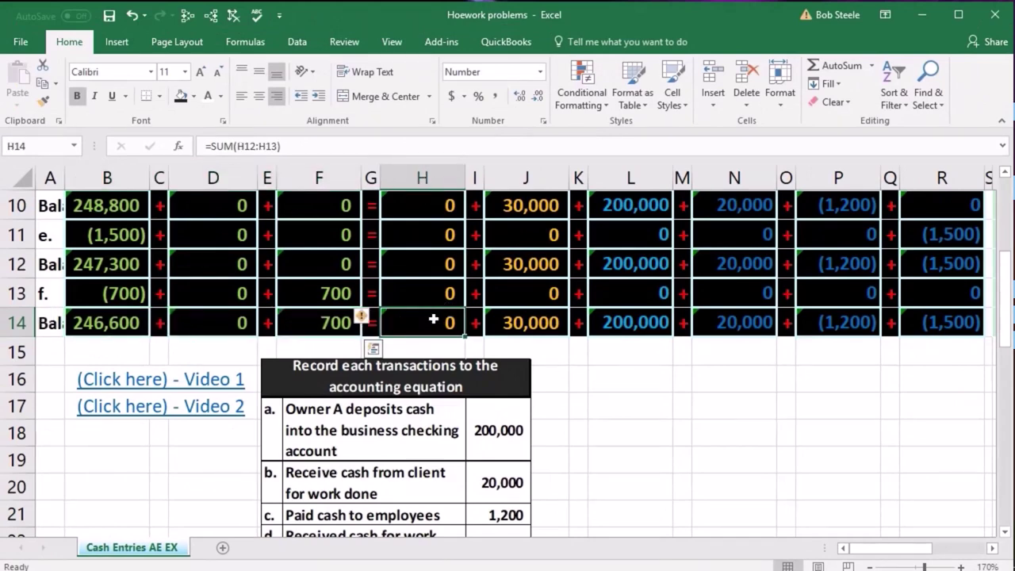
drag(433, 319, 912, 320)
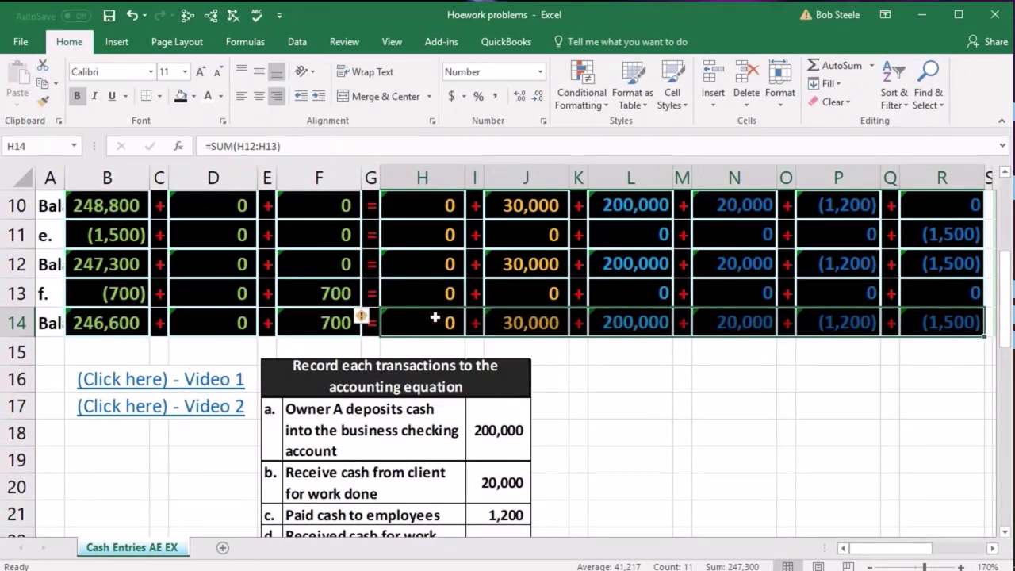
click(434, 318)
drag(434, 317, 926, 318)
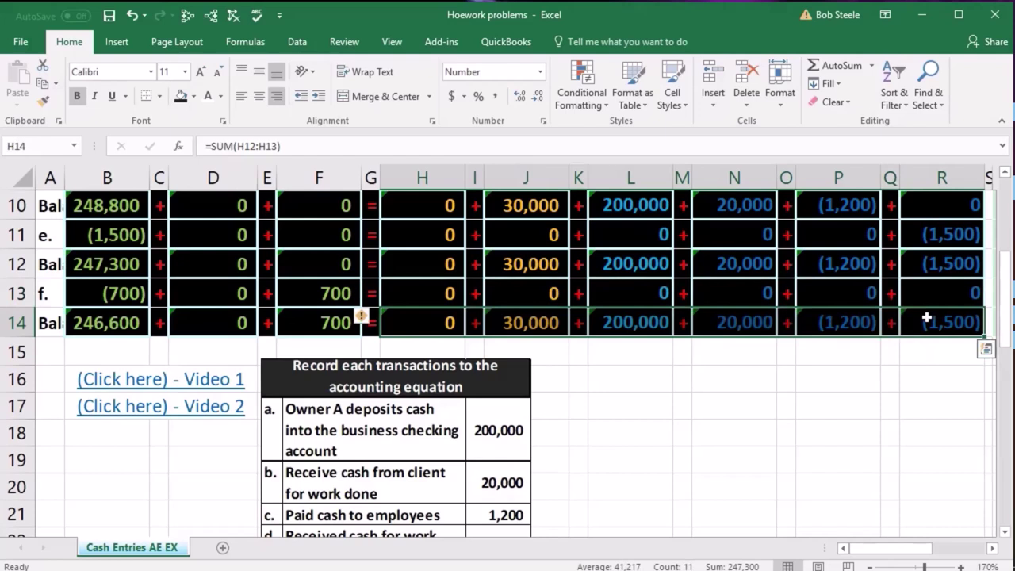